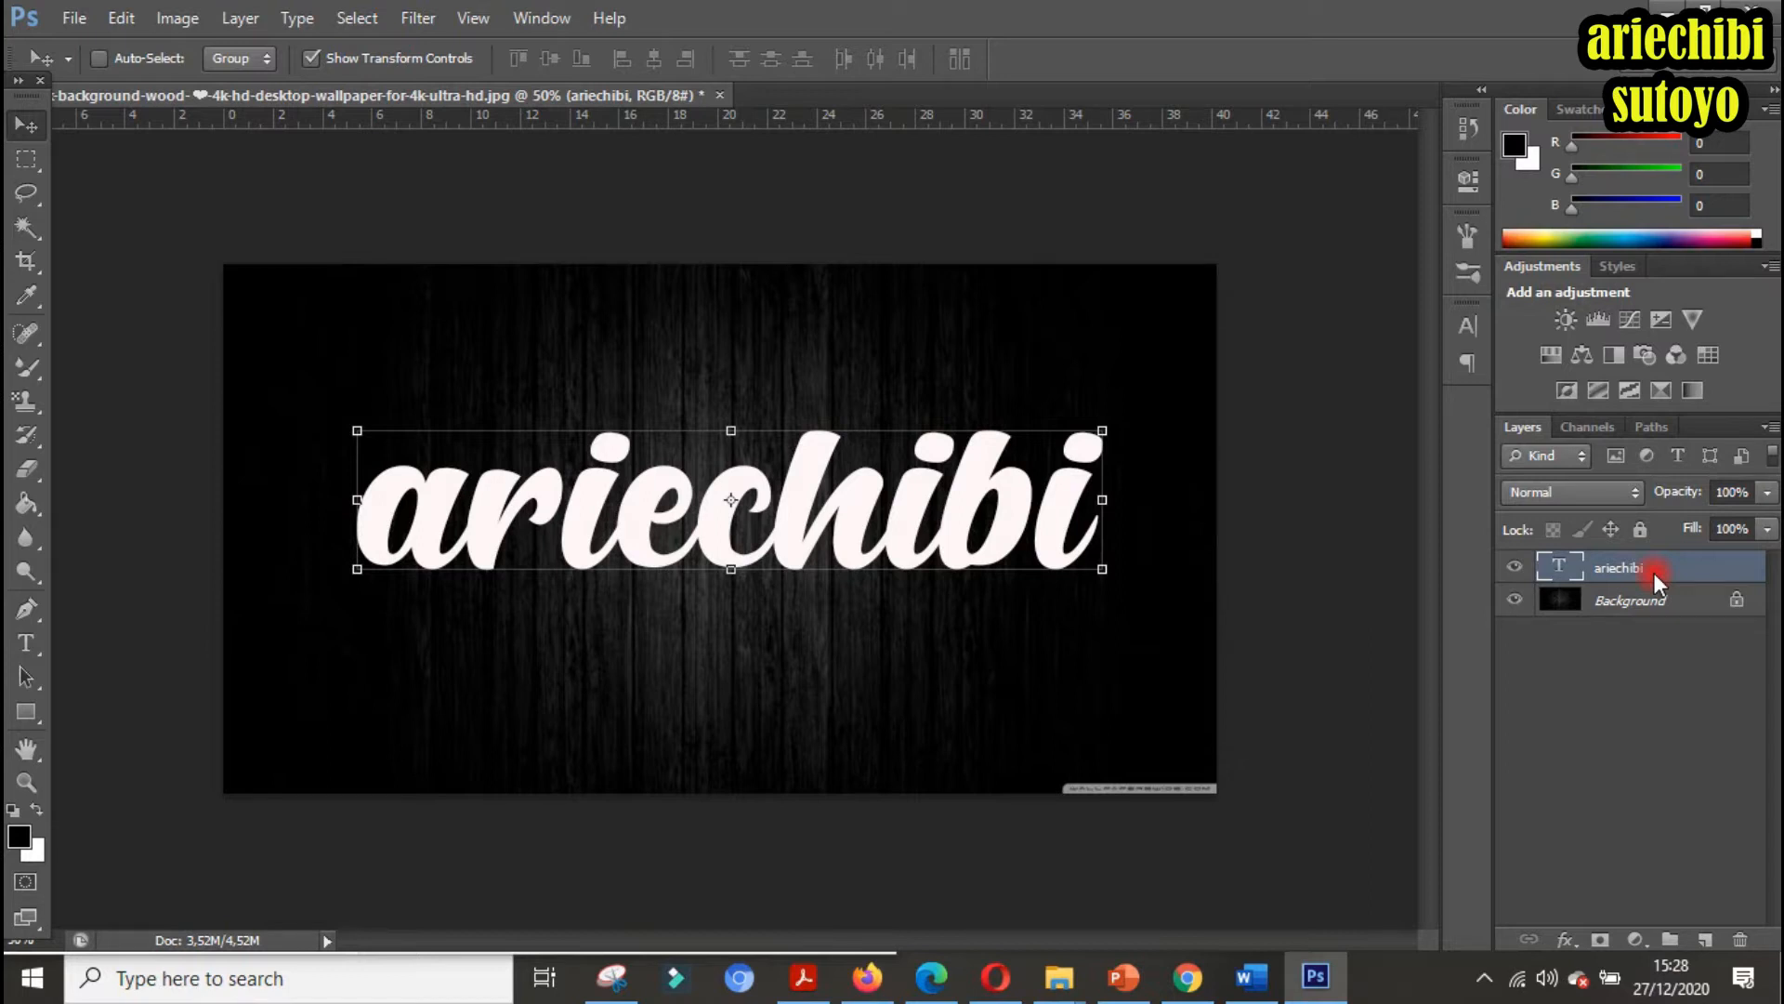
right_click(1654, 573)
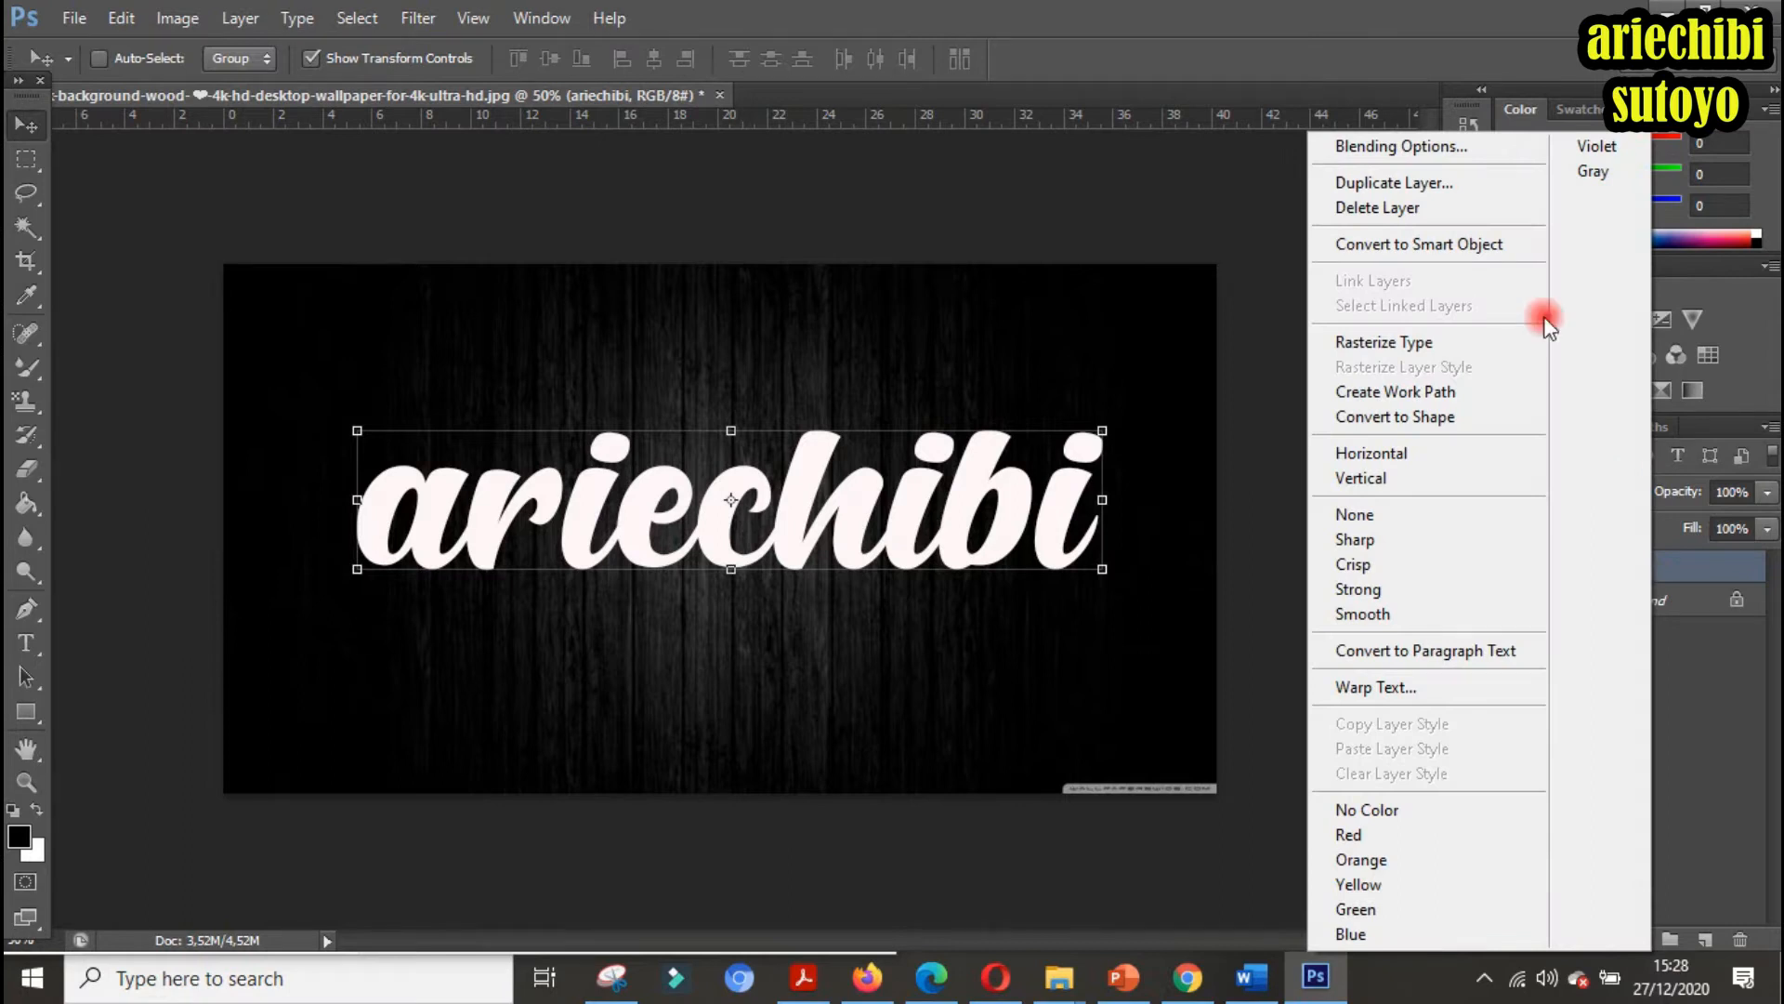
click(1422, 184)
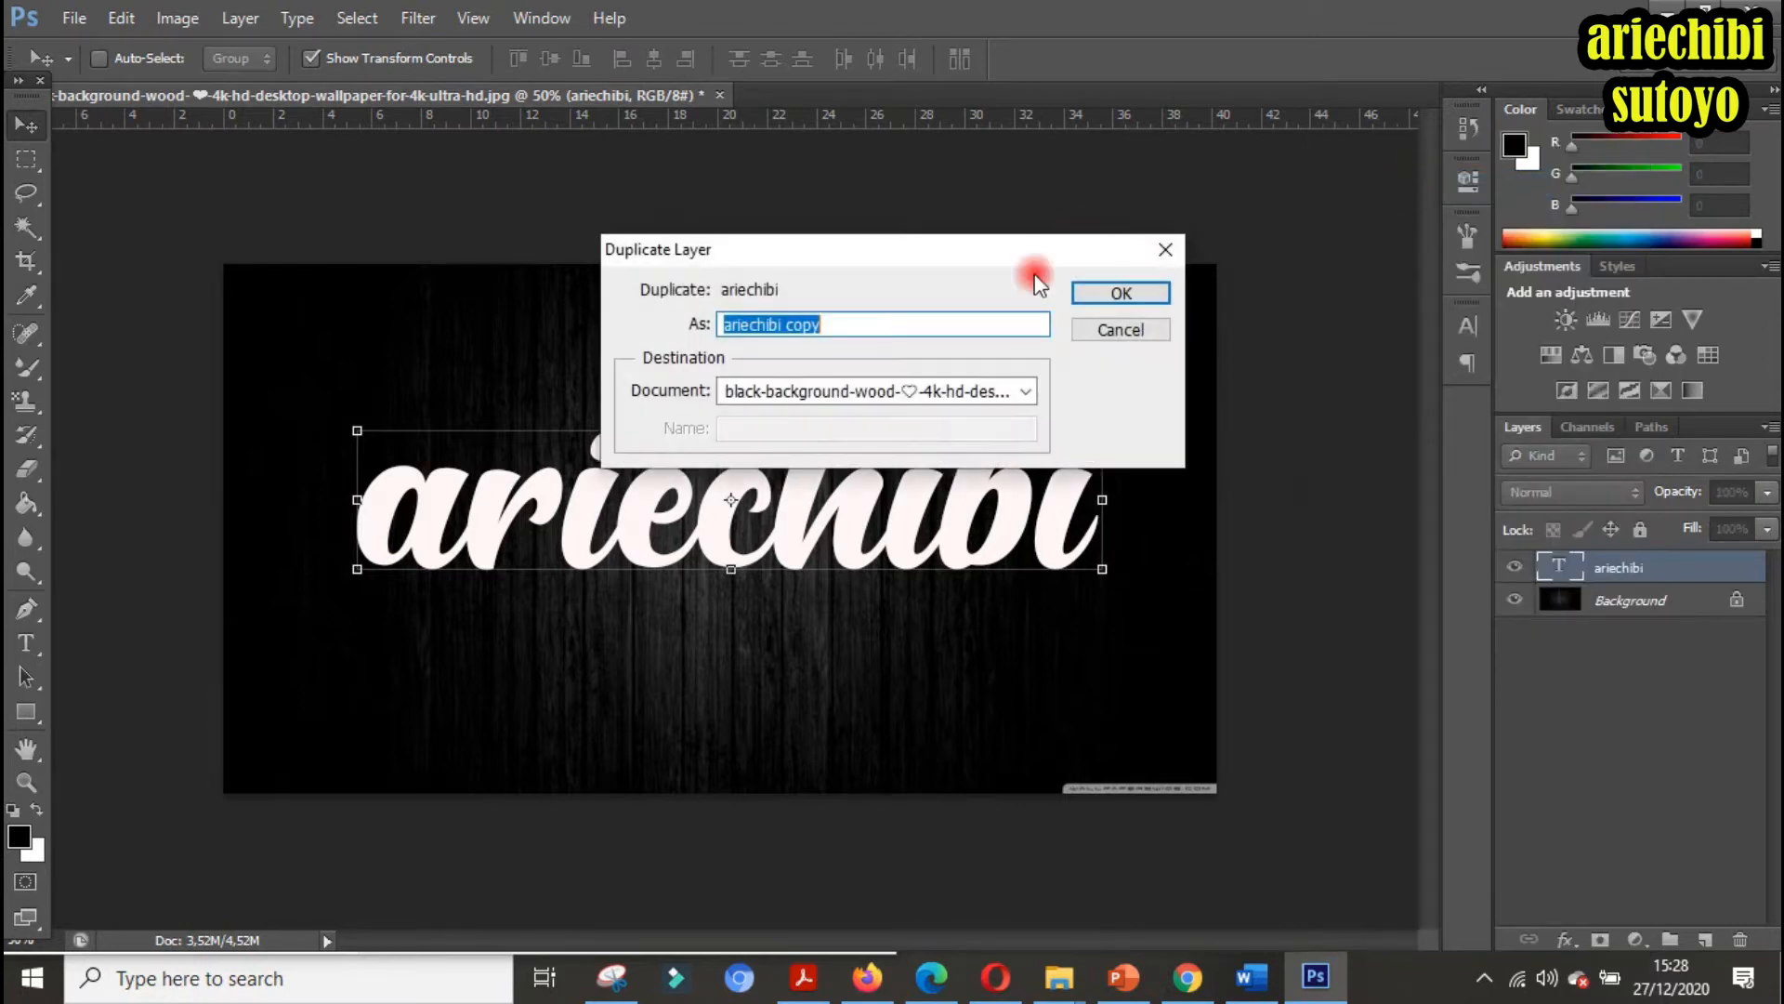
click(1106, 296)
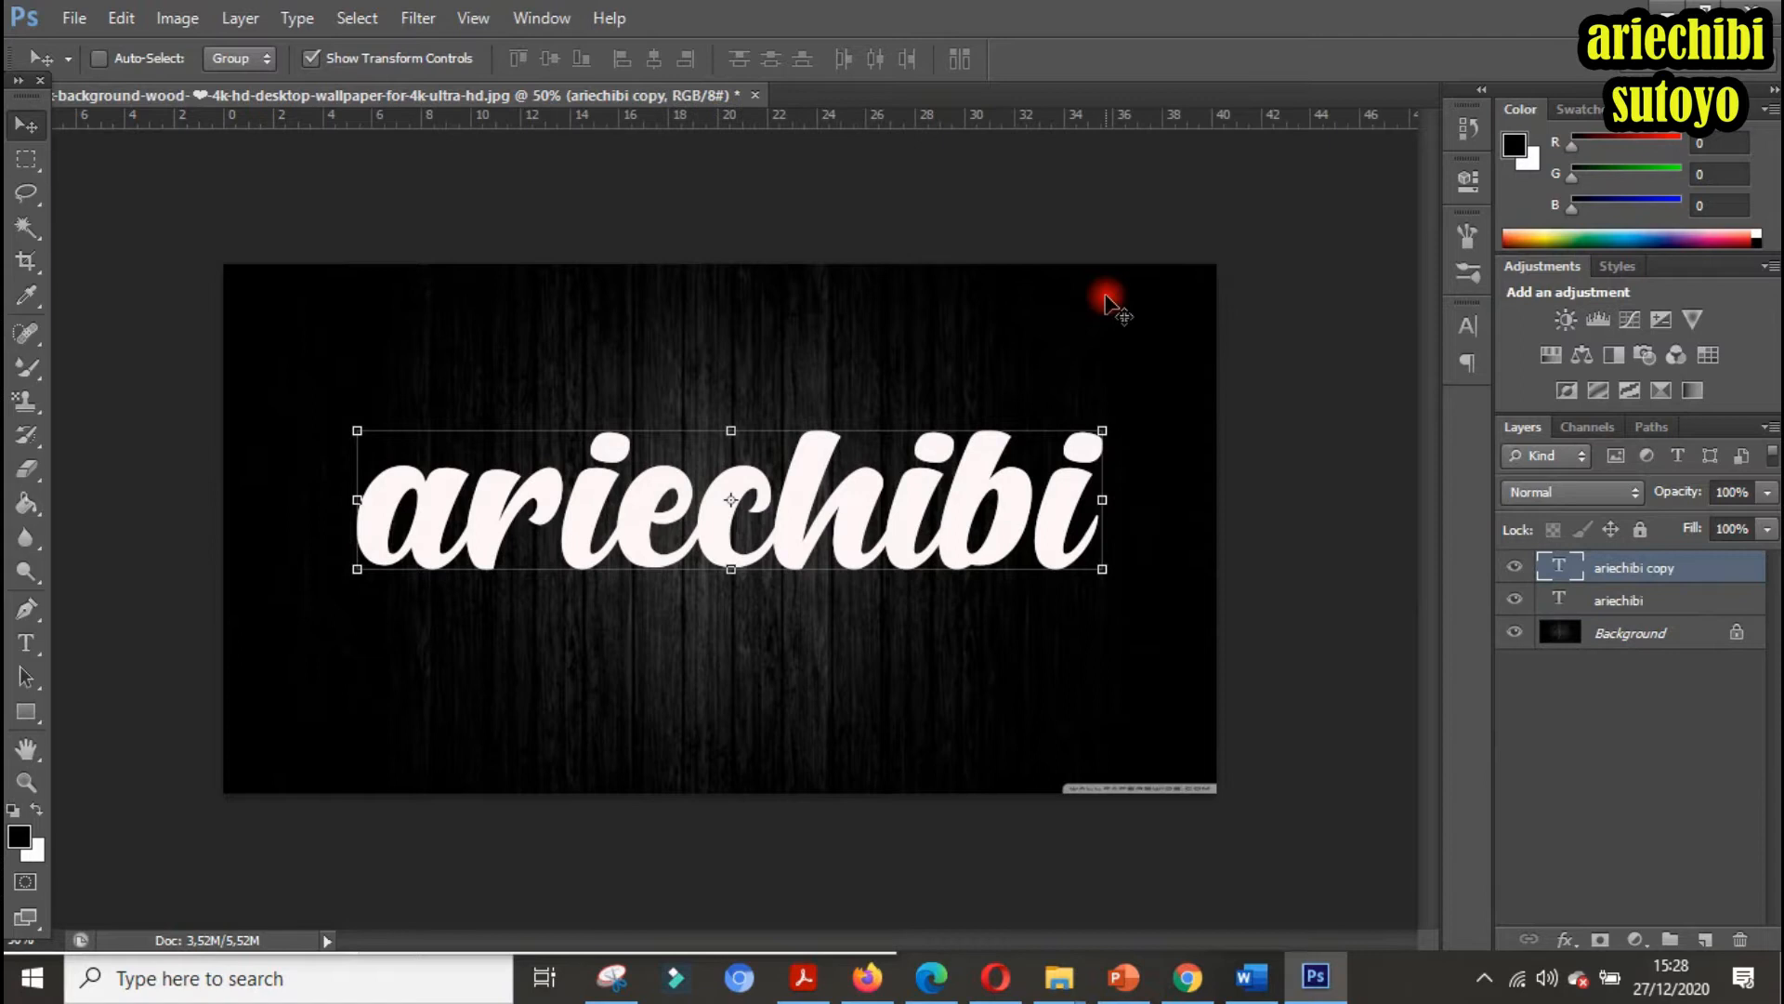
key(ctrl+z)
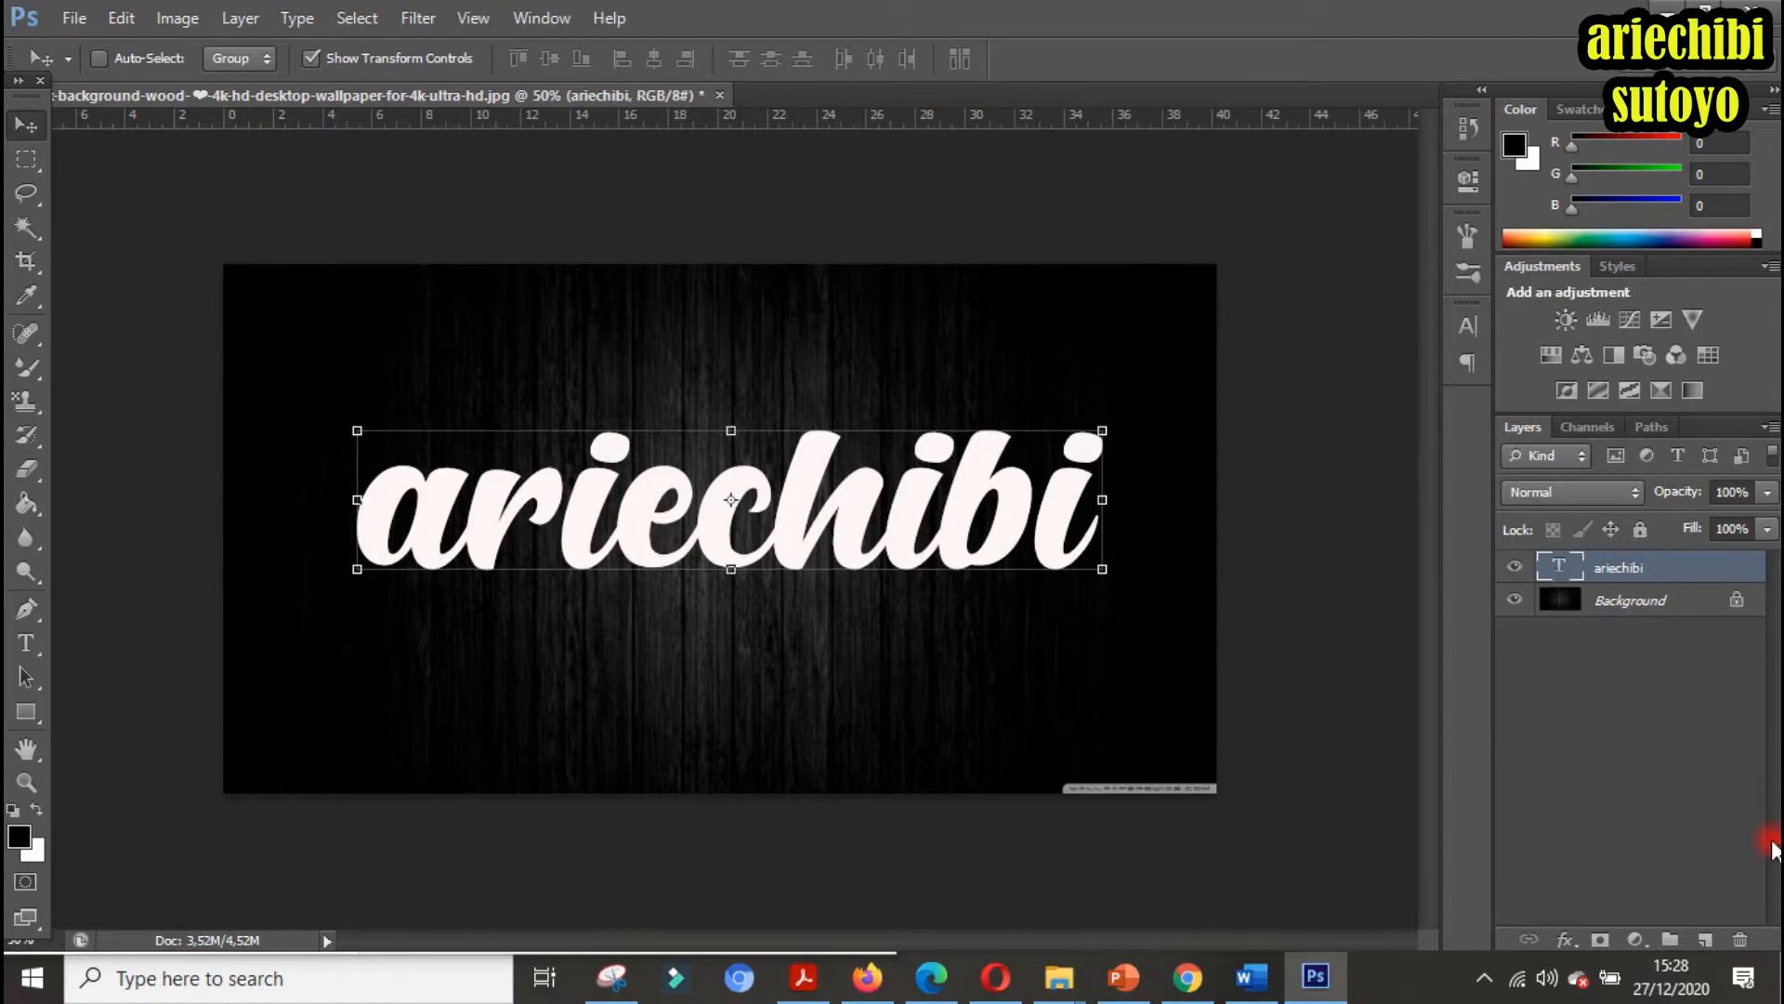
key(ctrl+j)
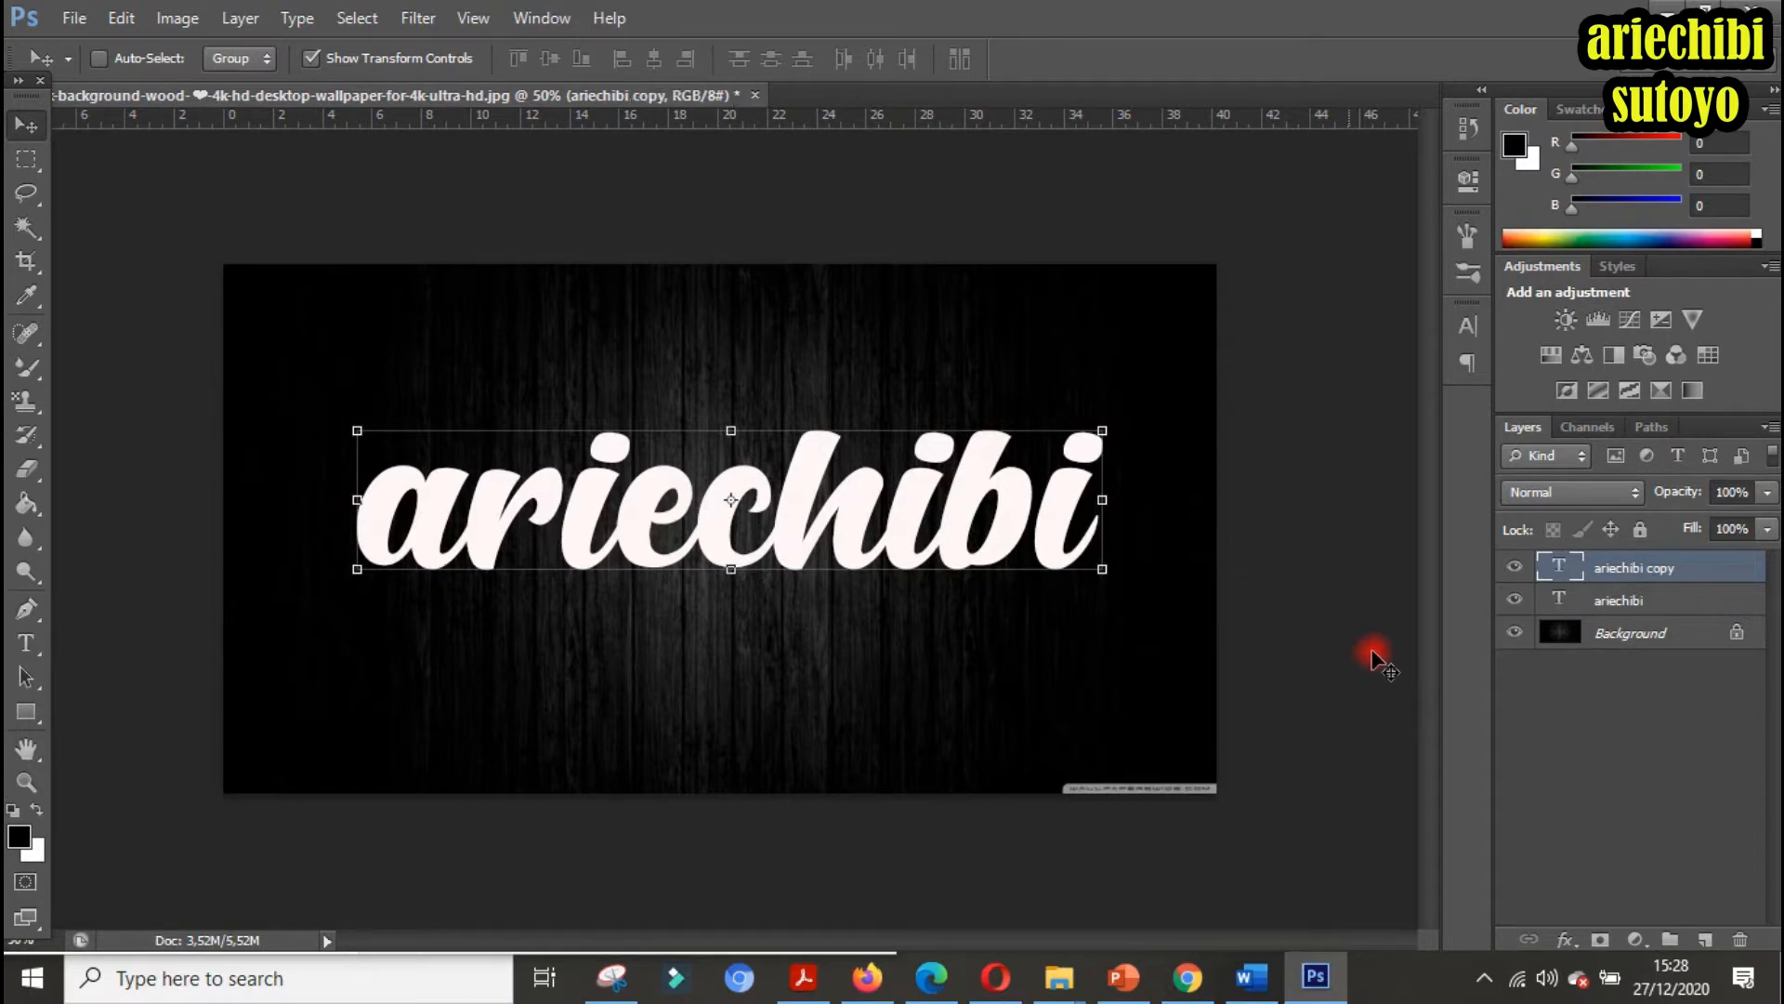
key(ctrl+z)
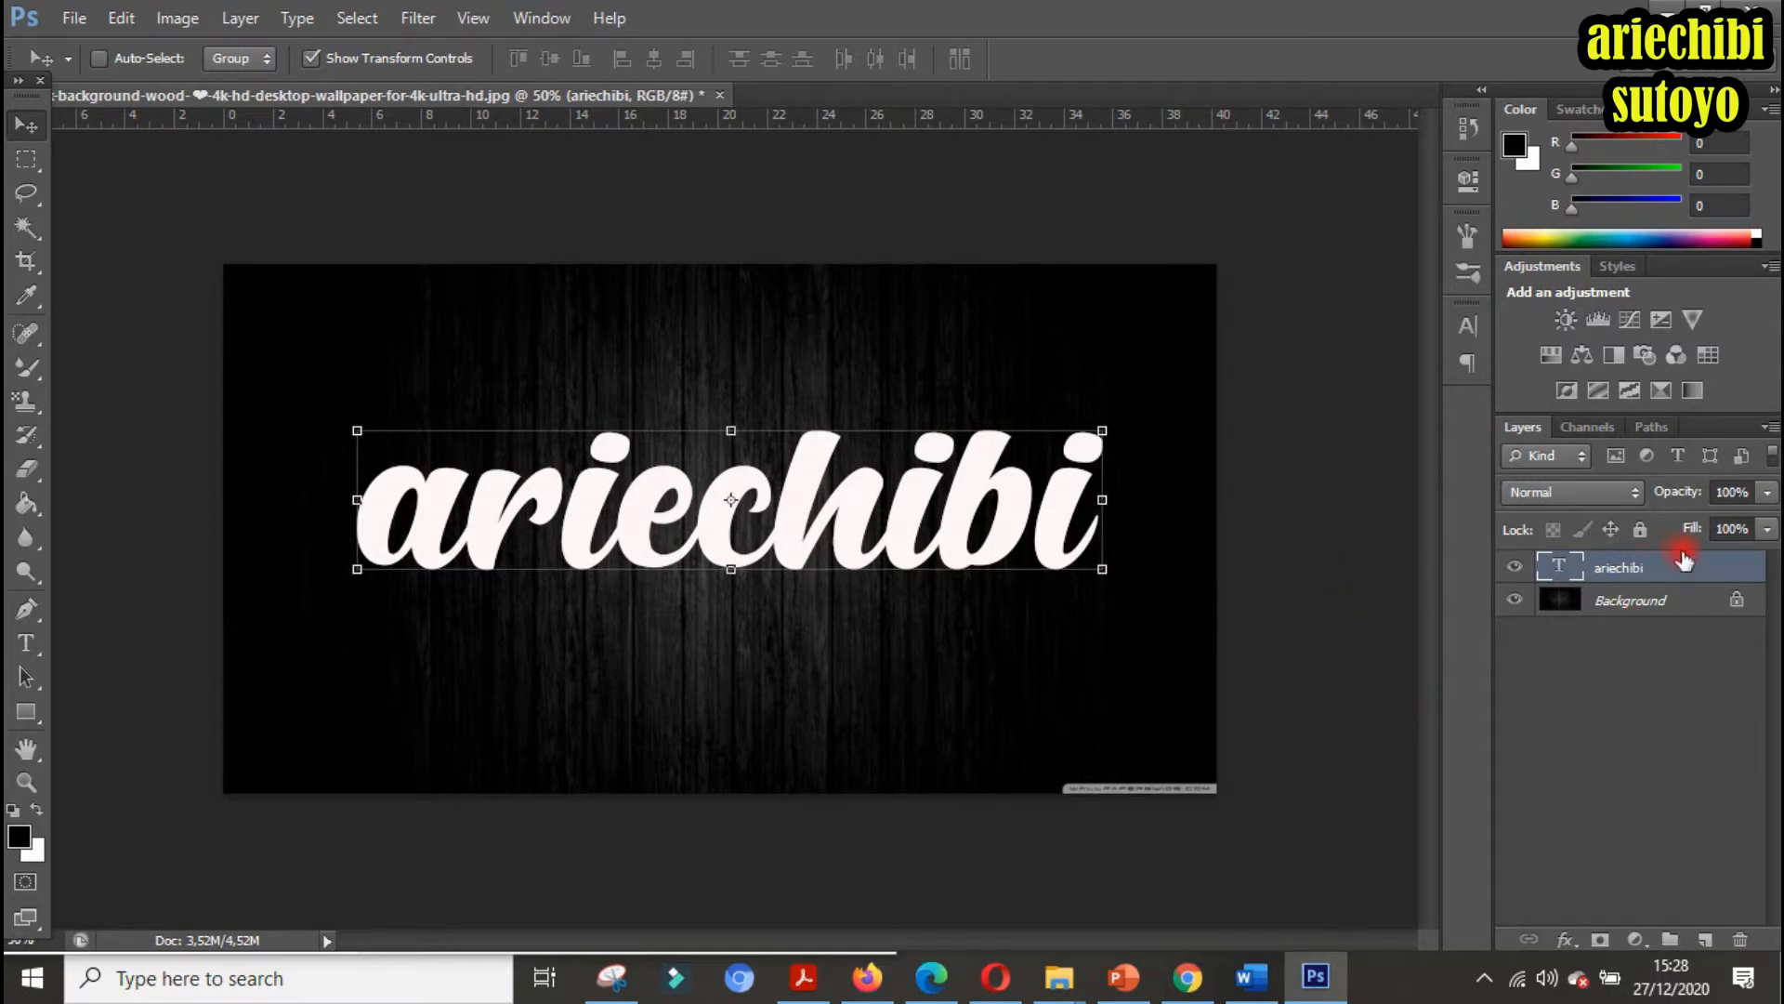
Duplicate the white text layer and open the copy's blending options
drag(1678, 572, 1710, 940)
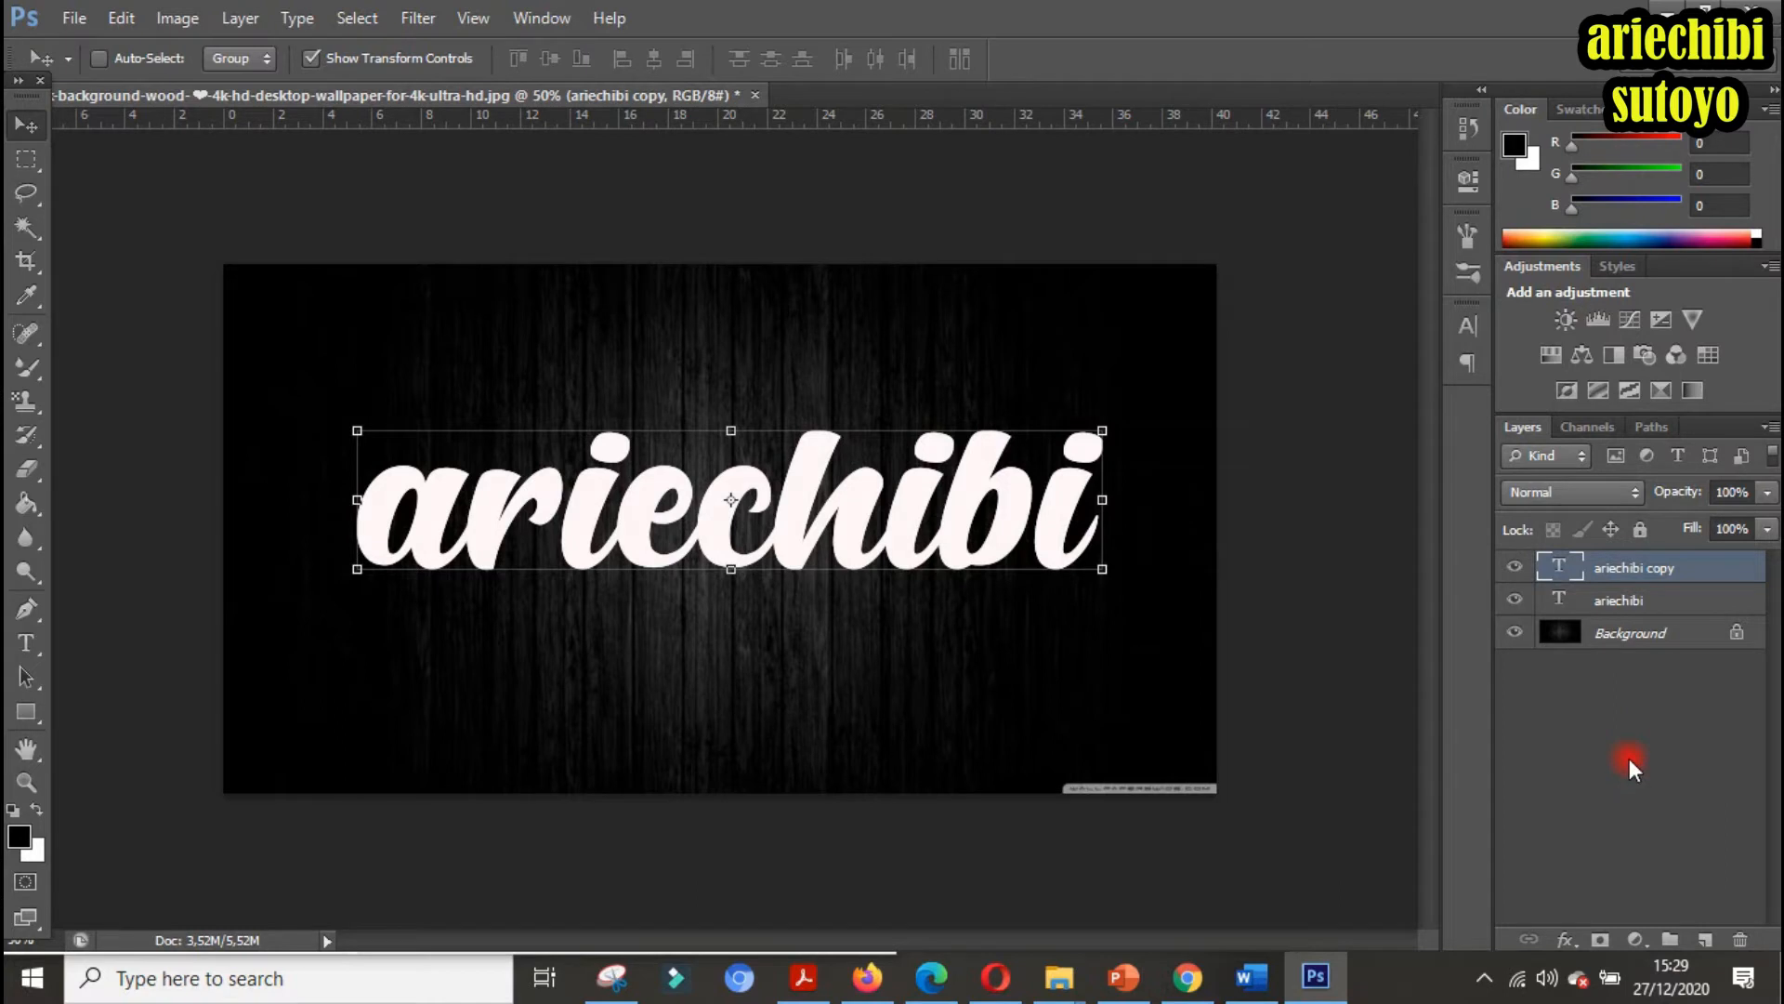
right_click(1645, 567)
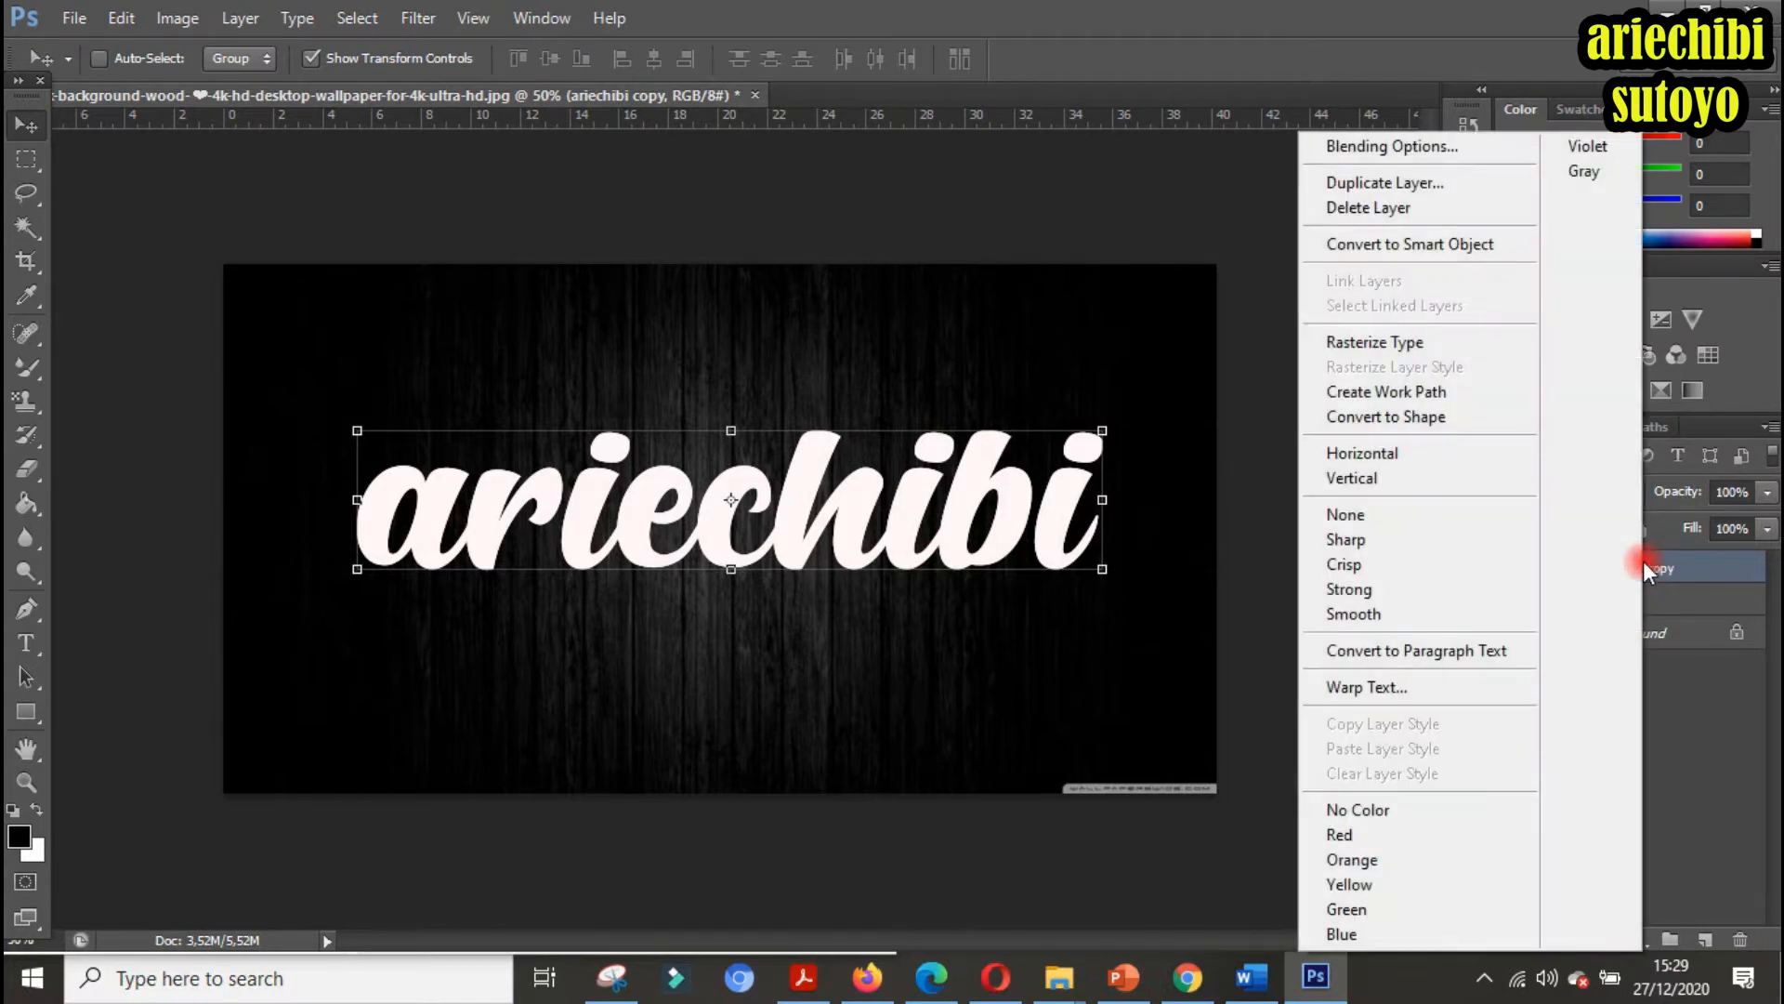
click(1411, 149)
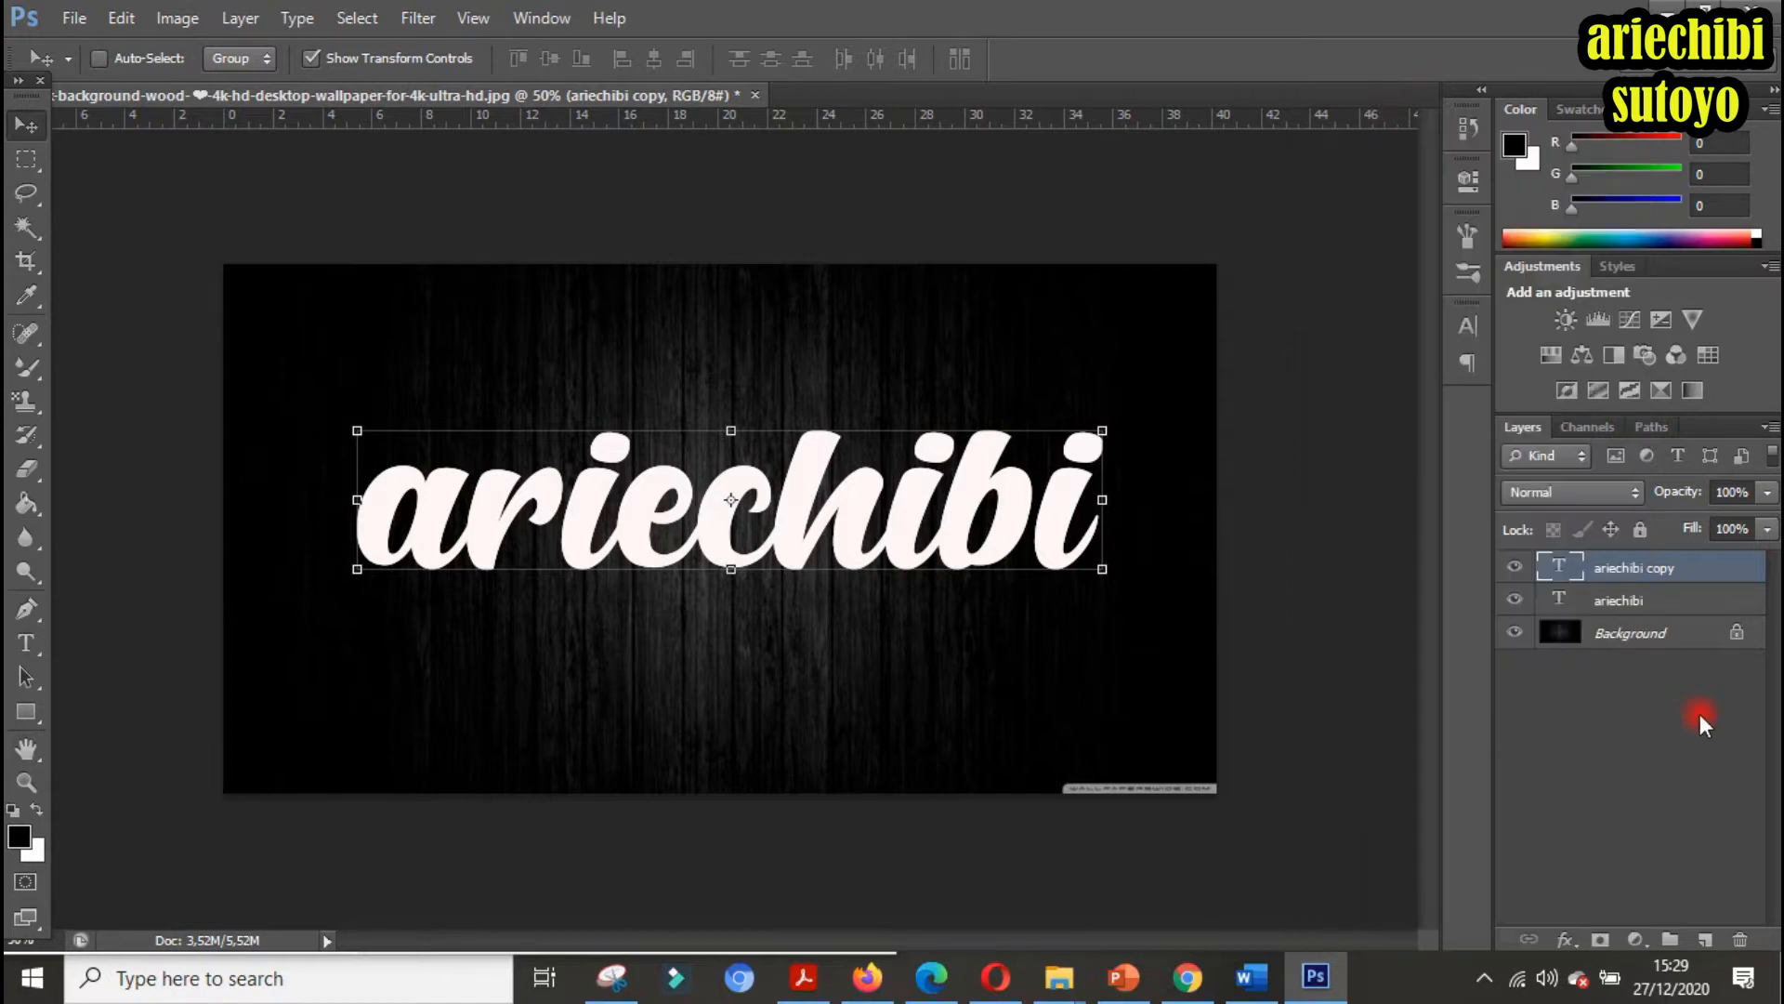
Add a Color Overlay to the copied text layer with the colour 9b711d
click(1566, 941)
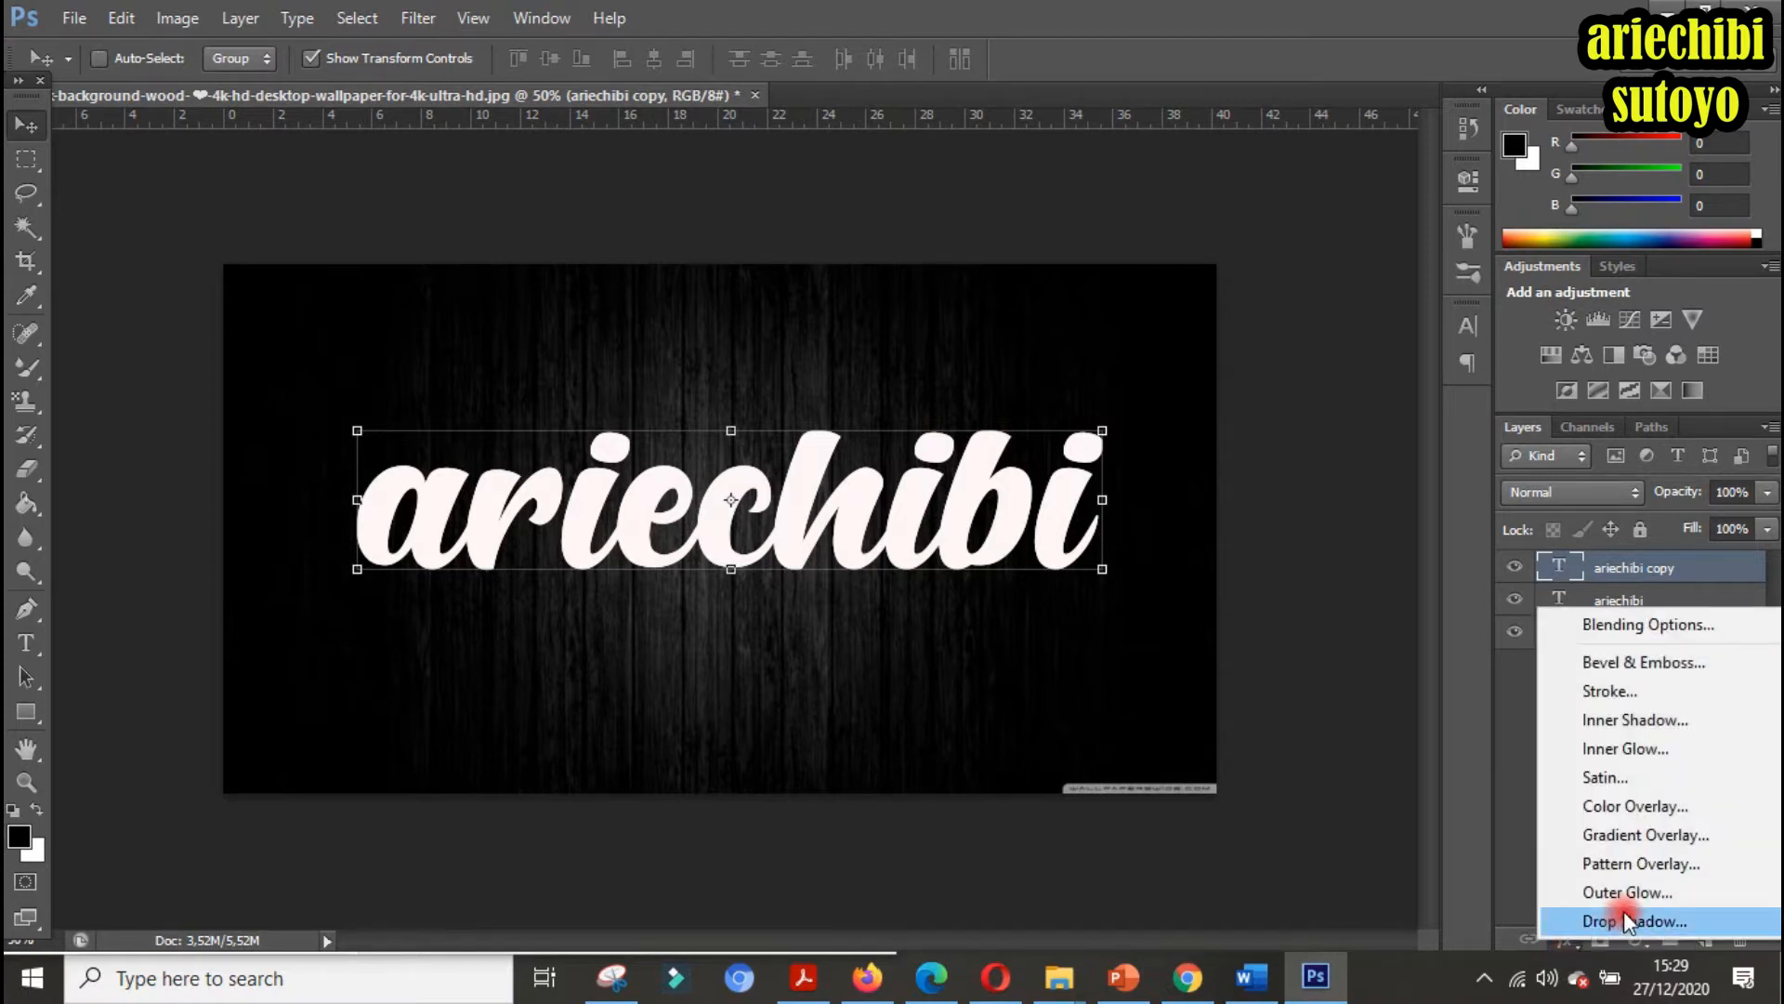
click(1654, 807)
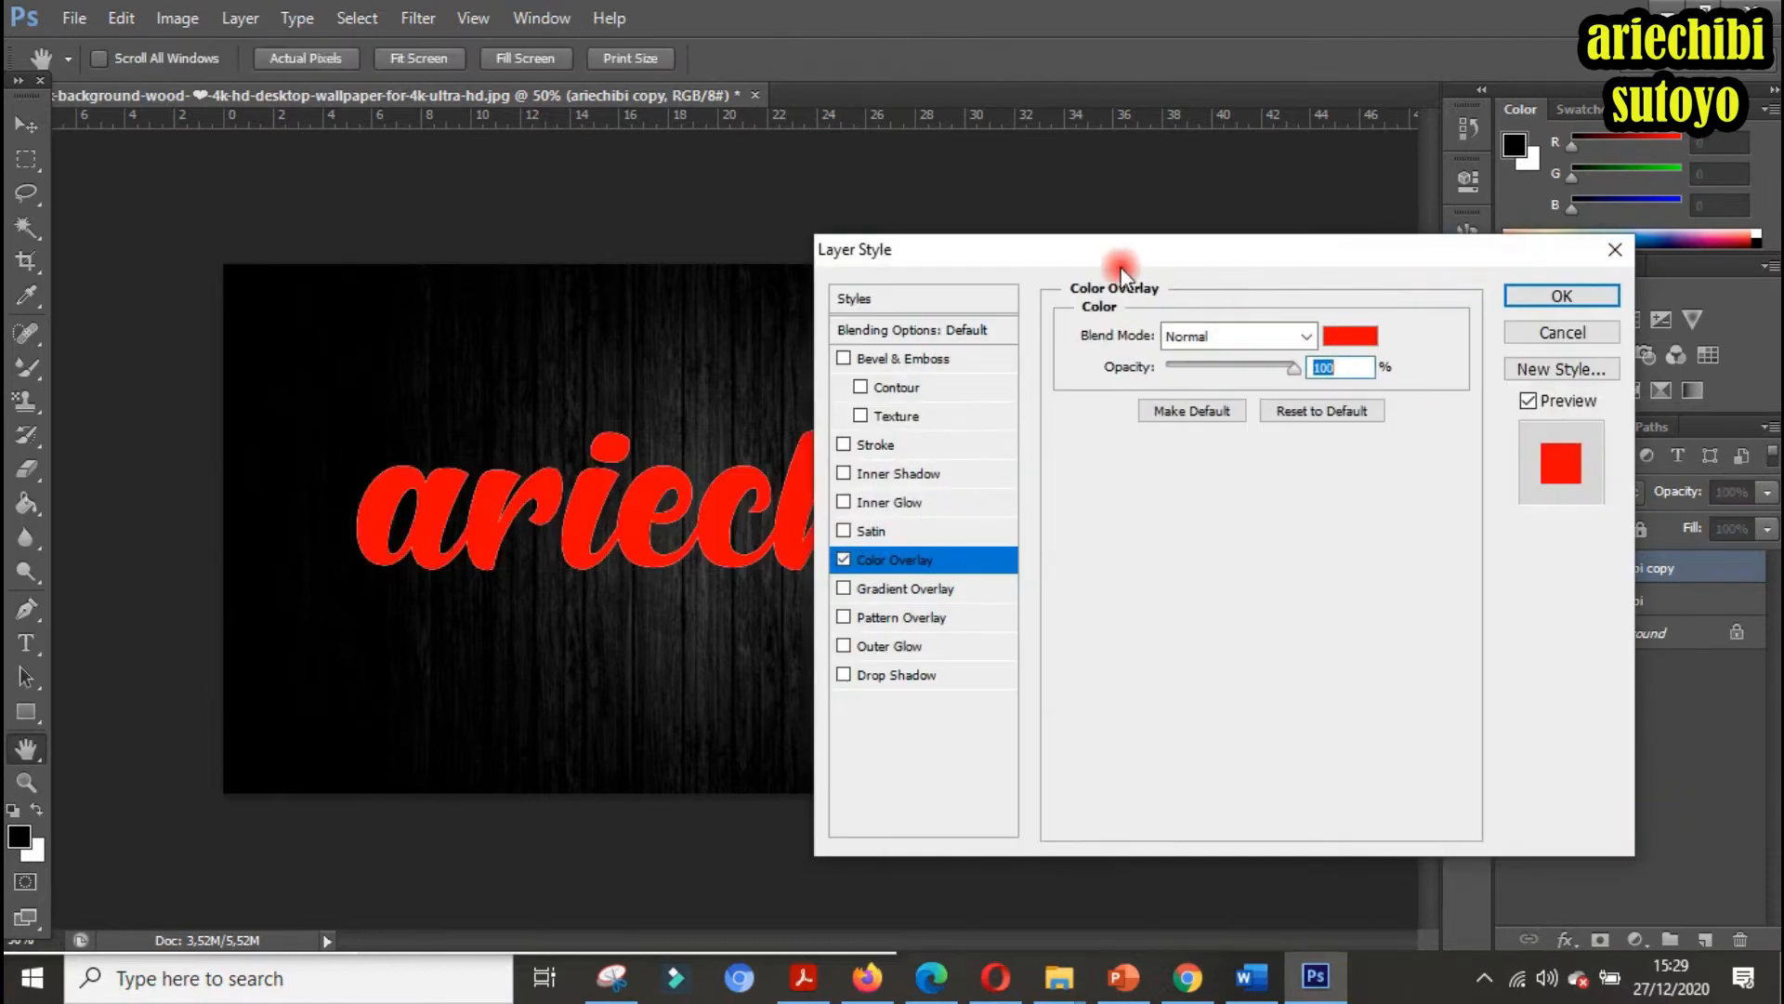
click(1353, 338)
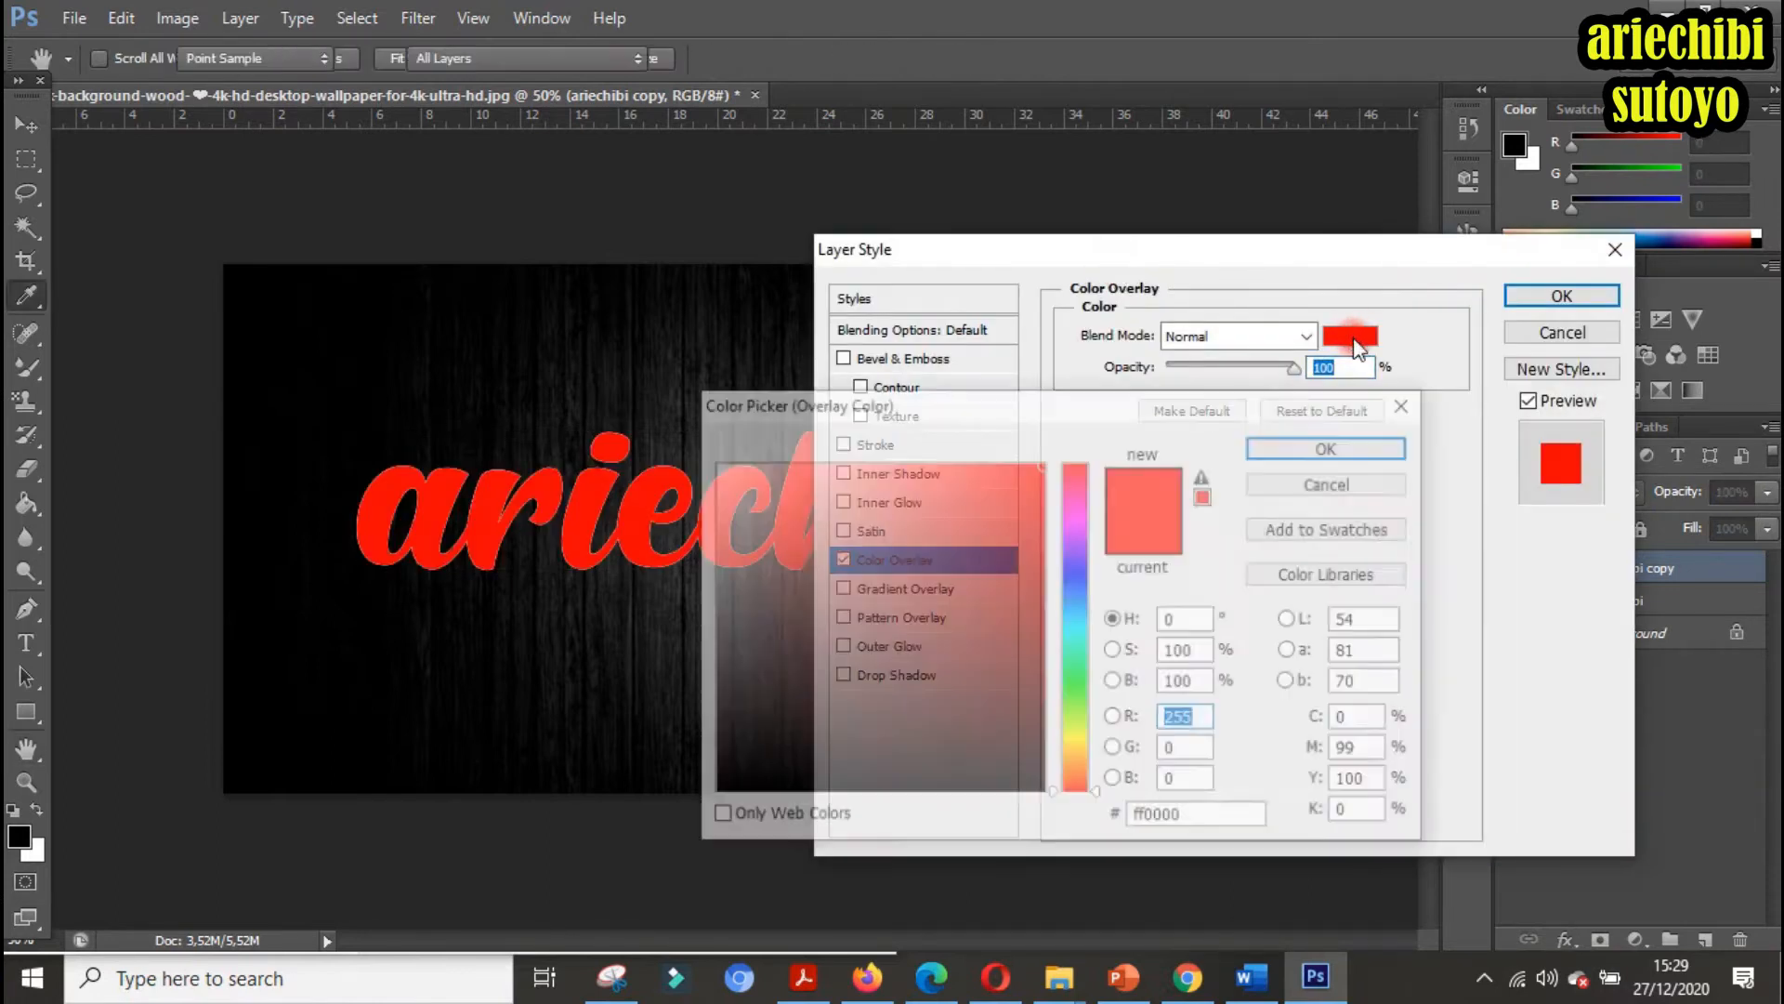
click(1188, 815)
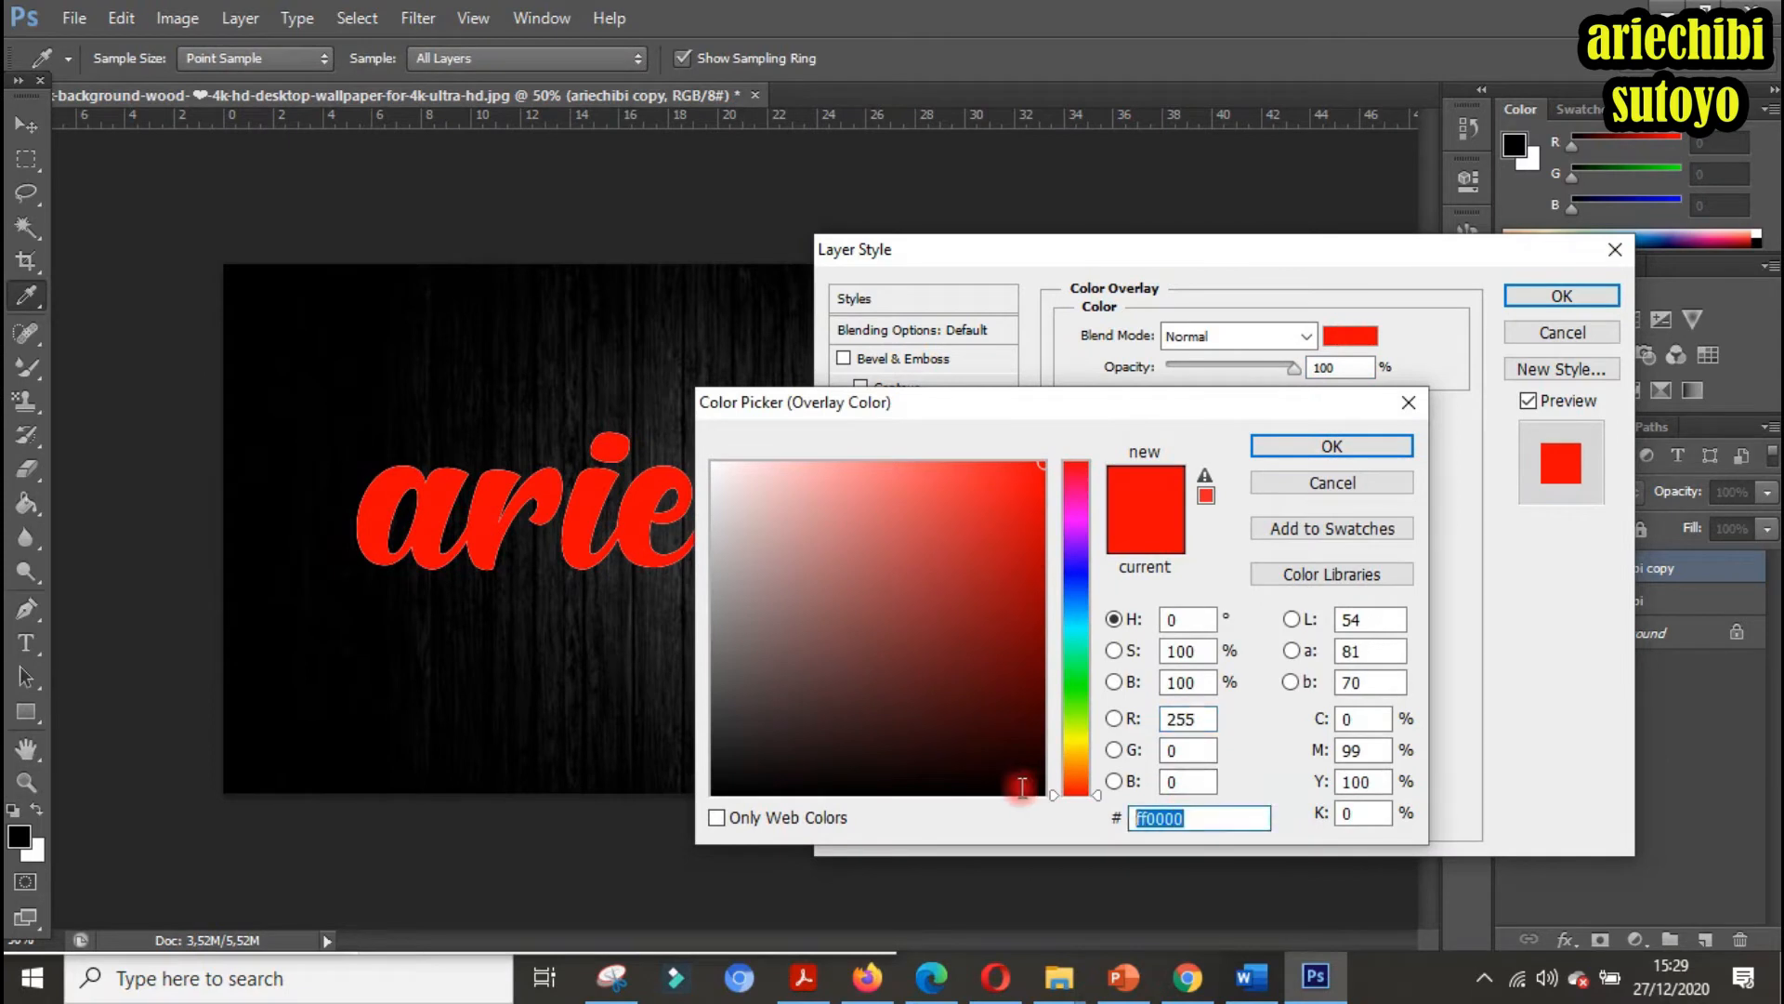
text(9b)
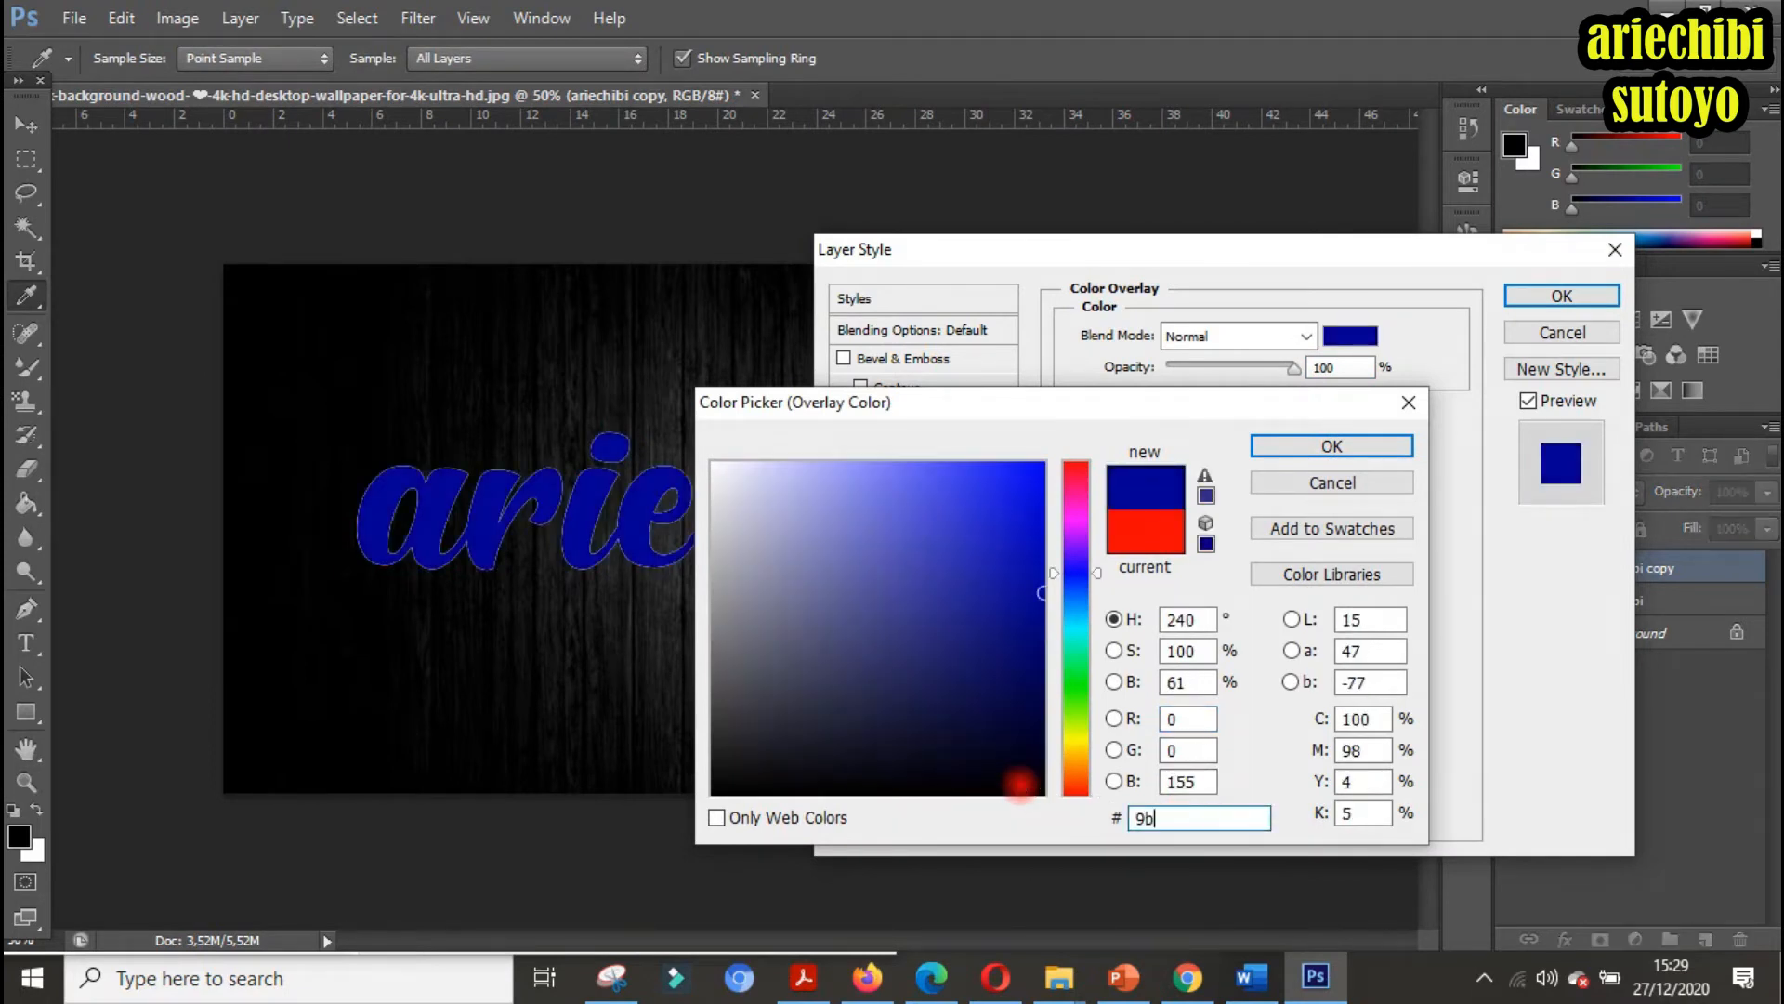
text(711d)
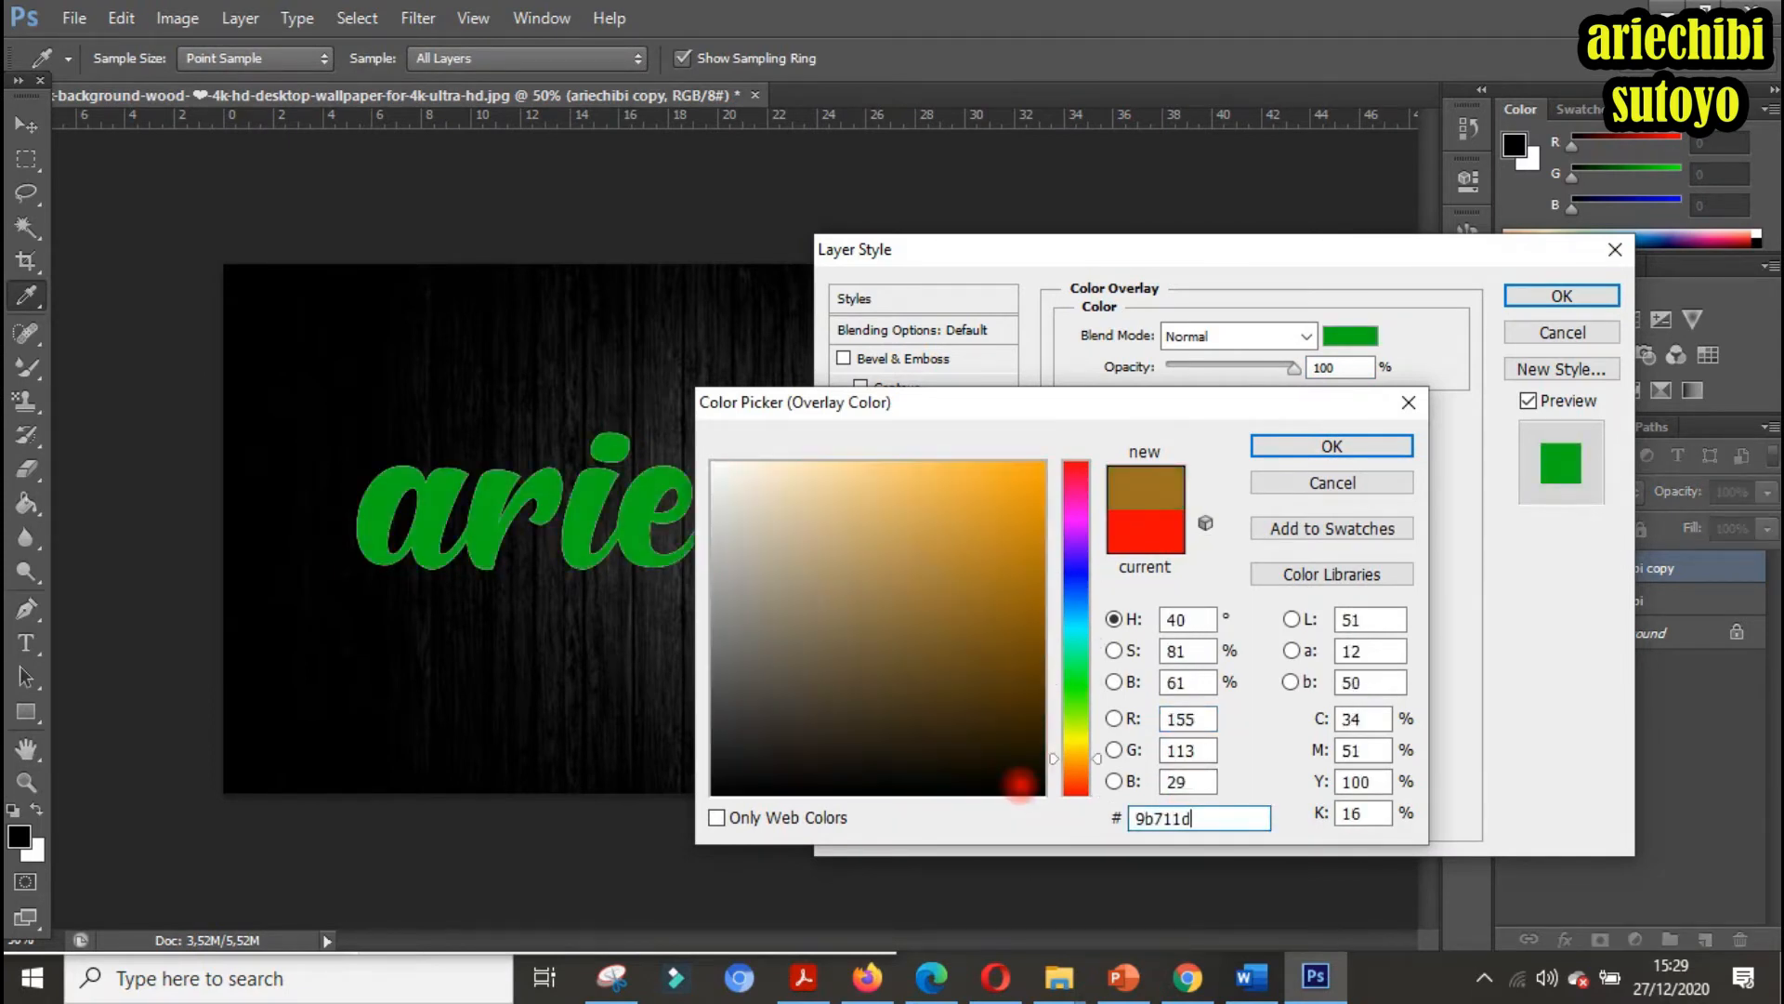
click(1381, 444)
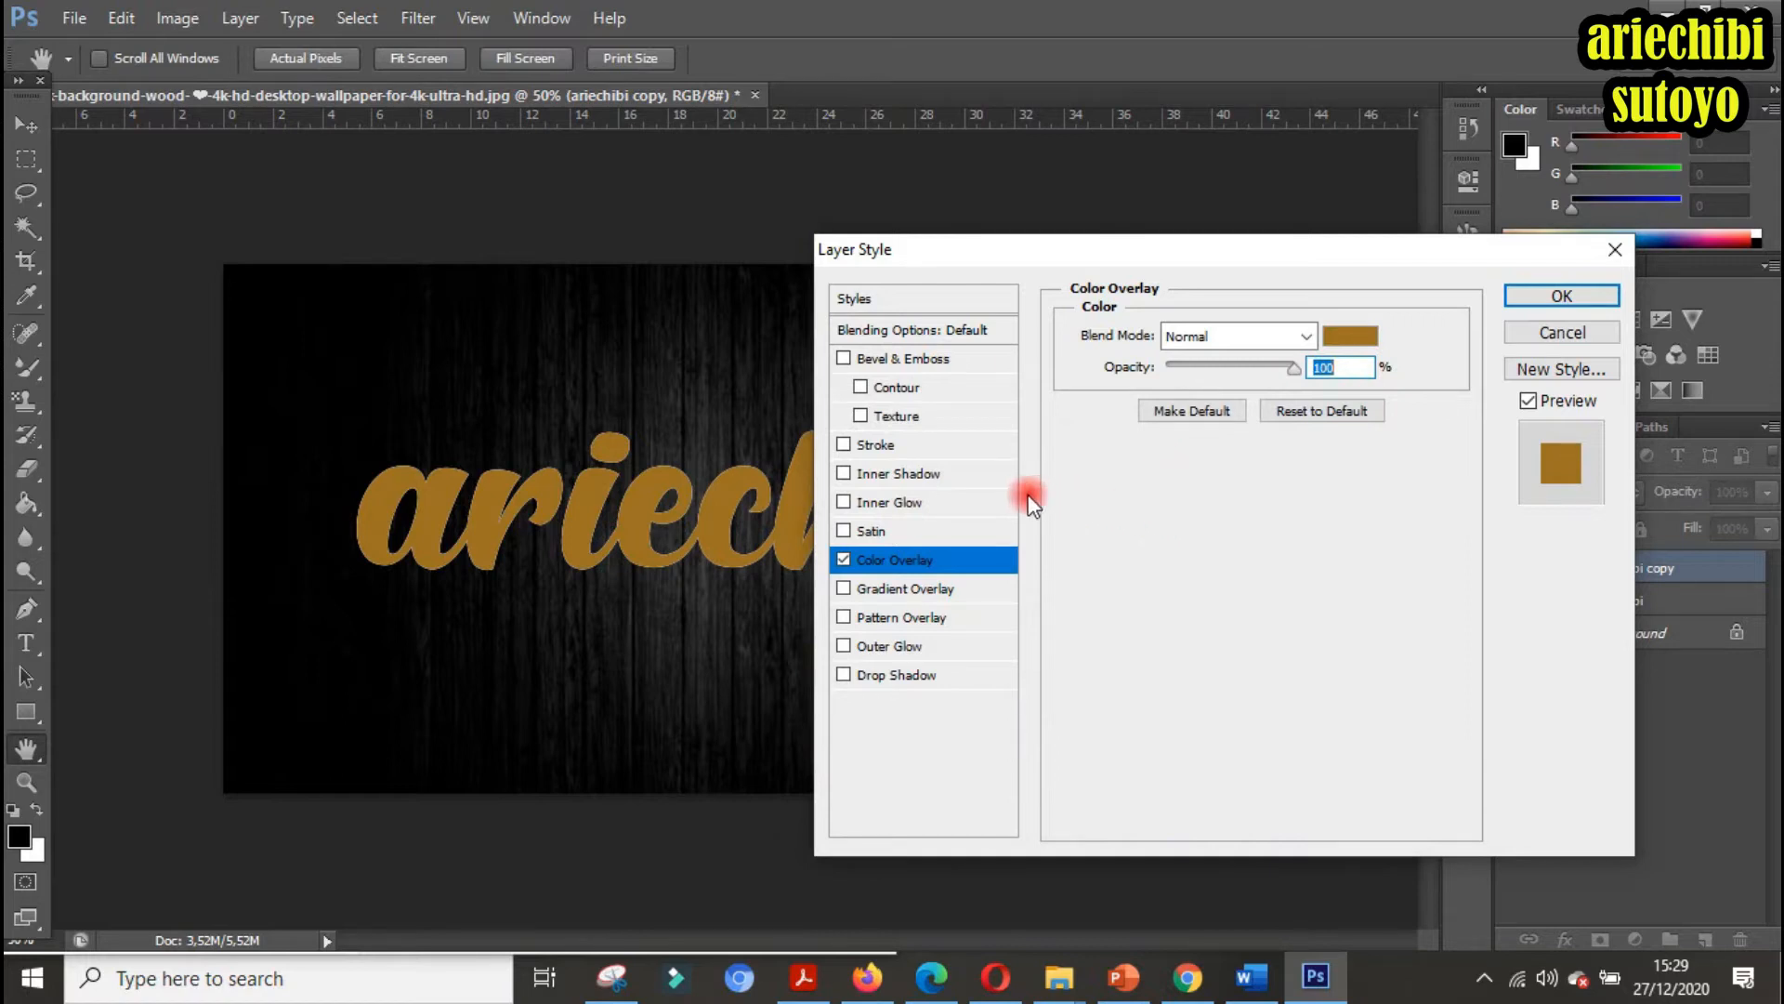
Add an Inner Shadow to the copied text with the near-white colour fcf9f9 and the Color Dodge blend mode
click(893, 476)
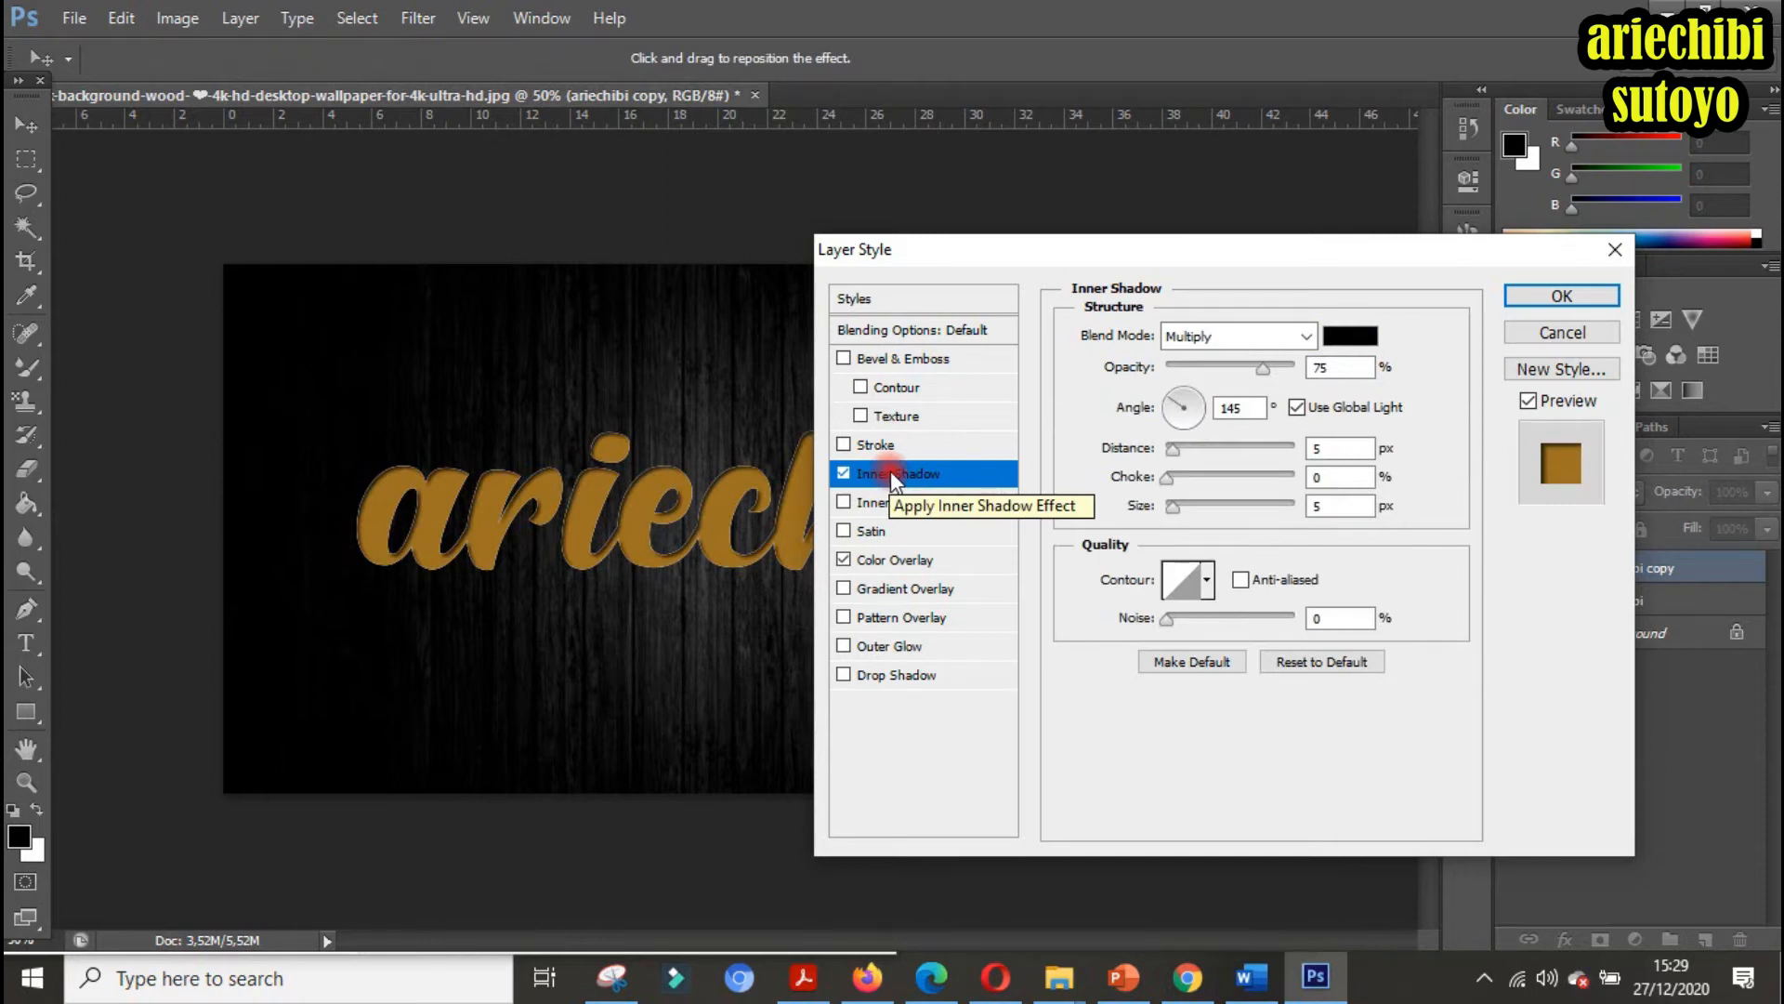
click(1350, 338)
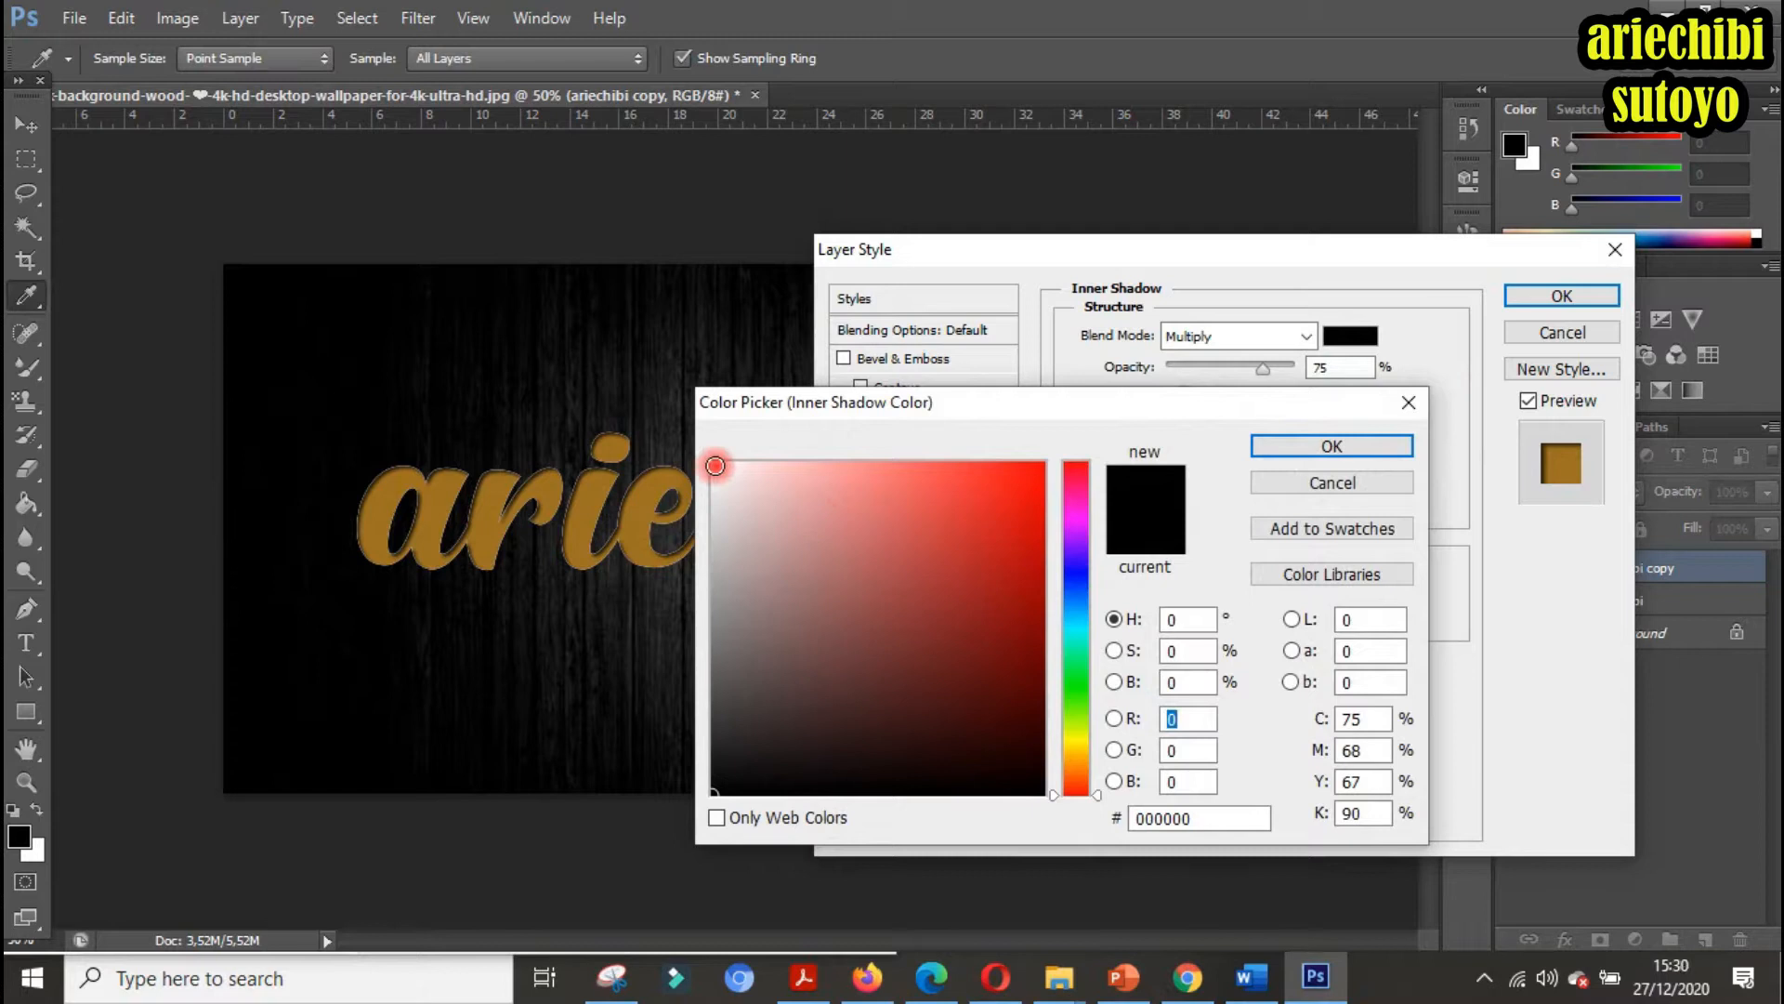
click(716, 467)
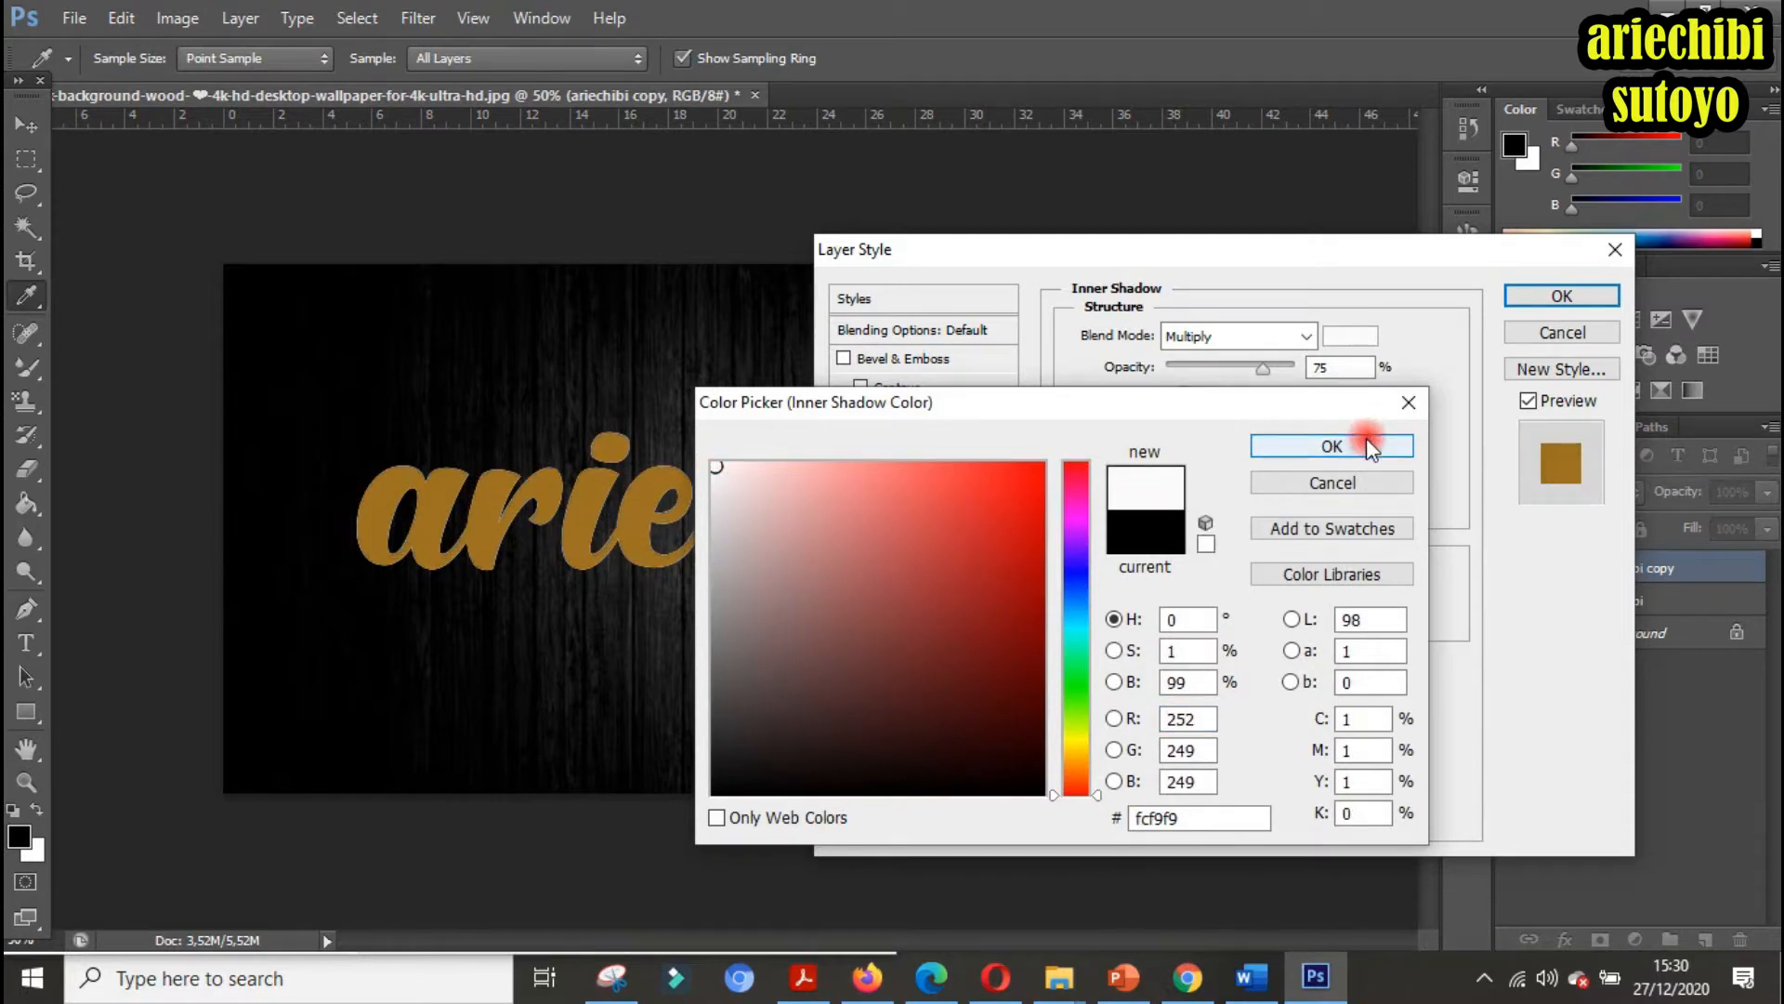
click(1366, 440)
click(1307, 337)
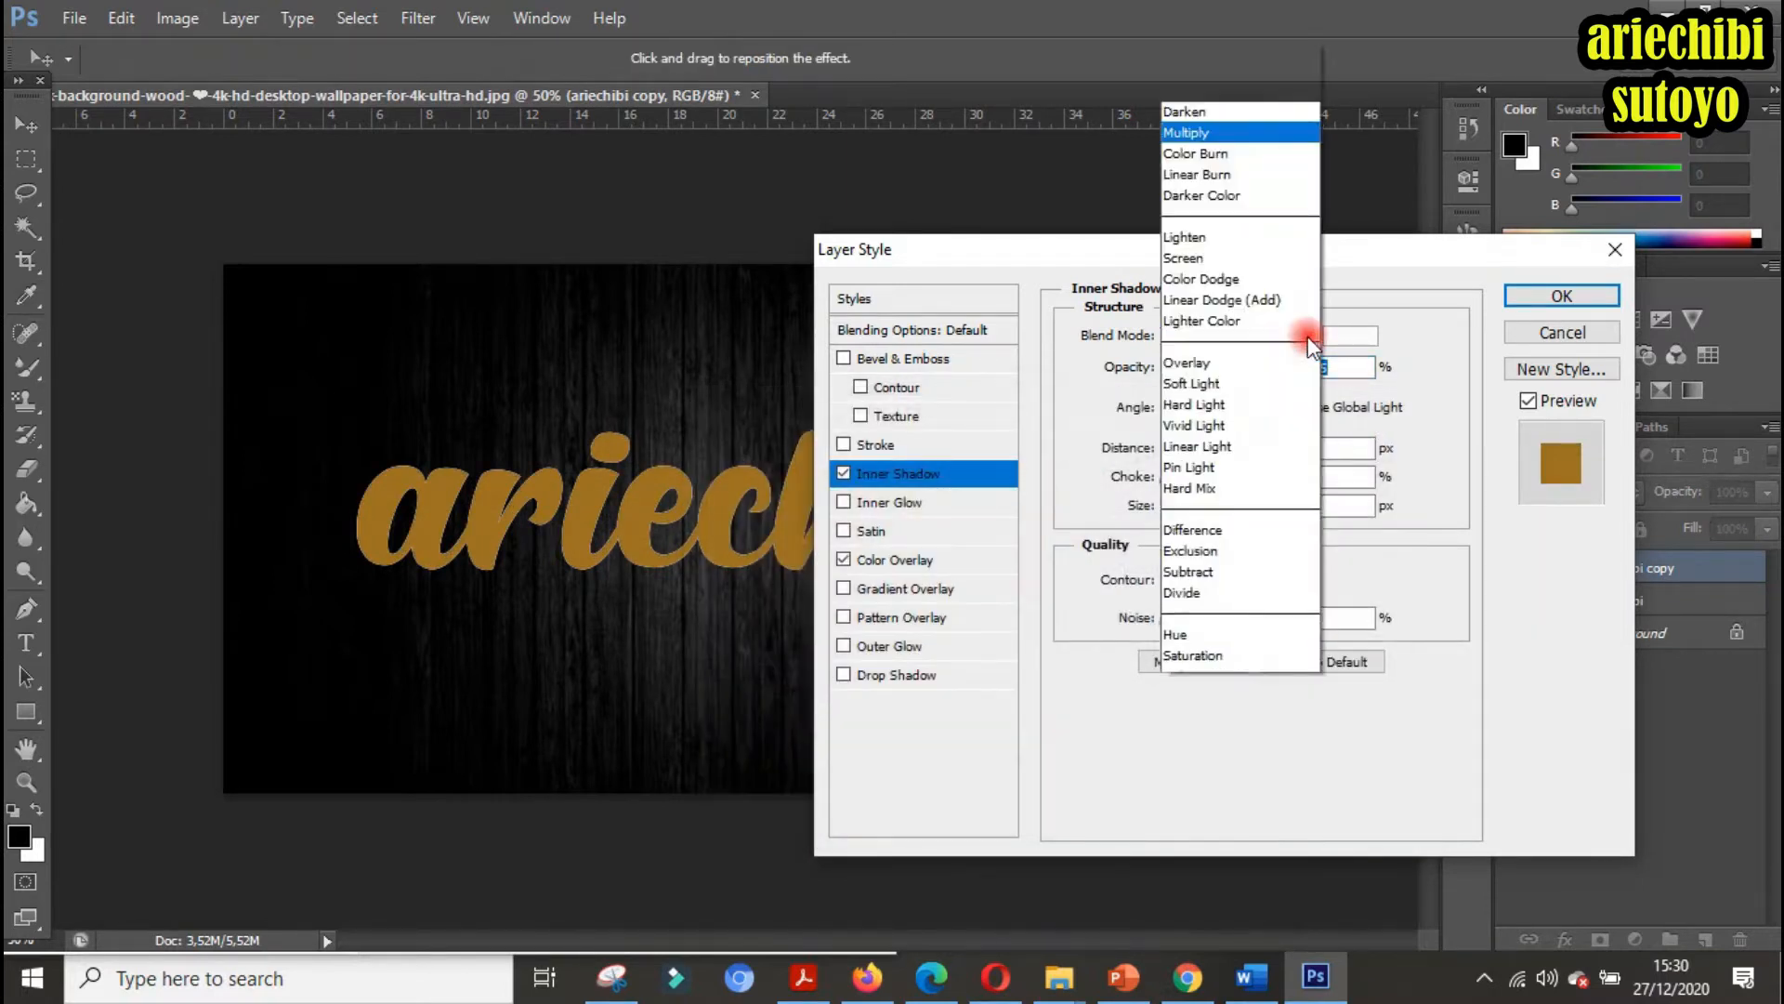
click(1241, 243)
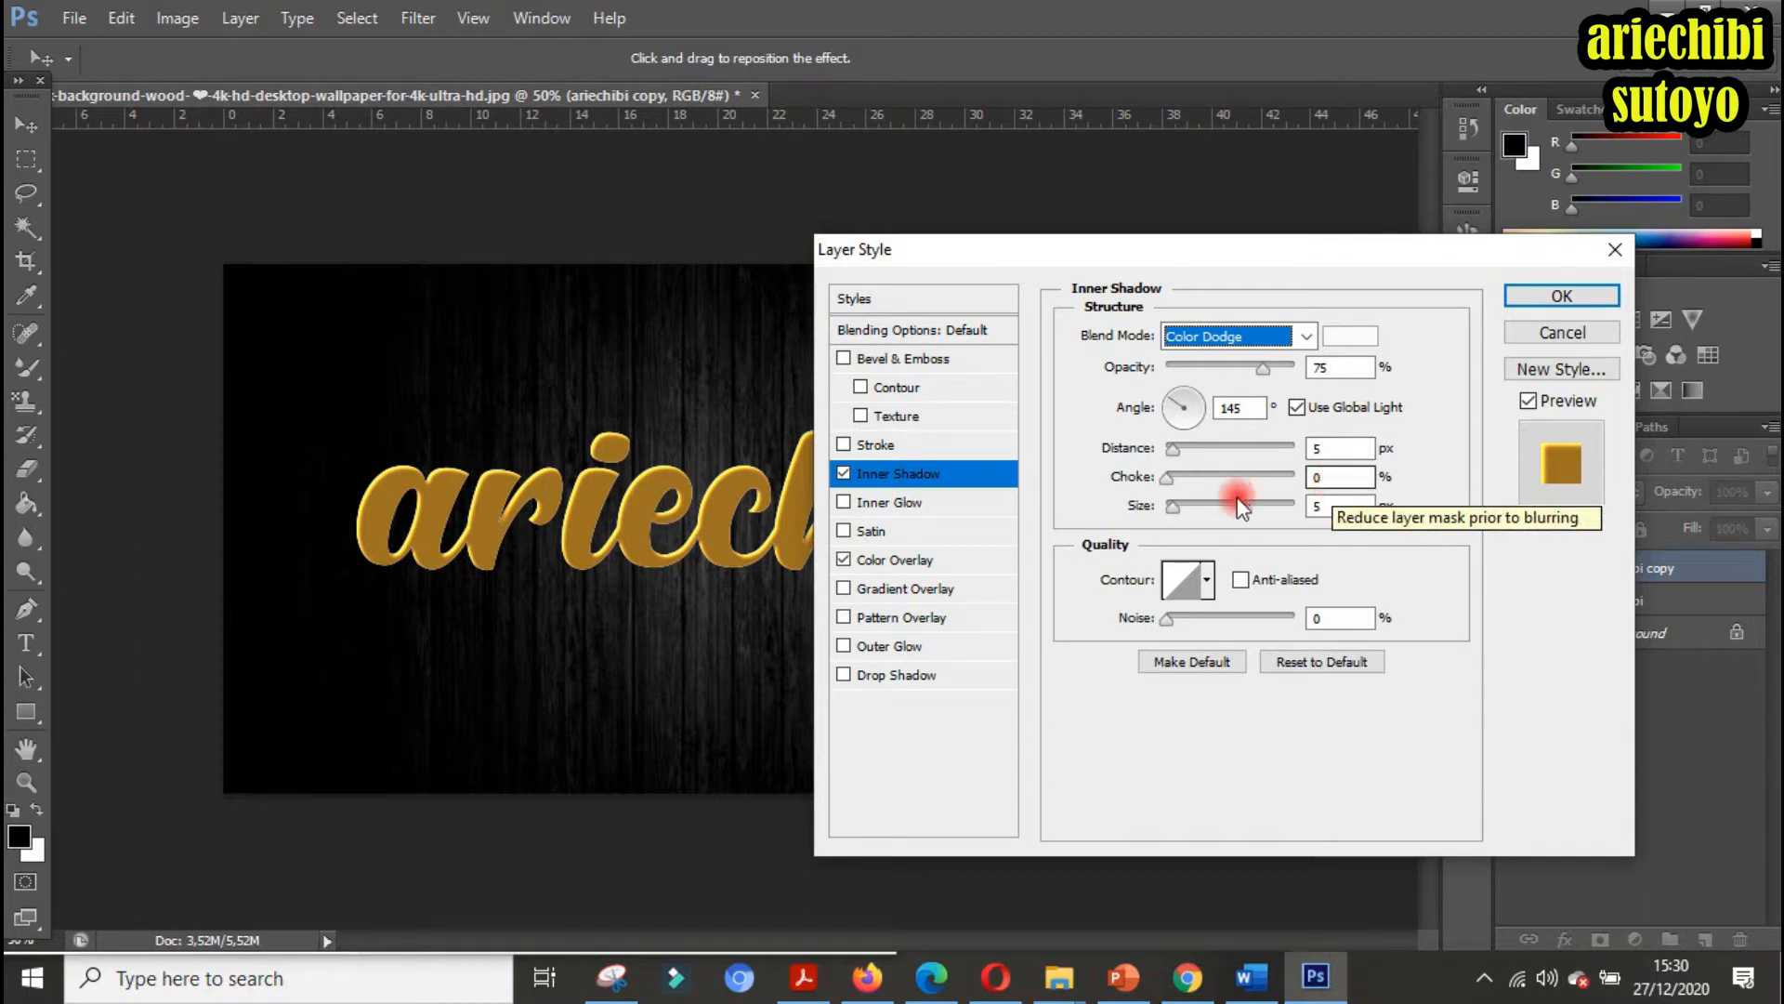
Set the inner shadow to size 7 px, opacity 45% and angle 145° without global light, and apply the layer style
double_click(1331, 506)
text(7)
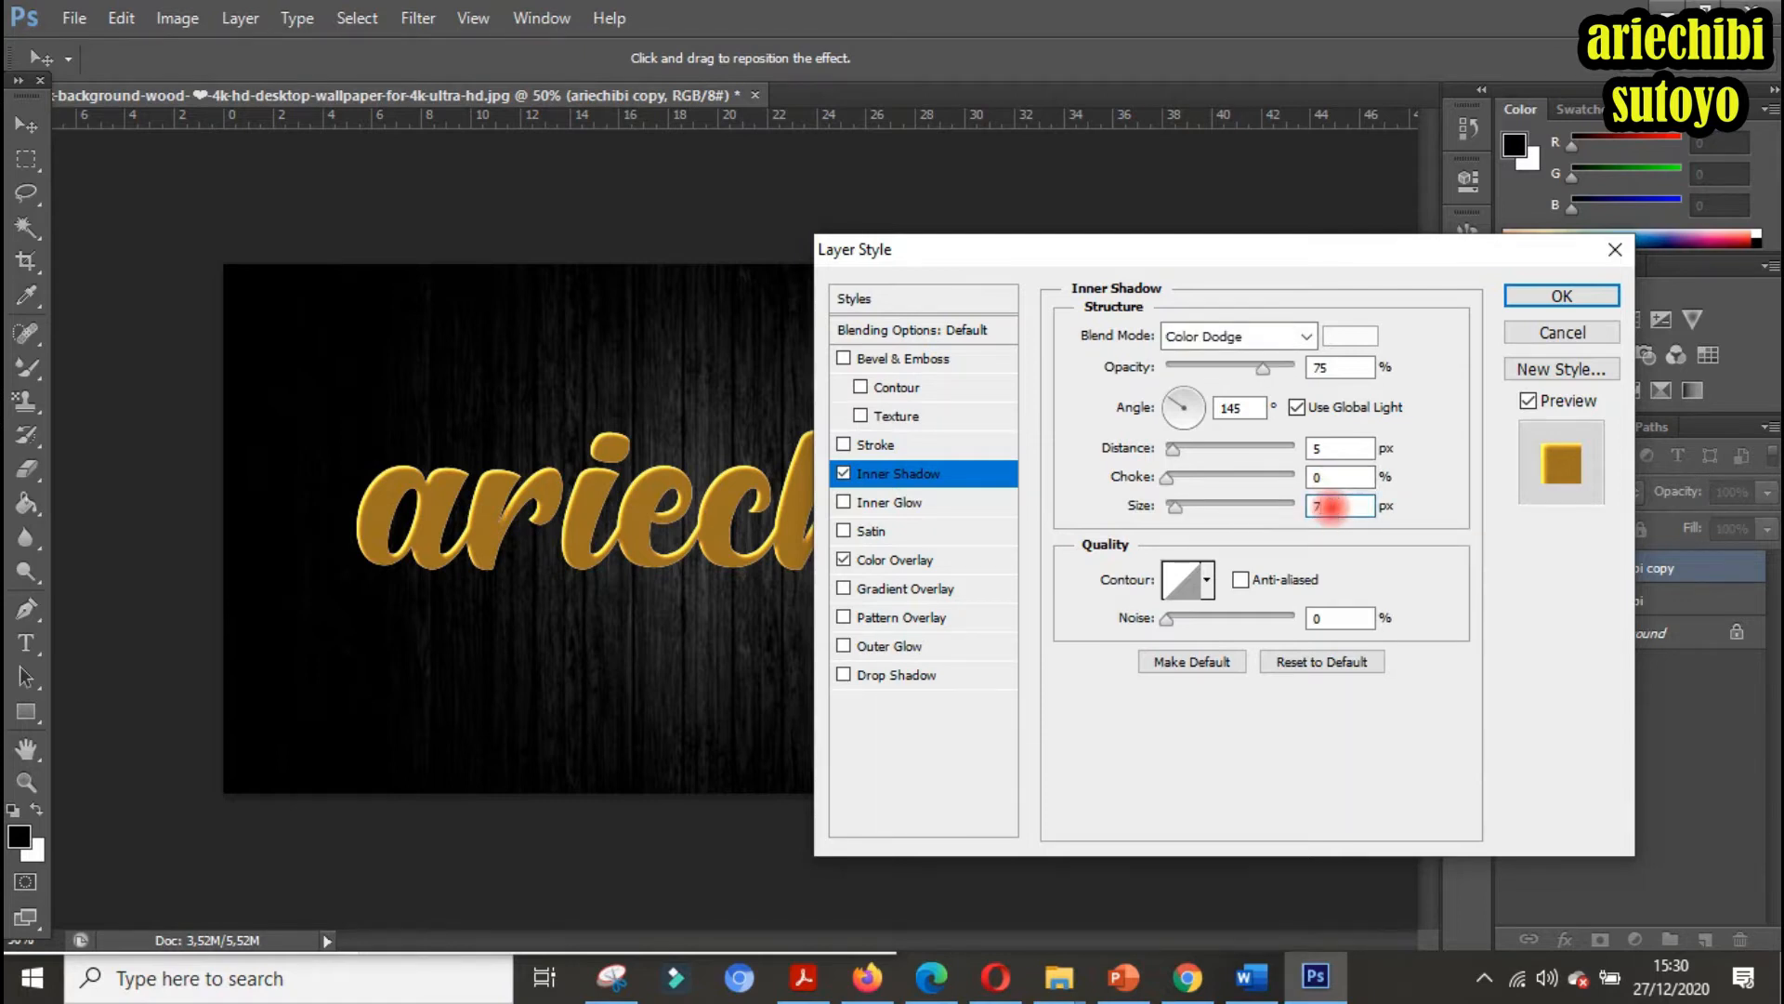
click(1267, 371)
drag(1267, 371, 1334, 389)
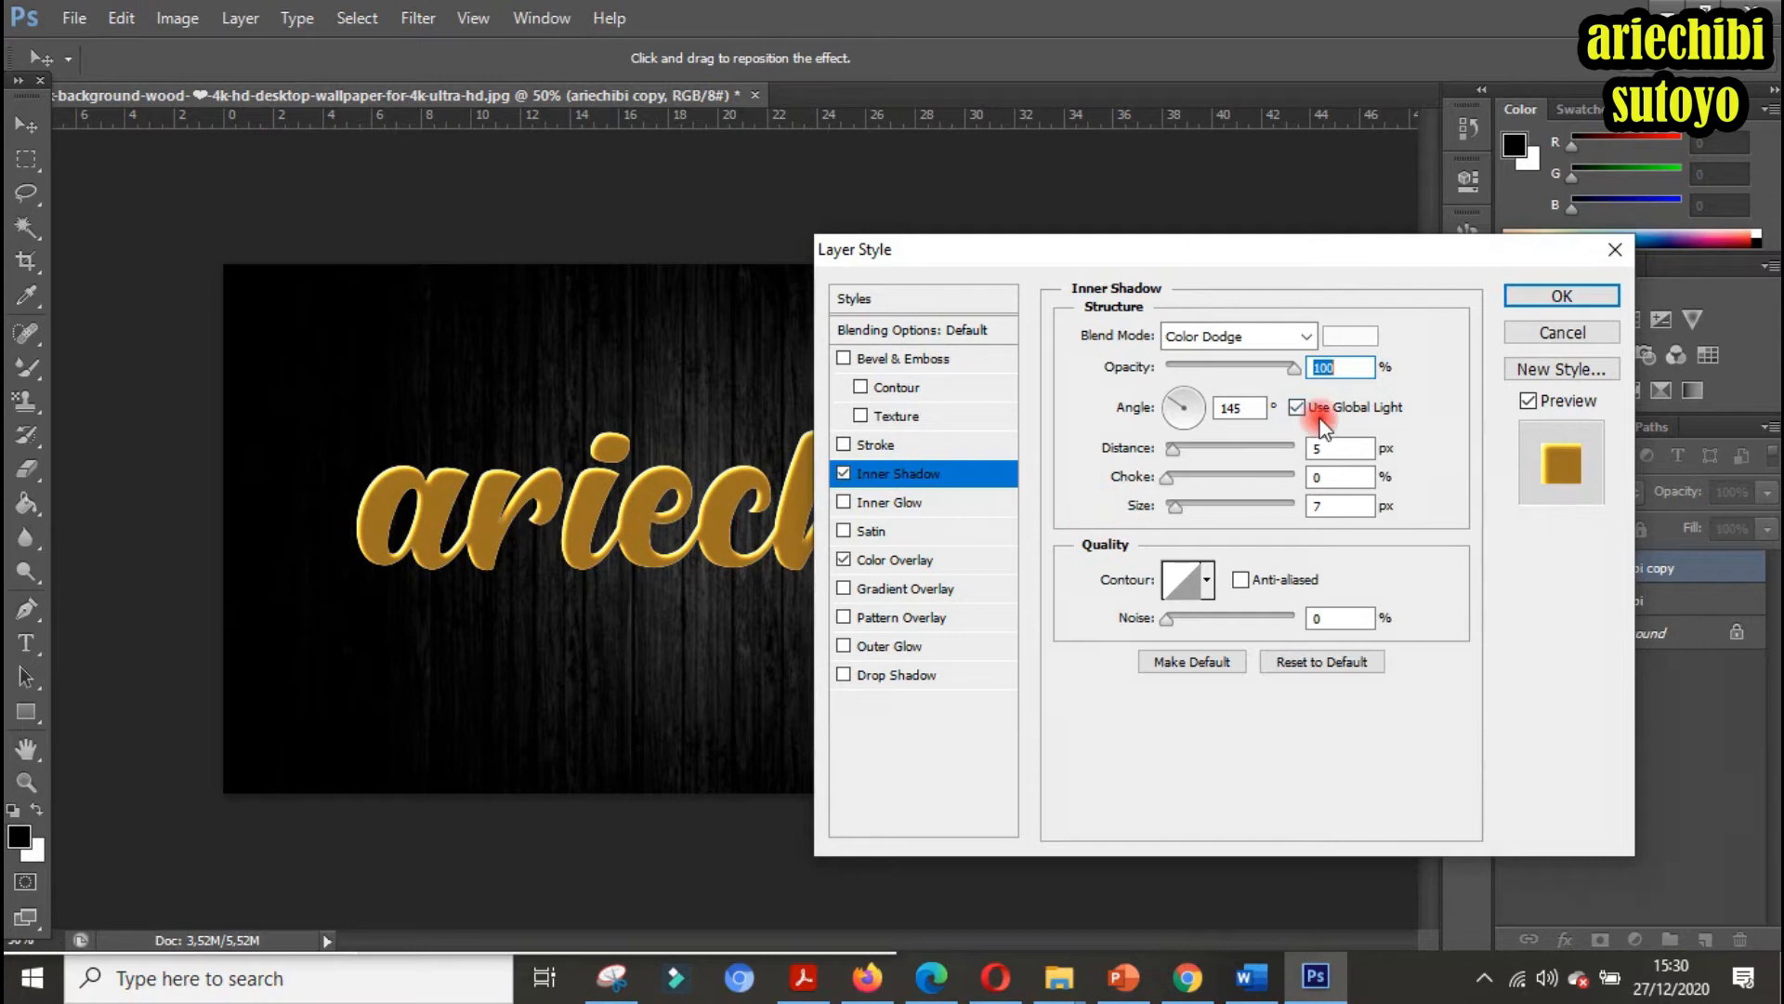
text(45)
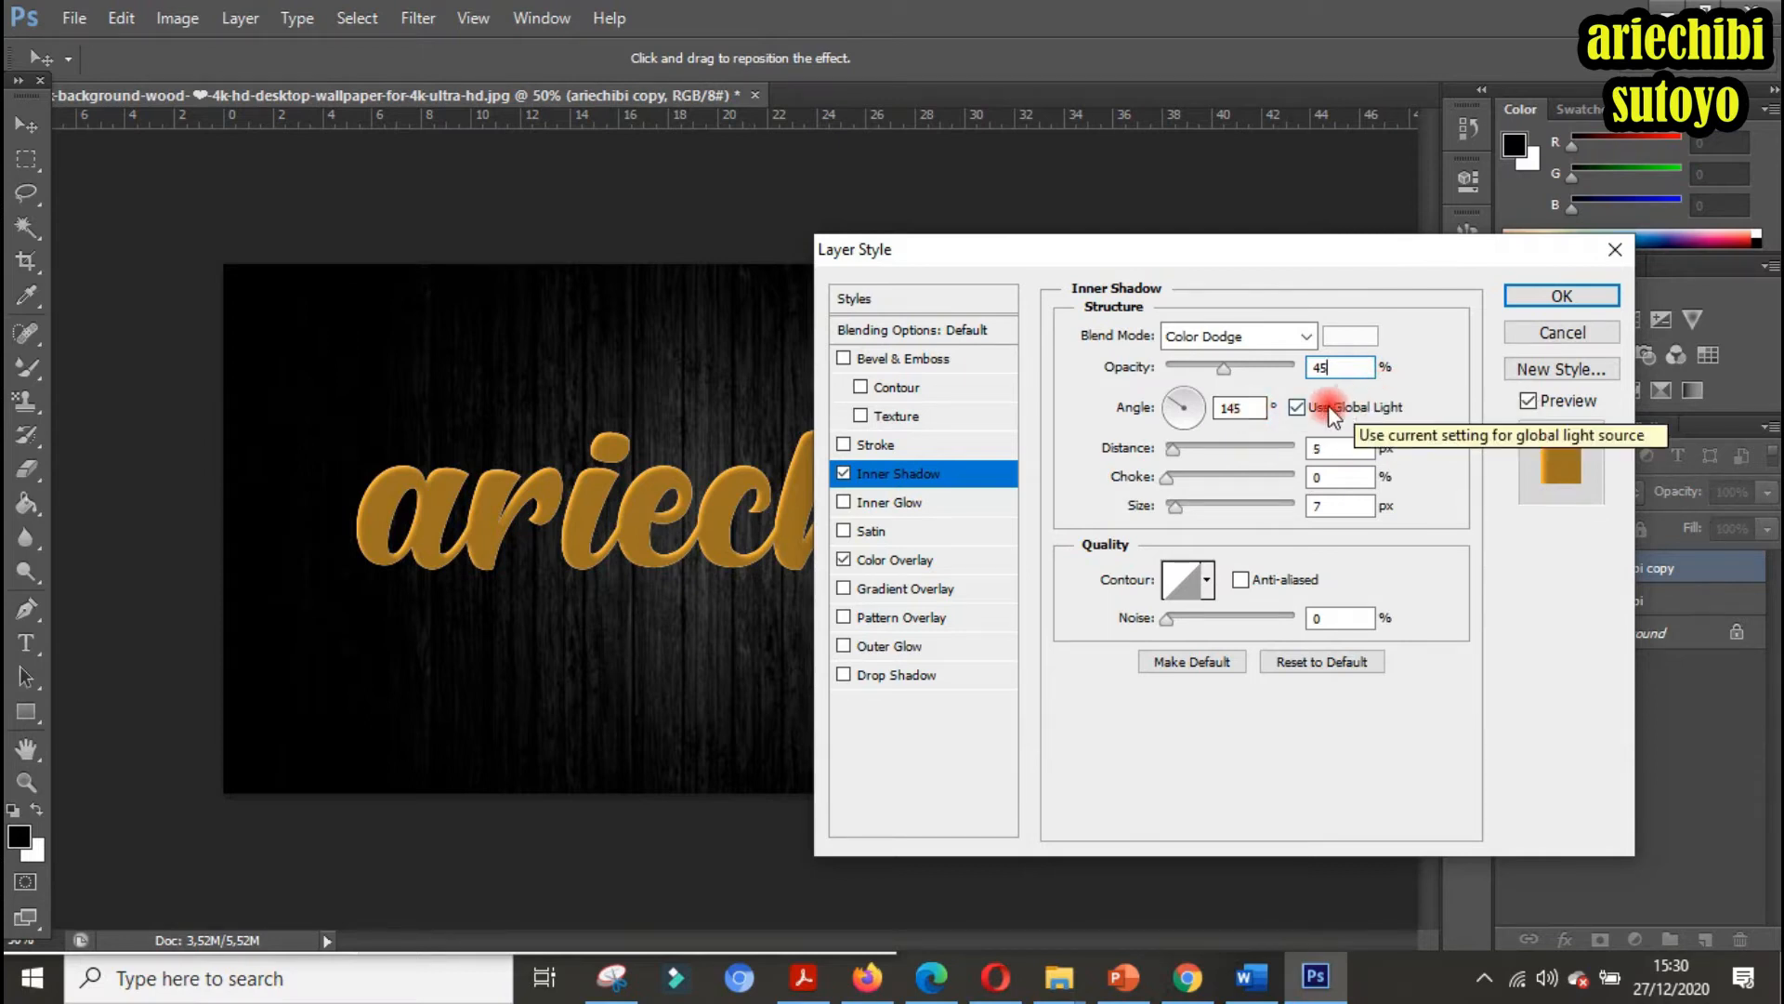
click(1297, 407)
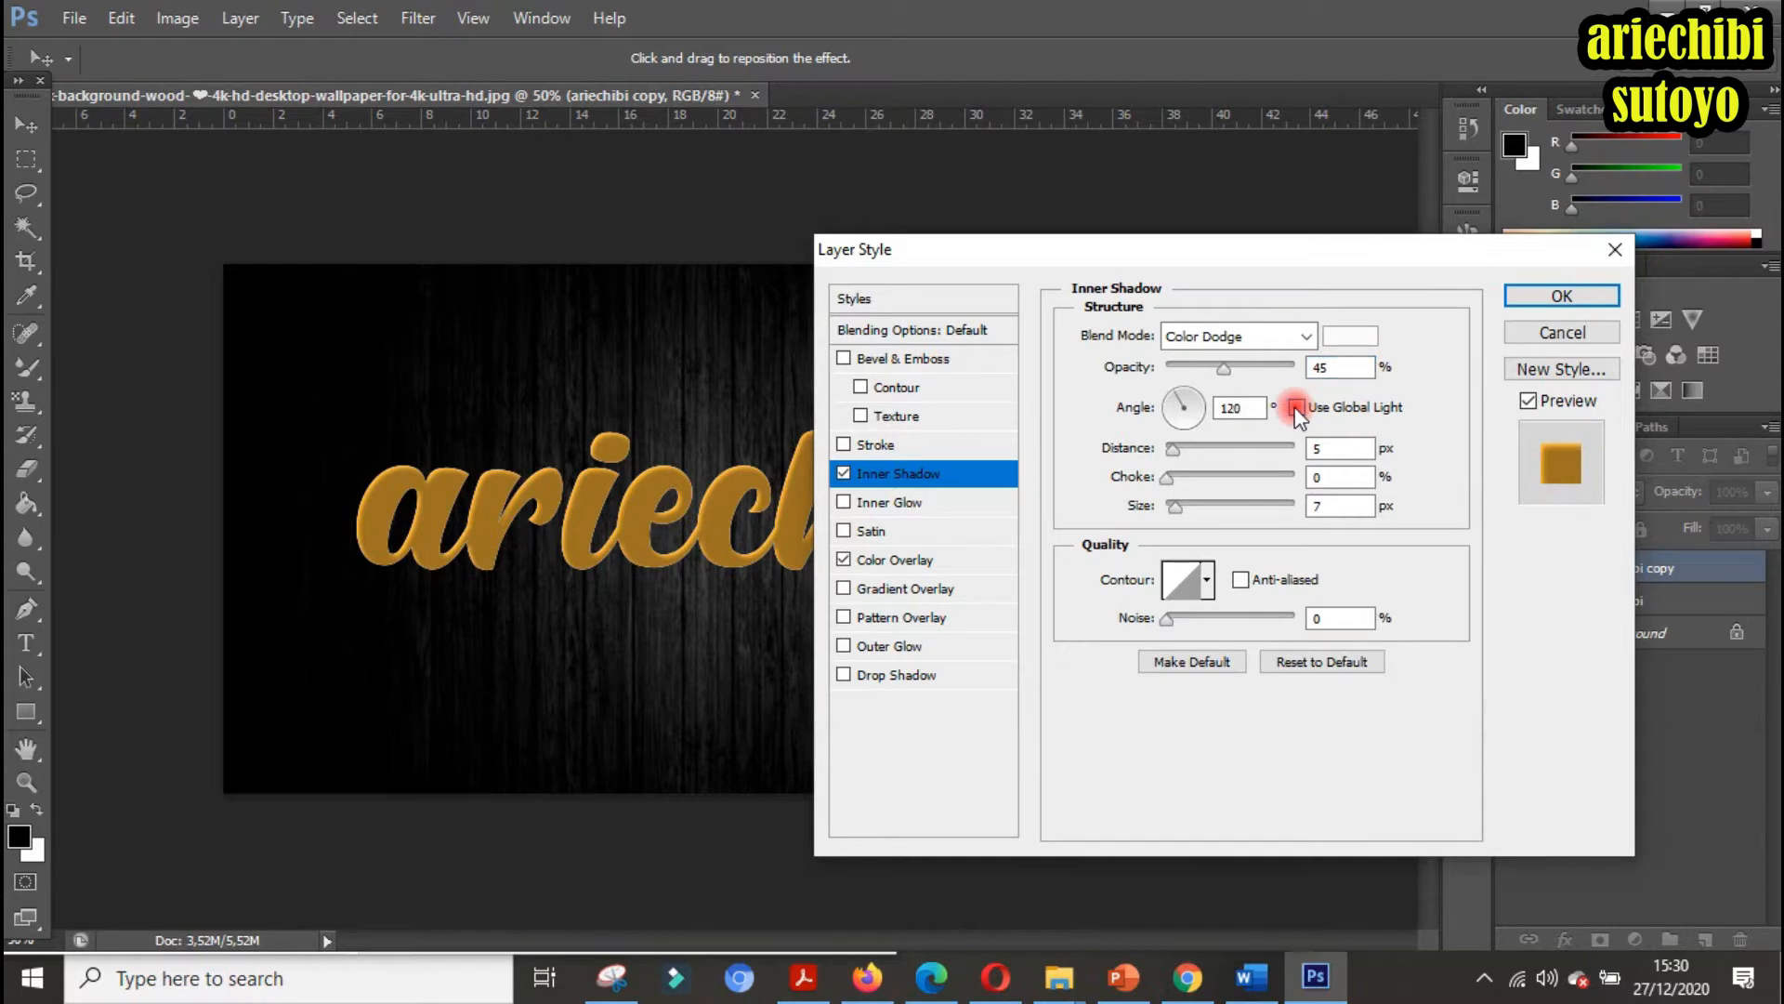
drag(1250, 407, 1210, 401)
text(145)
click(1543, 298)
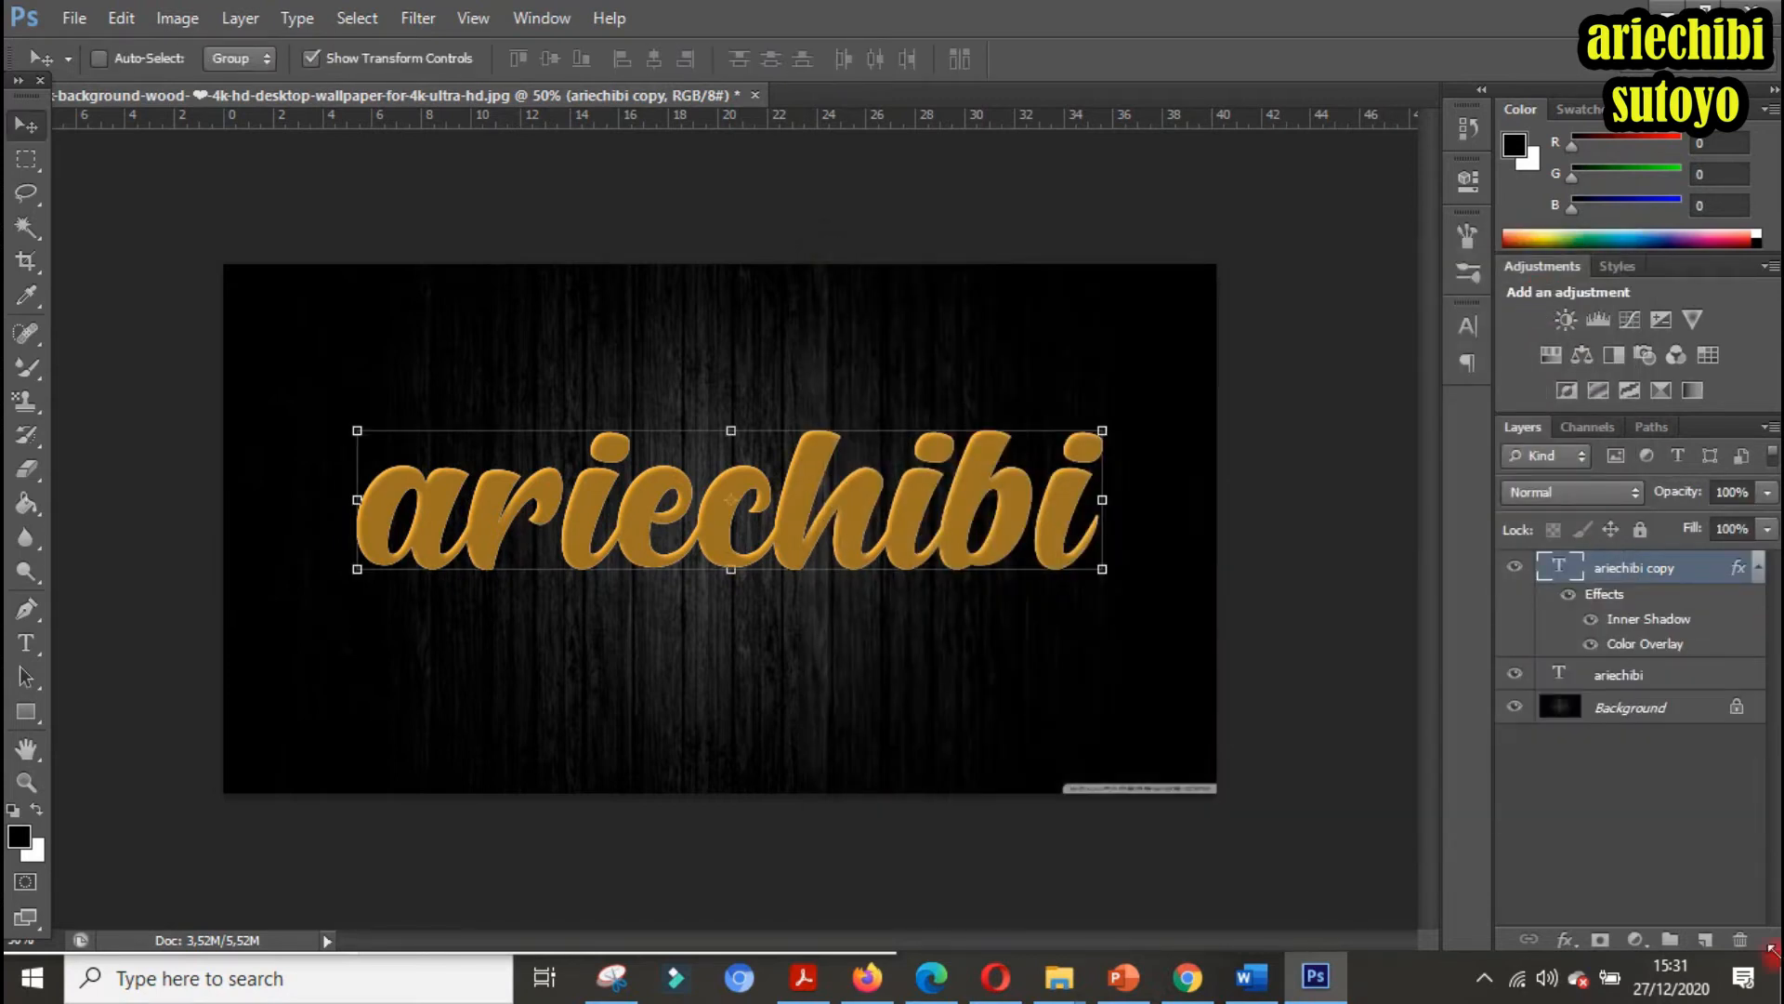
Add a Bevel & Emboss effect to the copied text with depth 125% and size 250 px
click(1575, 936)
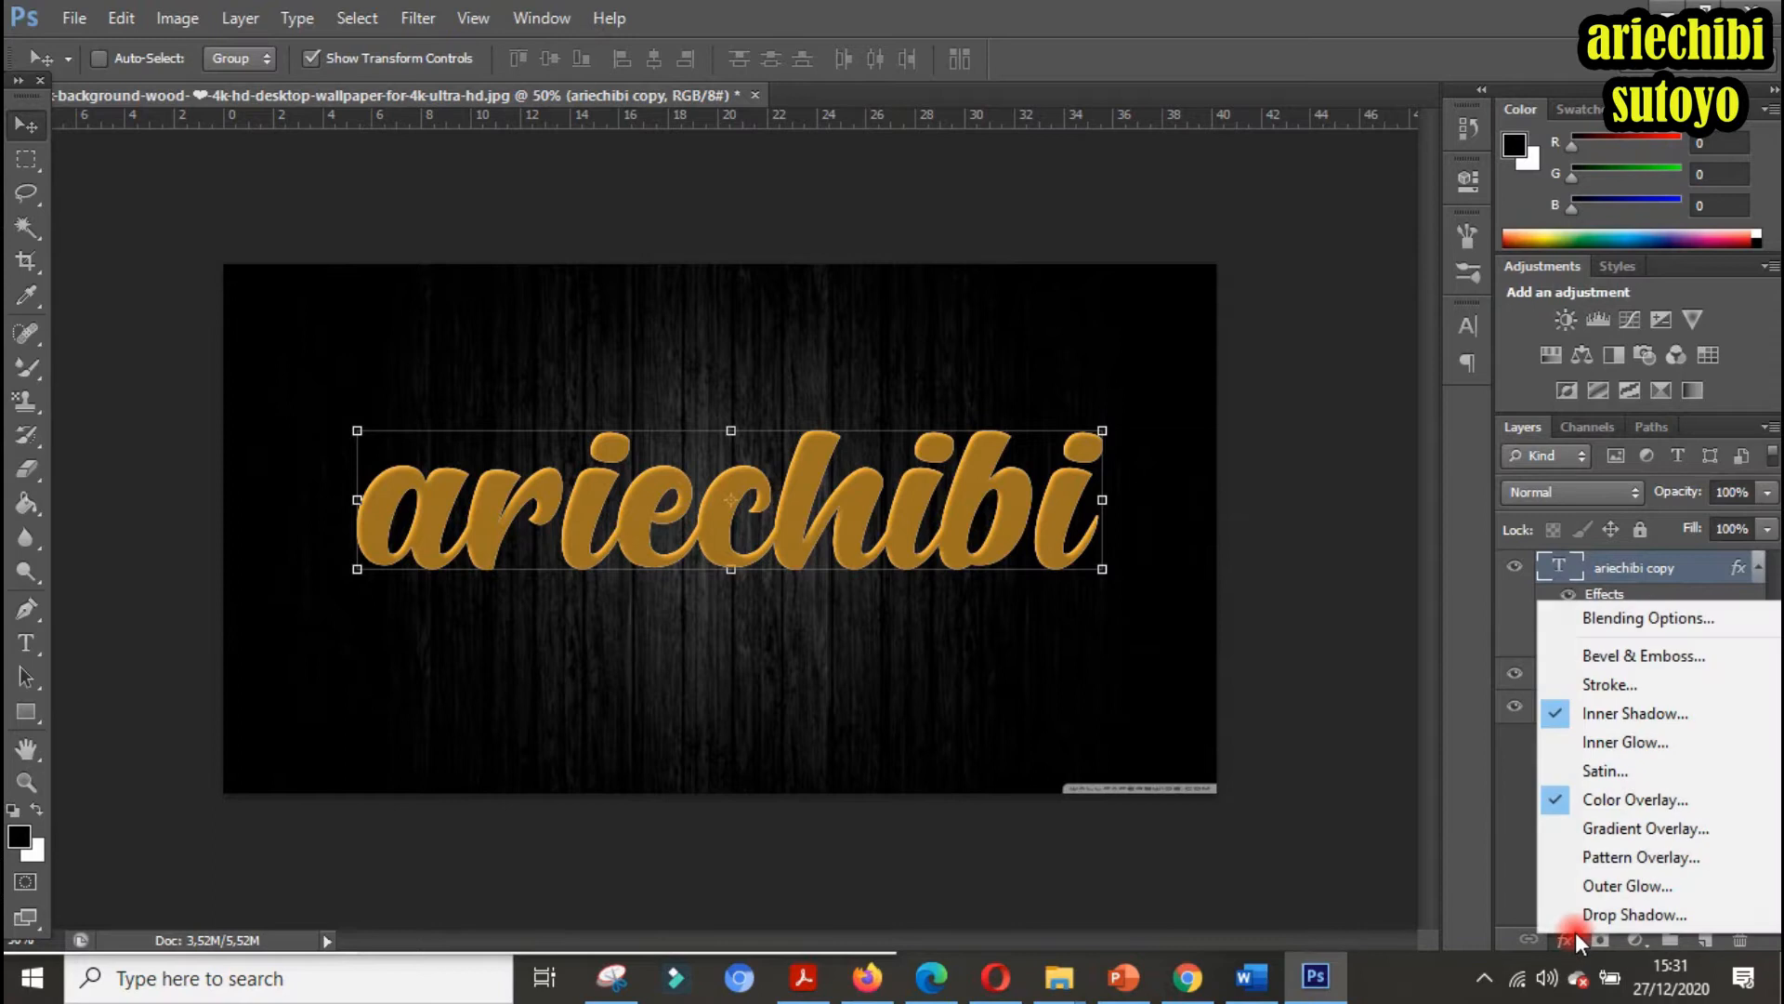
click(1662, 655)
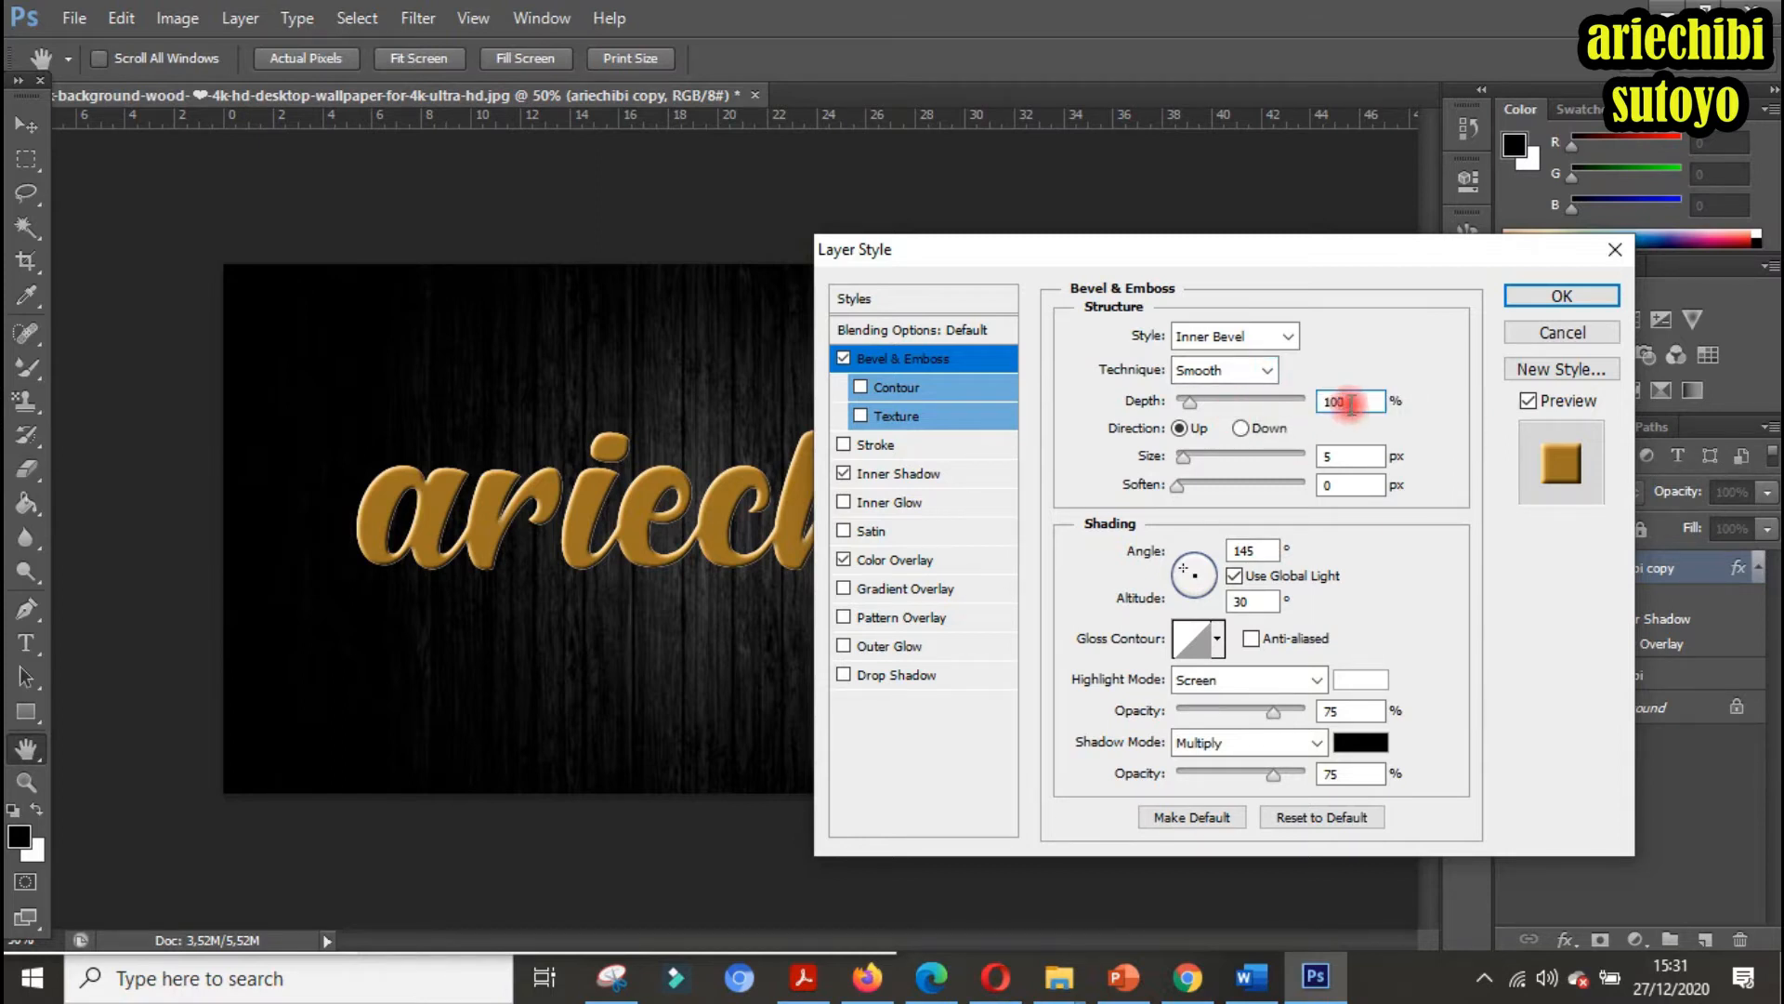
text(125)
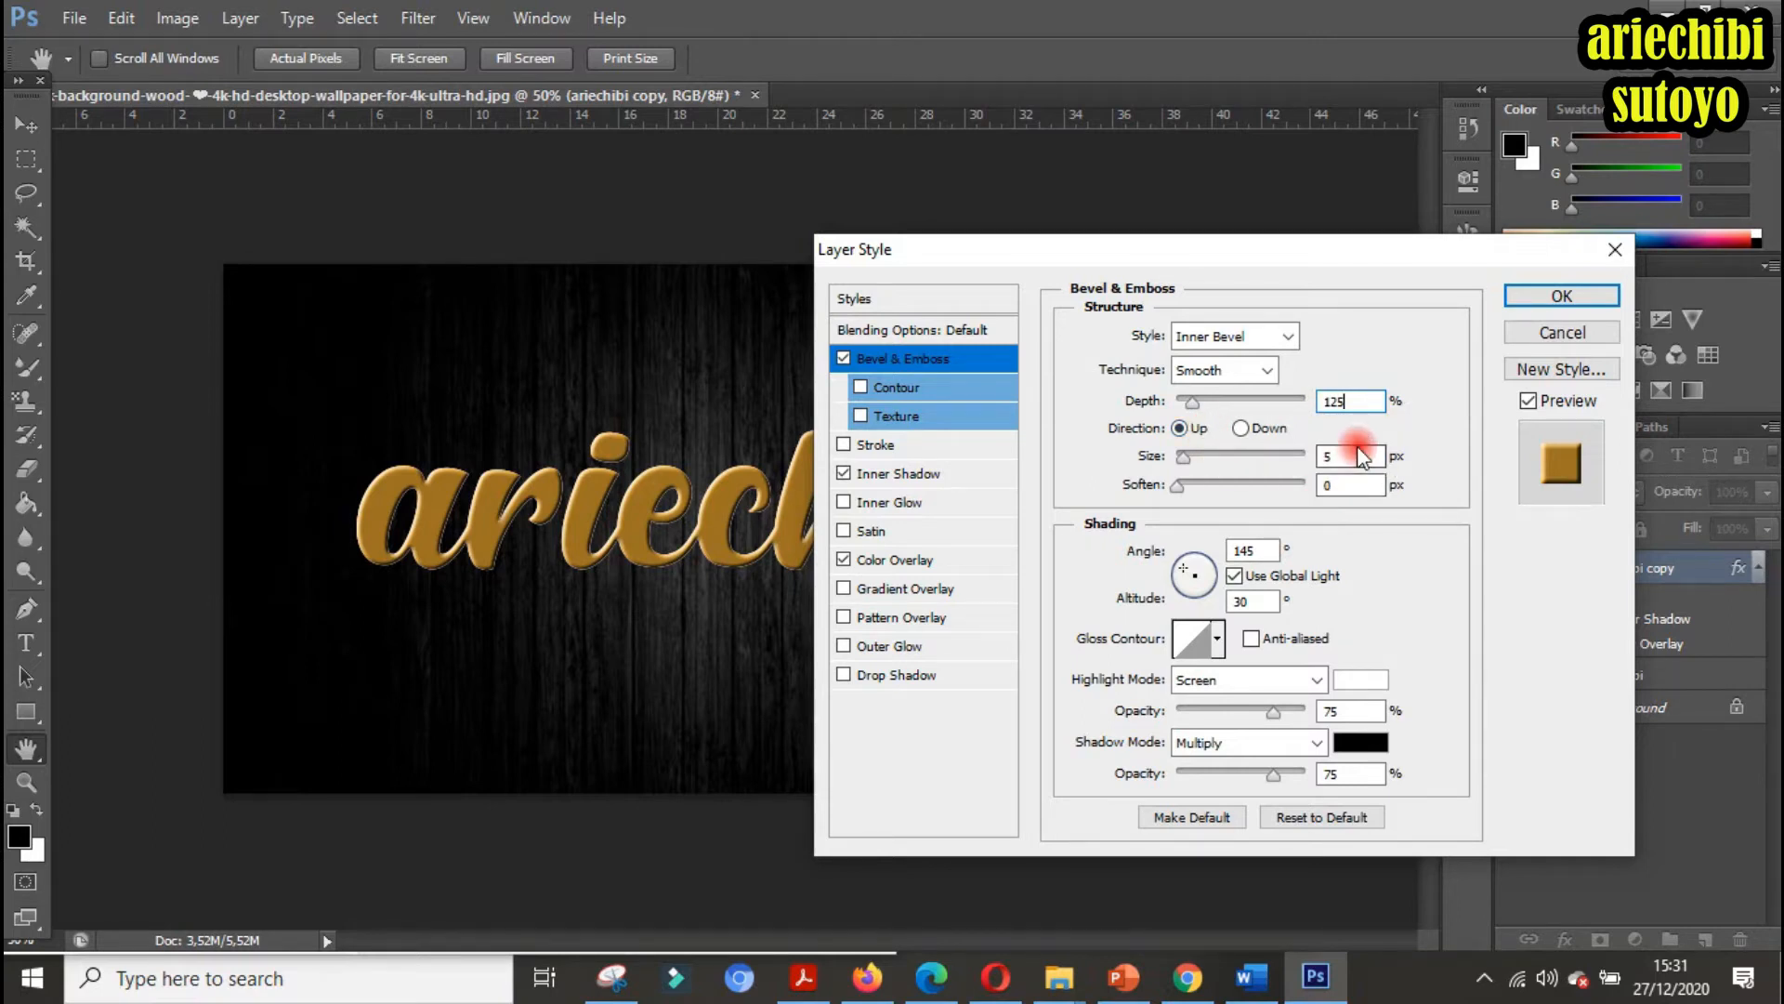
double_click(1348, 455)
text(2)
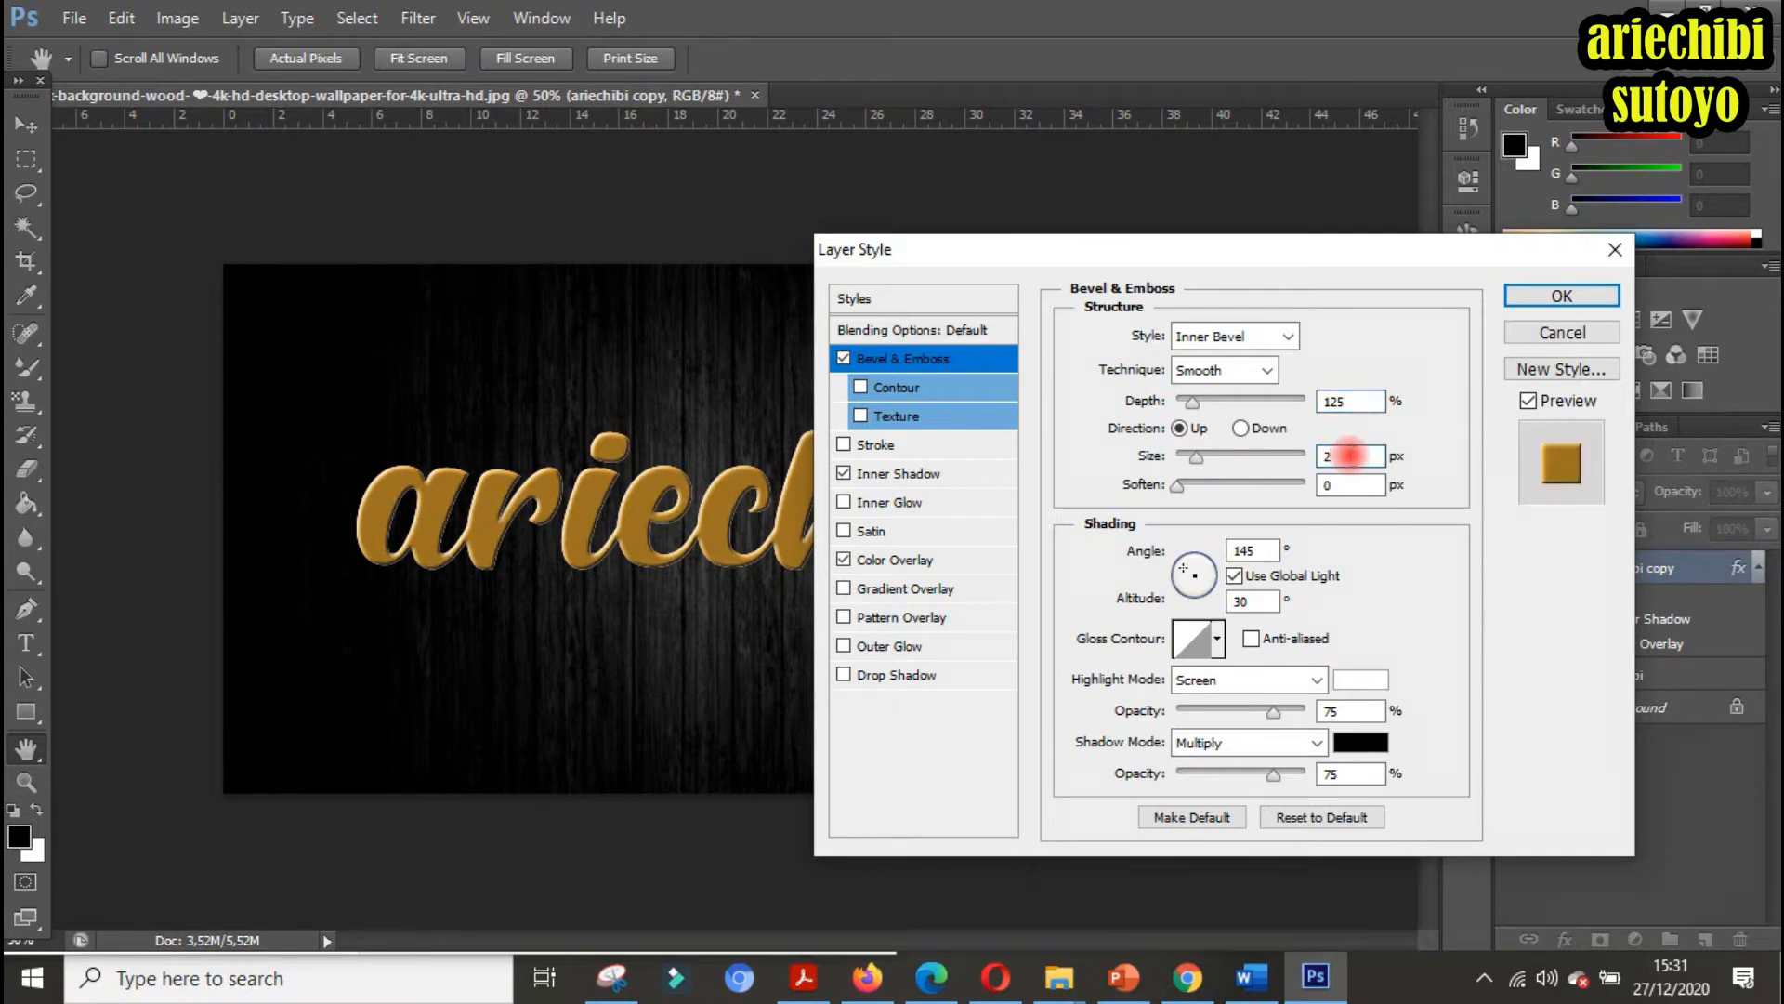
text(59)
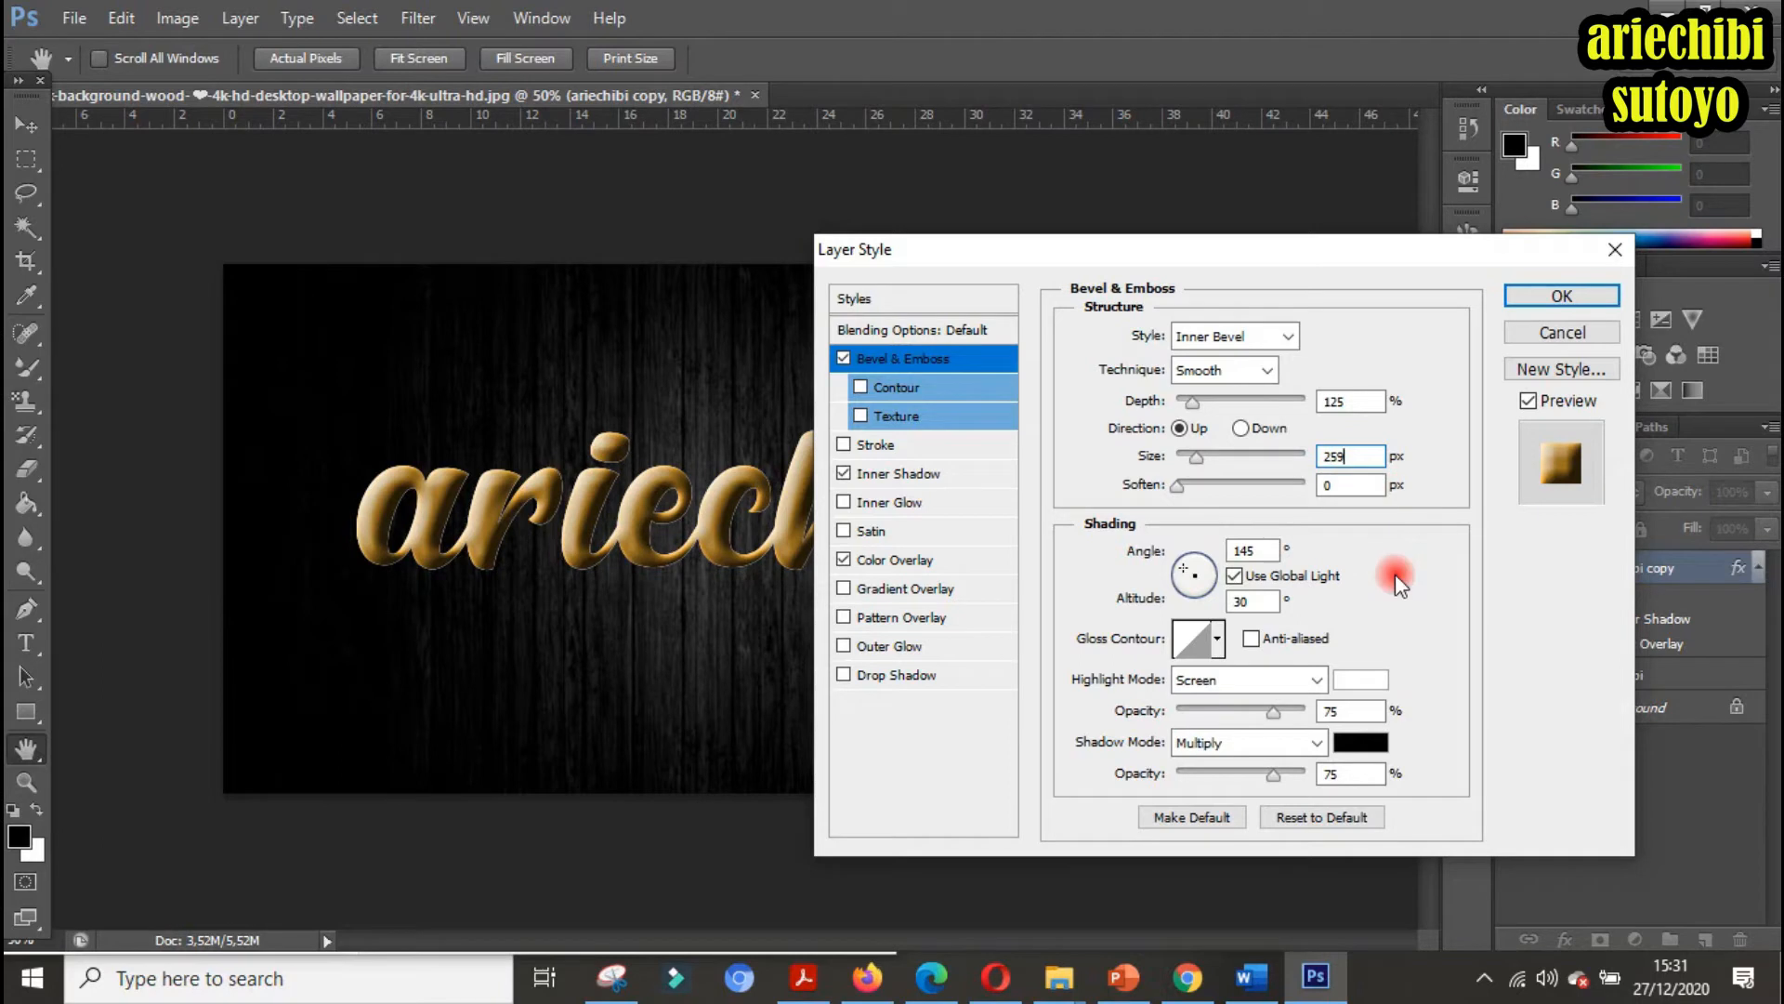
click(1179, 488)
Set the Bevel & Emboss highlight mode of the copied text to Color Dodge with the white colour ffffff
click(874, 385)
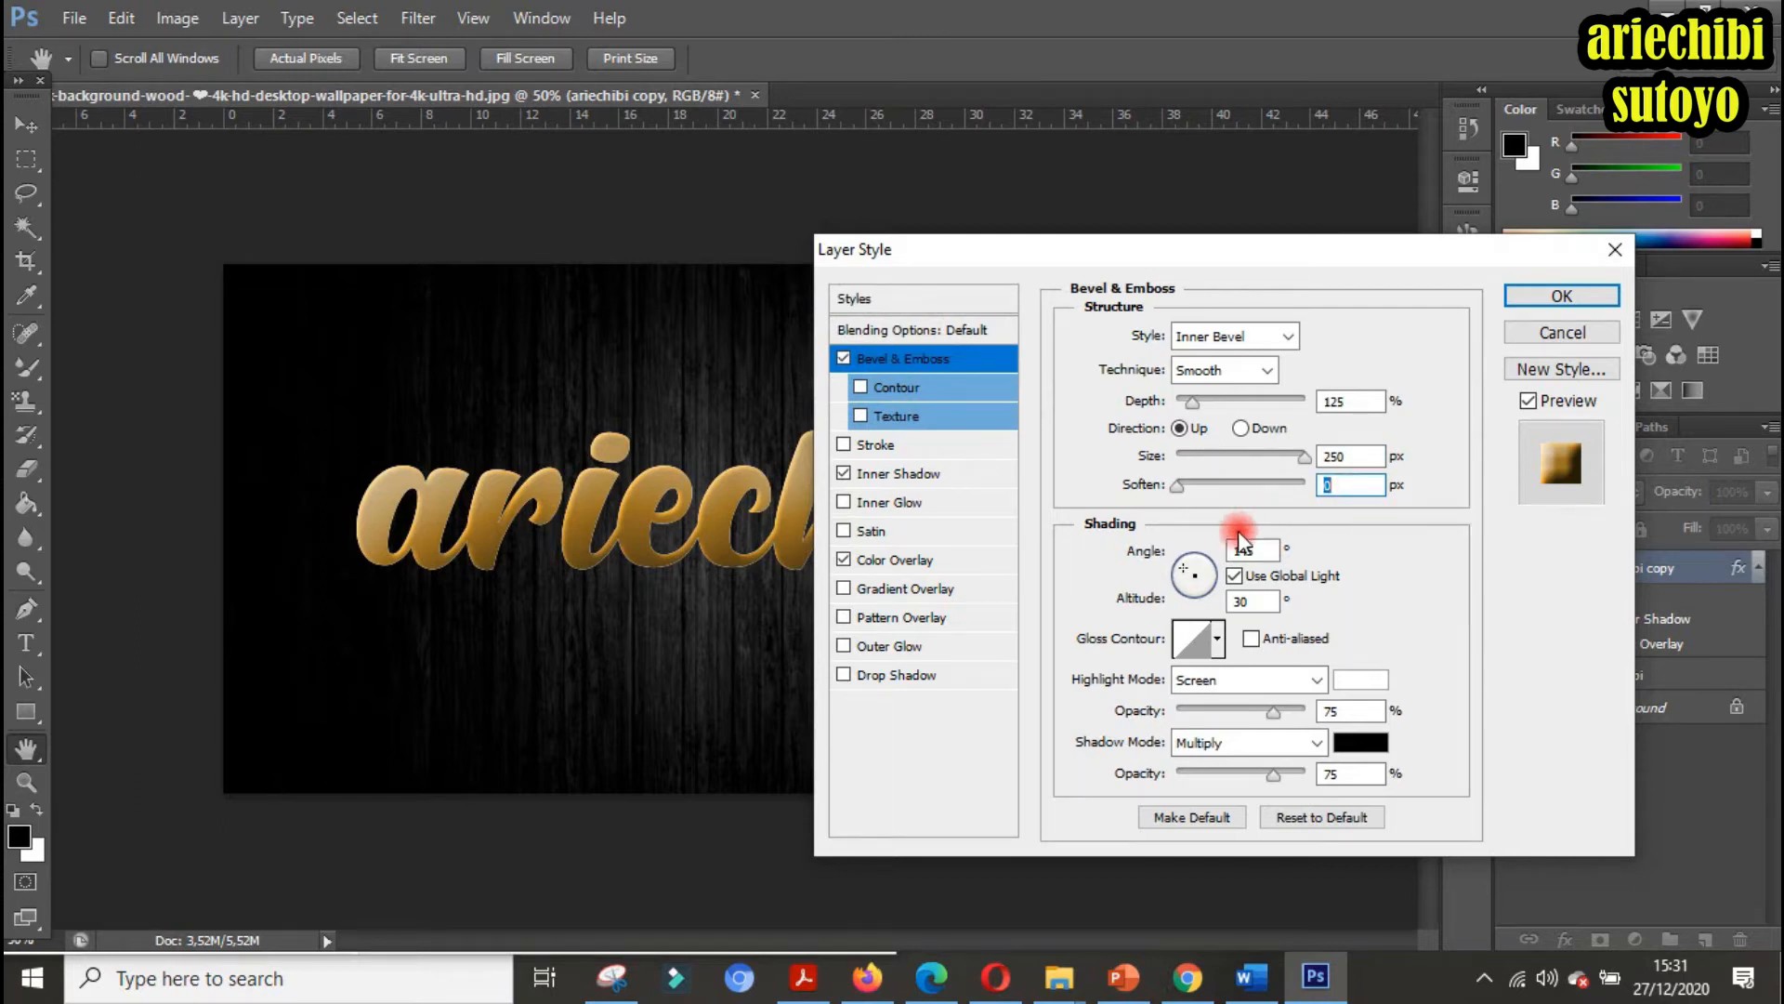
click(1256, 600)
click(1313, 682)
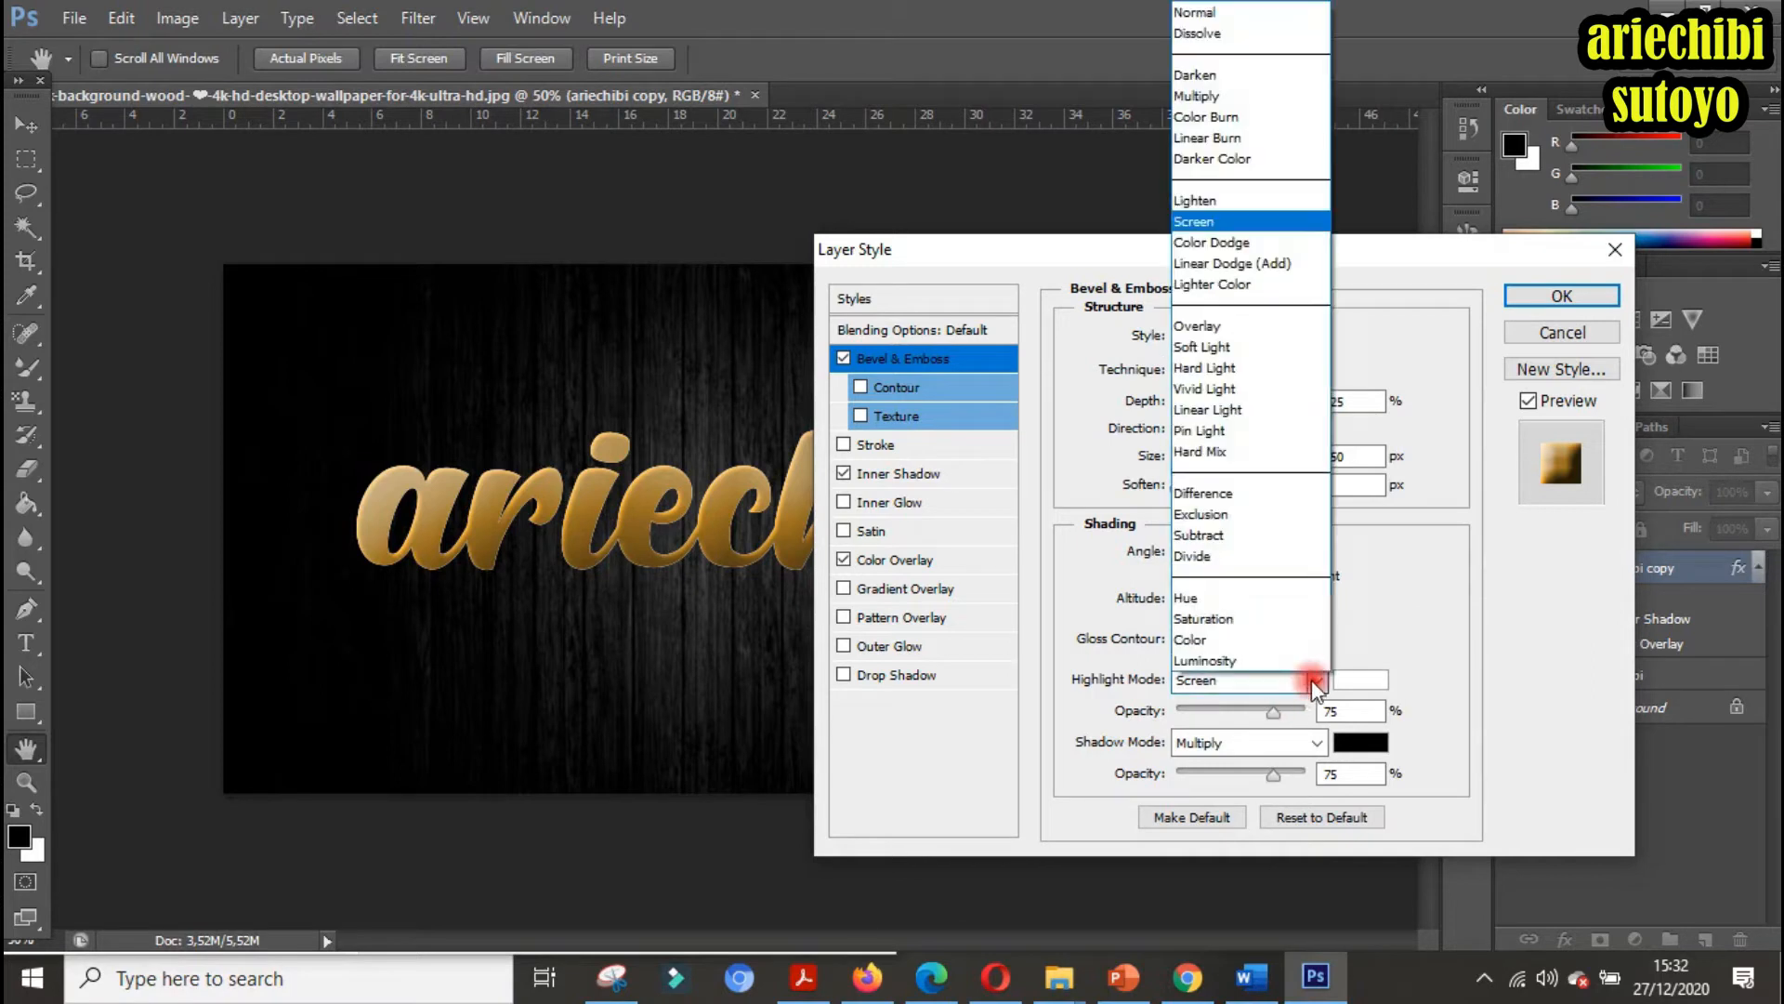
click(1205, 244)
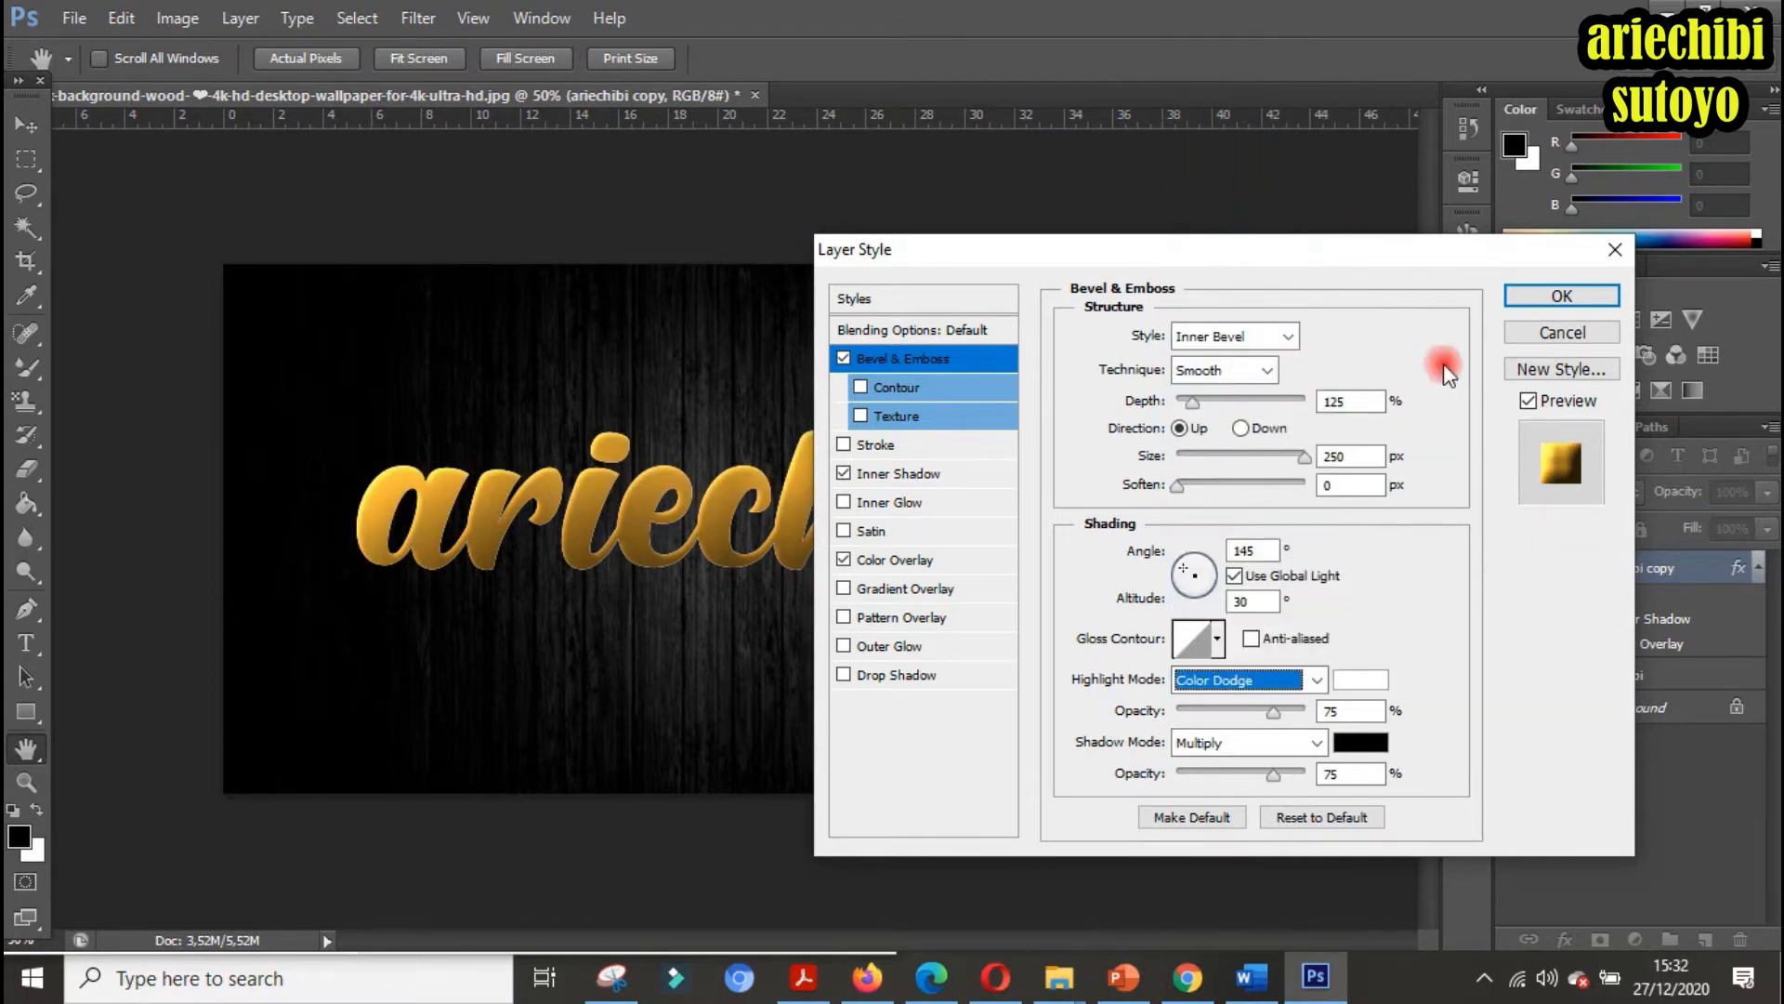
click(1360, 681)
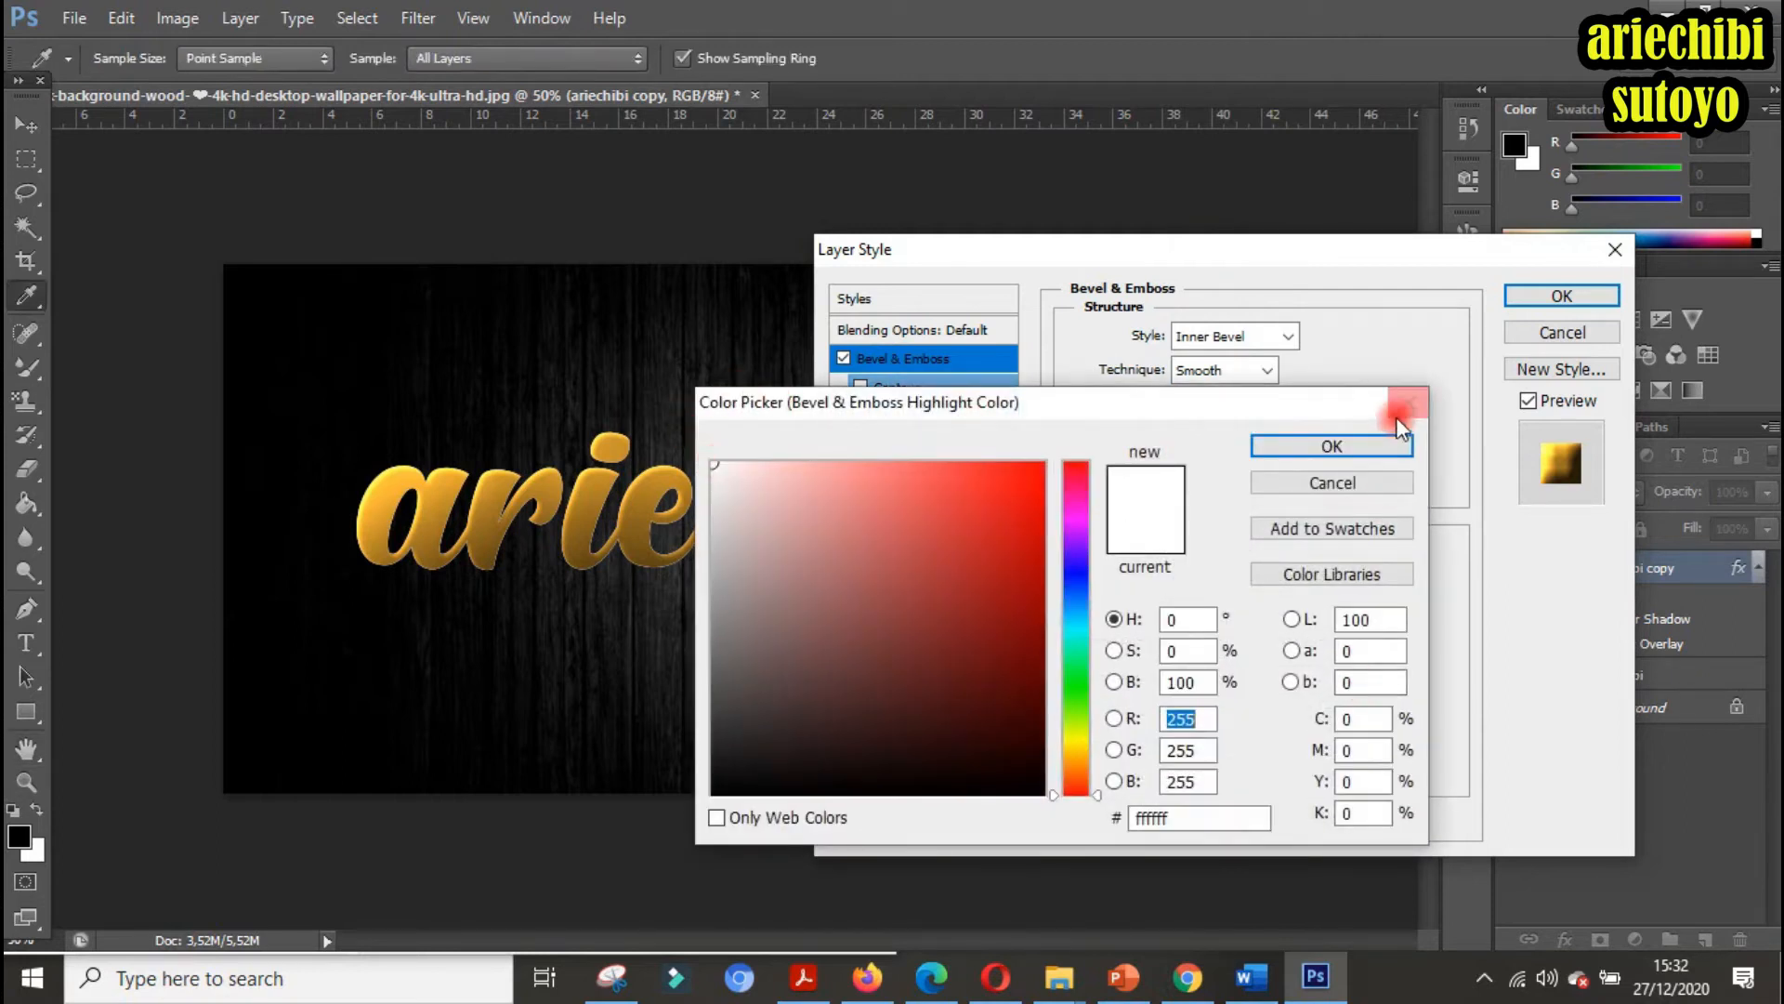
click(1385, 446)
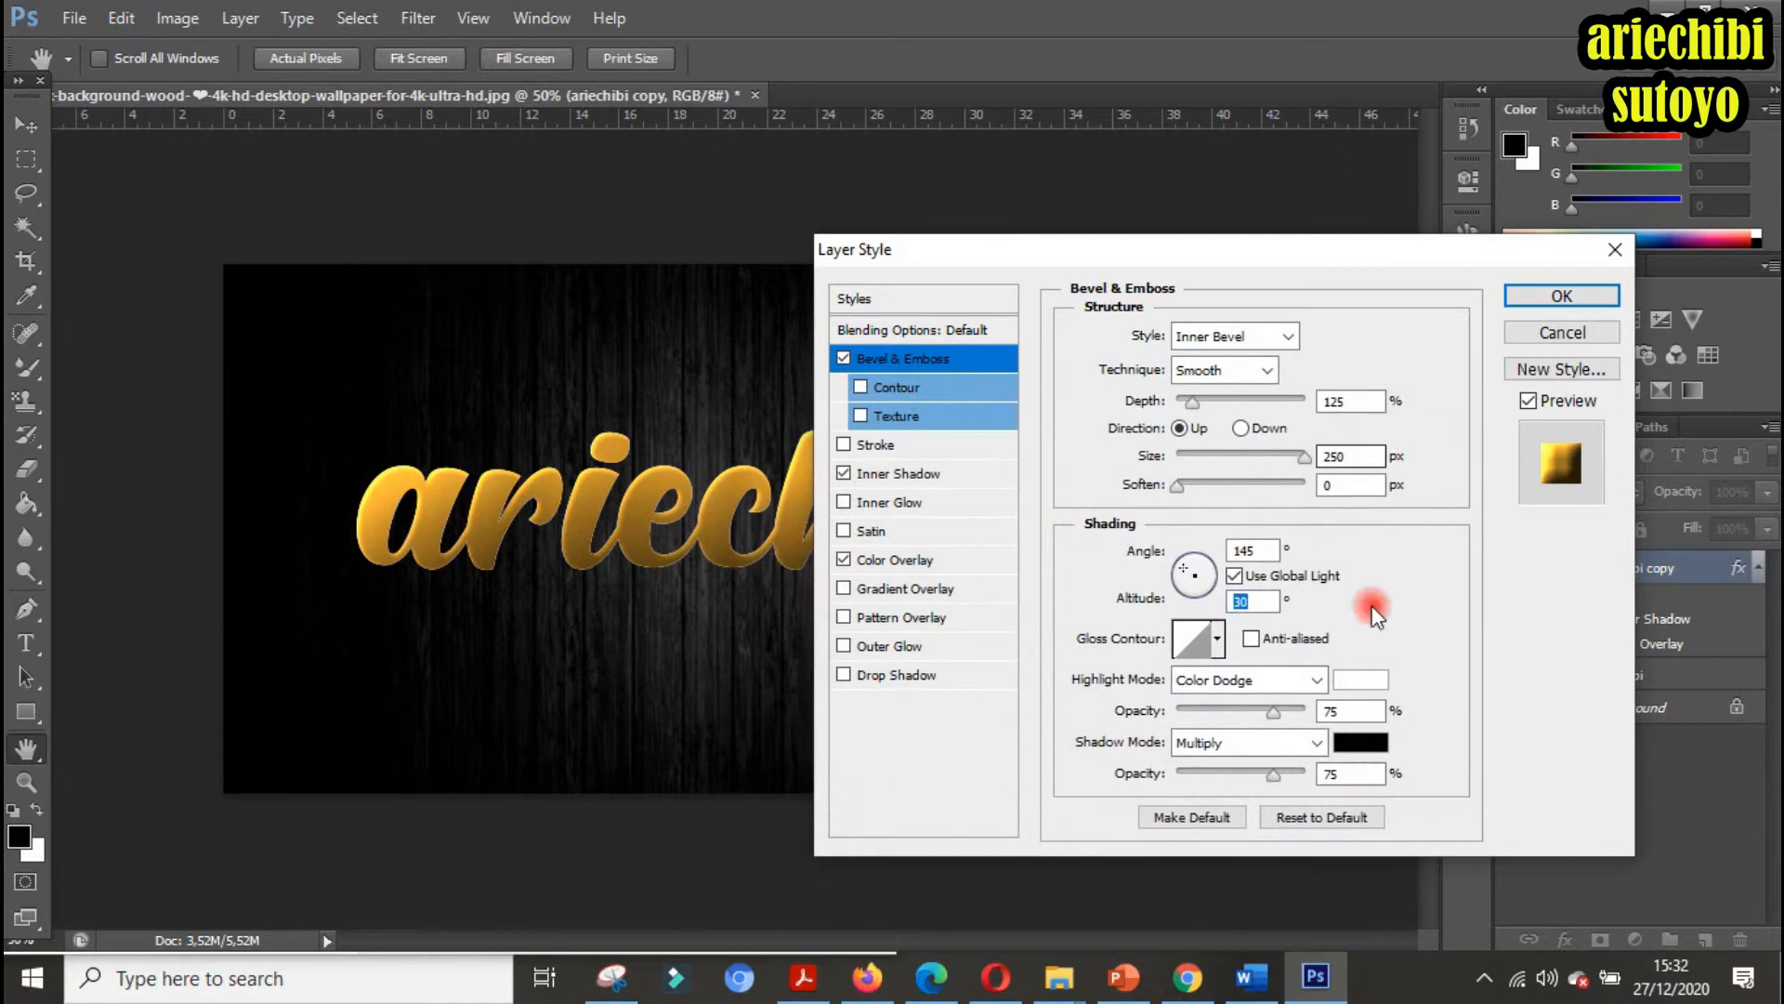
Set the bevel's highlight opacity to 50% and shadow opacity to 0%, and apply the layer style
click(1358, 712)
key(BackSpace)
key(BackSpace)
text(50)
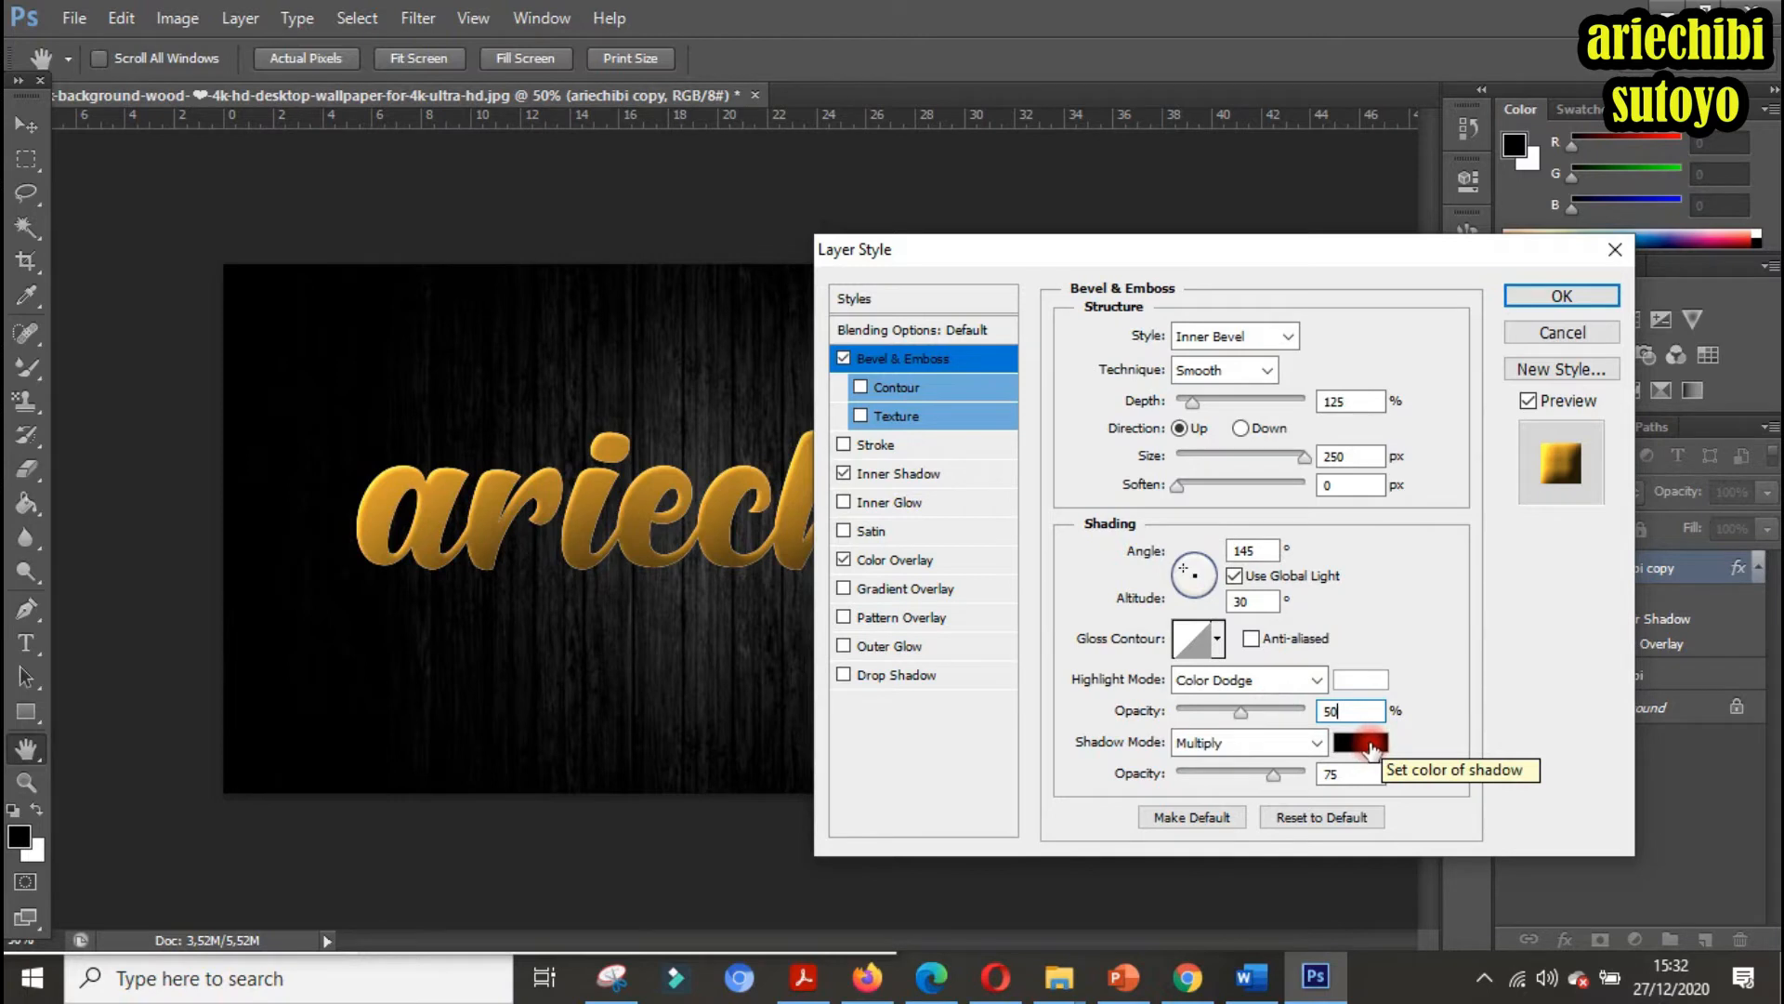
drag(1273, 773, 1125, 751)
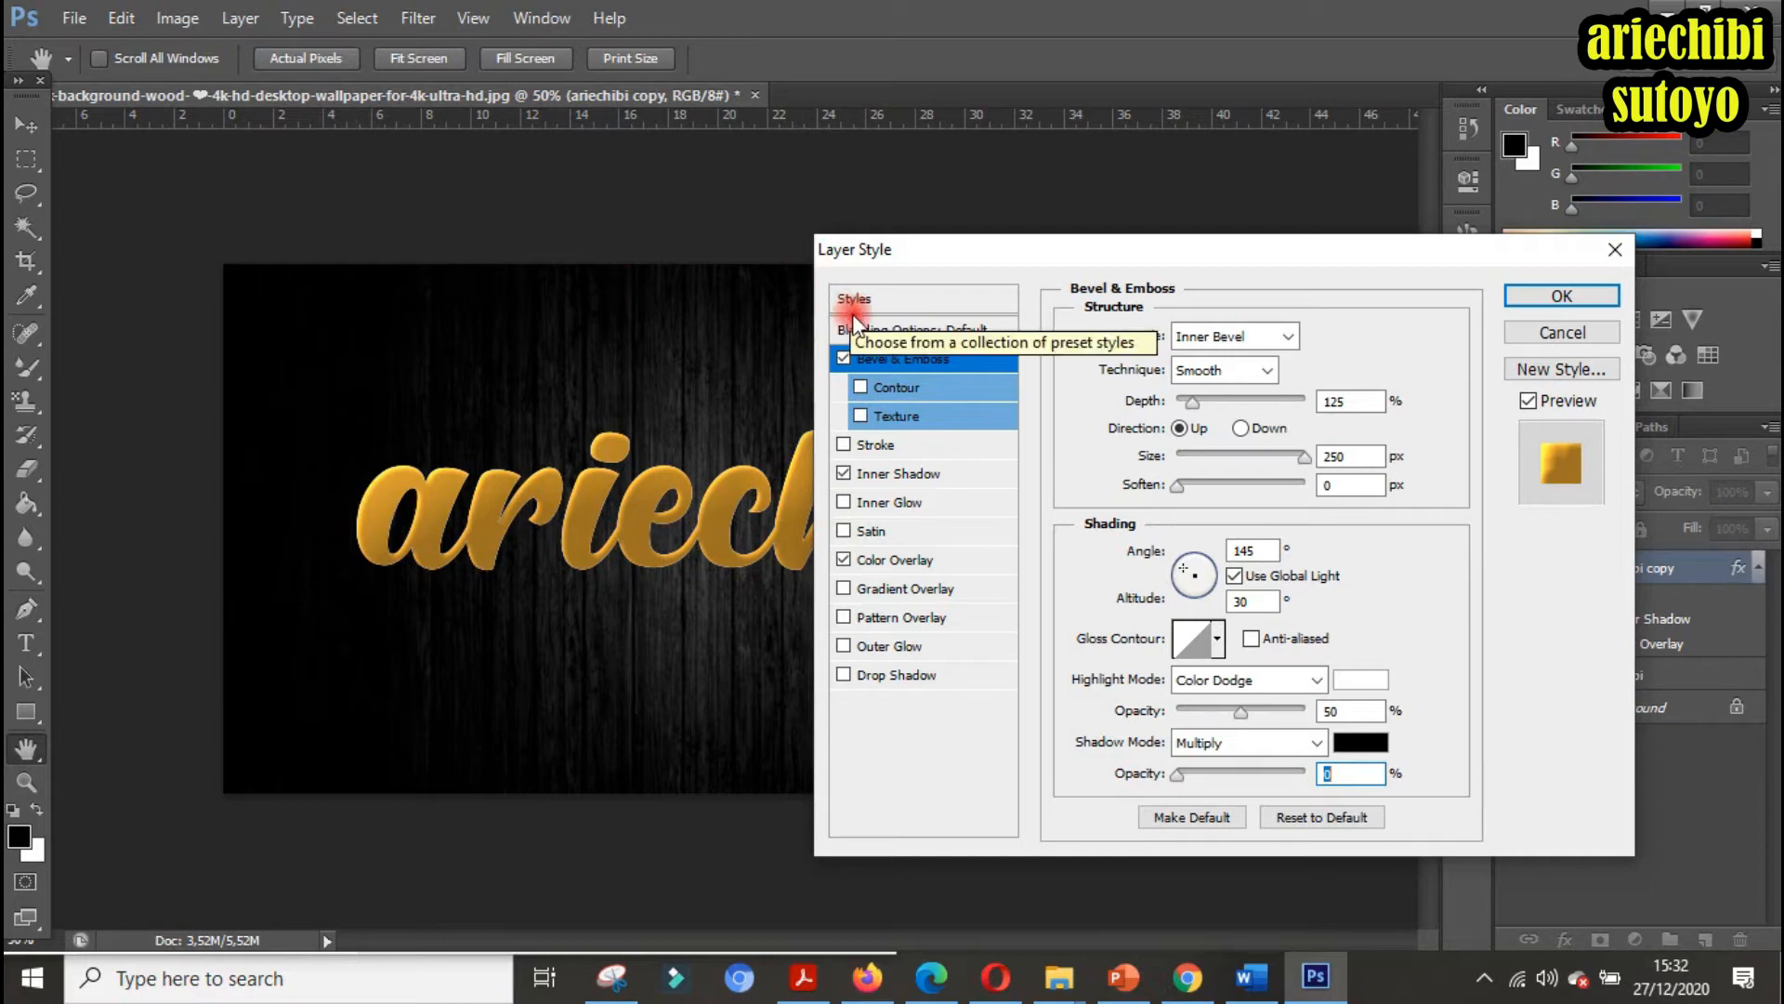
click(843, 360)
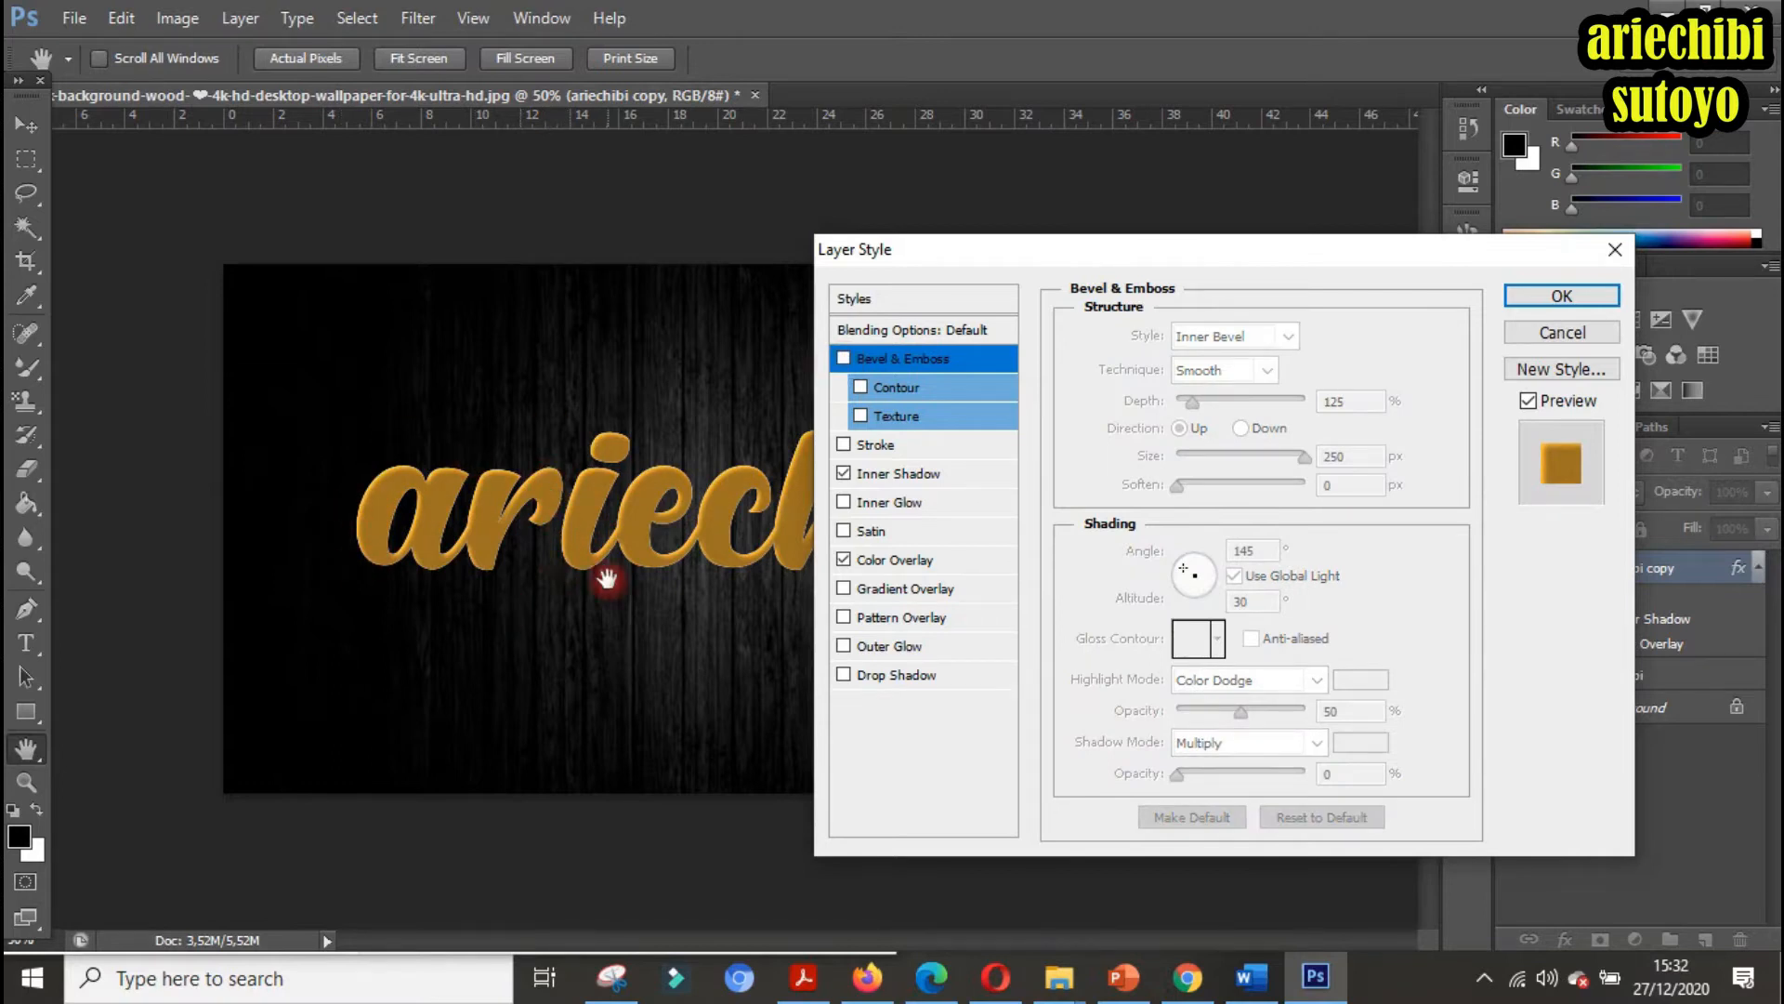
click(843, 358)
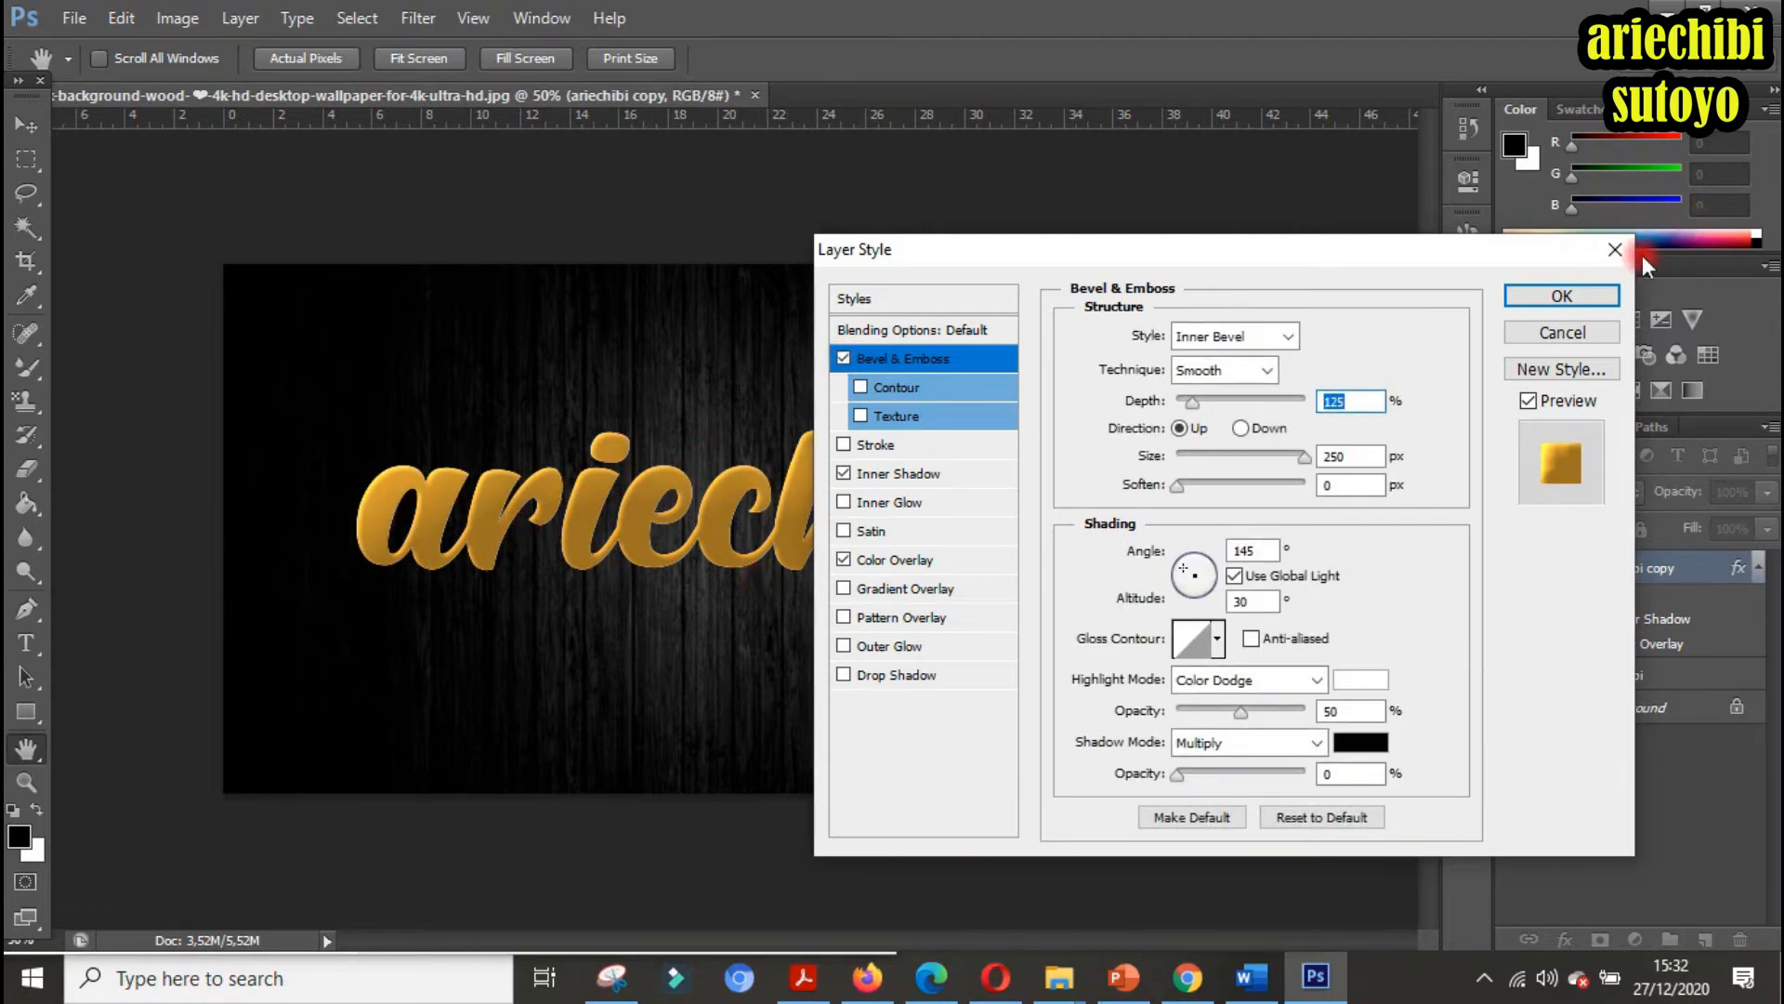
click(1585, 298)
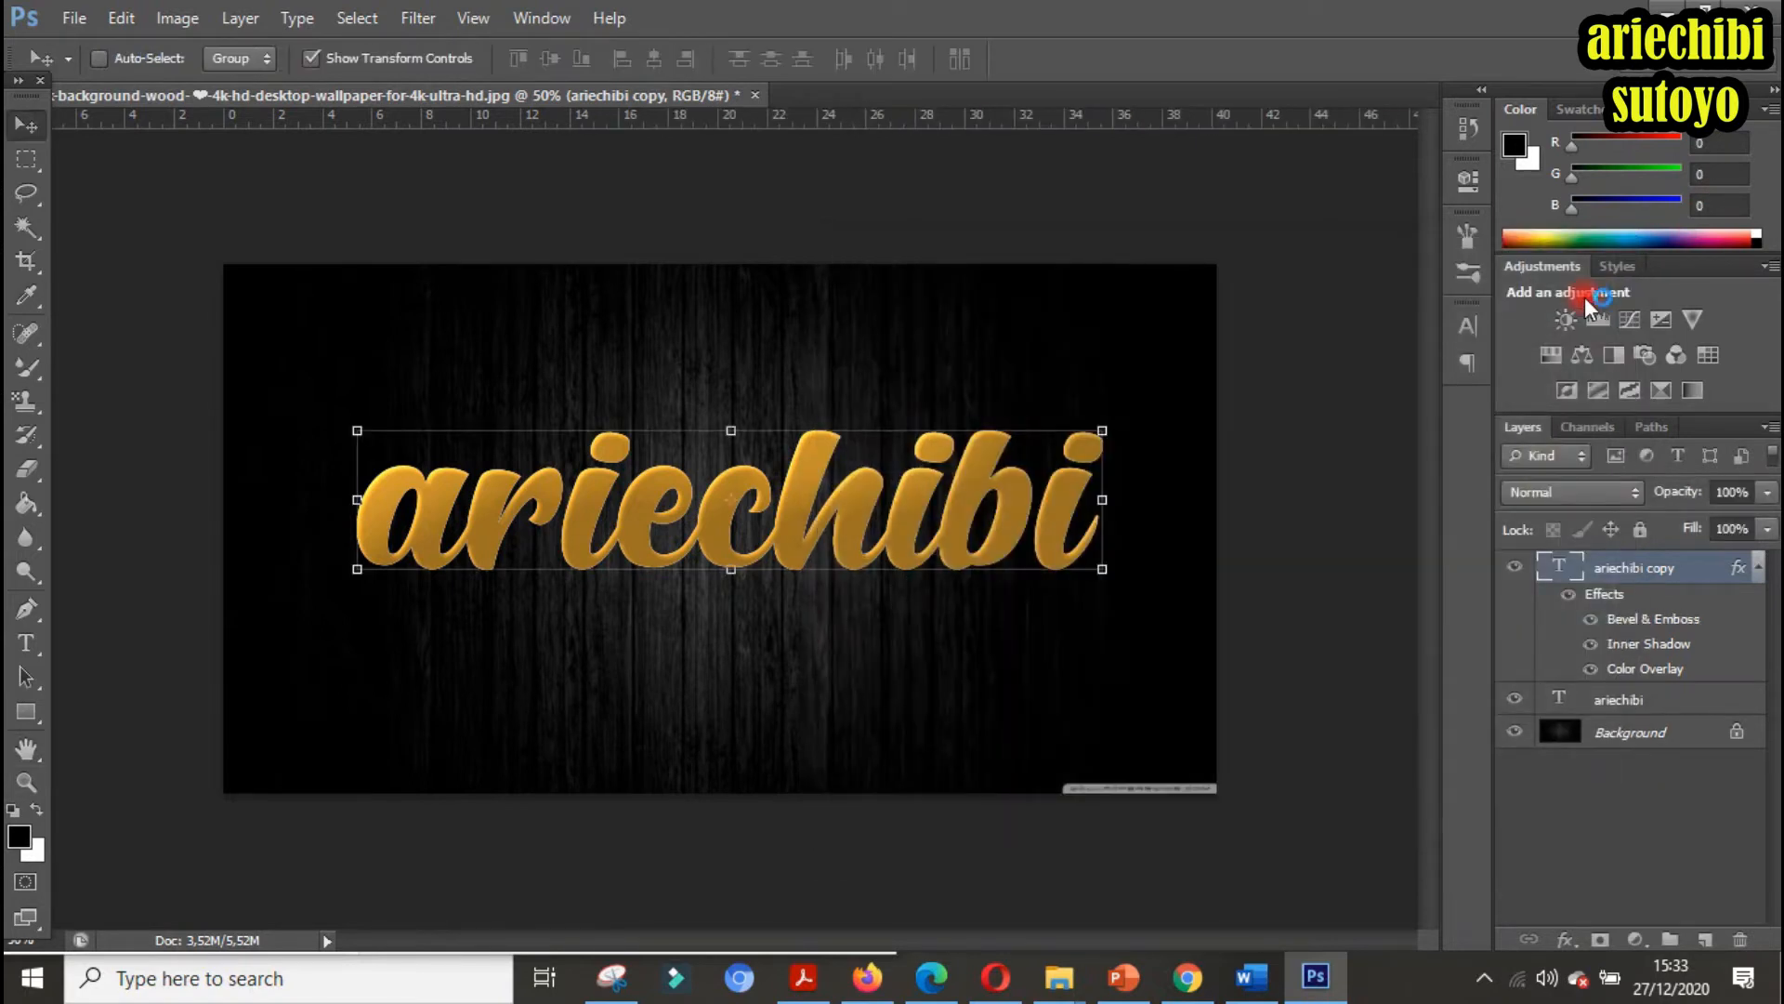
Add a Satin effect to the copied text with the near-white colour fbf8f8 and the Color Dodge blend mode
click(1569, 940)
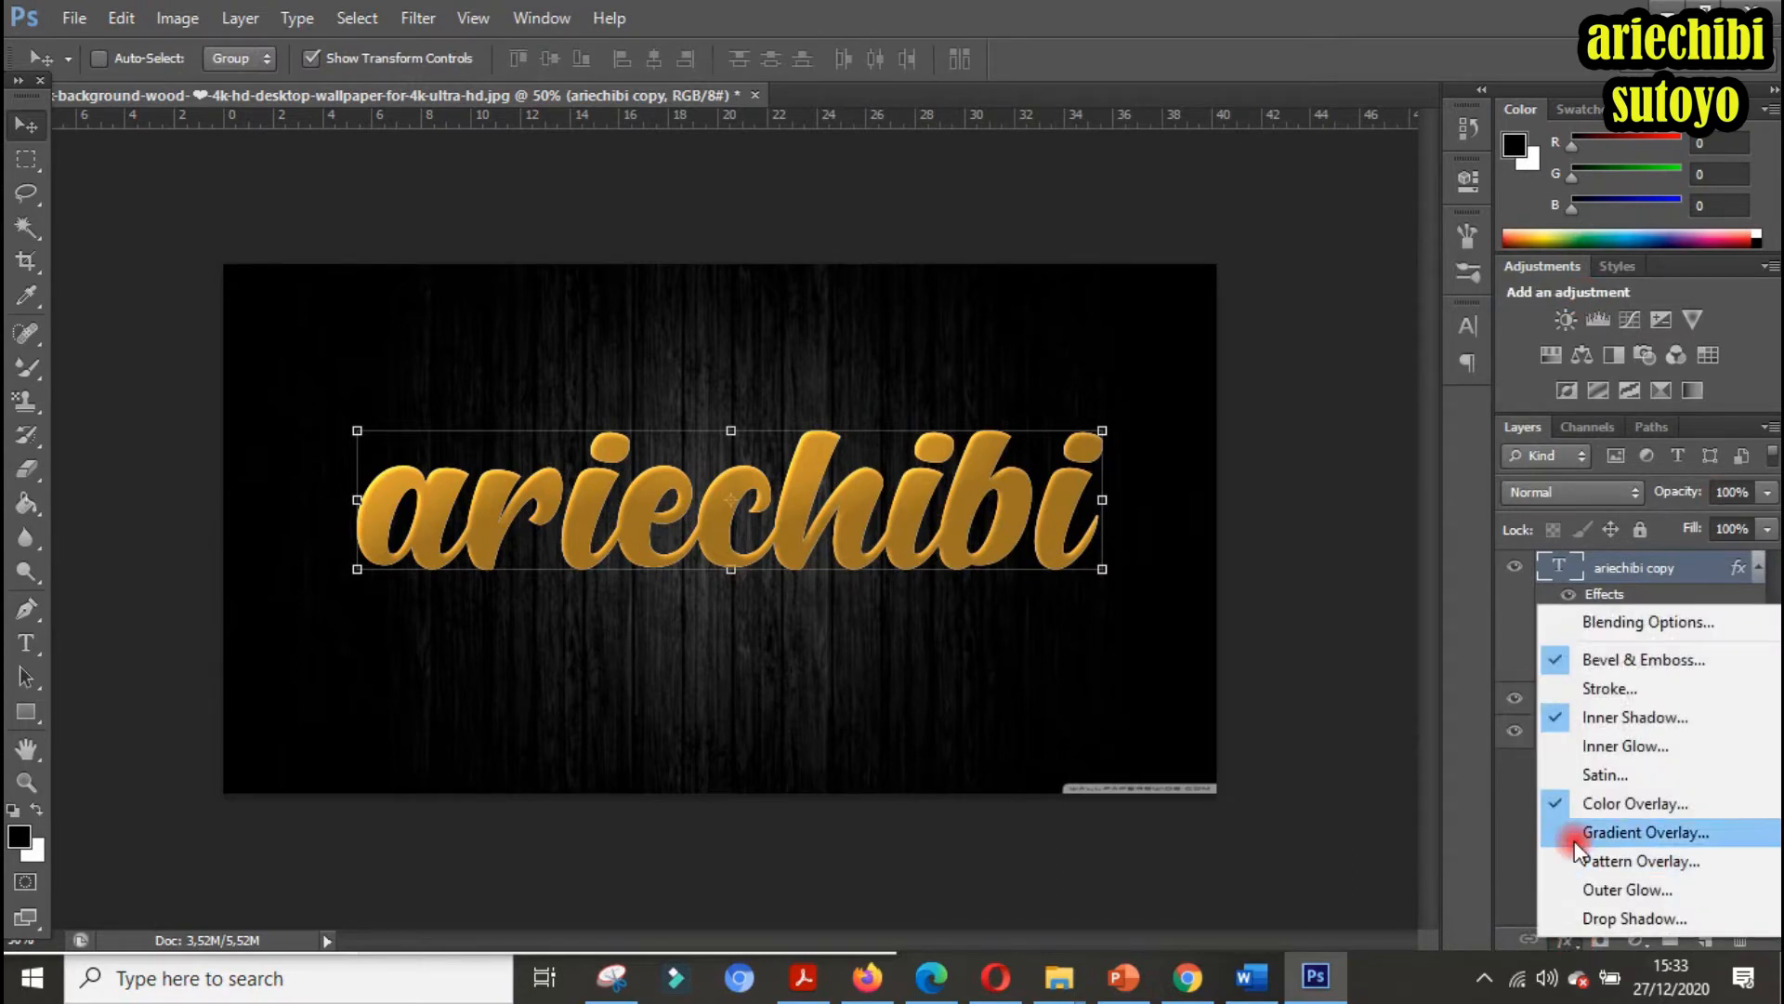
click(1627, 782)
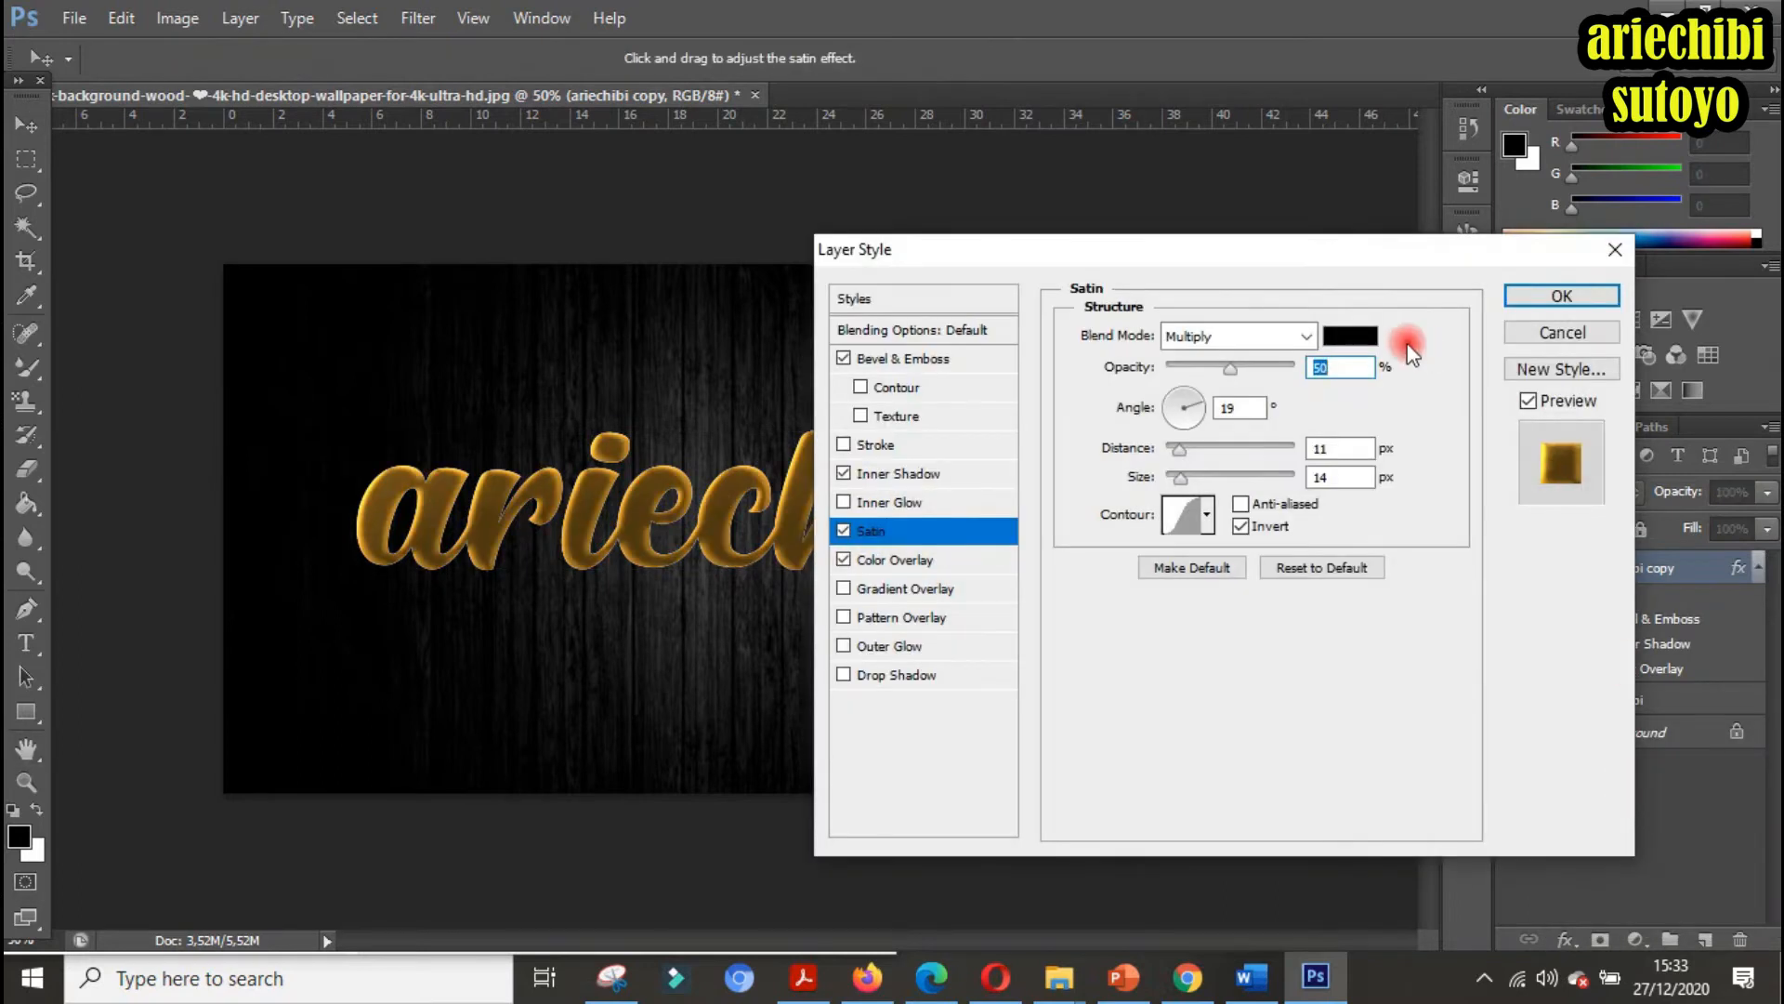
click(1349, 337)
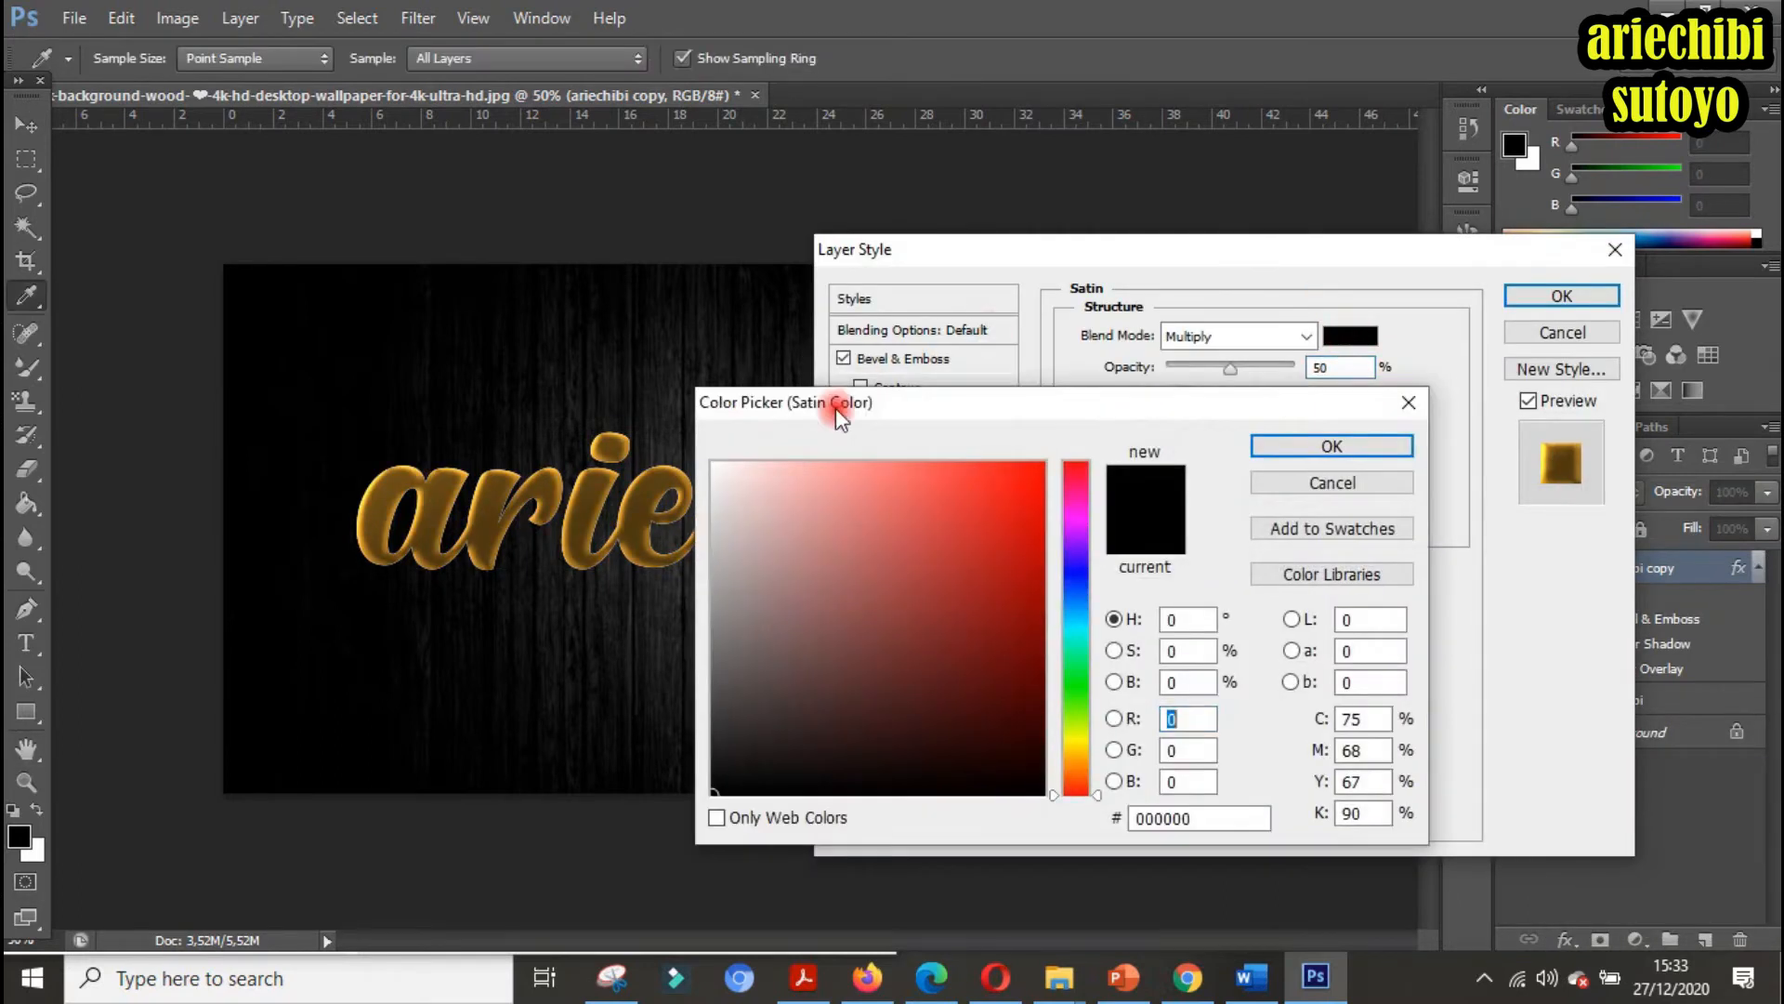
click(716, 467)
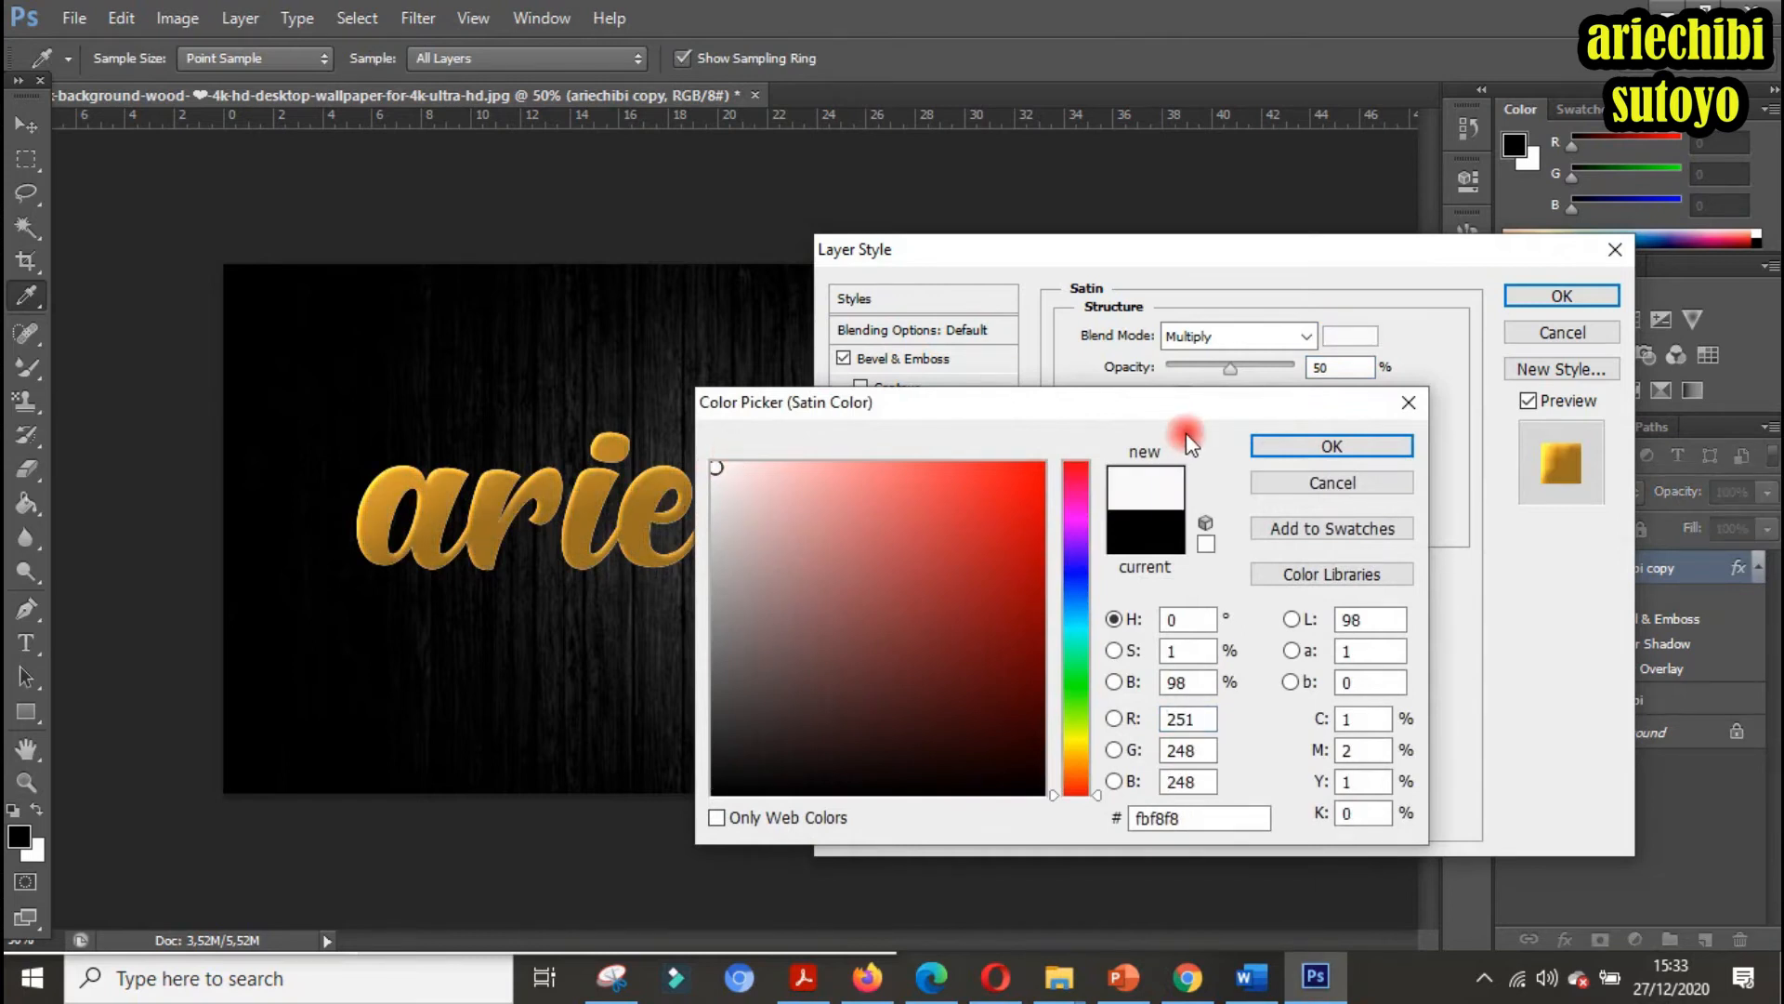
click(1335, 447)
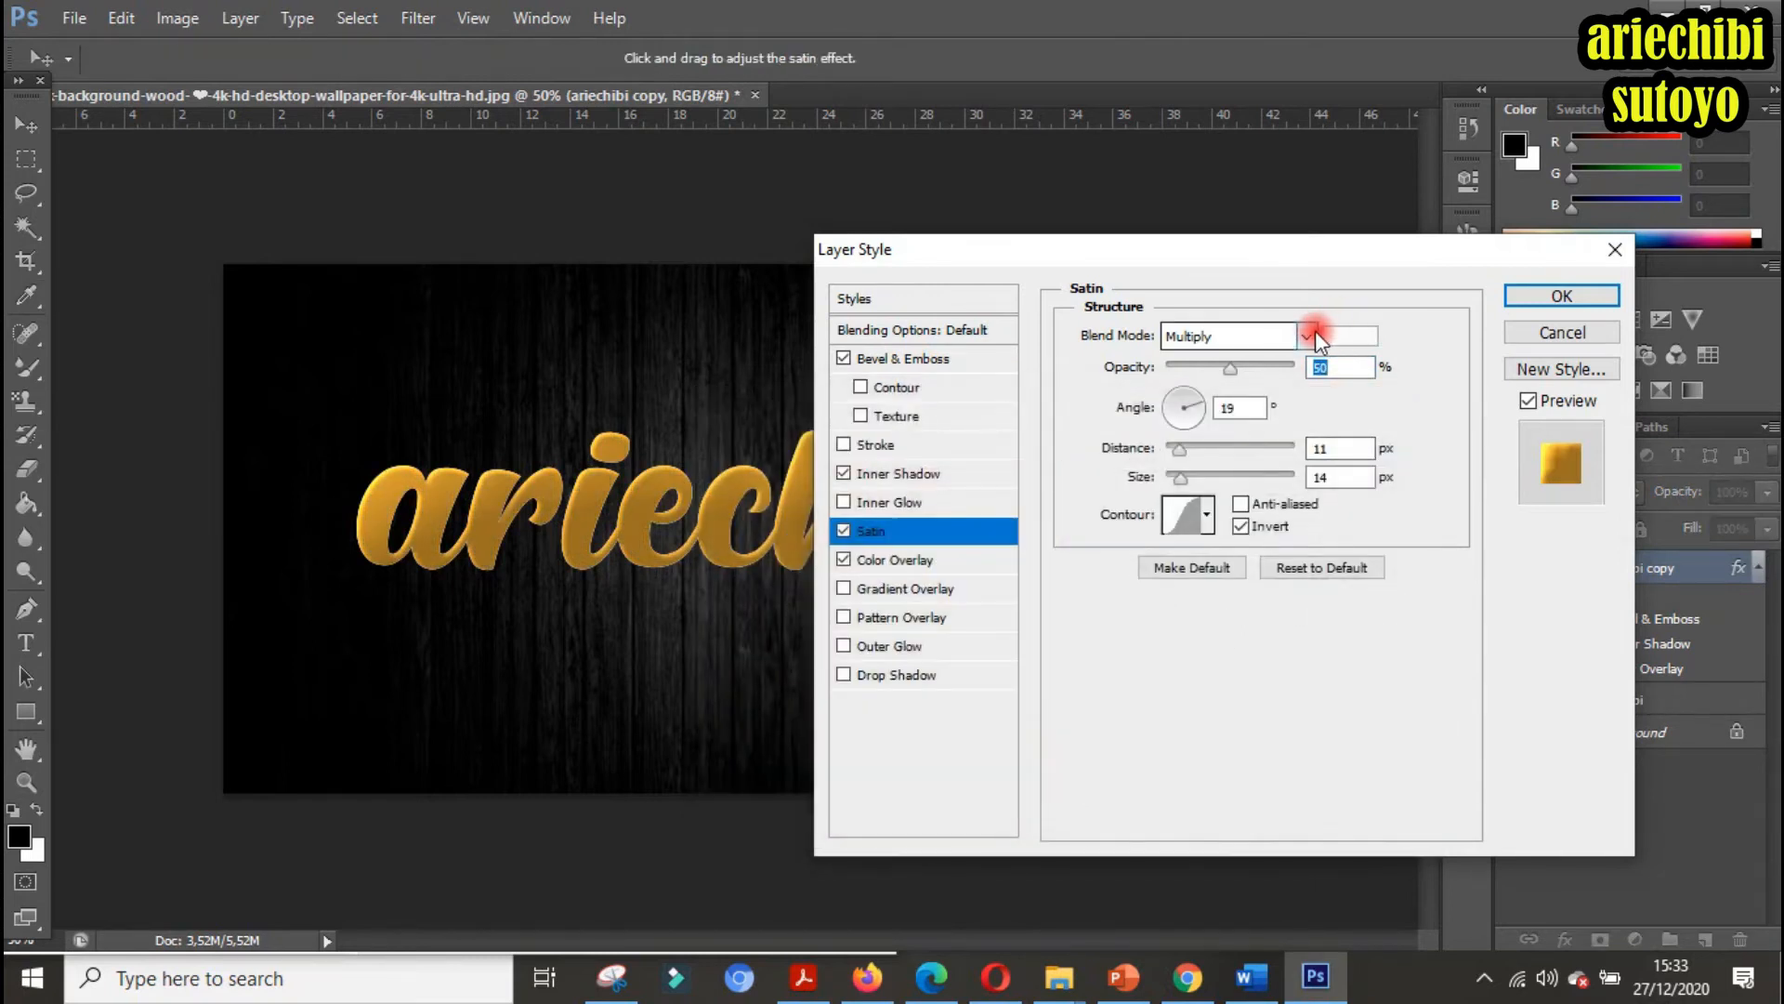
click(1309, 335)
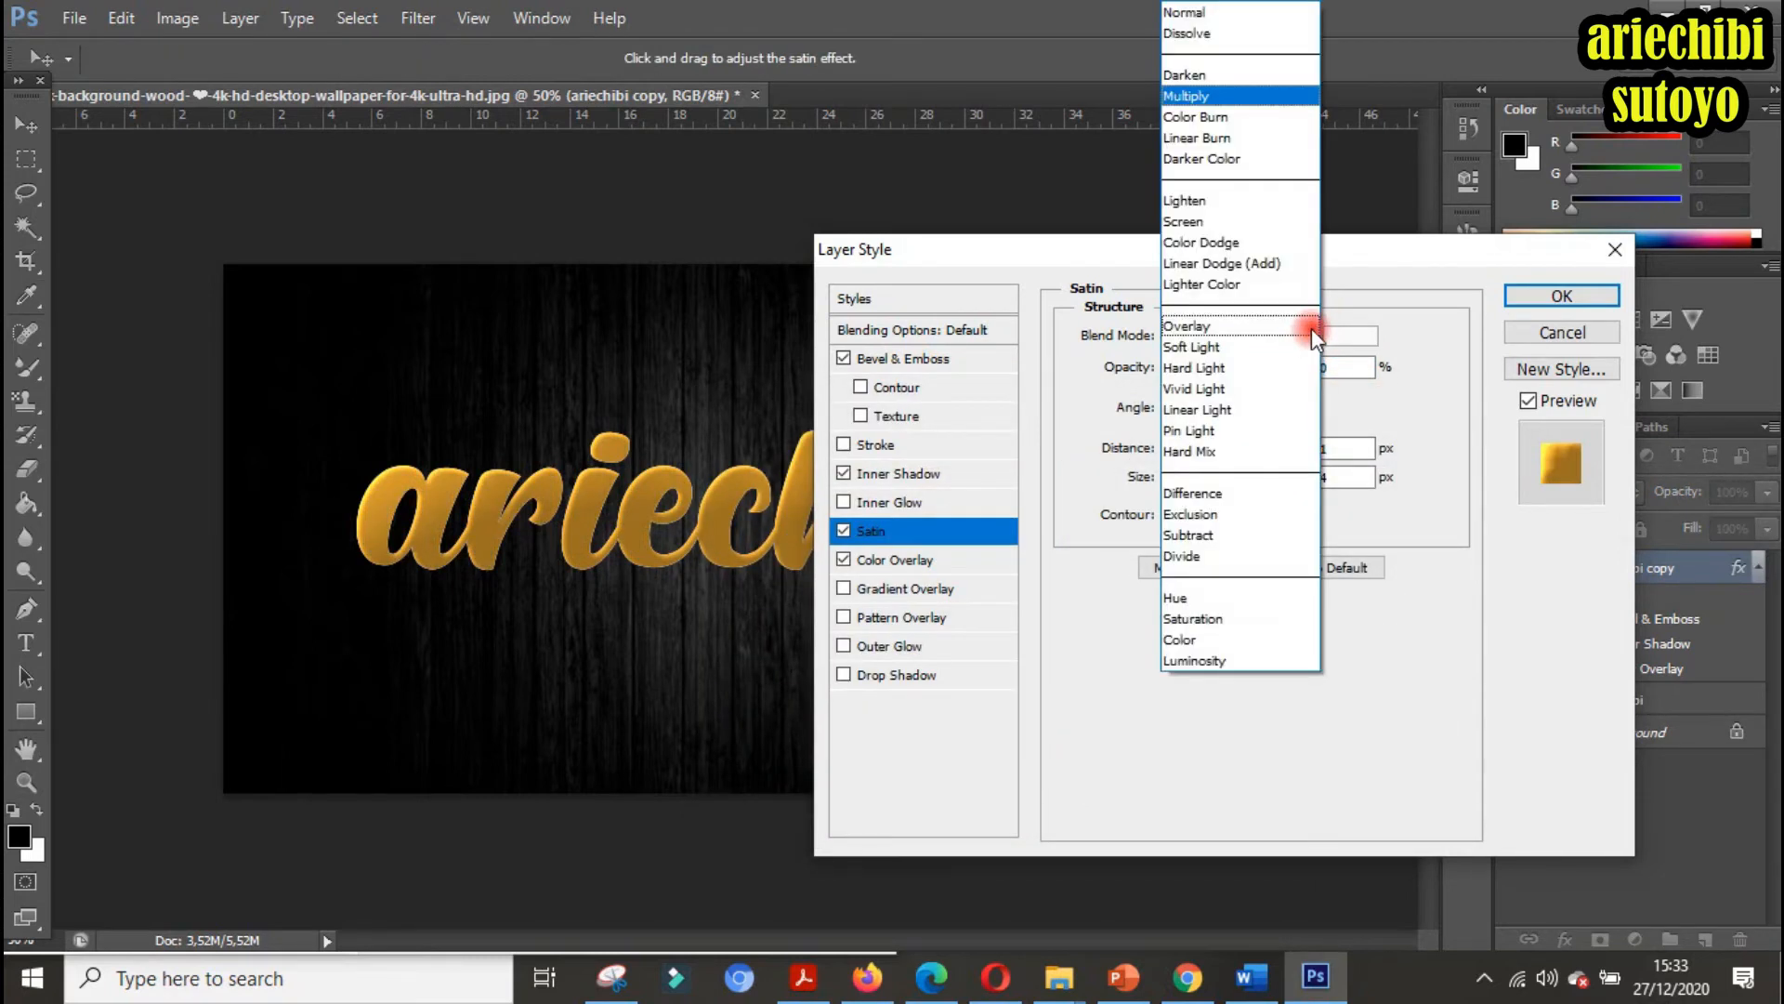
click(1257, 244)
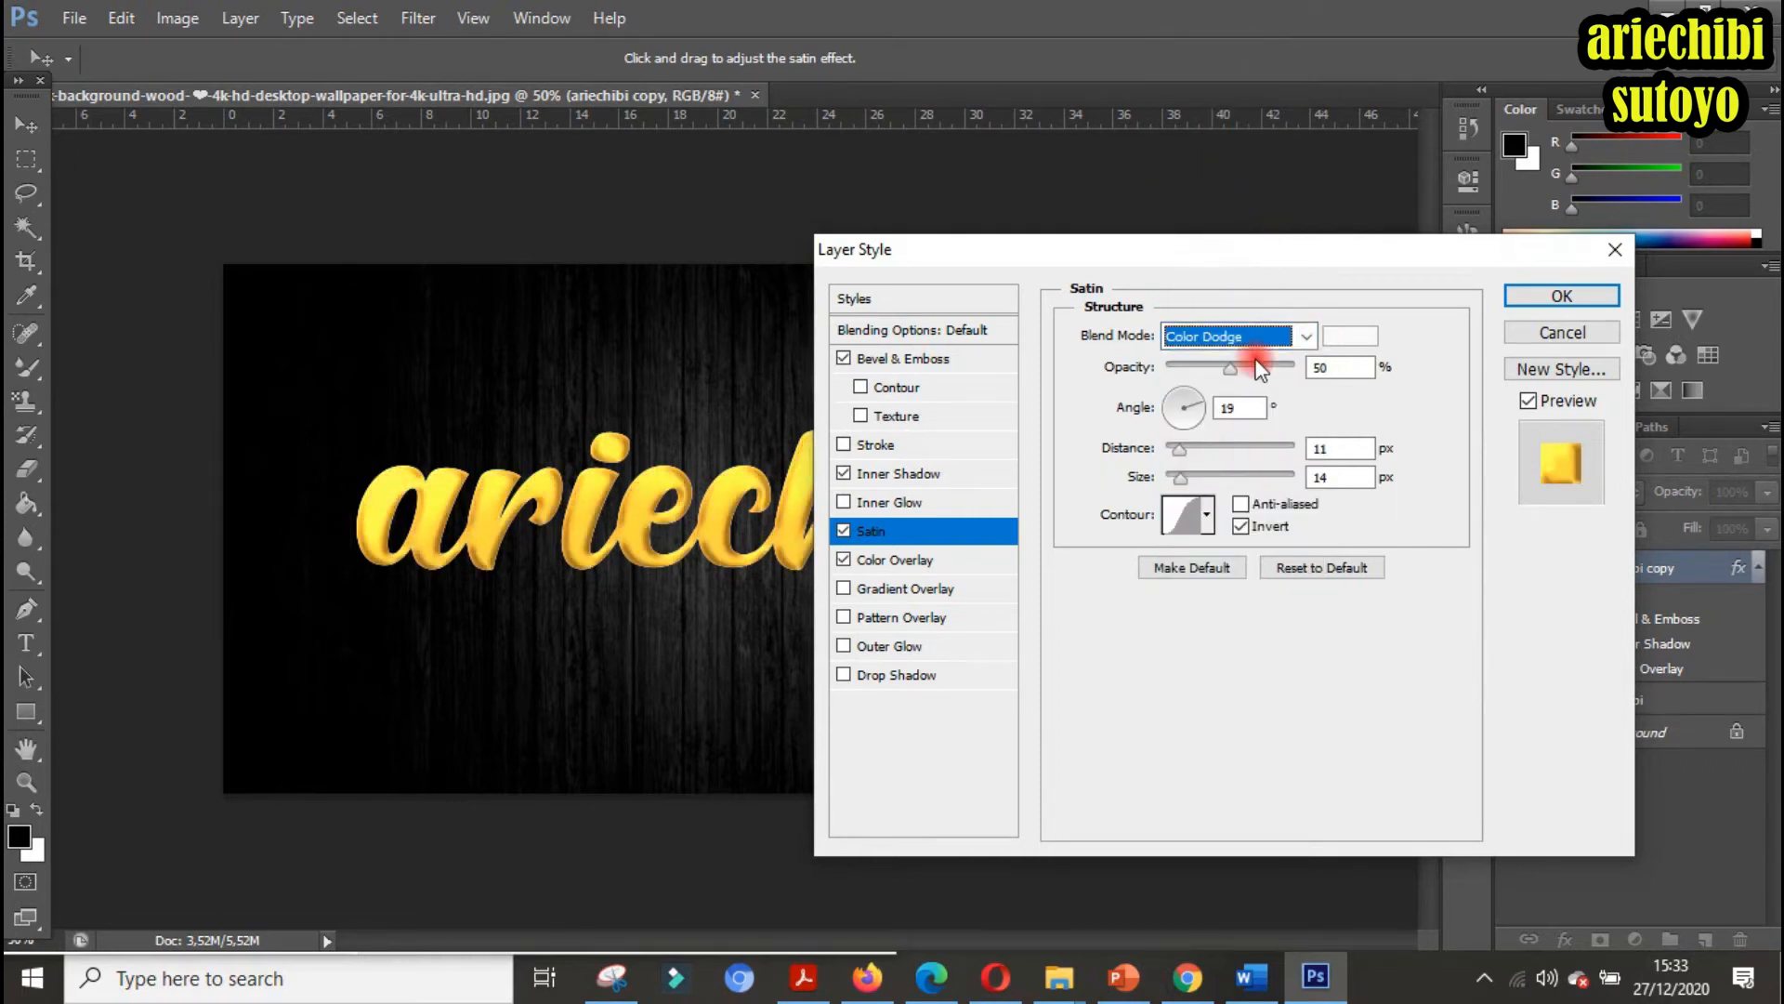
Set the satin effect to opacity 25%, angle 45°, distance 30 px and size 130 px
double_click(1346, 365)
text(25)
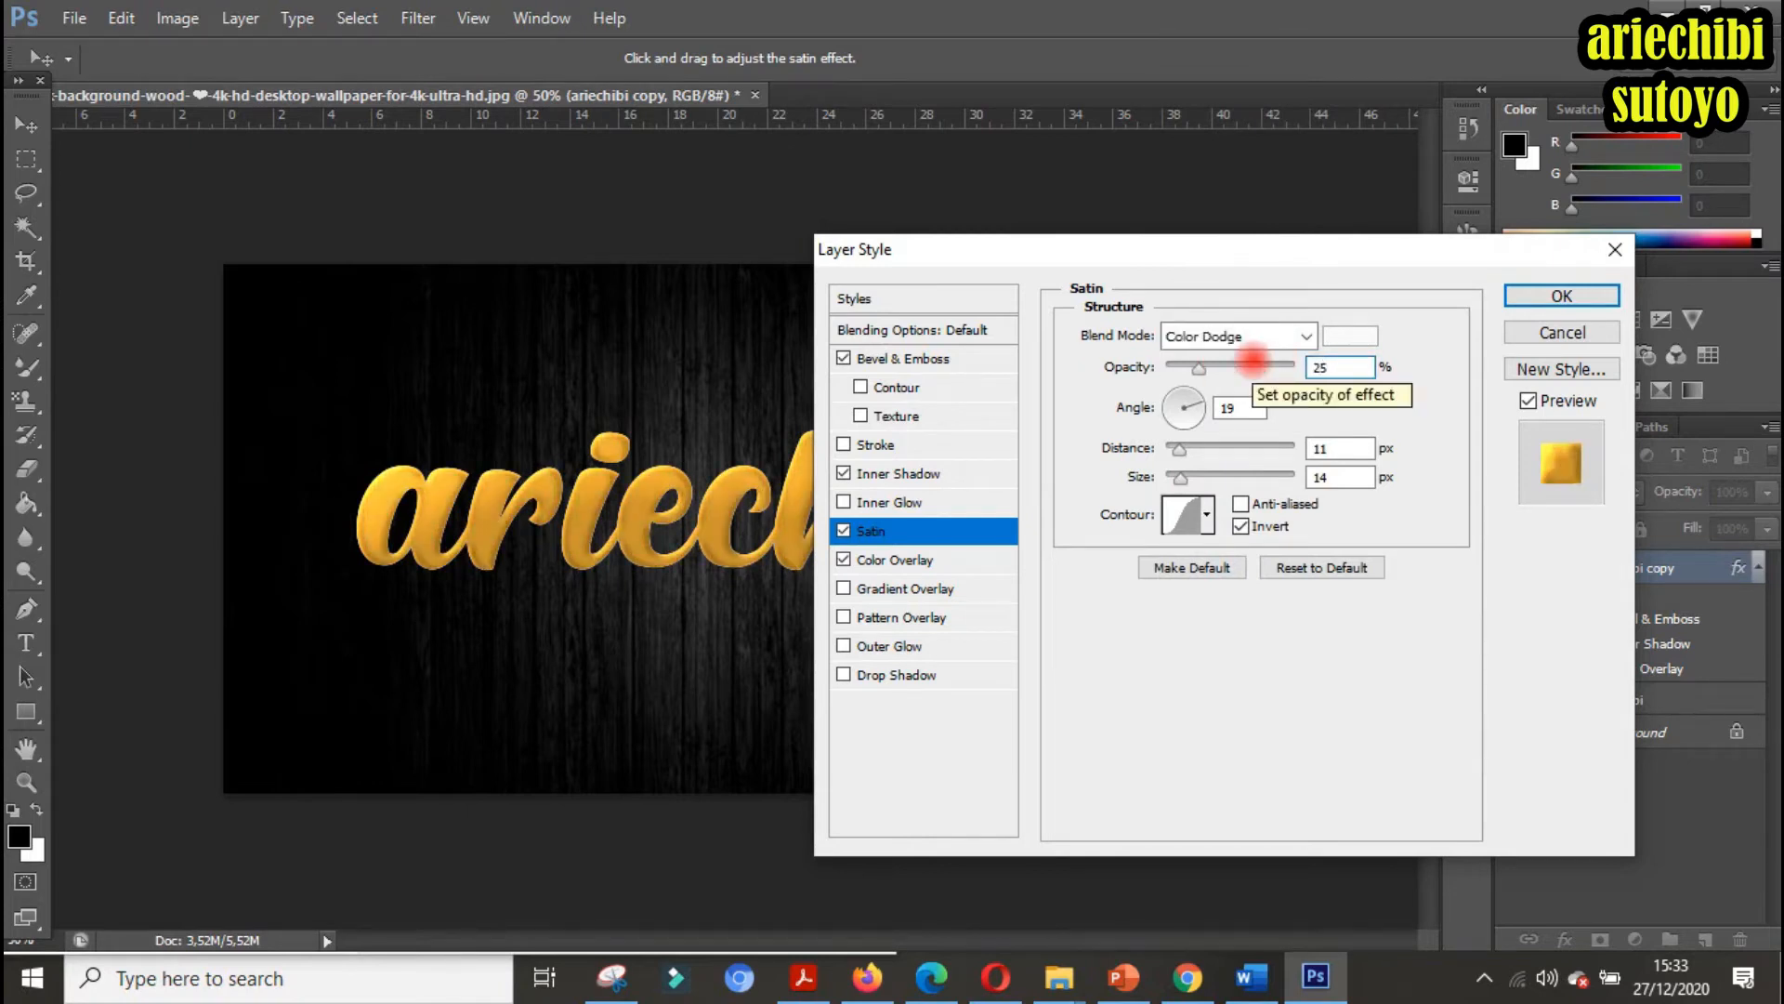
drag(1237, 407, 1182, 406)
text(45)
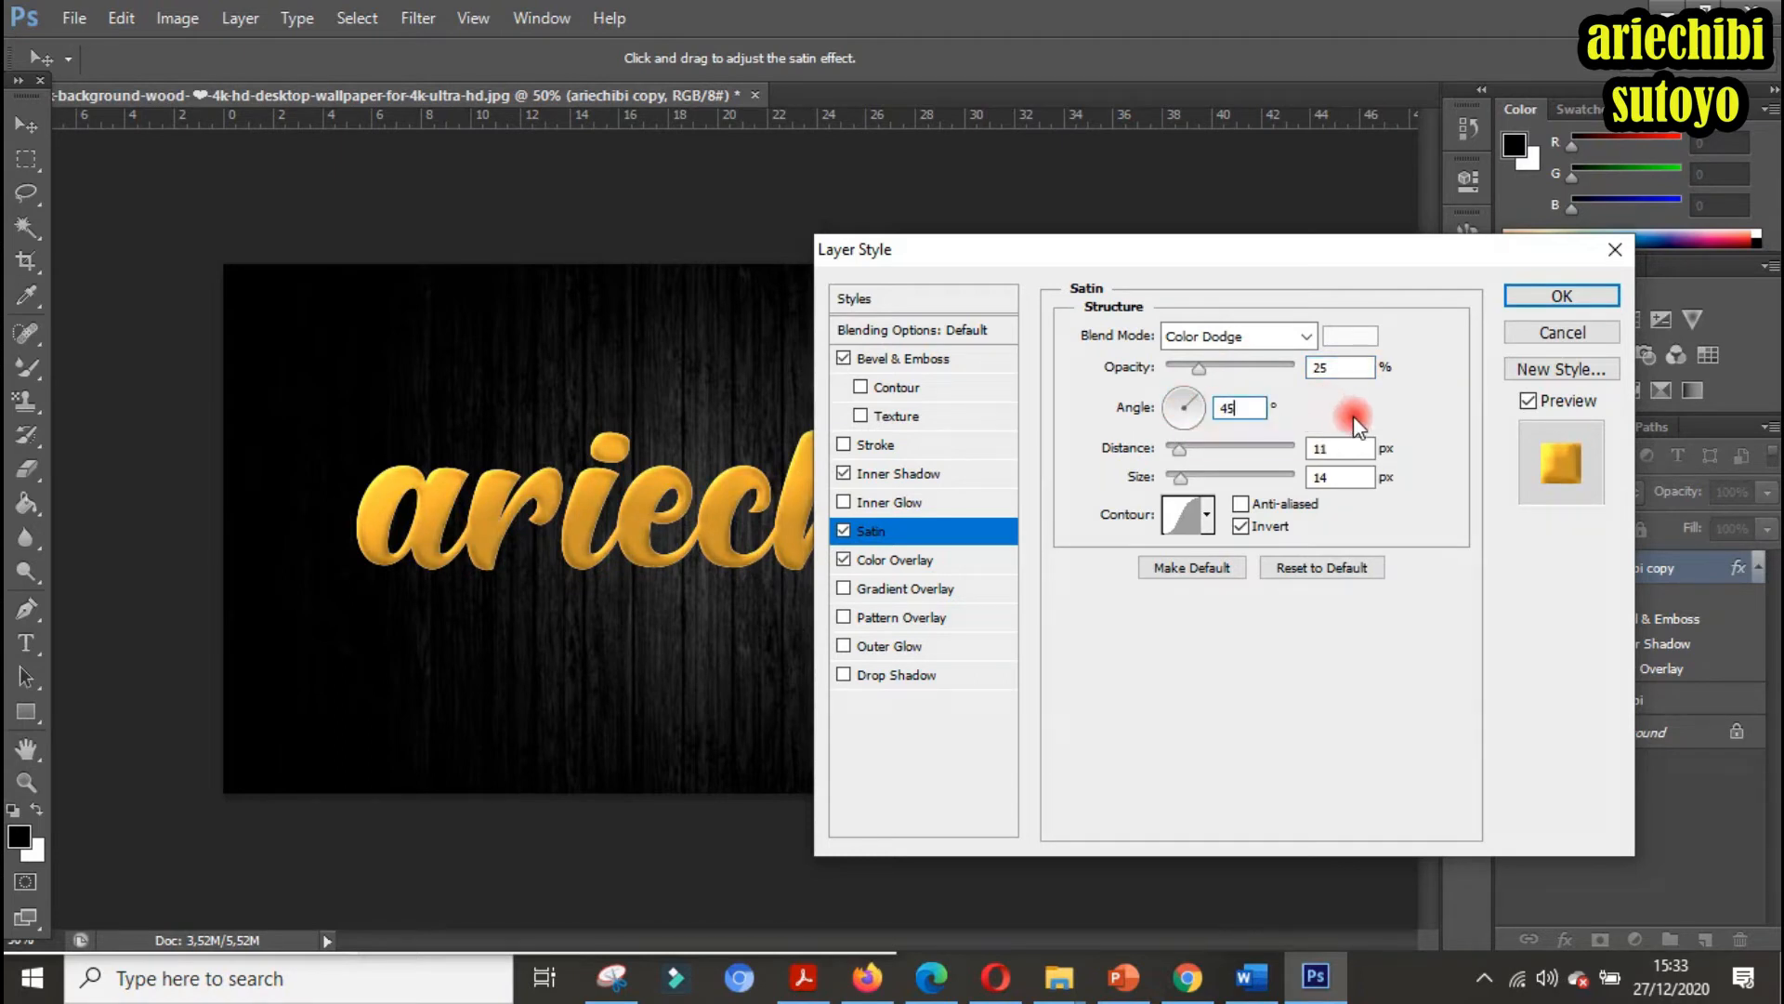
drag(1335, 449, 1261, 437)
text(30)
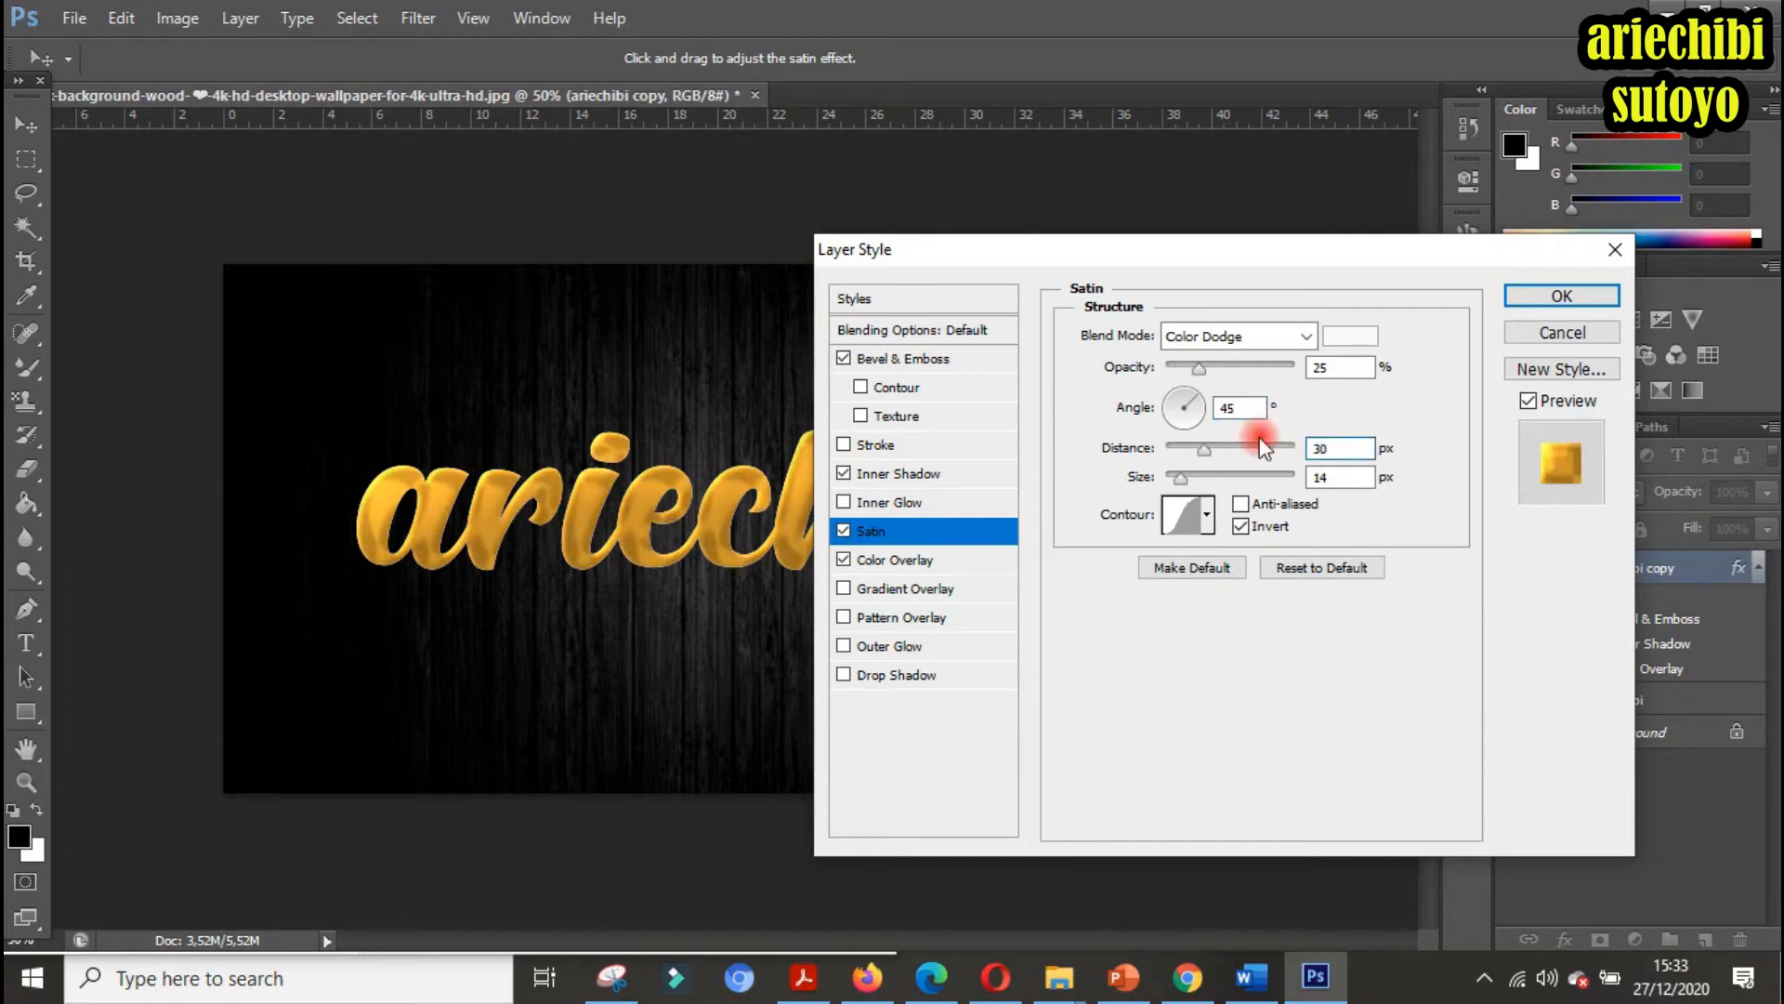
key(Tab)
text(130)
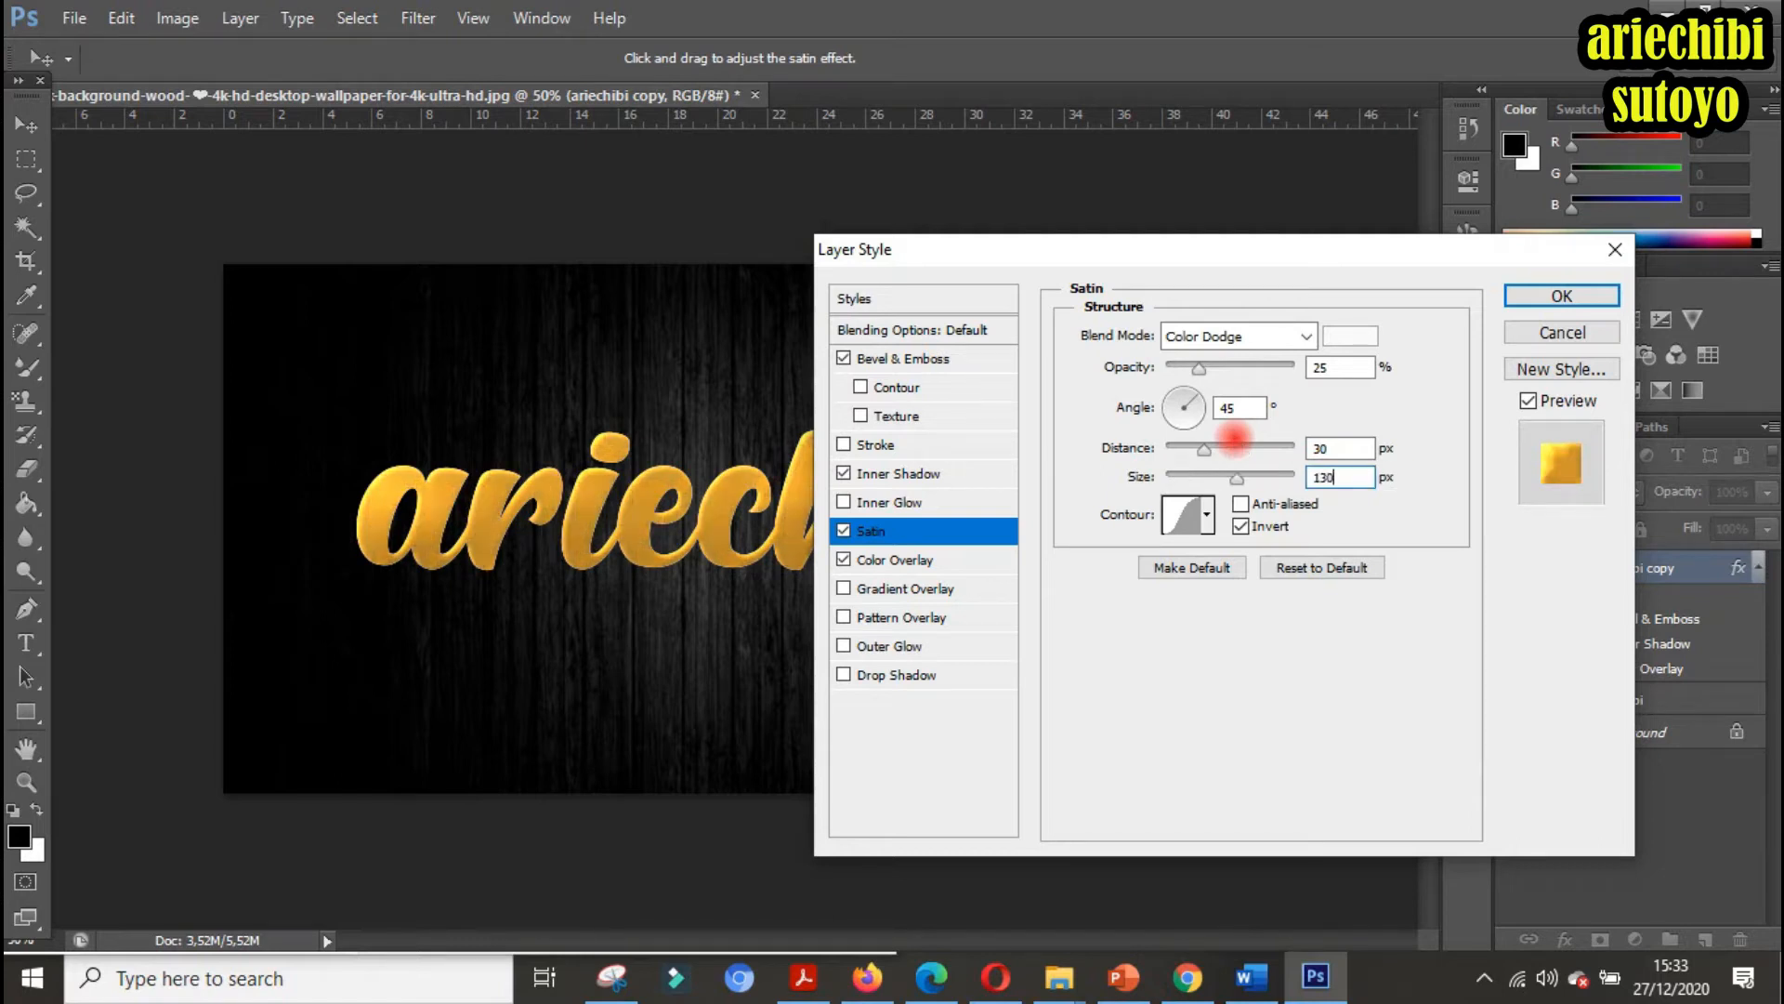
Turn on anti-aliasing for the satin contour, compare the text with and without satin, and apply the layer style
click(1238, 563)
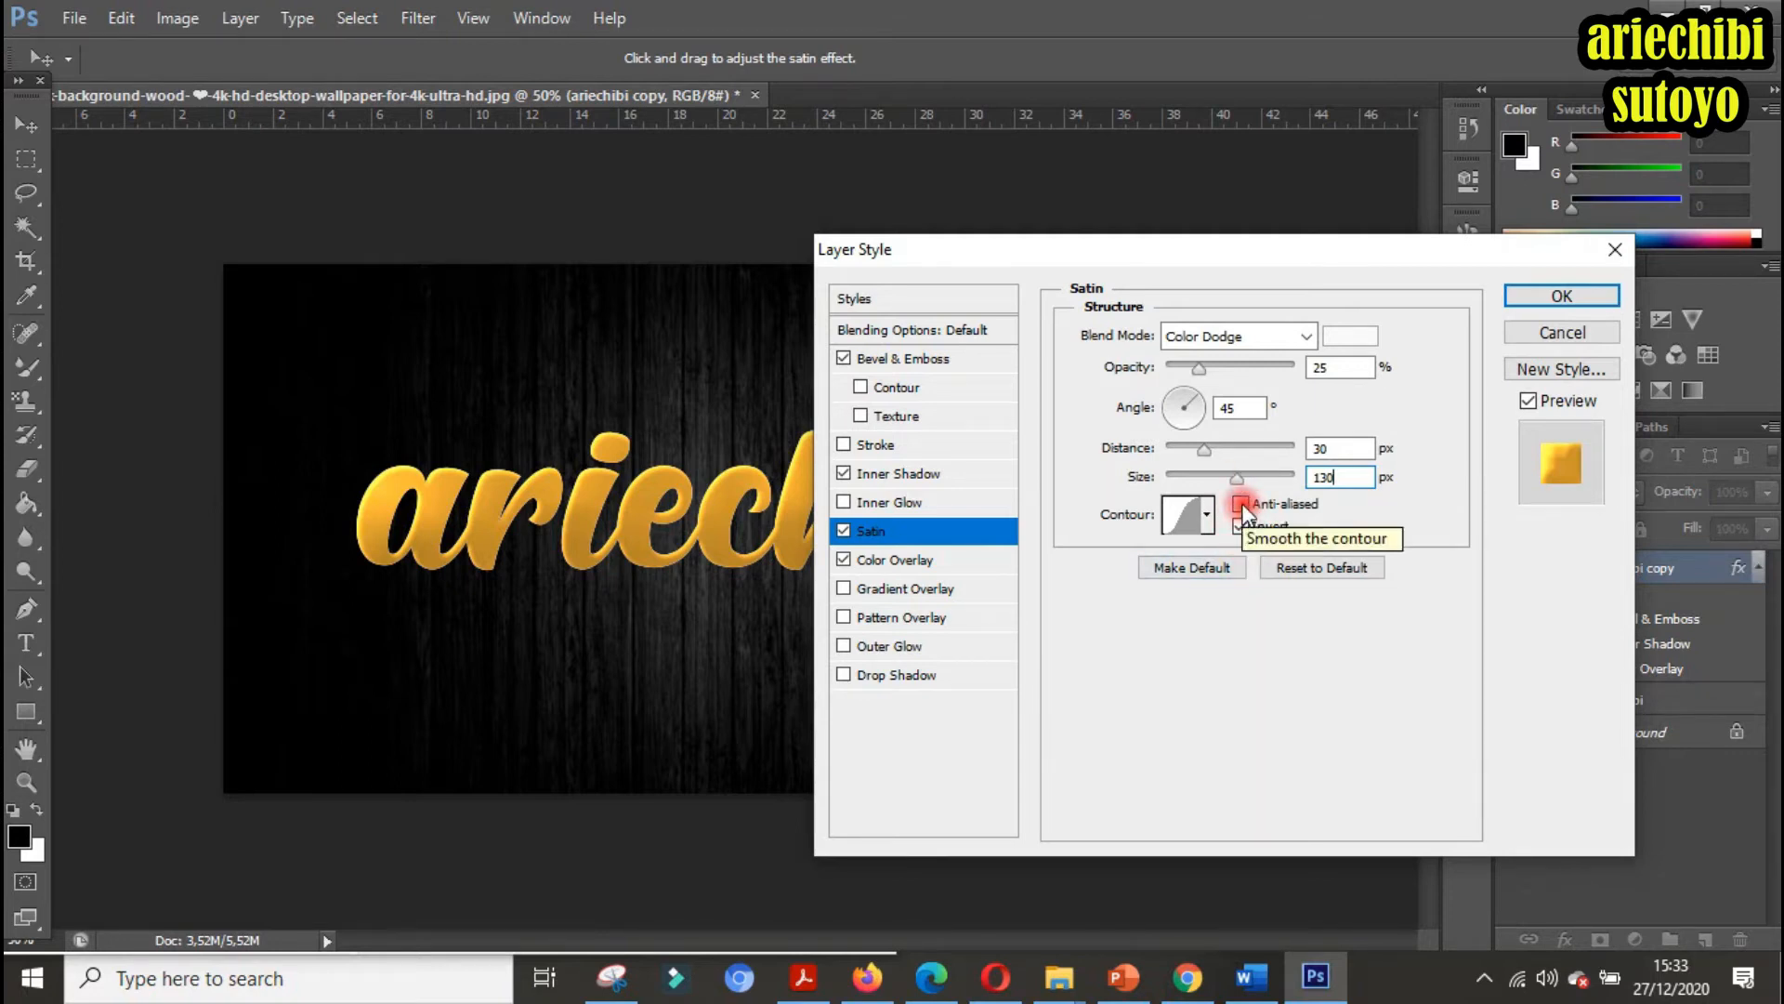
click(1242, 504)
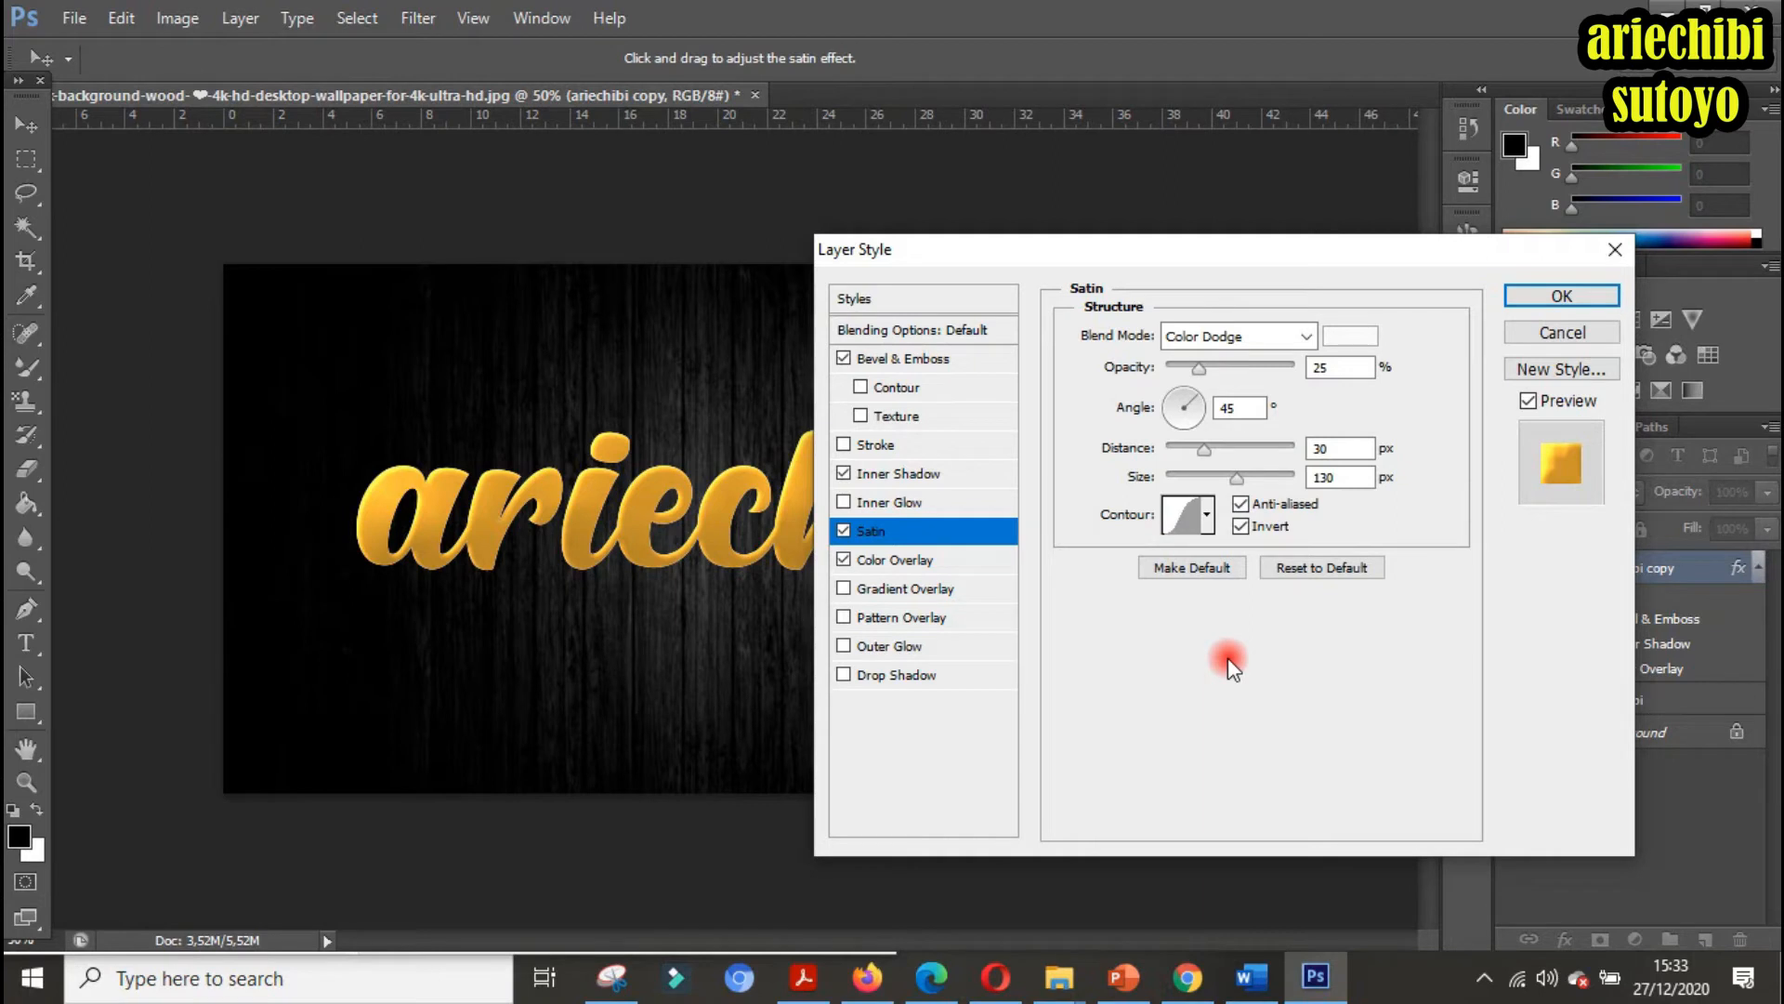
click(843, 531)
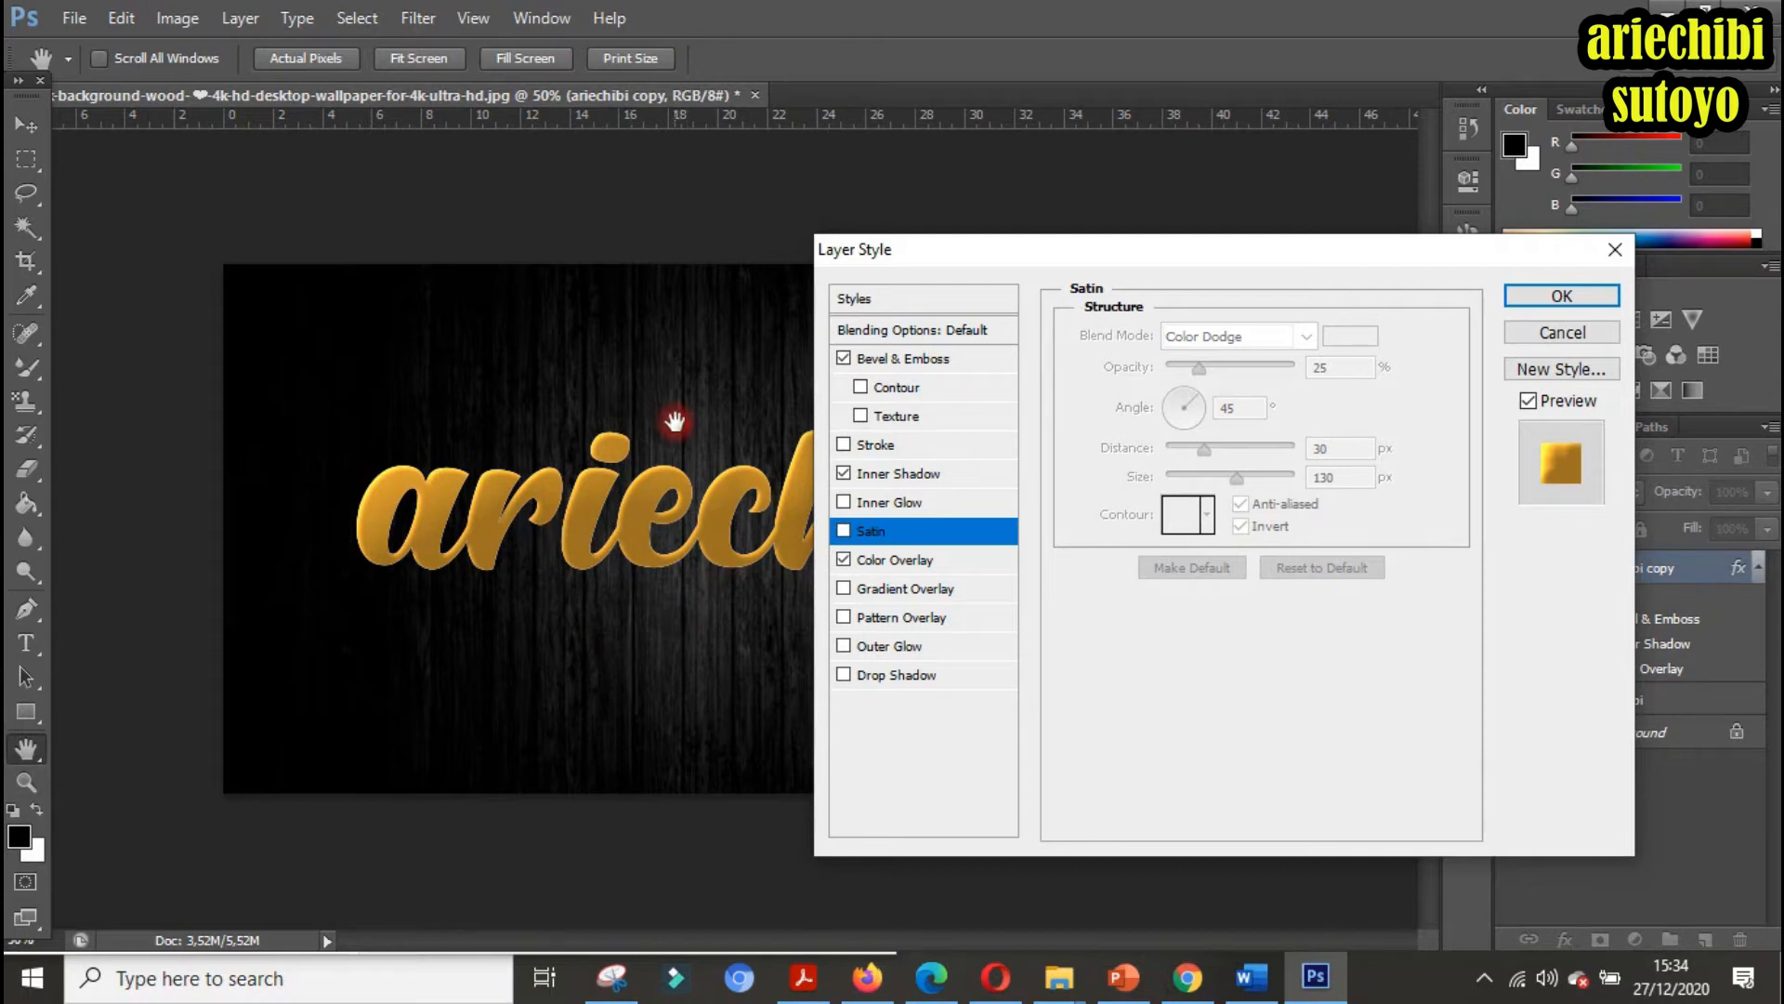
click(844, 530)
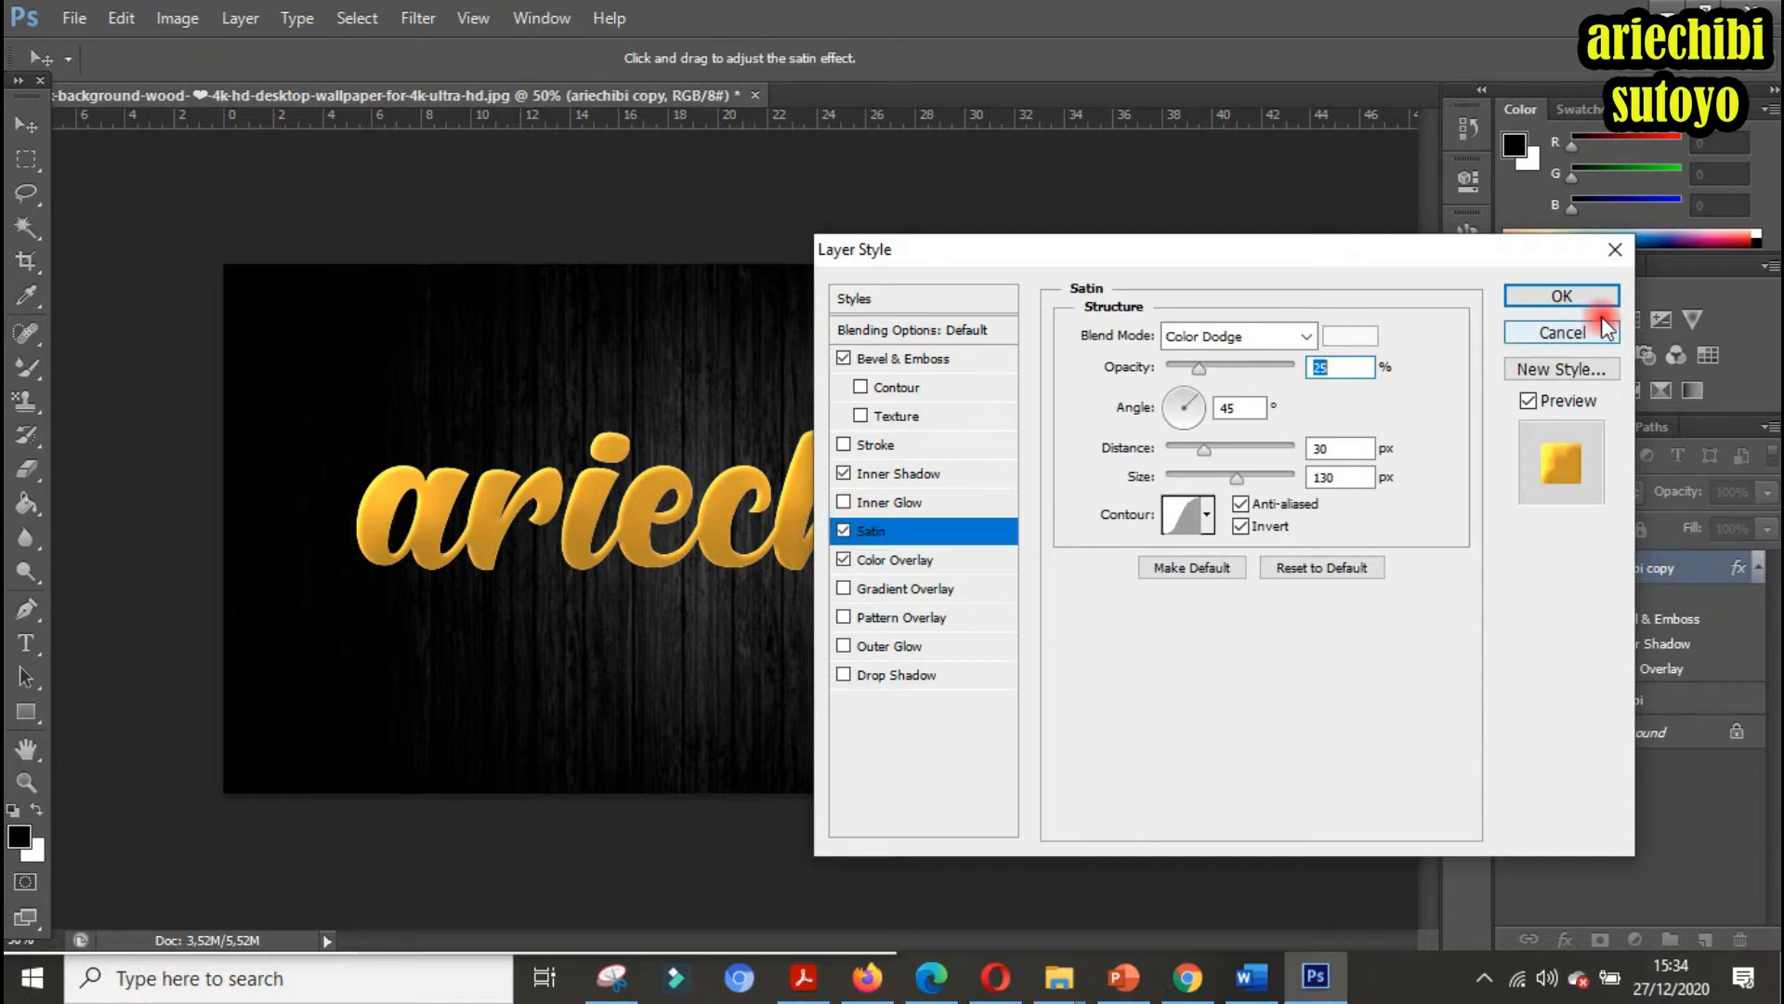
click(1578, 294)
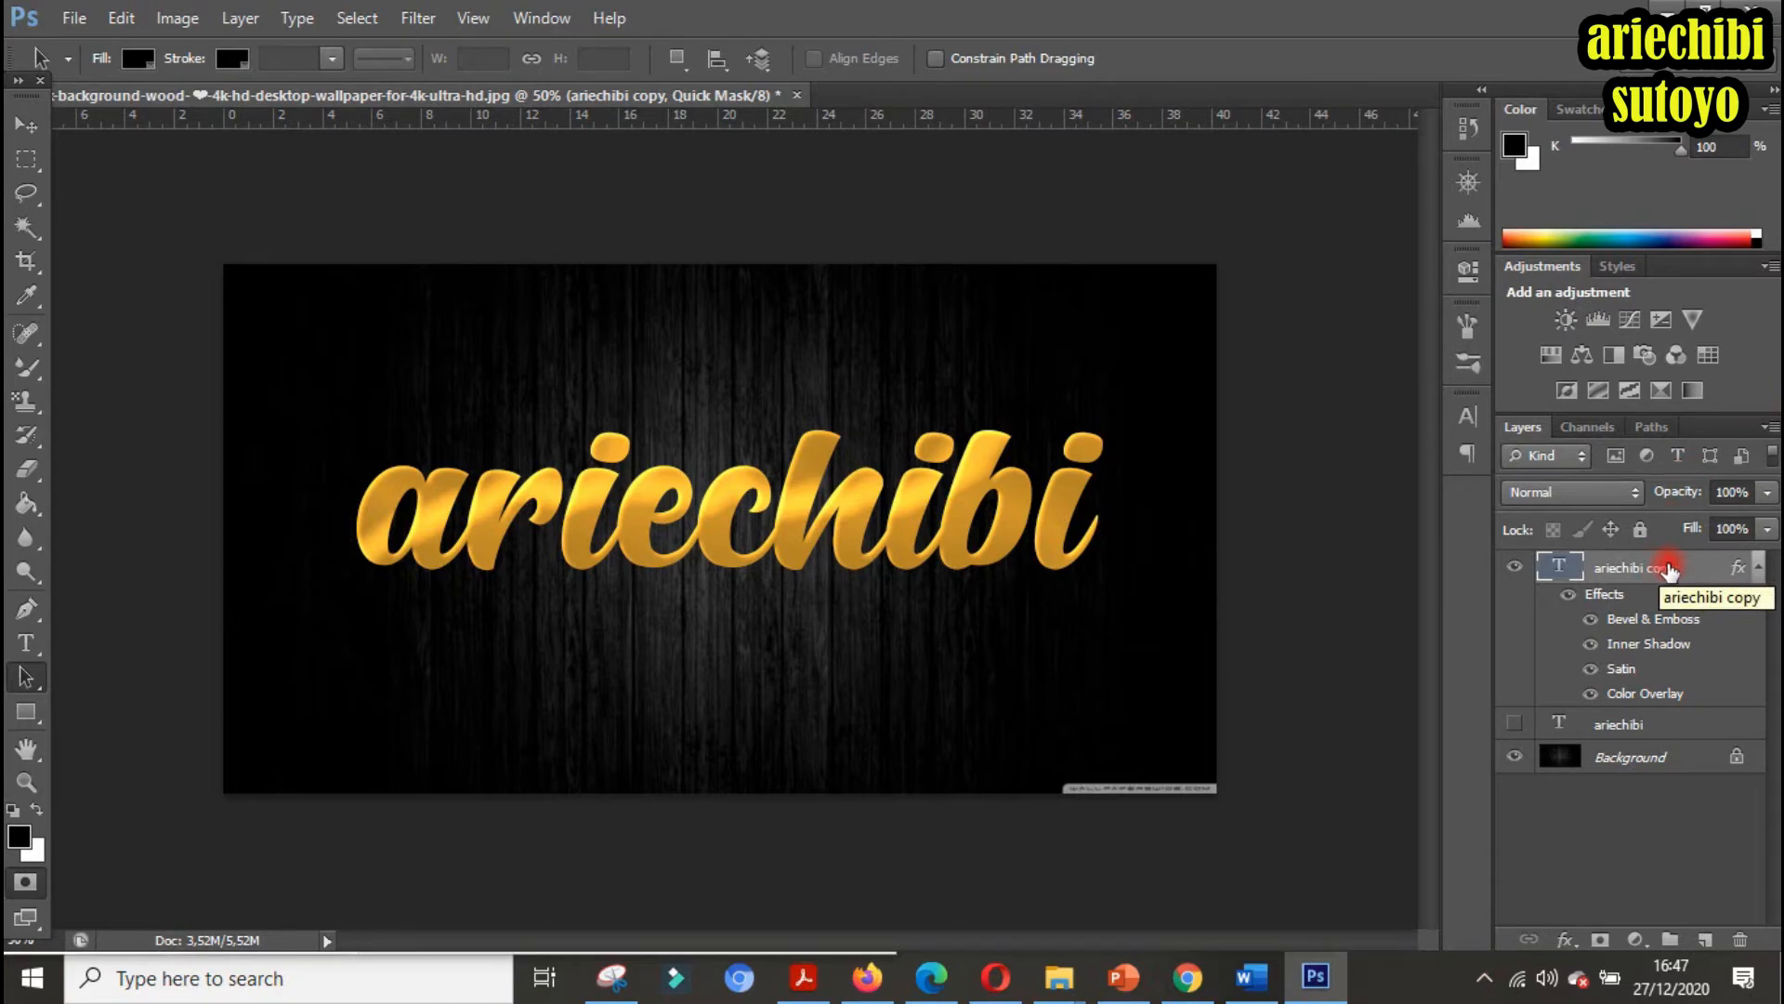
Put the copied text layer into a new layer group and rename the group as text
click(1757, 567)
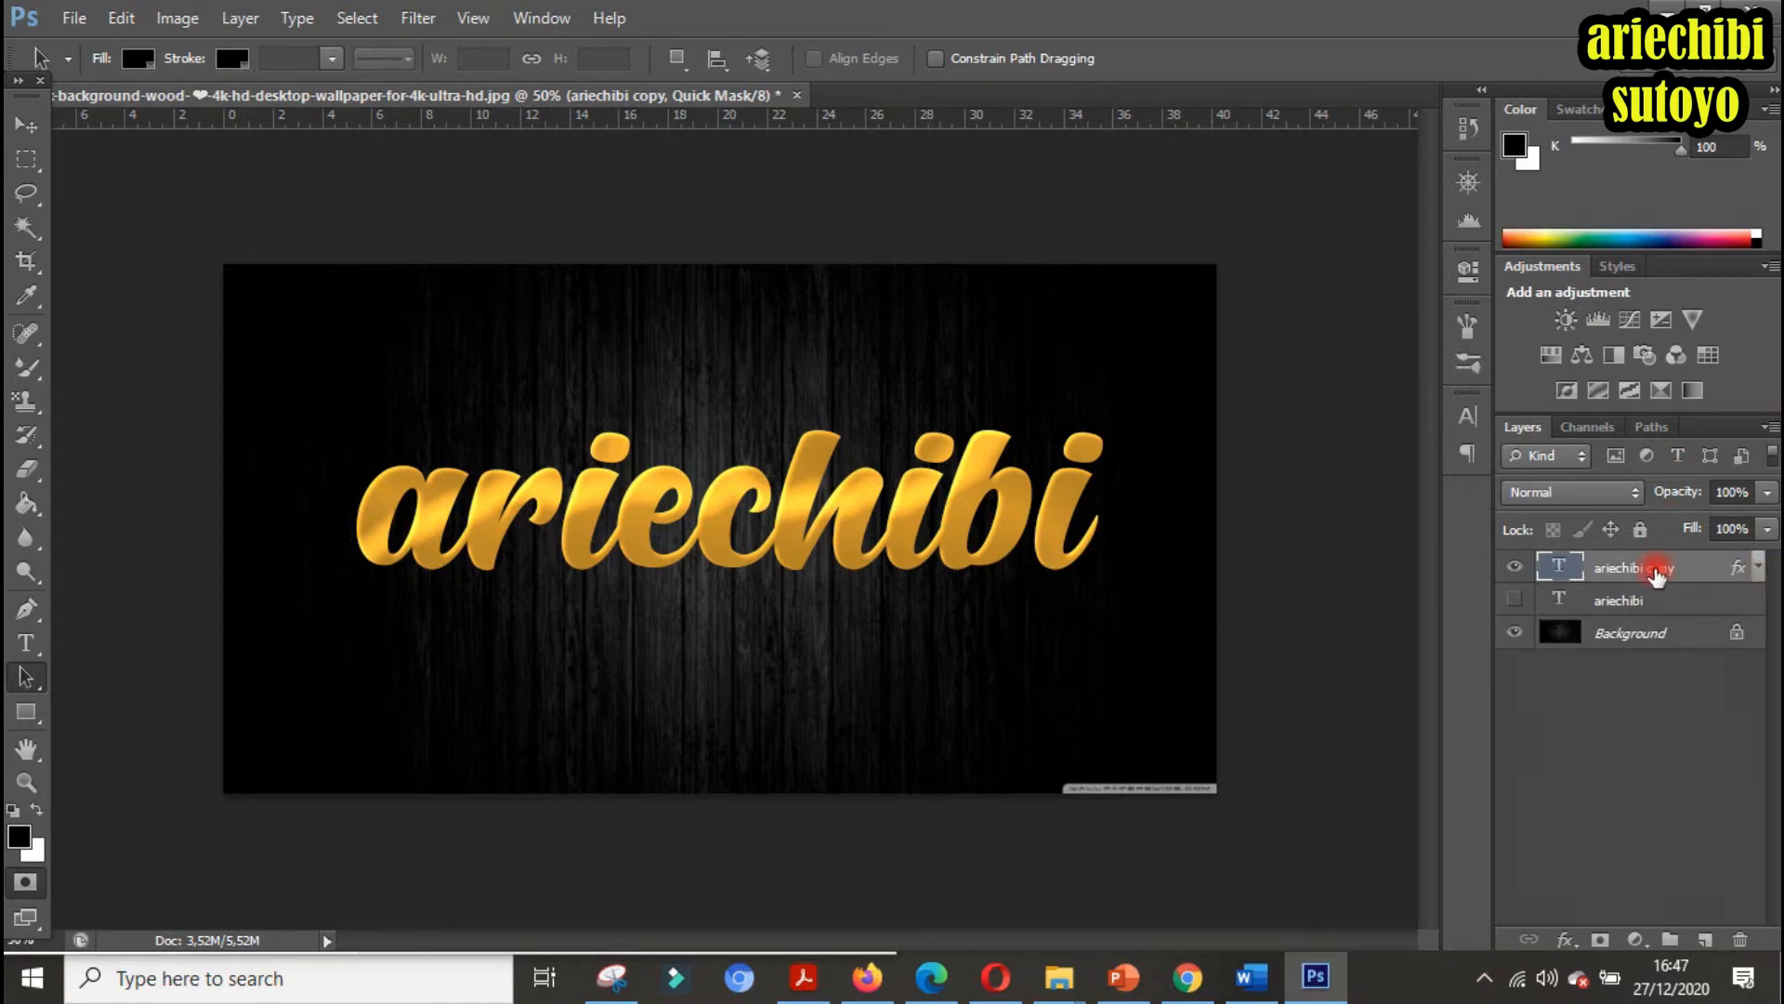
drag(1654, 576, 1678, 946)
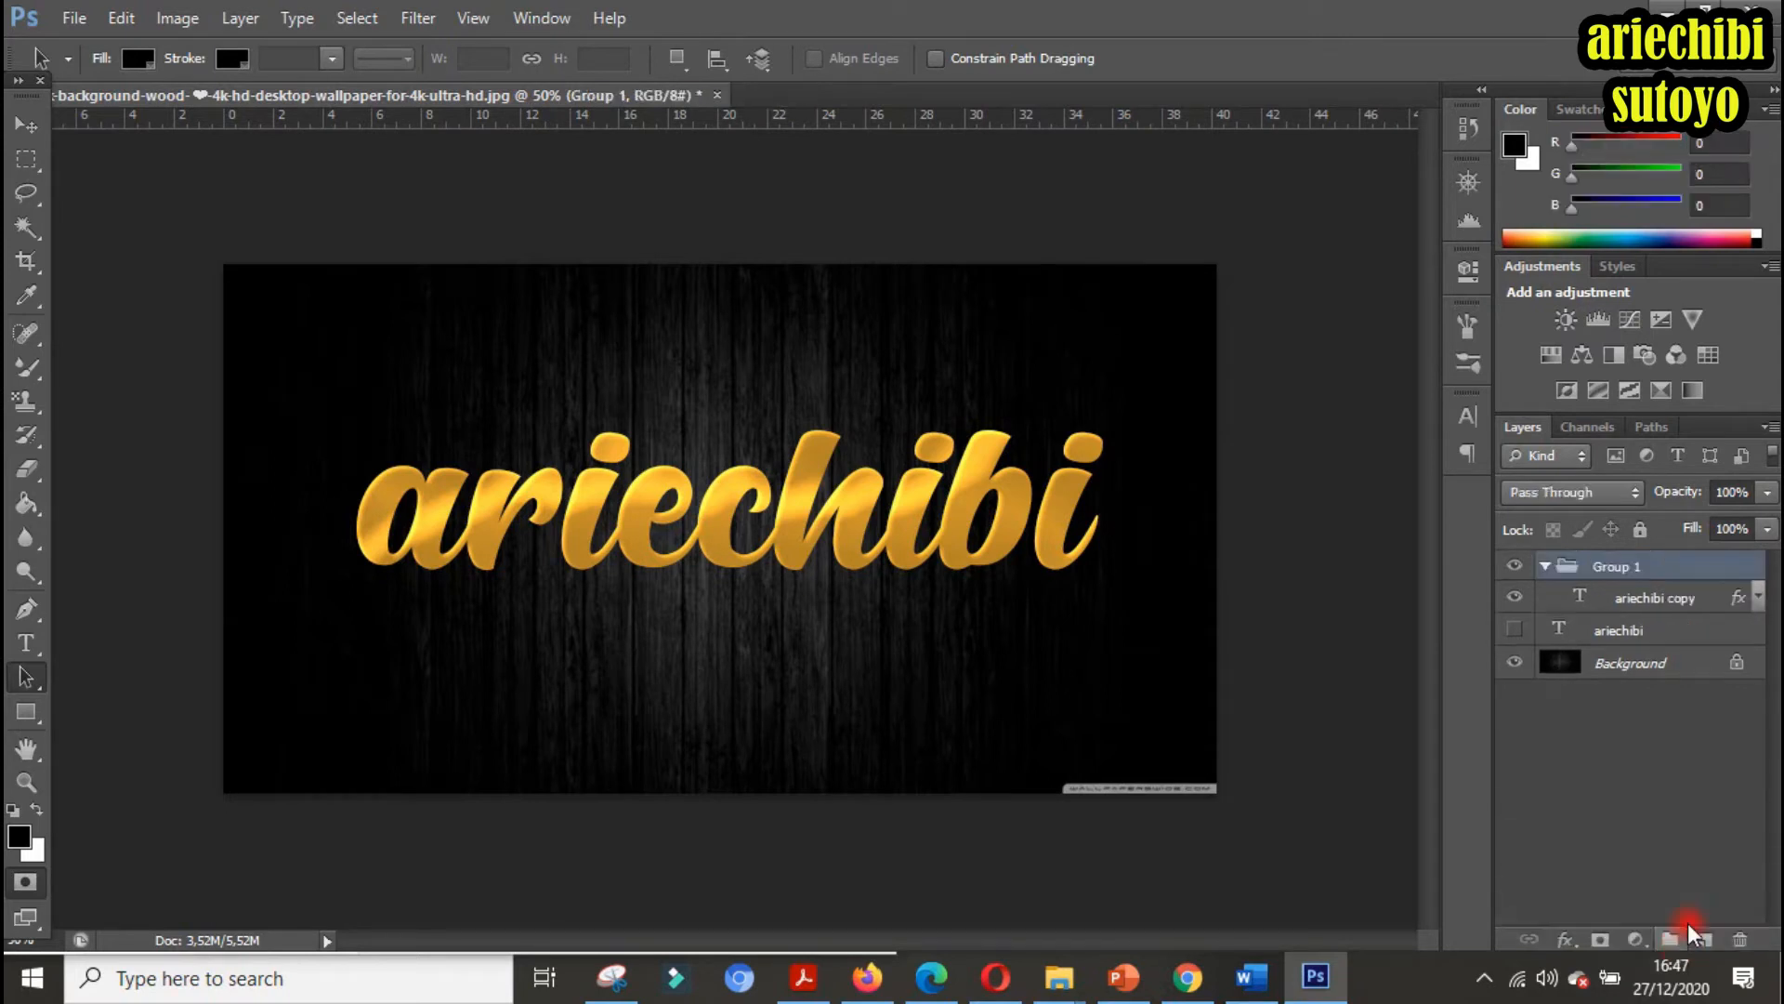
click(1603, 567)
right_click(1604, 565)
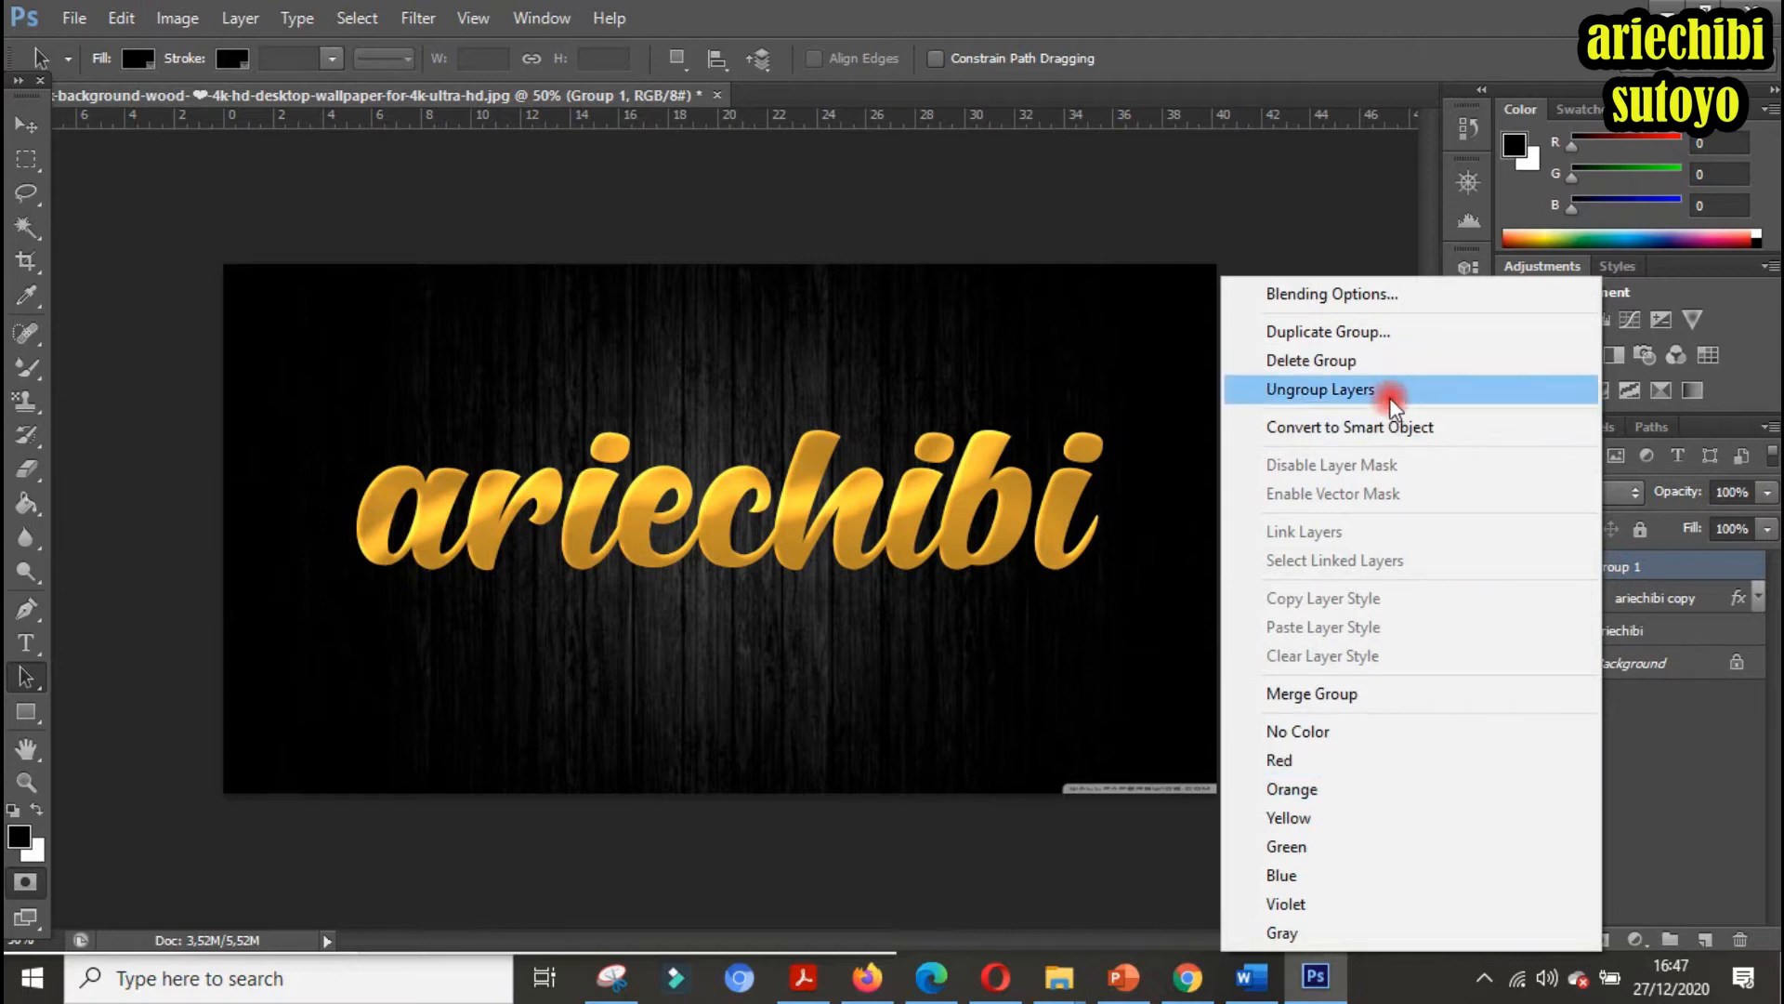
click(1708, 545)
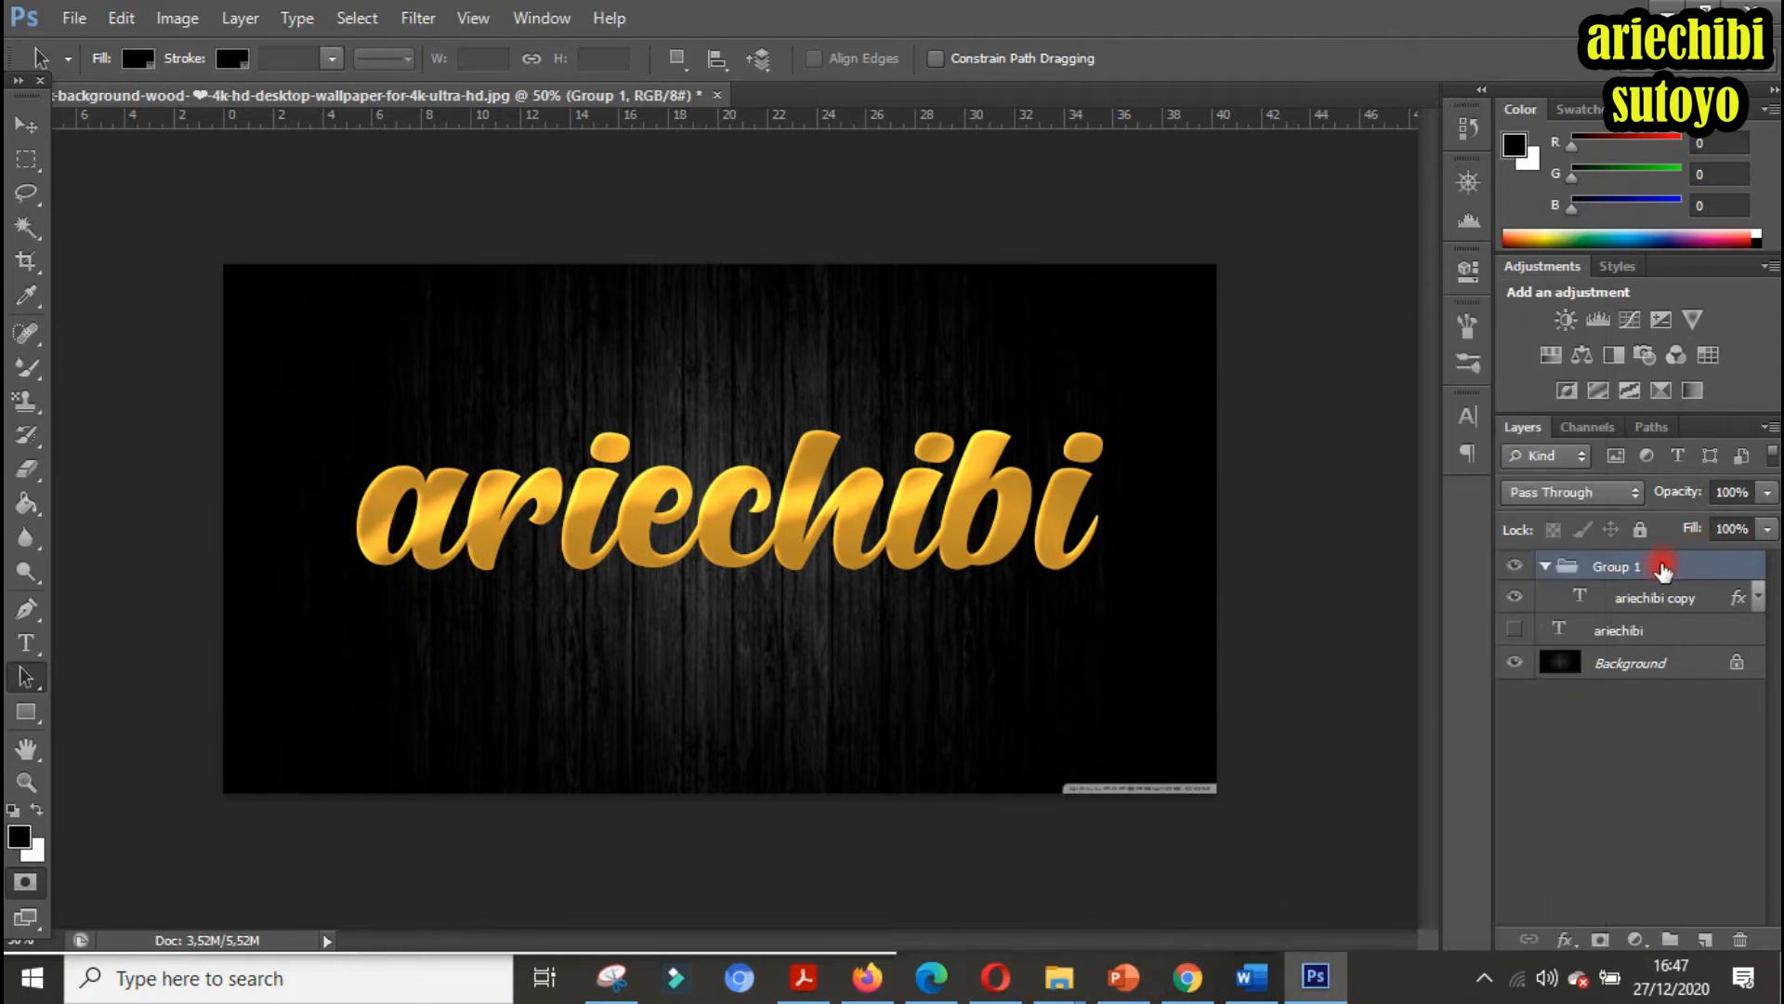
double_click(1608, 566)
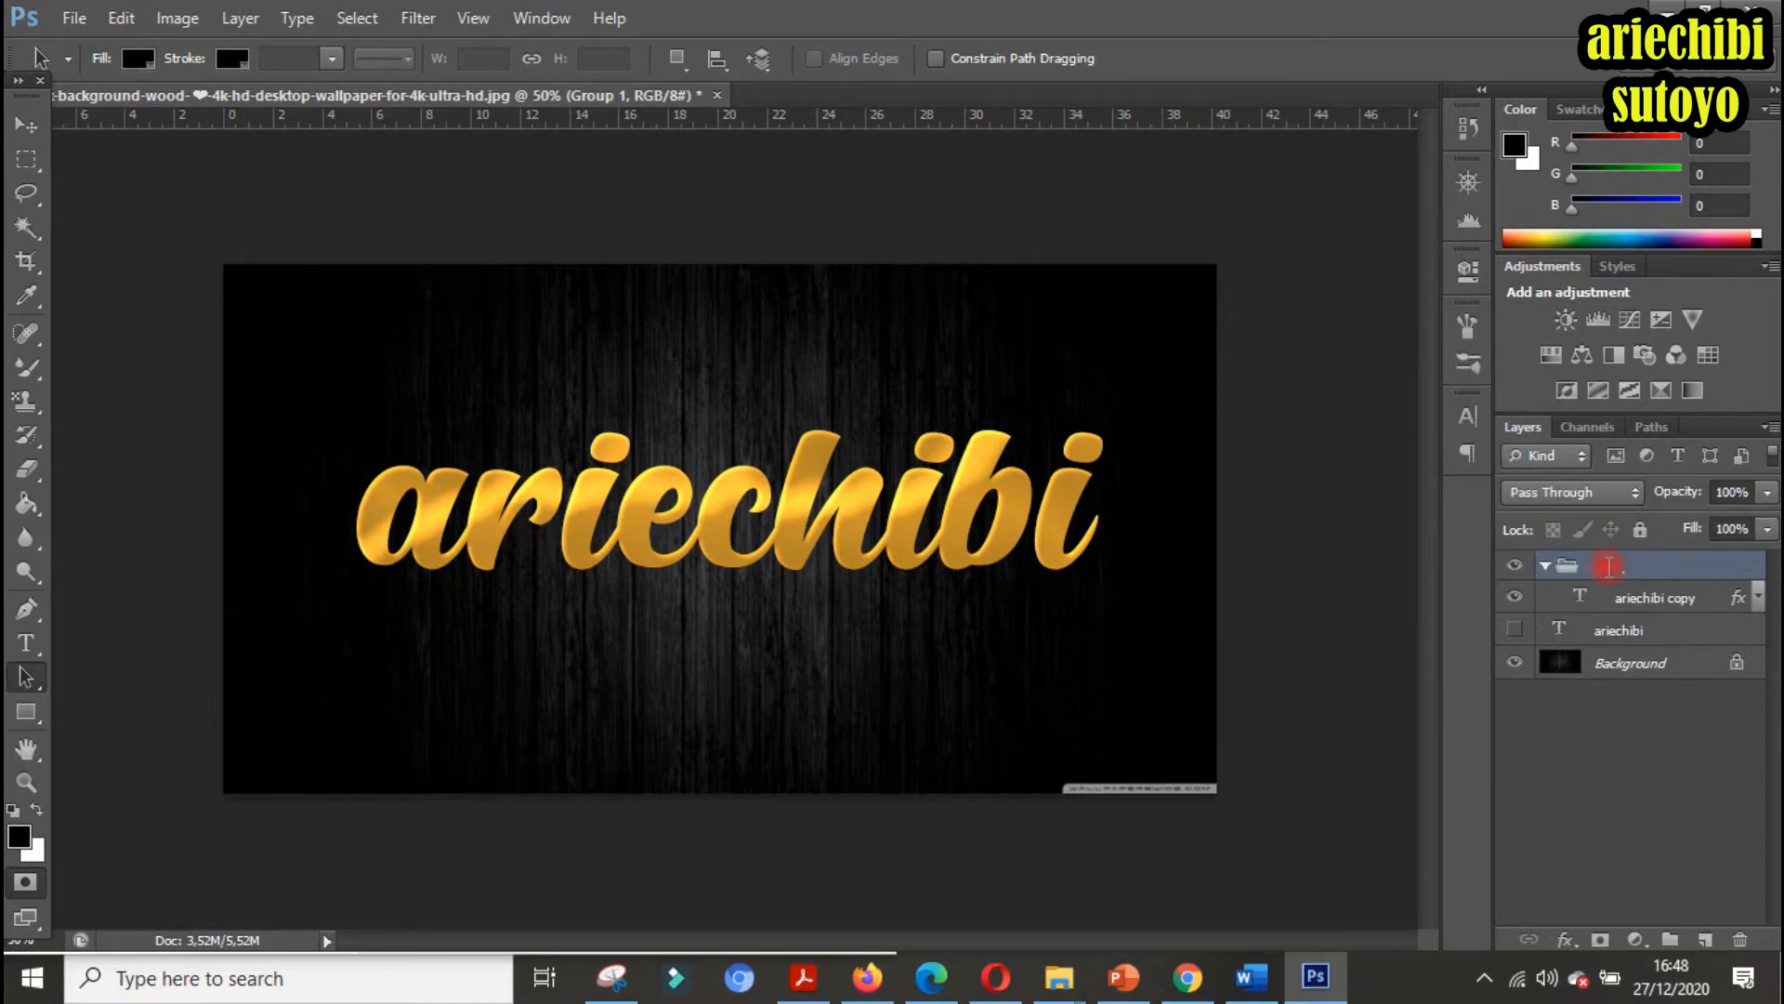
drag(1644, 566, 1577, 567)
text(text)
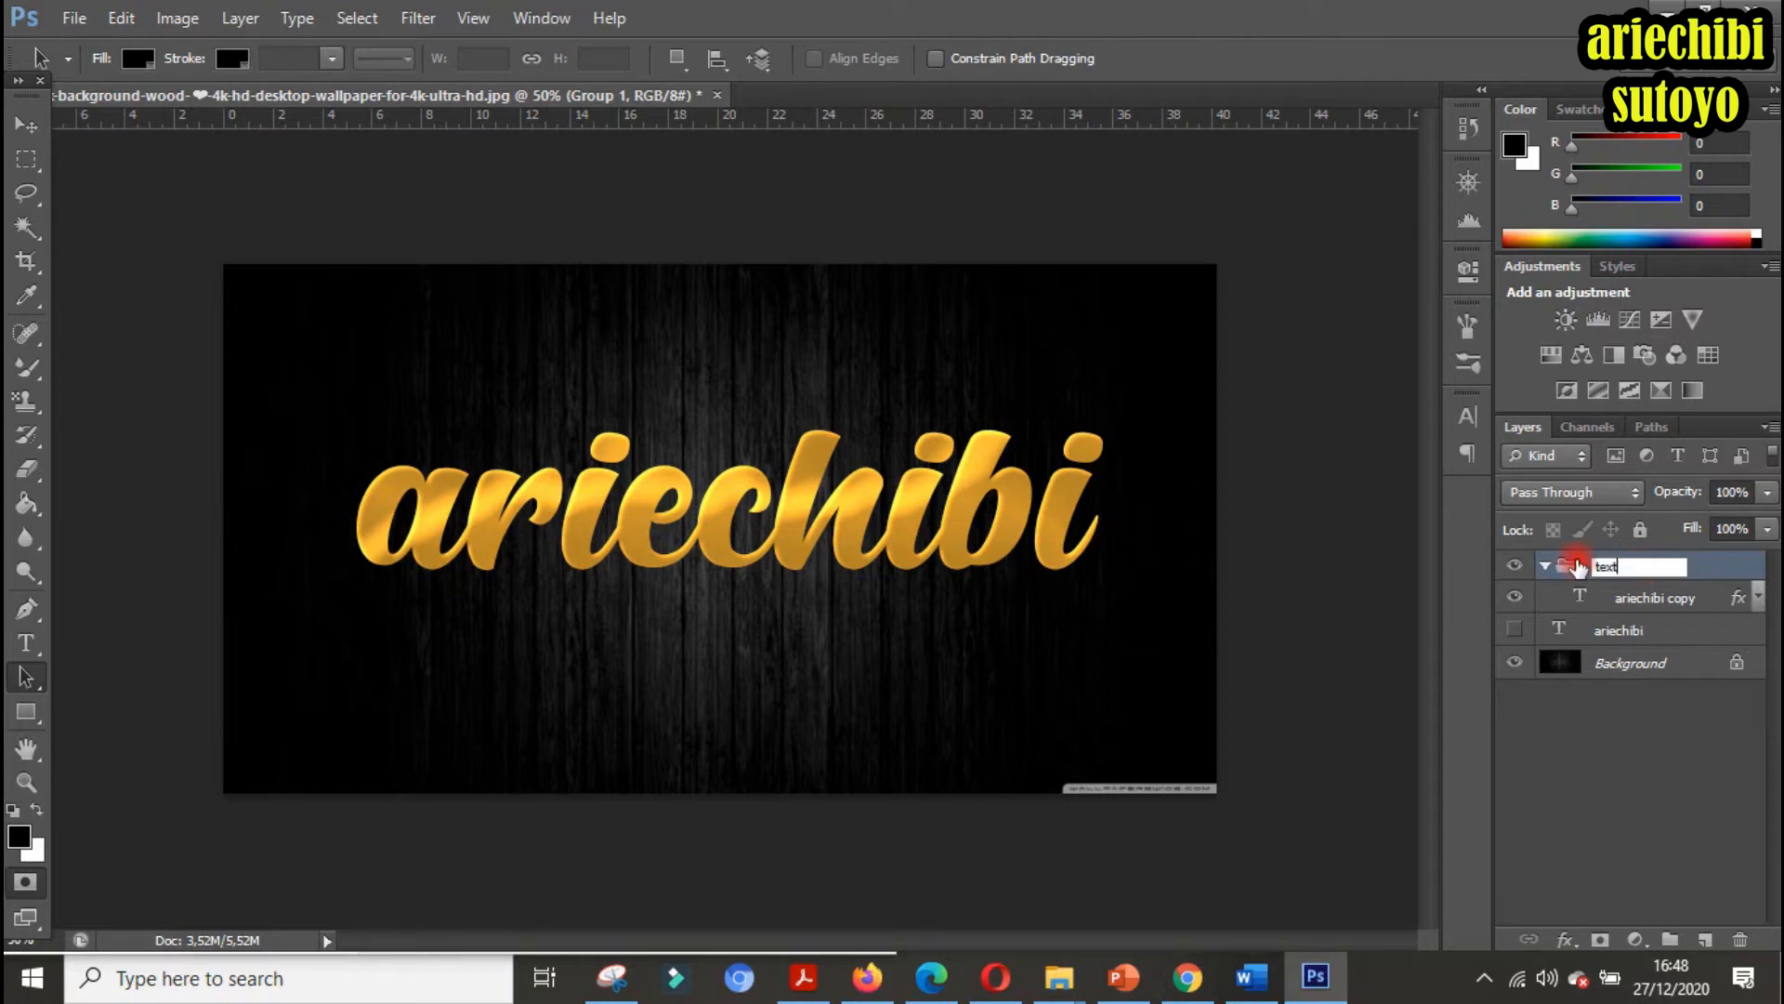
click(1734, 568)
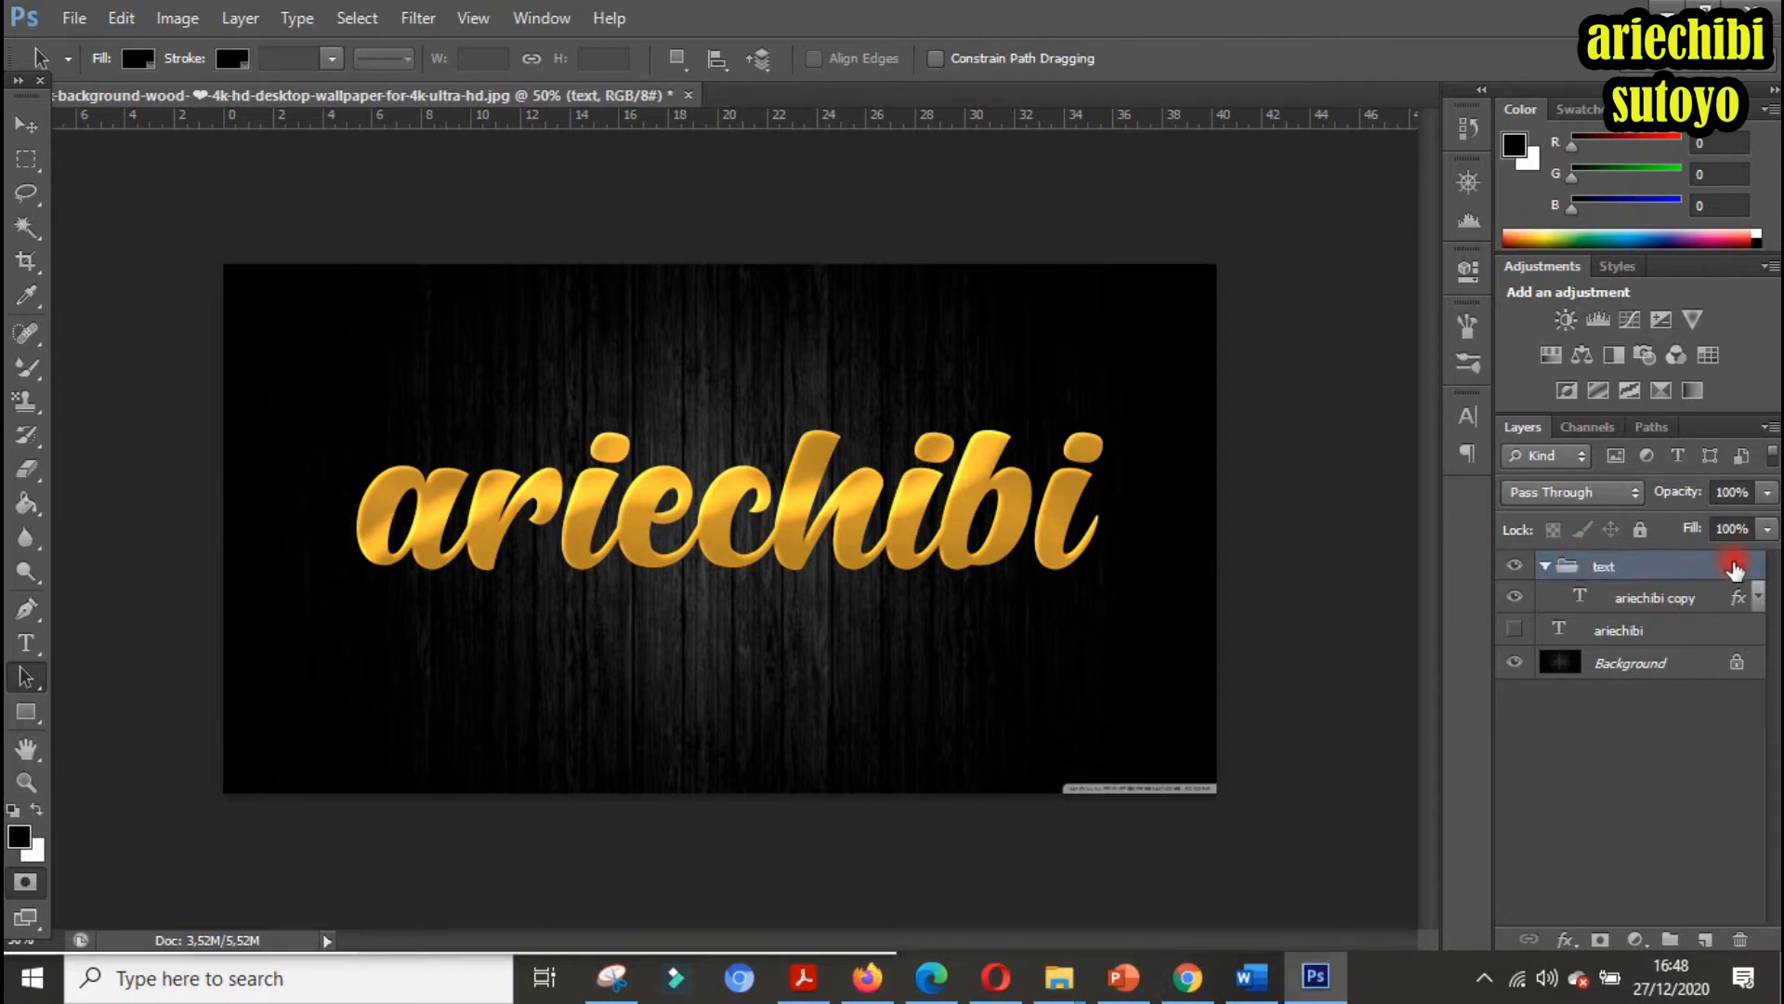
Collapse the text group and make the original text layer below it visible
click(1545, 566)
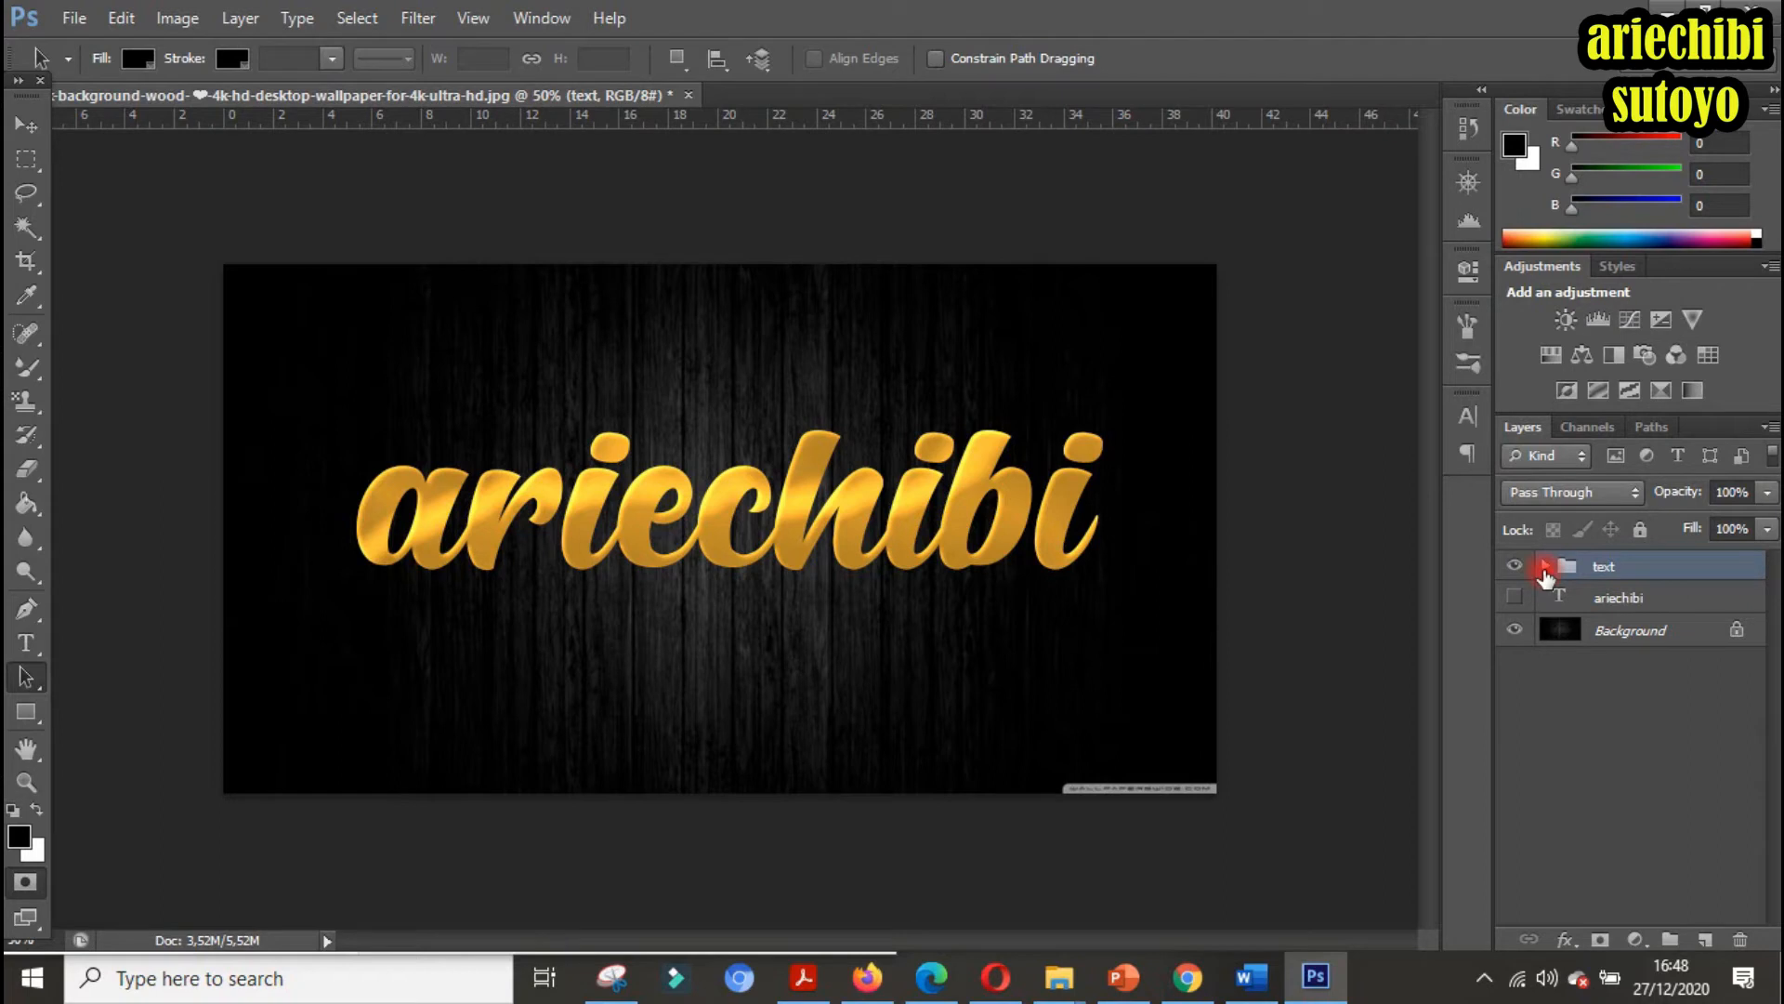
click(1515, 598)
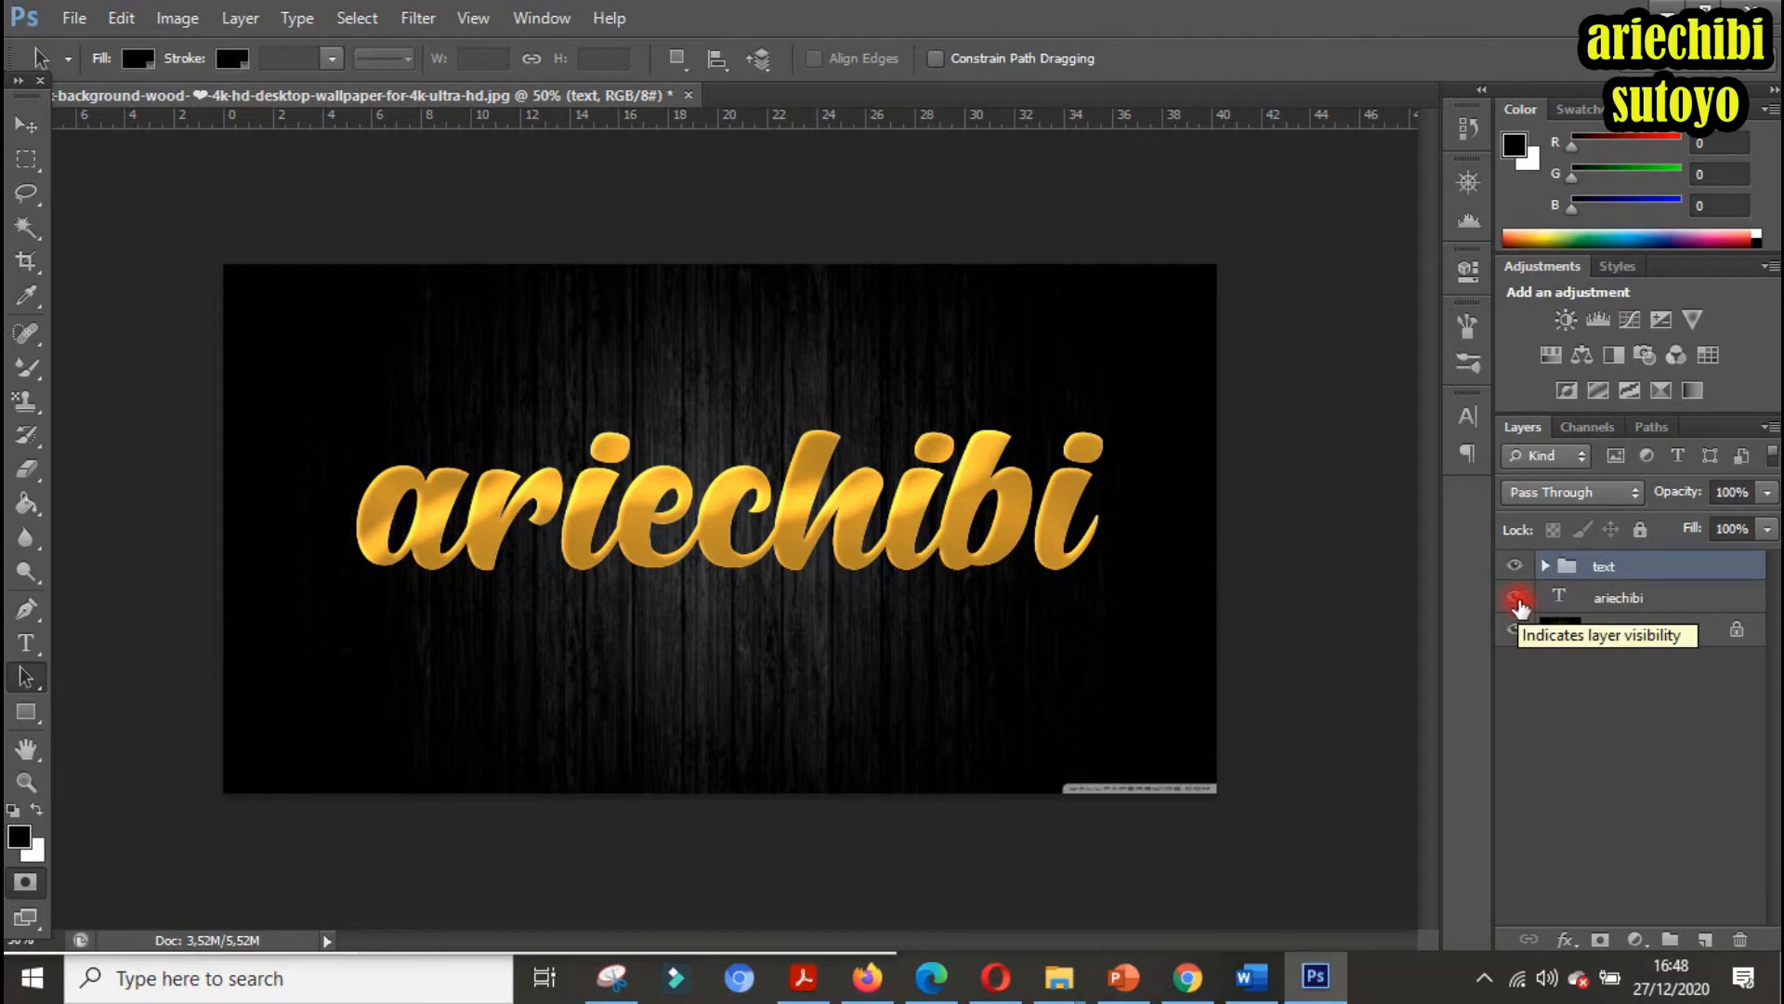
With Quick Mask mode on, select the original text layer below the text group and hide the text group
key(q)
click(1617, 598)
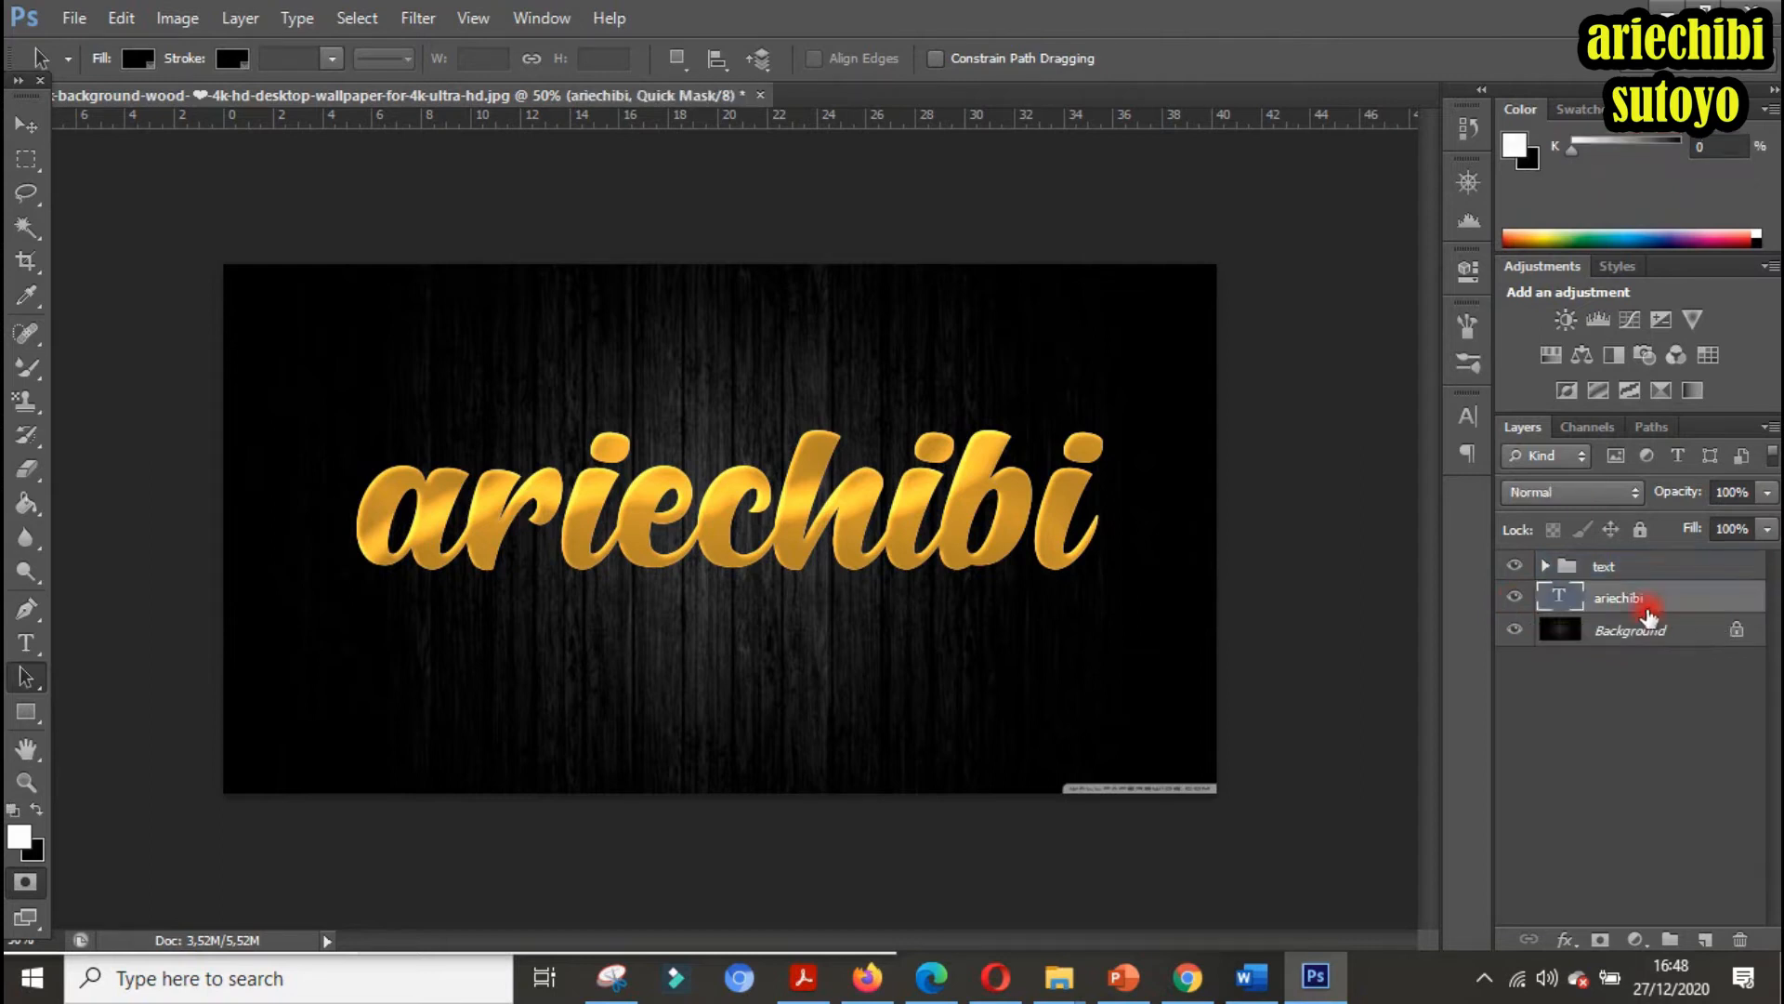
click(1514, 568)
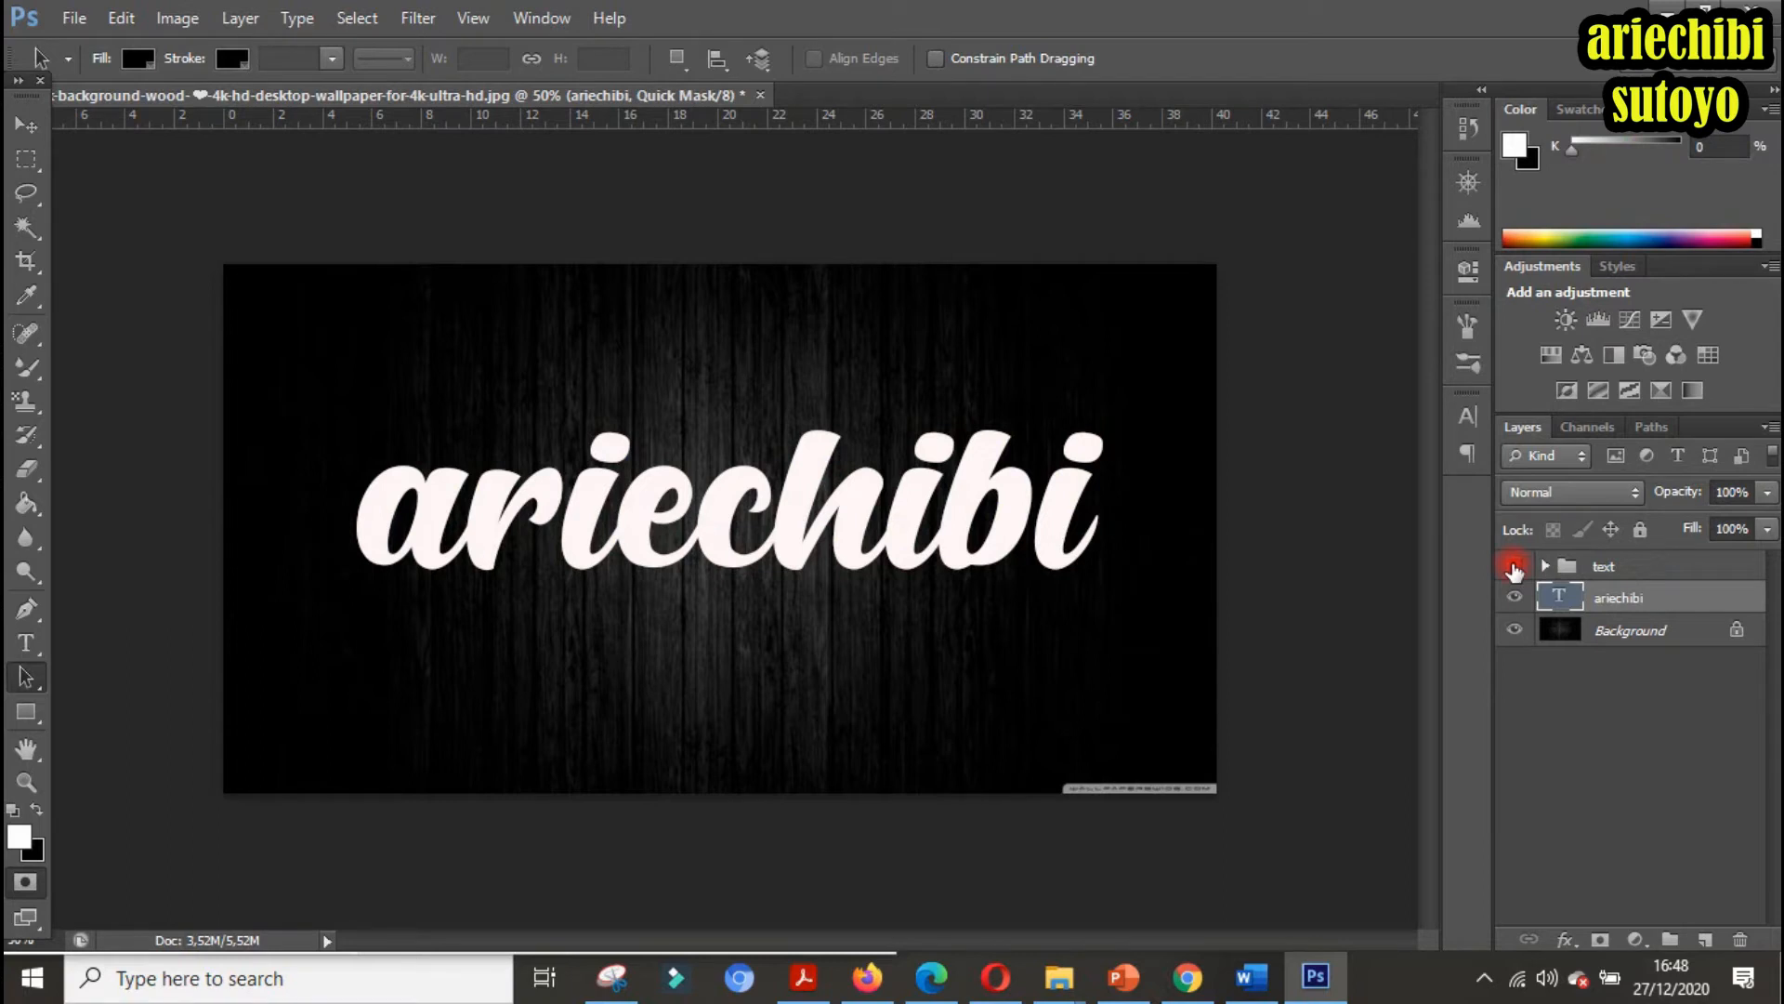
click(1514, 567)
click(1519, 568)
Show the Actions panel and enlarge it to fit the whole list of default actions
click(535, 18)
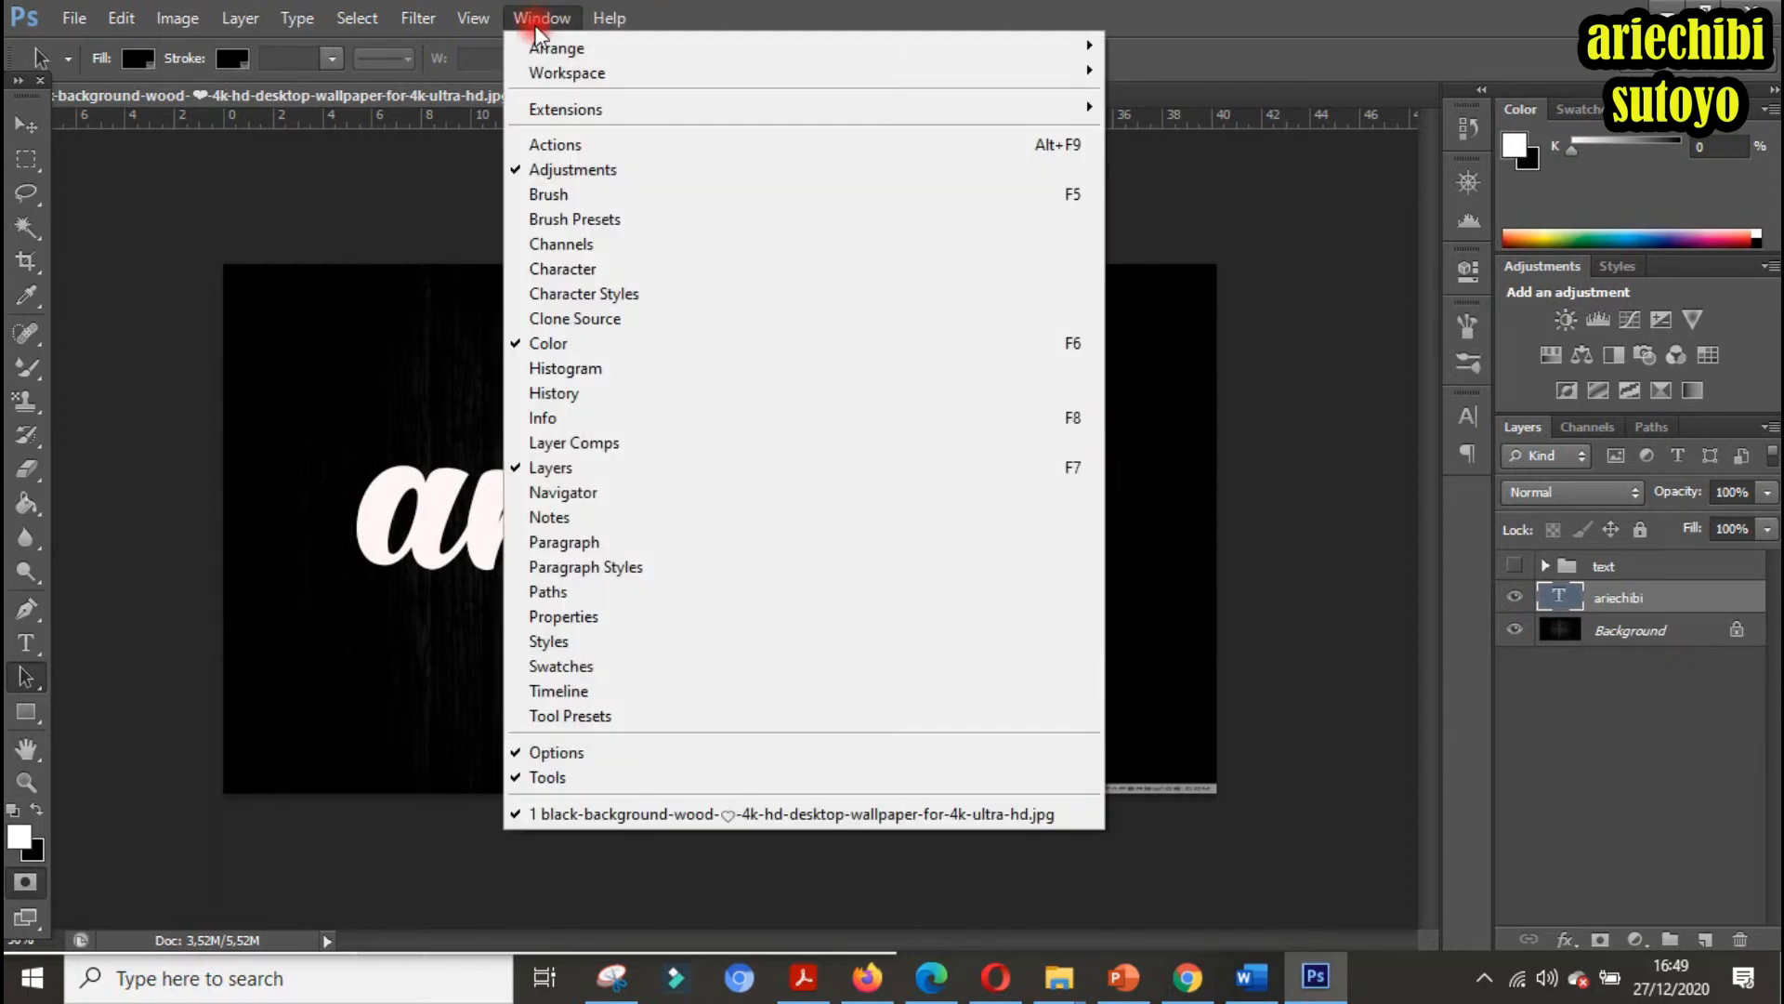
click(598, 141)
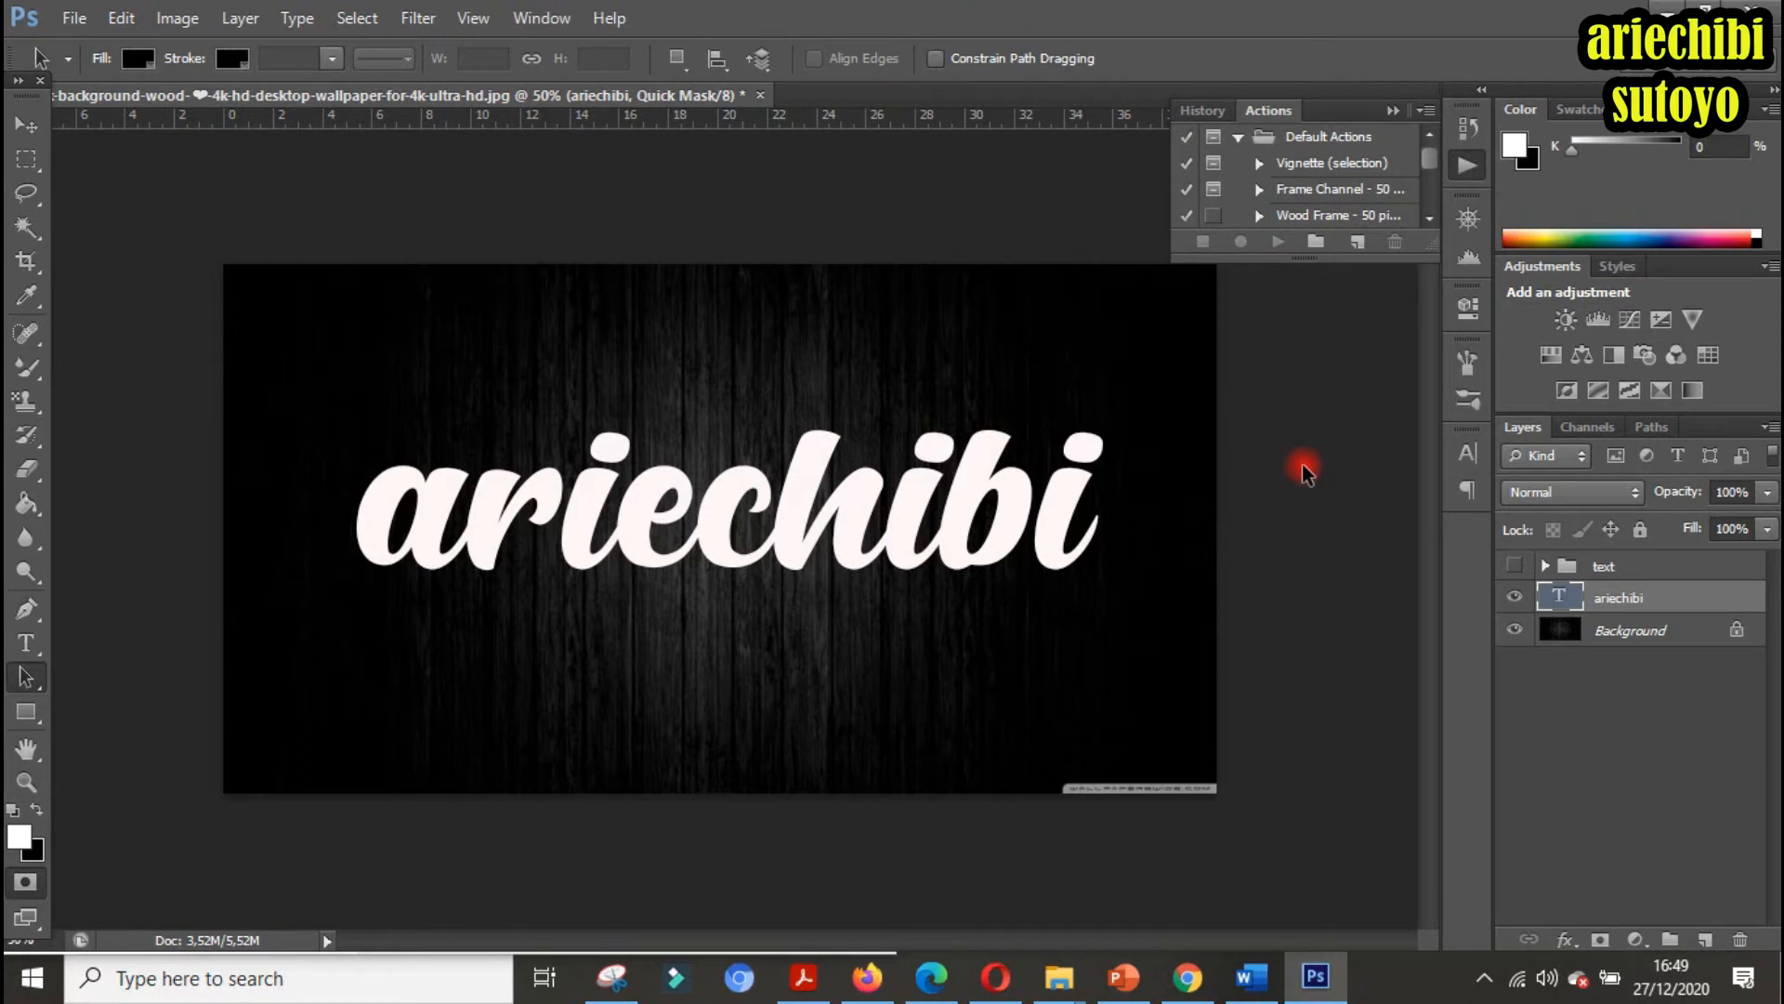
drag(1303, 260, 1373, 615)
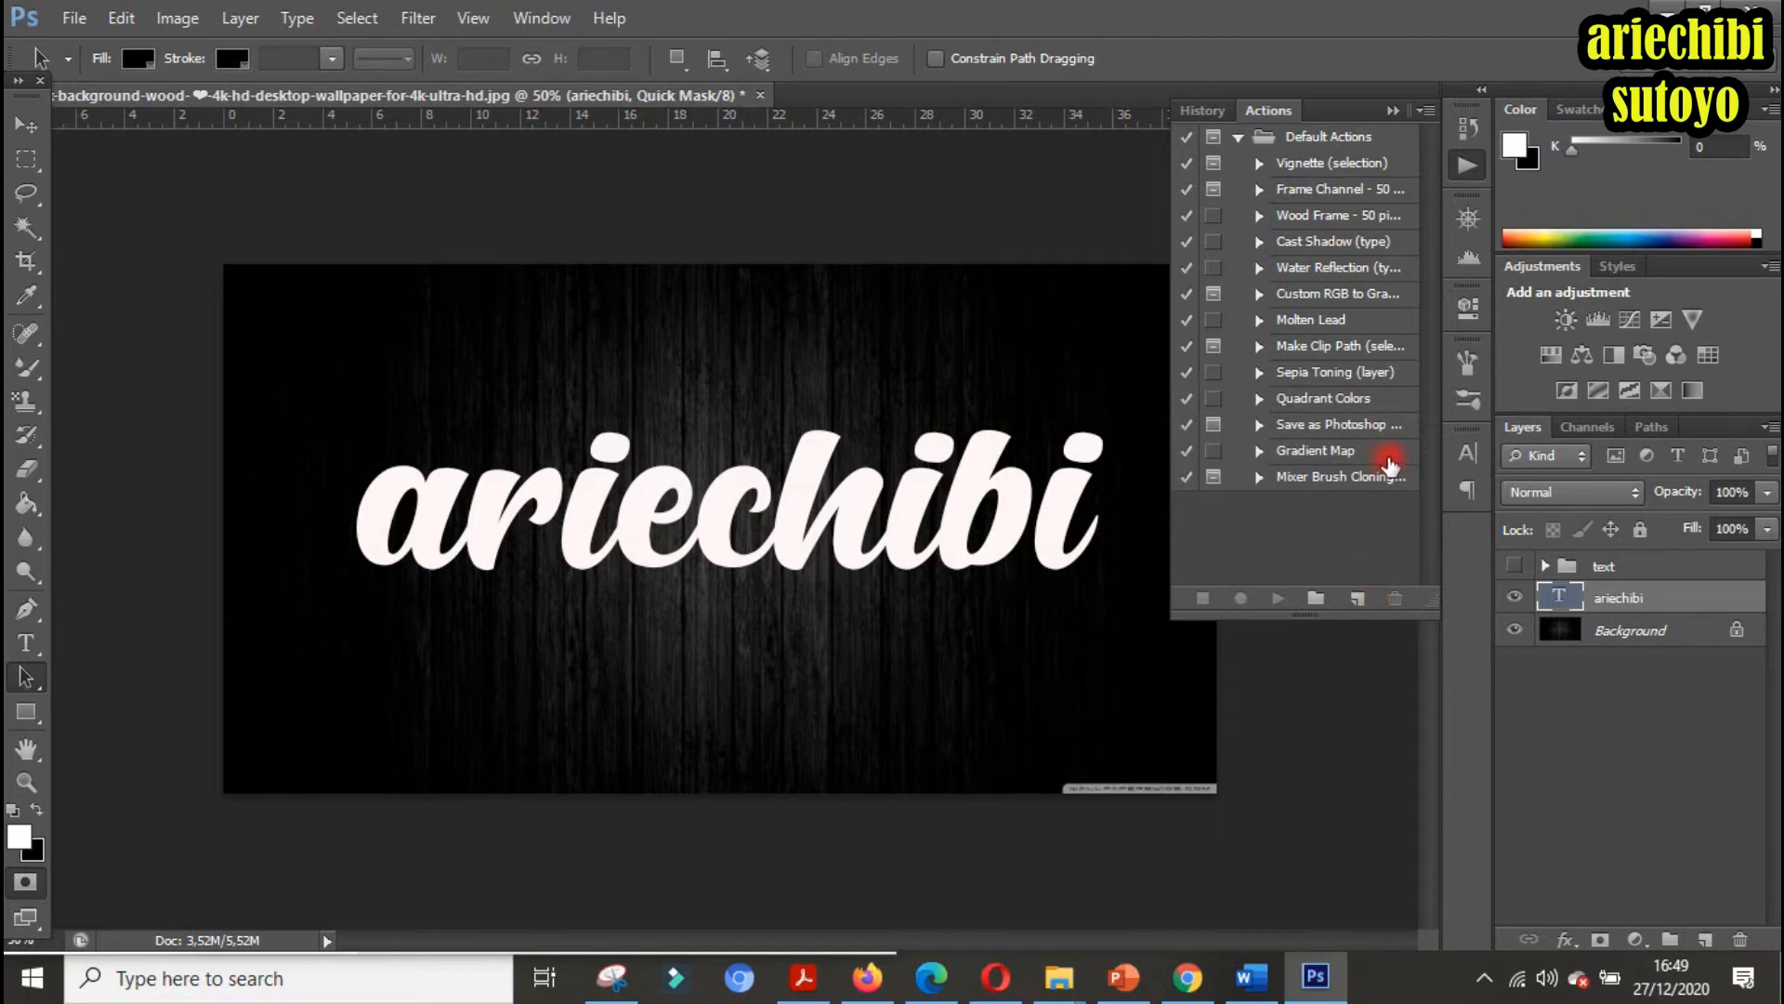
Load the action file 3D Extruder Action.atn from youtube > PS GOLD > Startup File & Action on the New Volume (F:) drive
click(1419, 113)
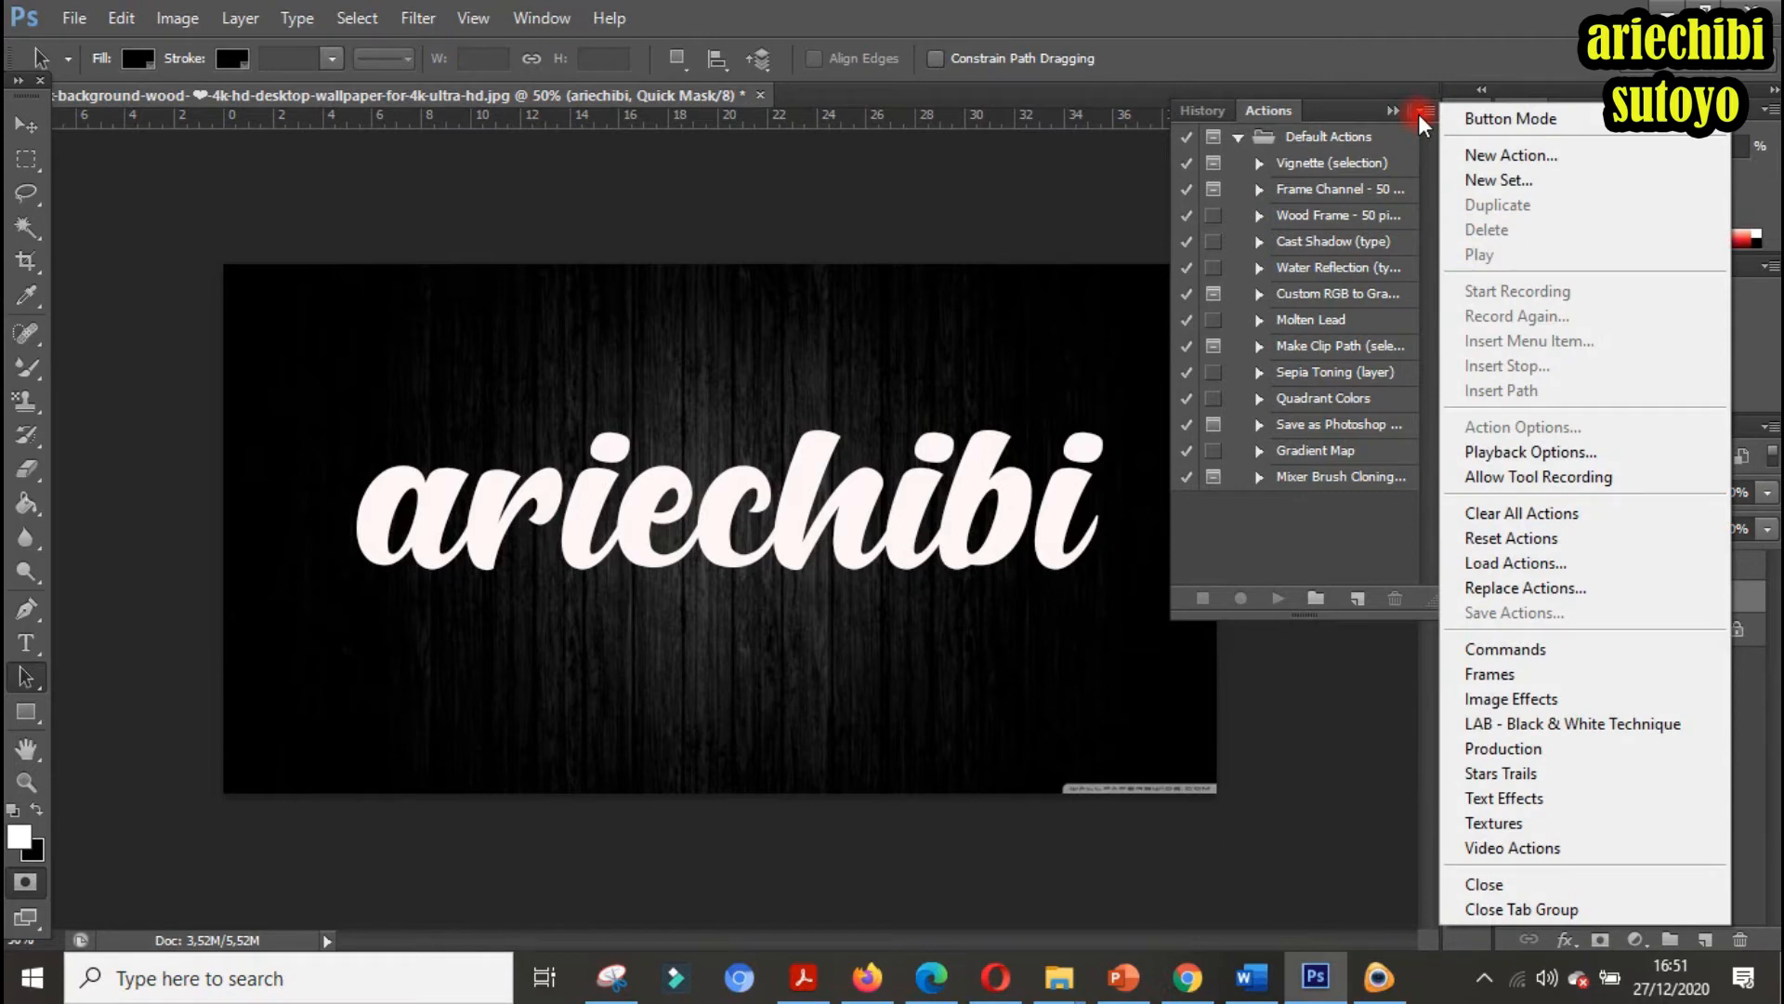
click(1514, 561)
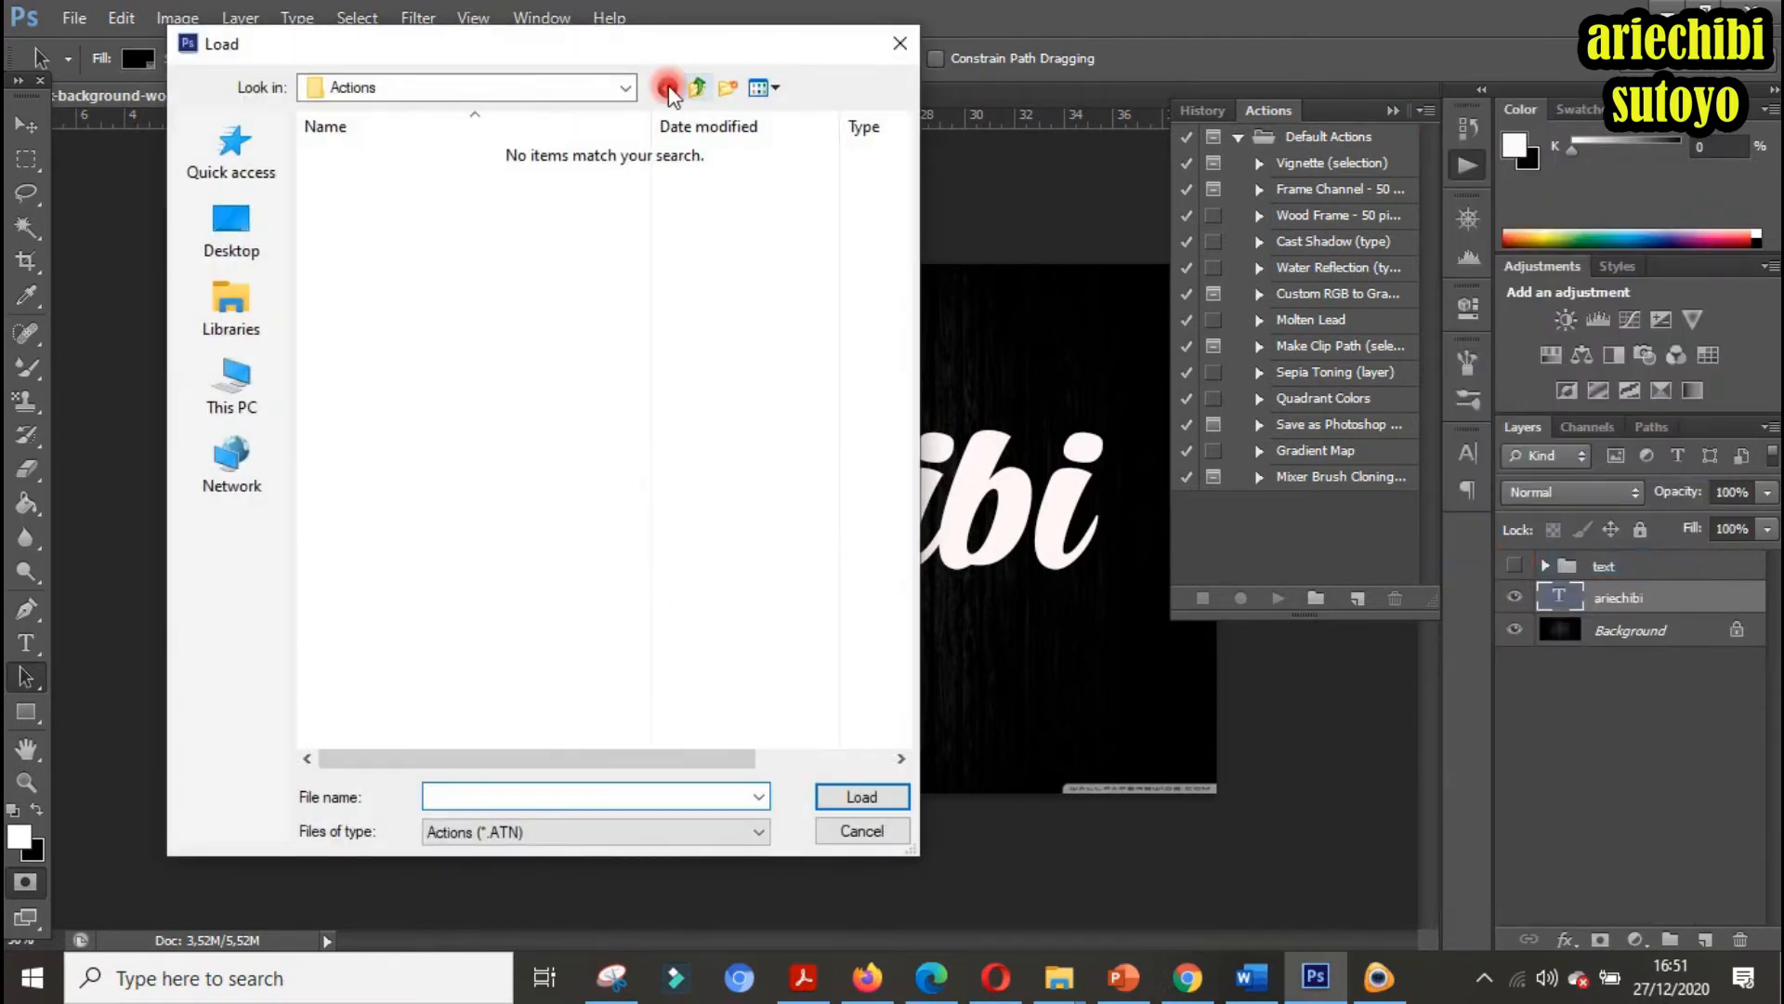
click(630, 87)
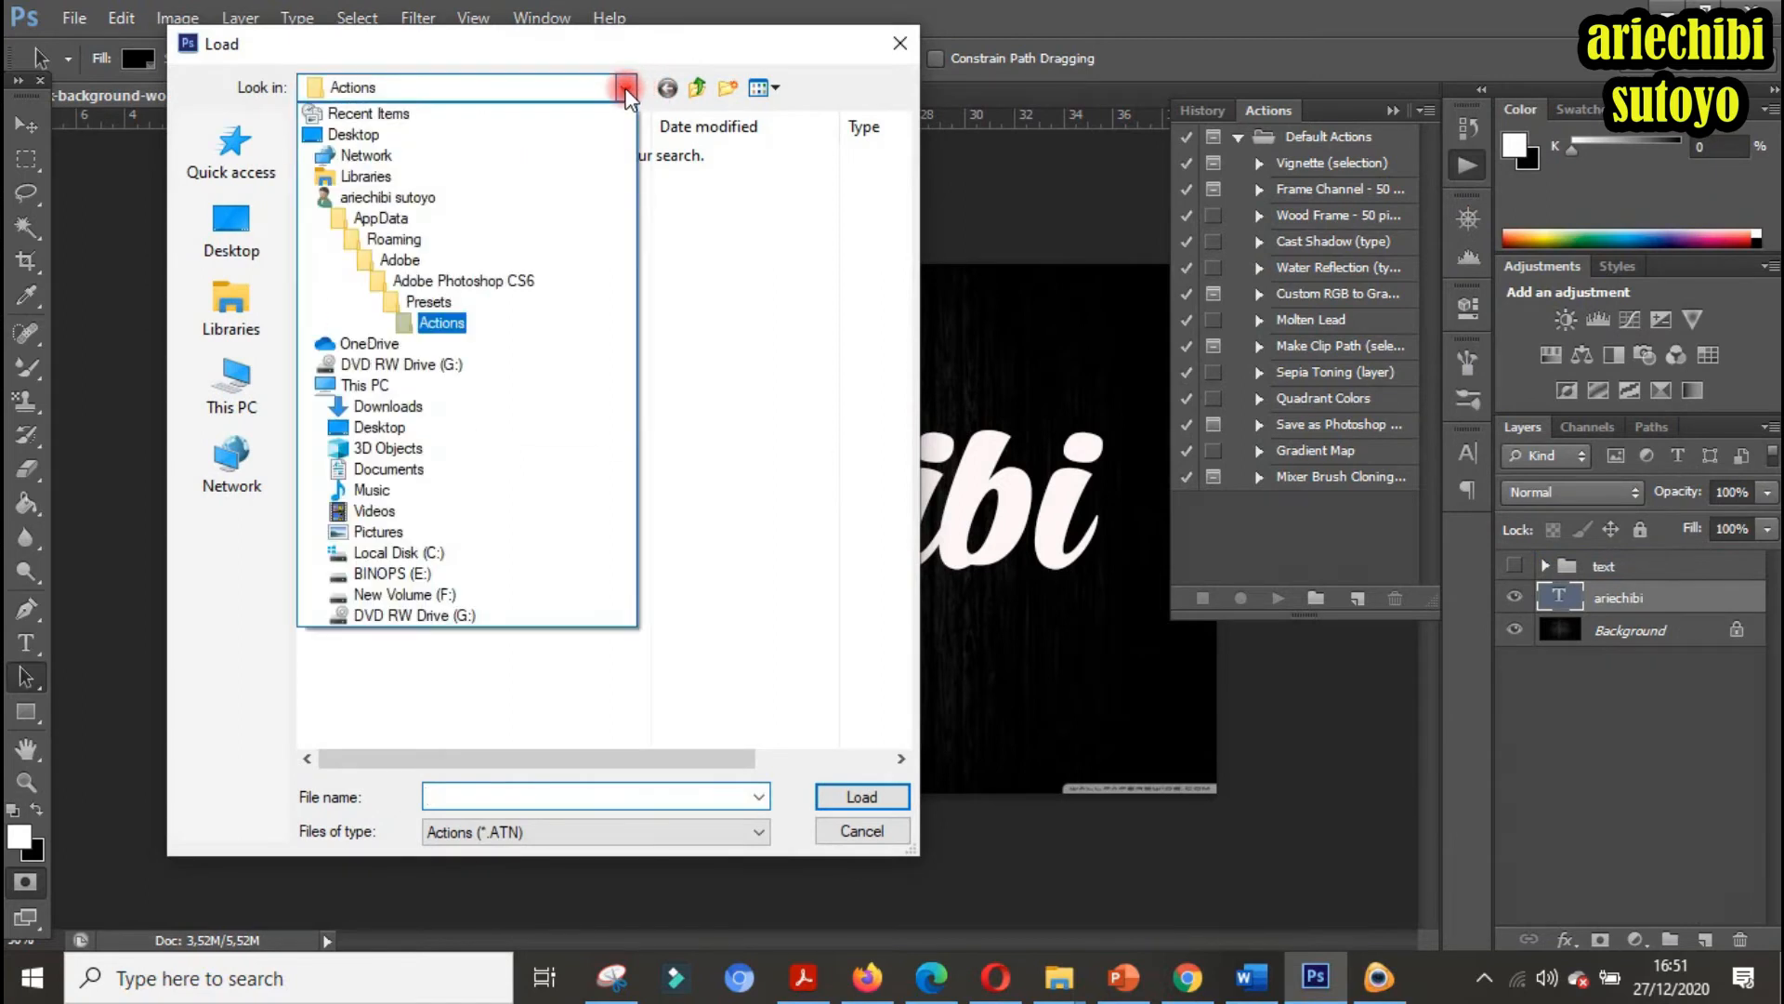
click(455, 302)
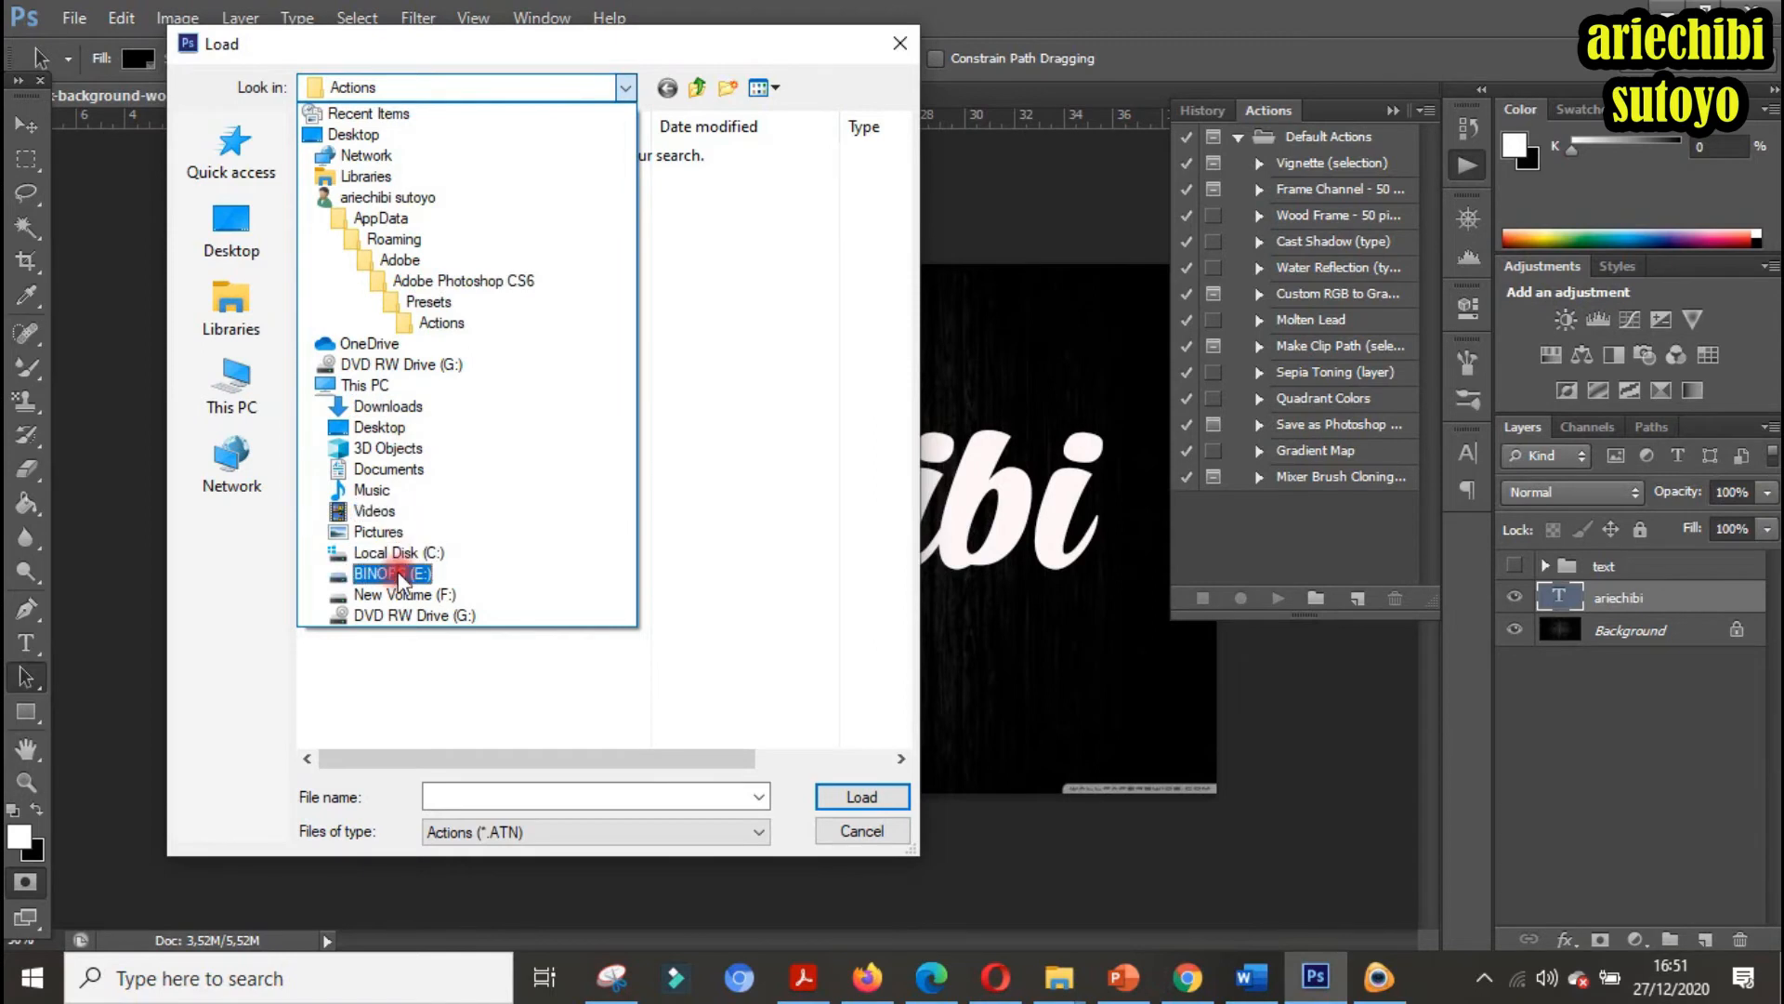
click(401, 595)
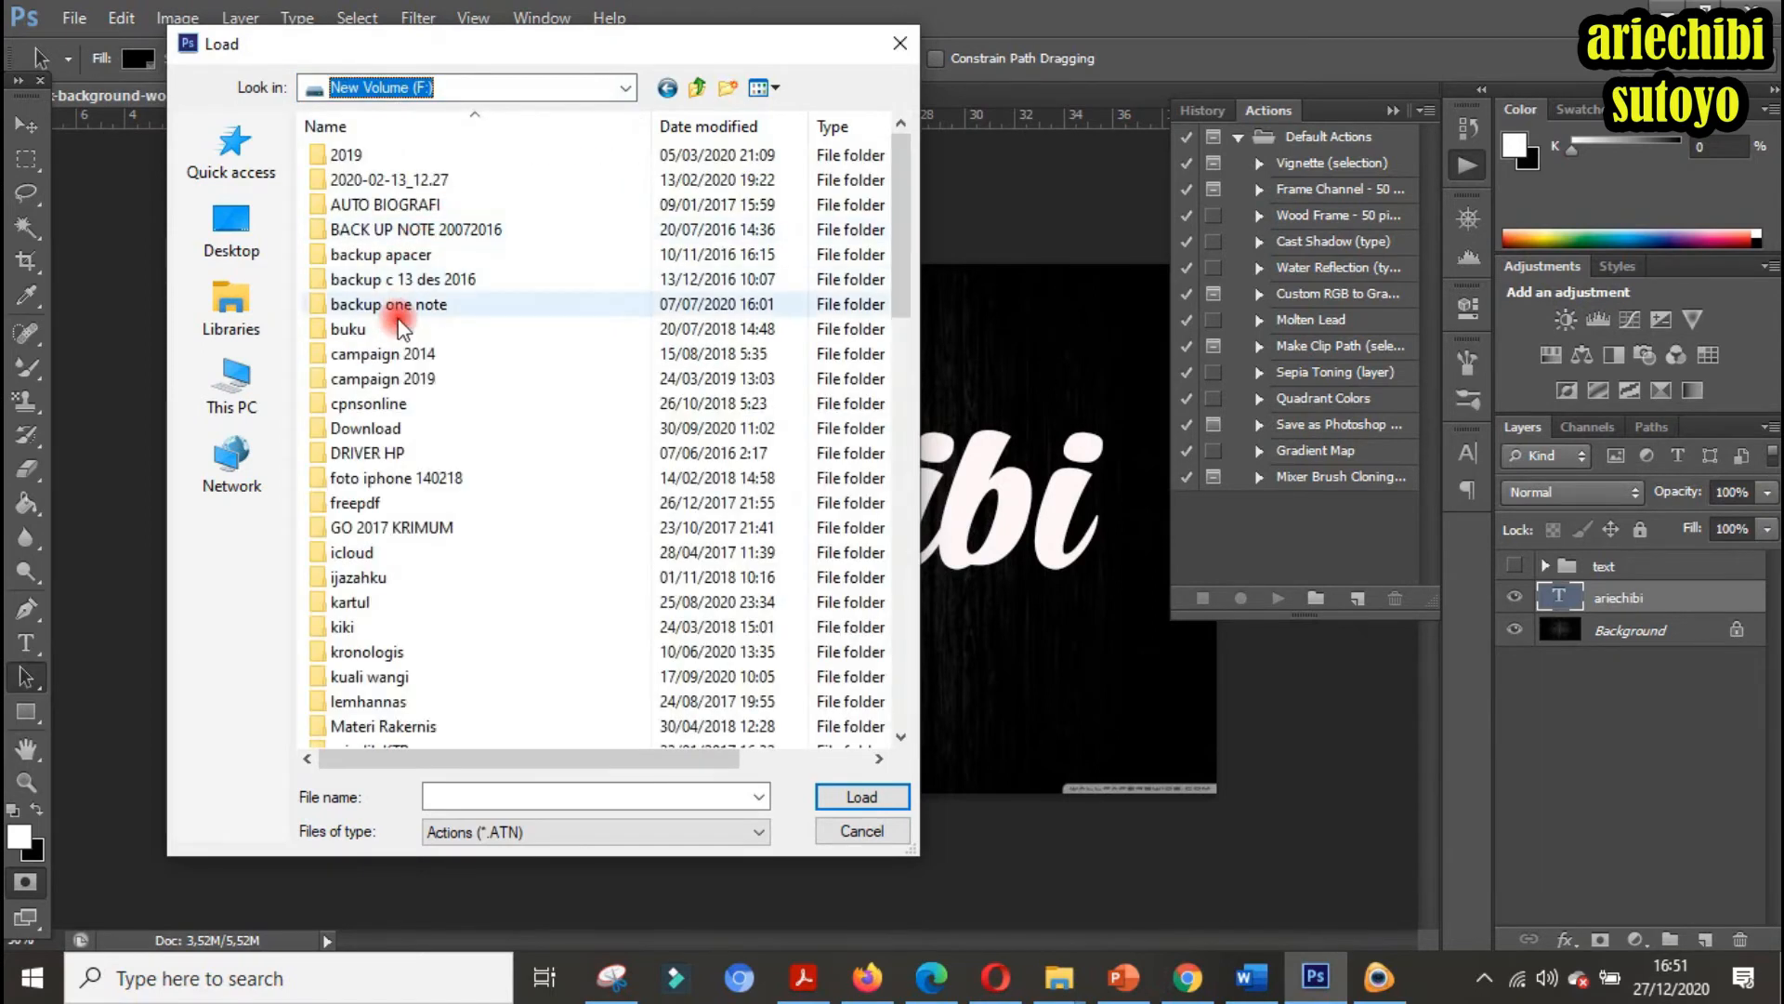
scroll(435, 492, down, 10)
double_click(358, 651)
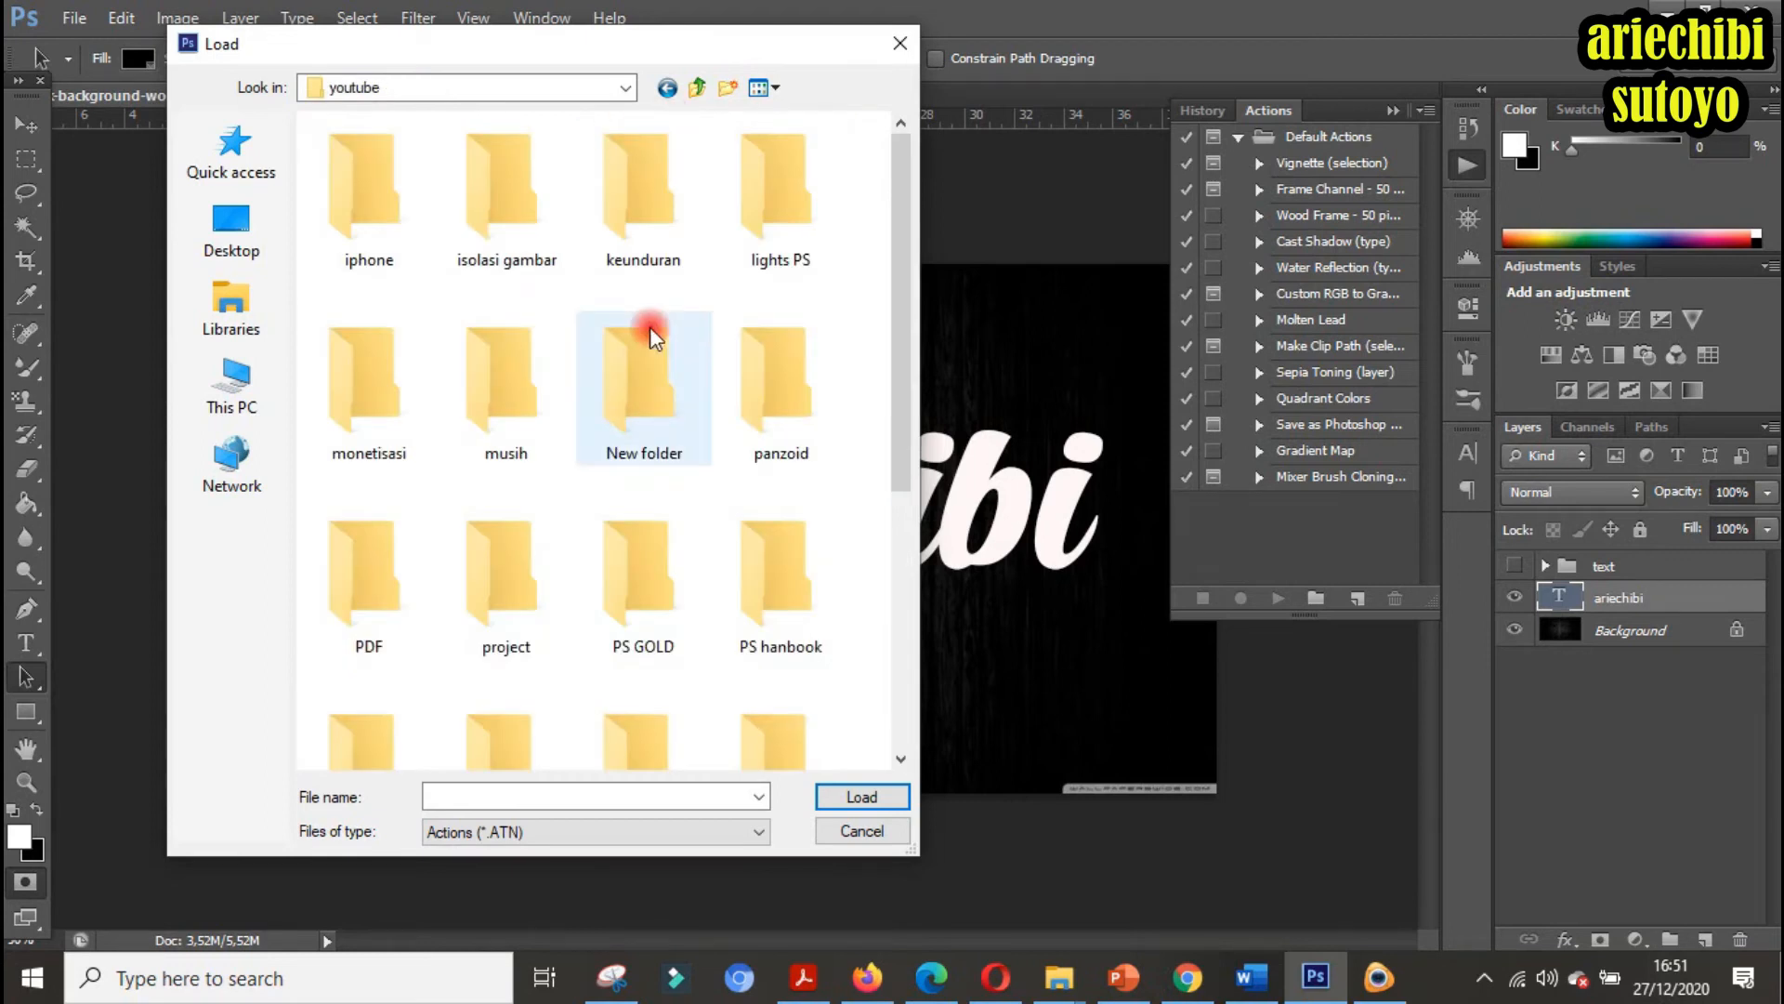
double_click(639, 585)
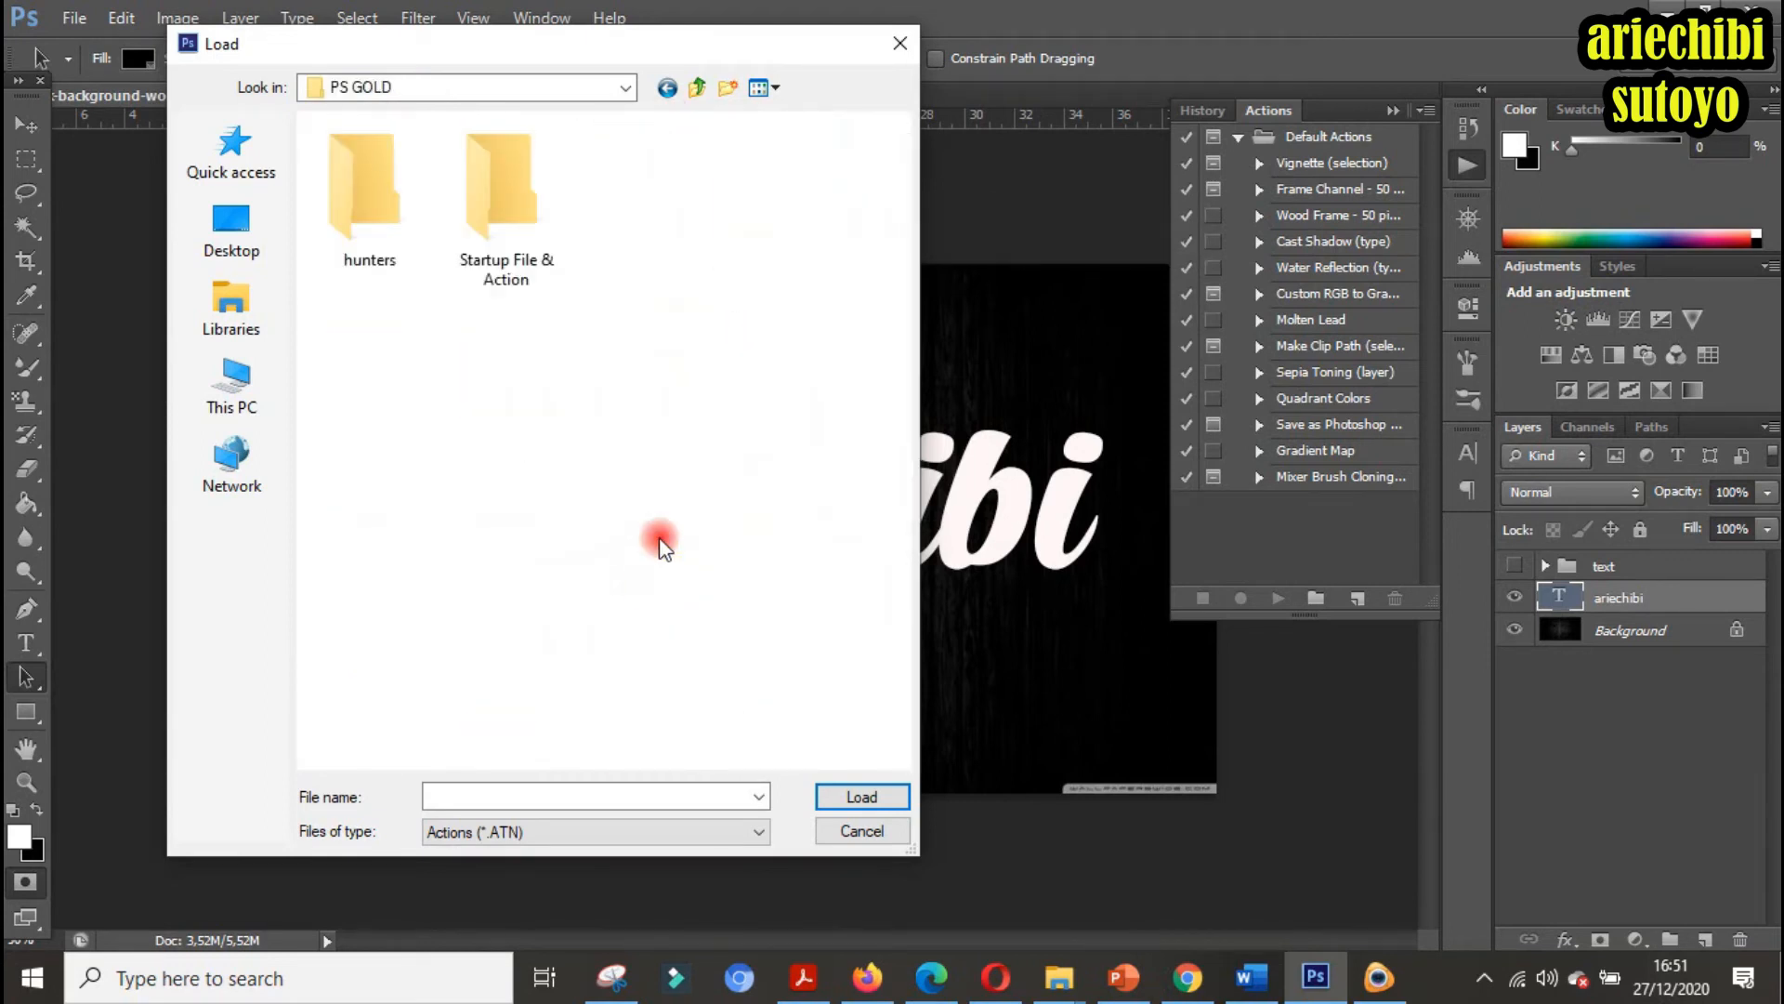
double_click(509, 183)
click(392, 186)
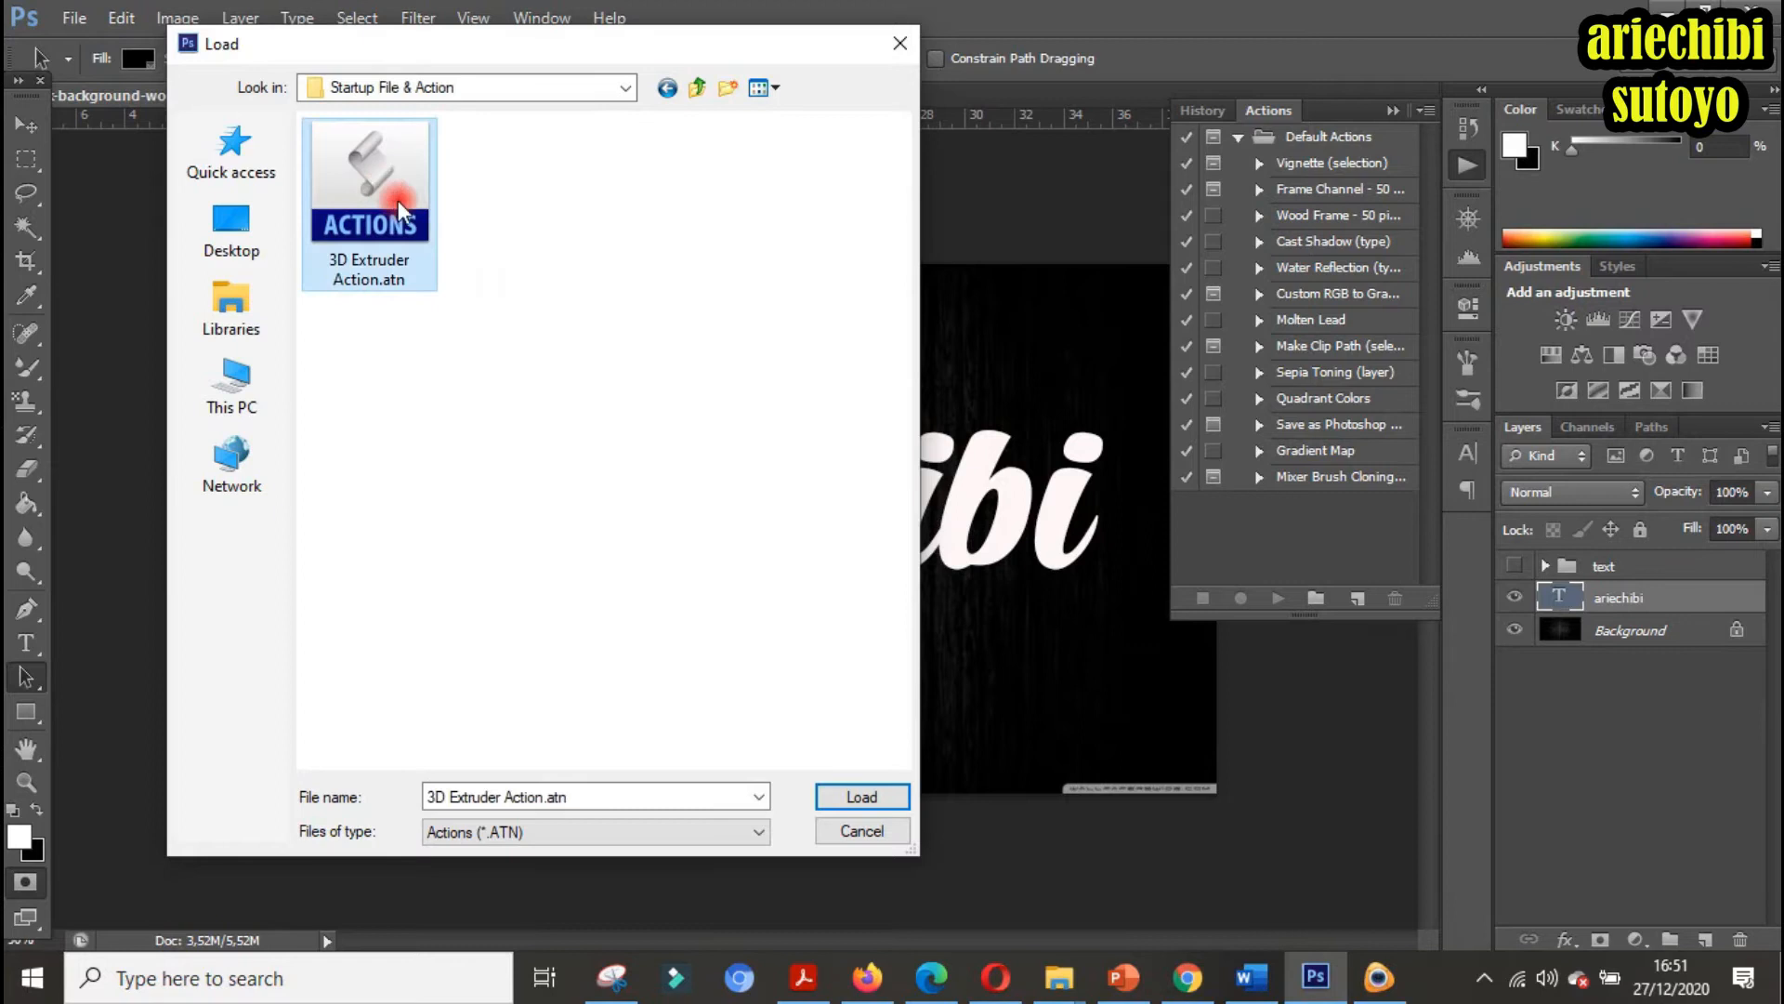
click(845, 791)
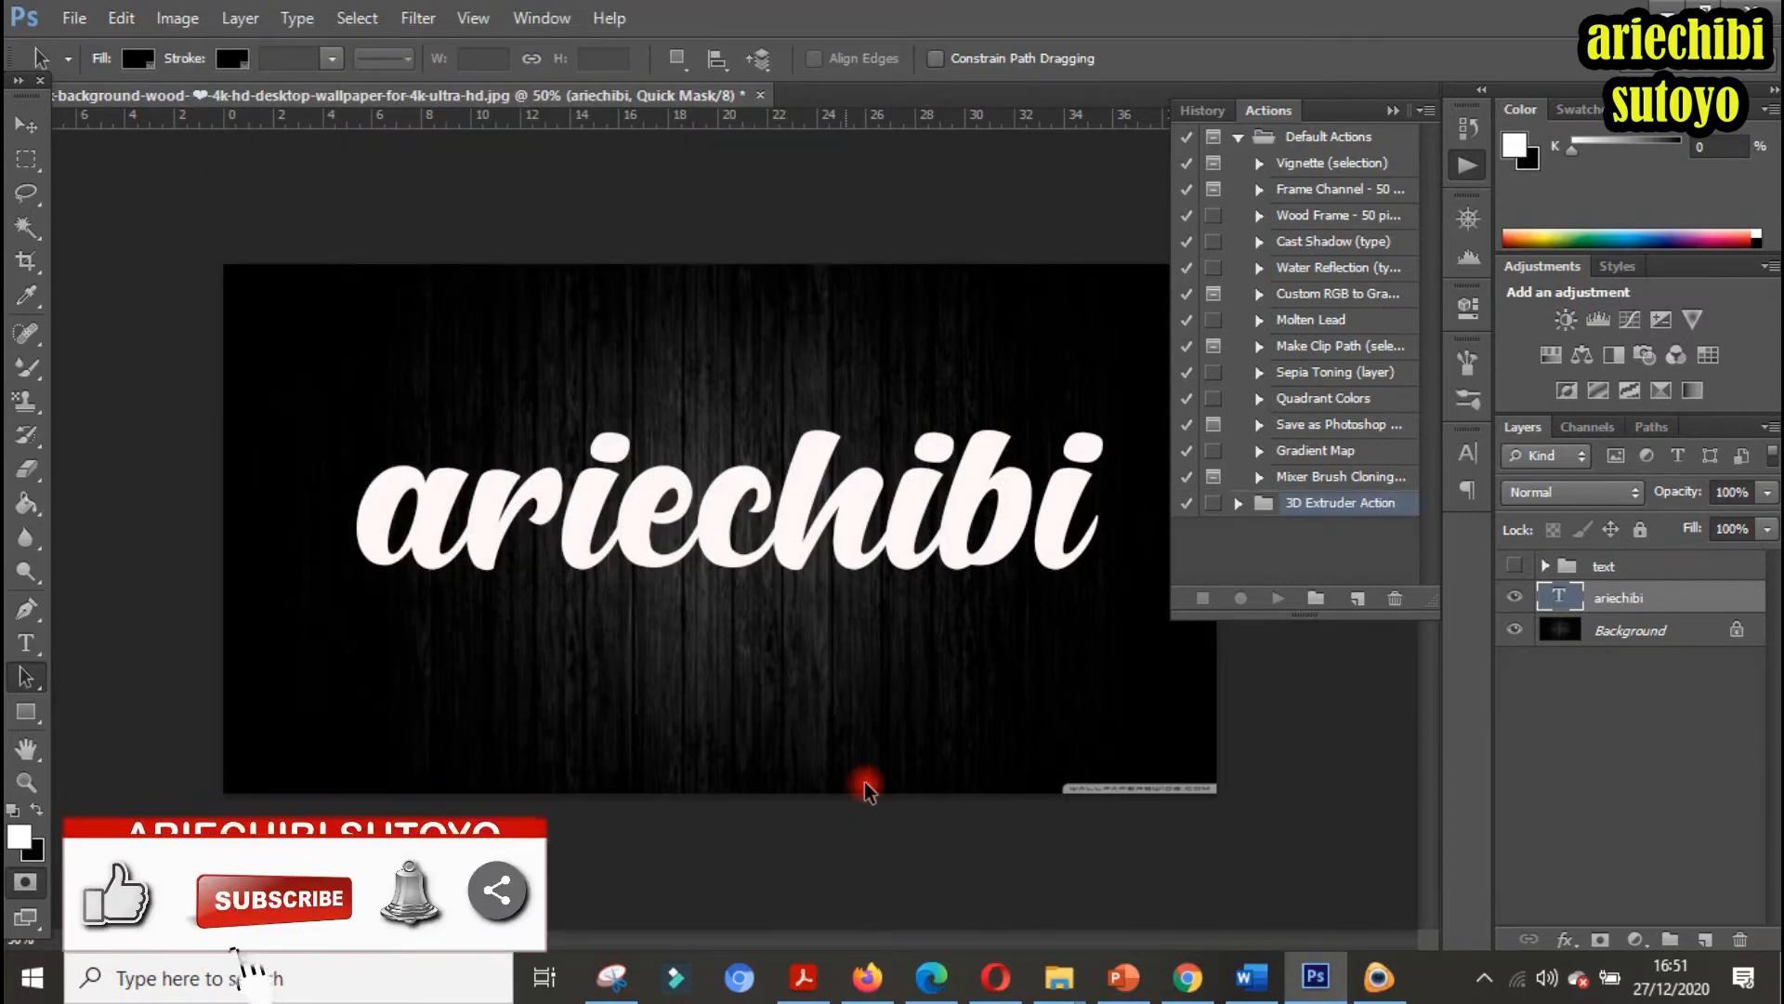
Expand the 3D Extruder Action set and play its 99.8% action repeatedly on the text layer until copy 50 exists
click(1238, 503)
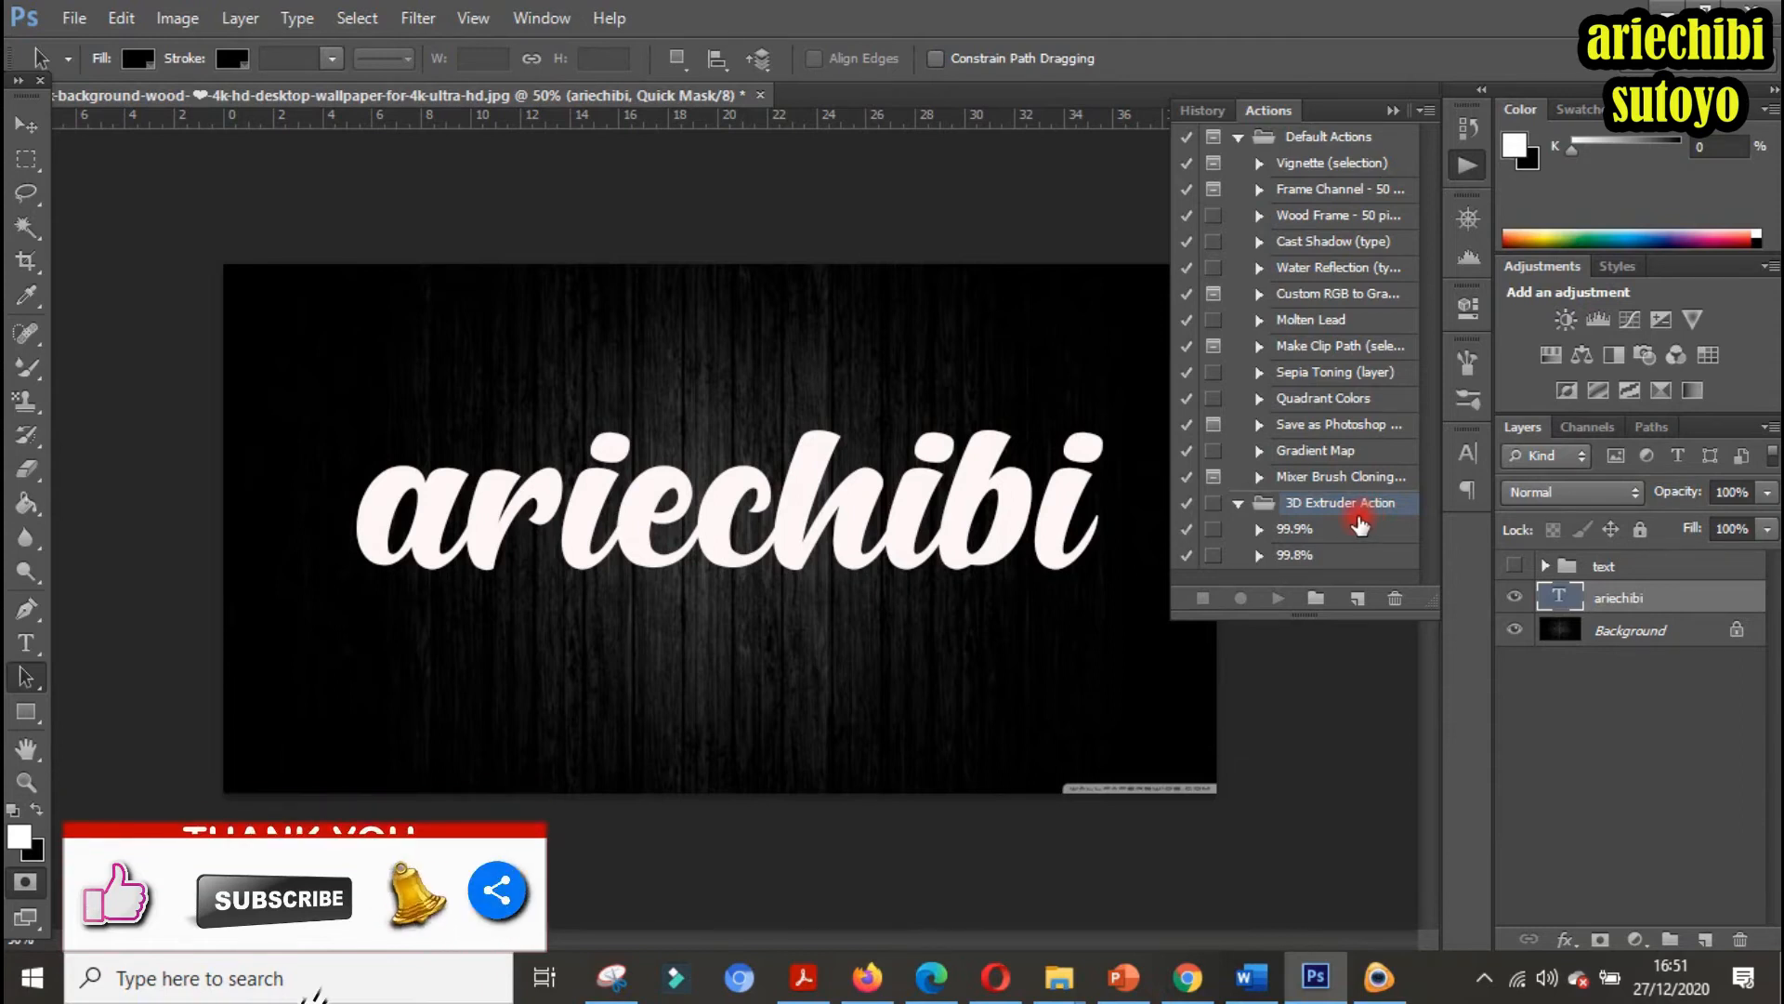
click(1290, 556)
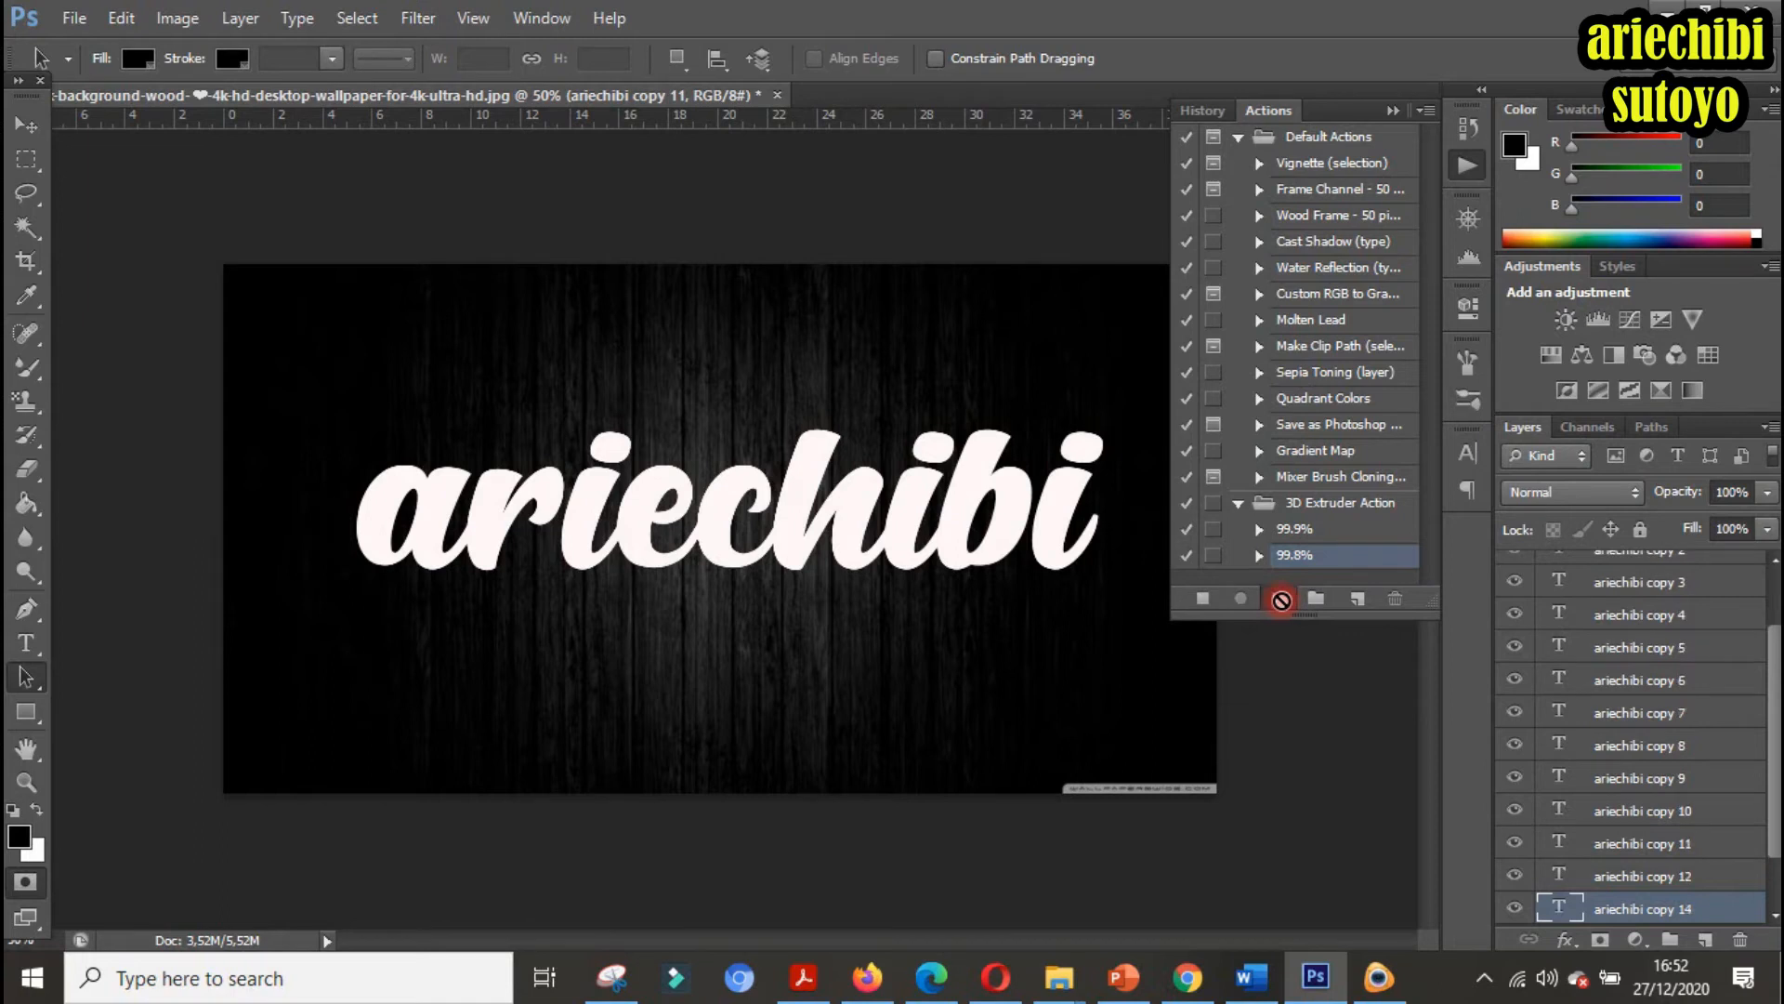
click(1282, 601)
click(1281, 601)
click(1281, 602)
click(1281, 601)
click(1281, 599)
click(1281, 599)
click(1281, 599)
click(1281, 599)
click(1282, 599)
click(1282, 599)
click(1282, 599)
click(1281, 600)
click(1281, 600)
click(1281, 599)
click(1281, 599)
click(1282, 599)
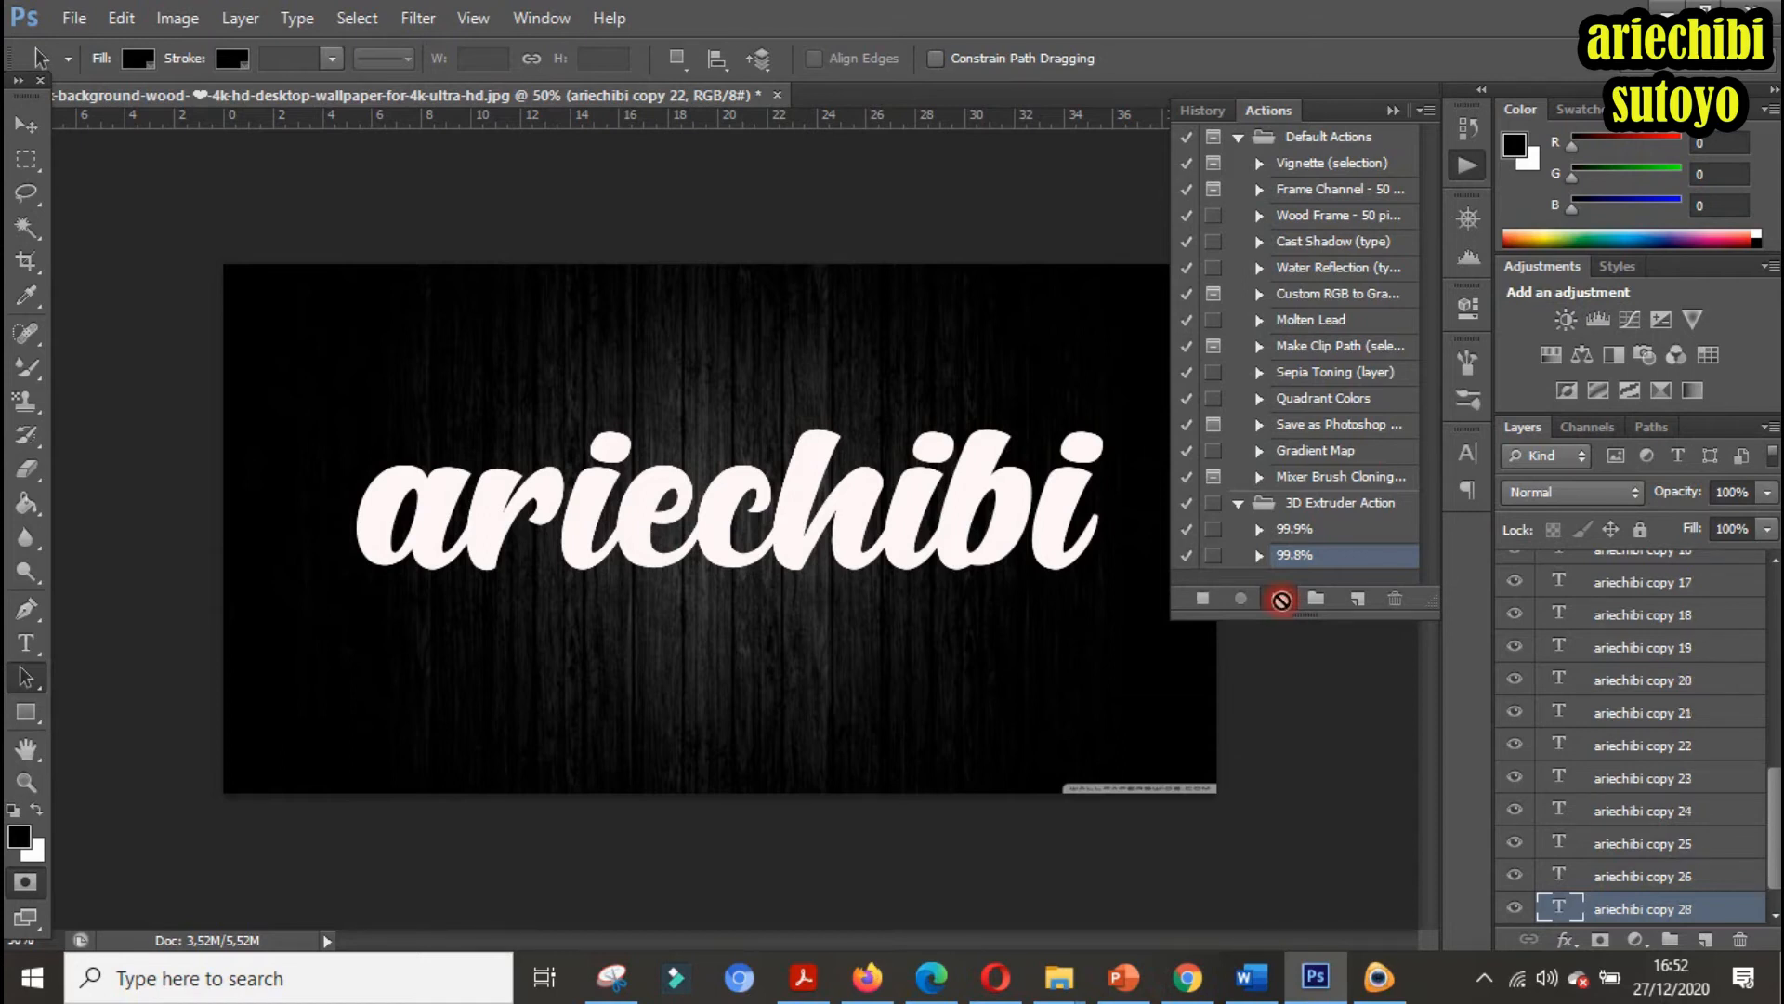
click(1281, 600)
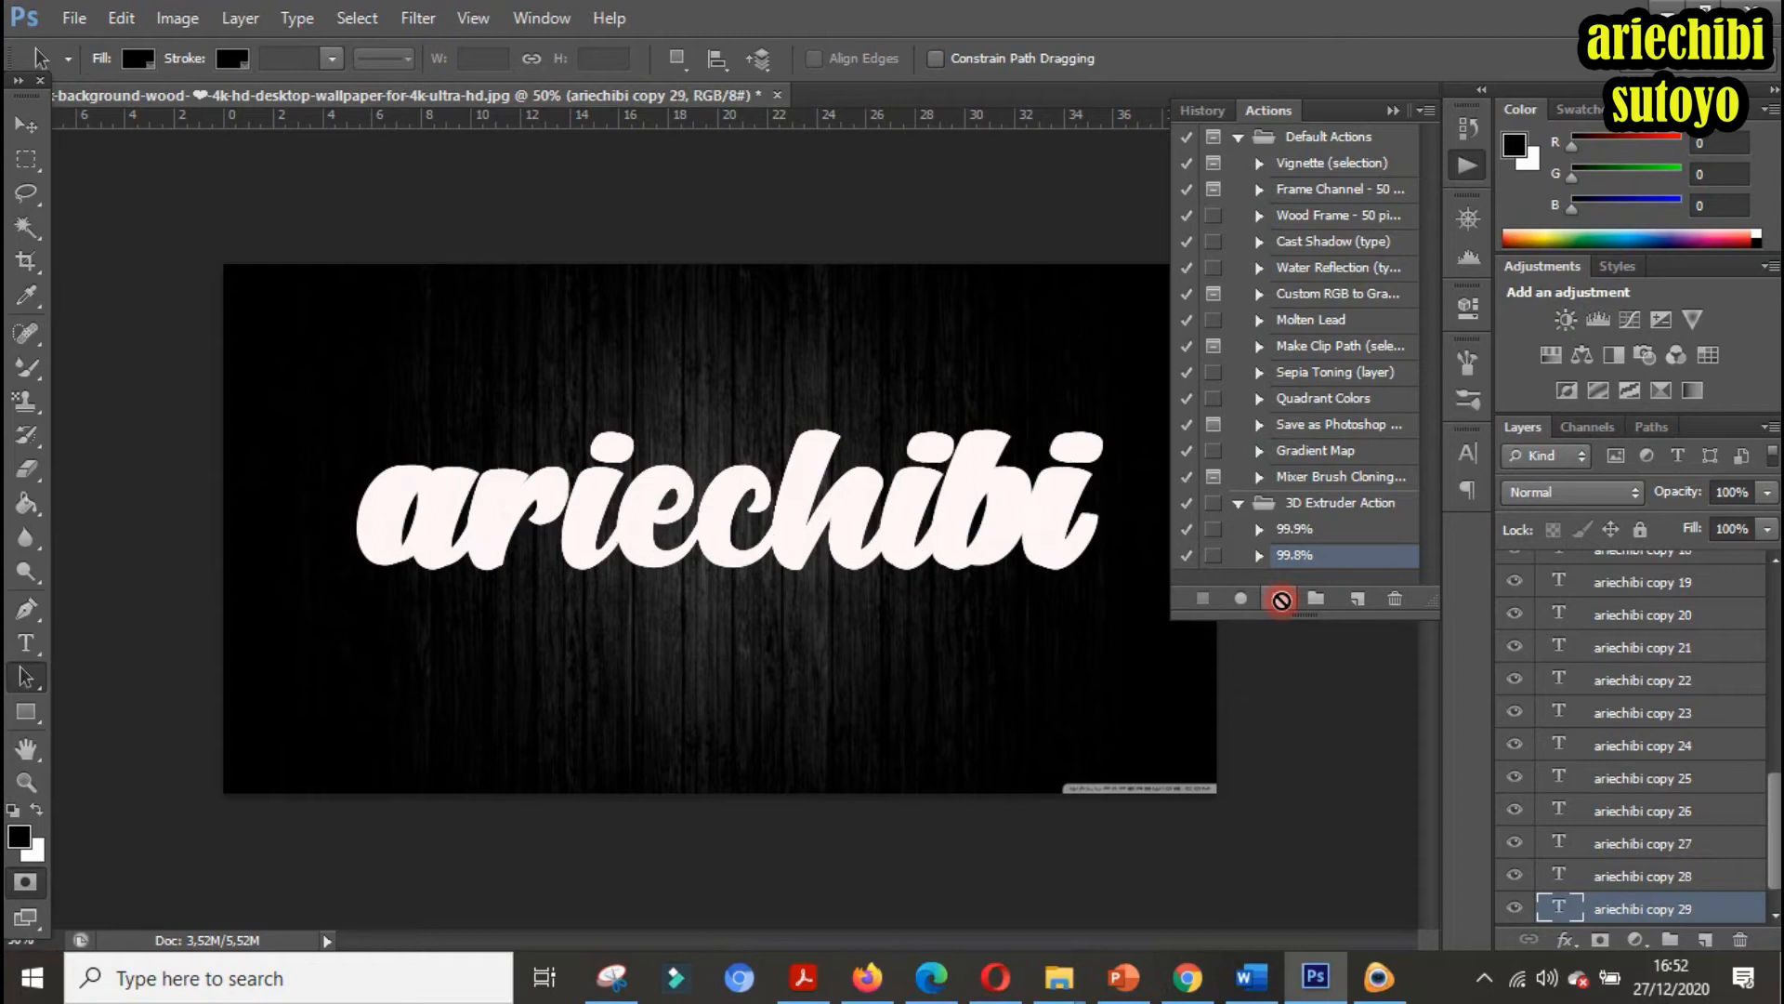
click(1282, 599)
click(1281, 600)
click(1281, 599)
click(1282, 599)
click(1281, 599)
click(1281, 599)
click(1281, 599)
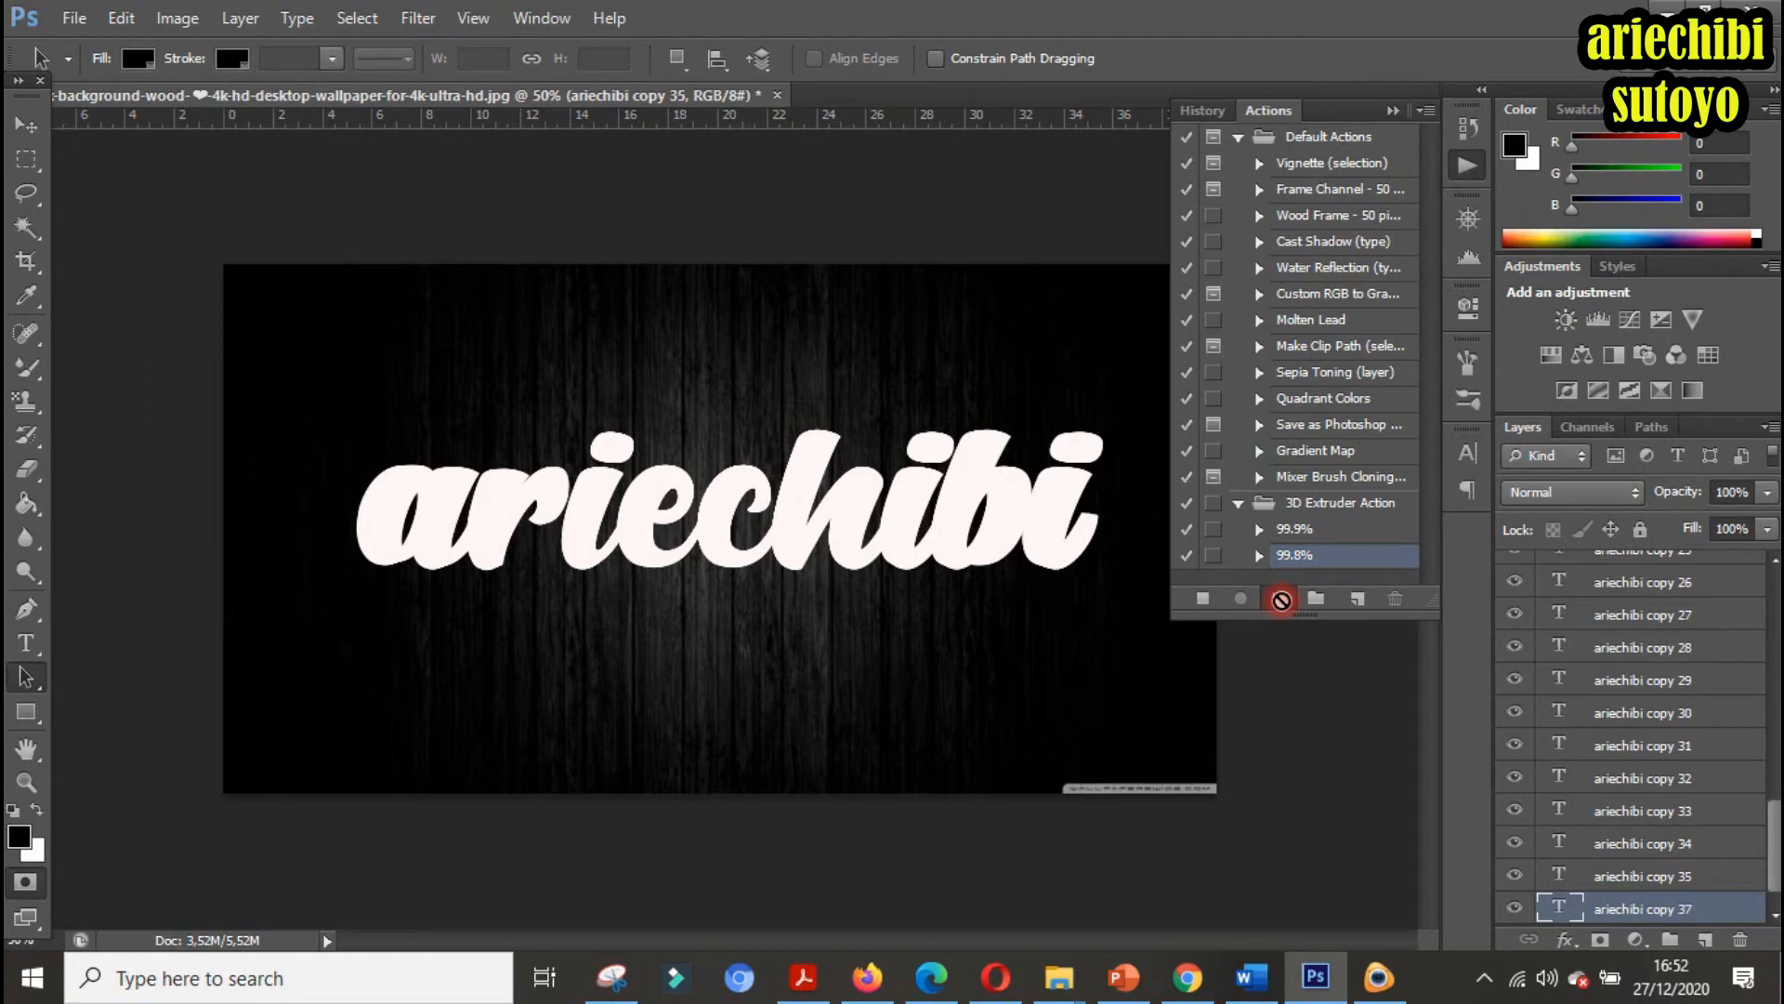
click(1281, 599)
click(1282, 599)
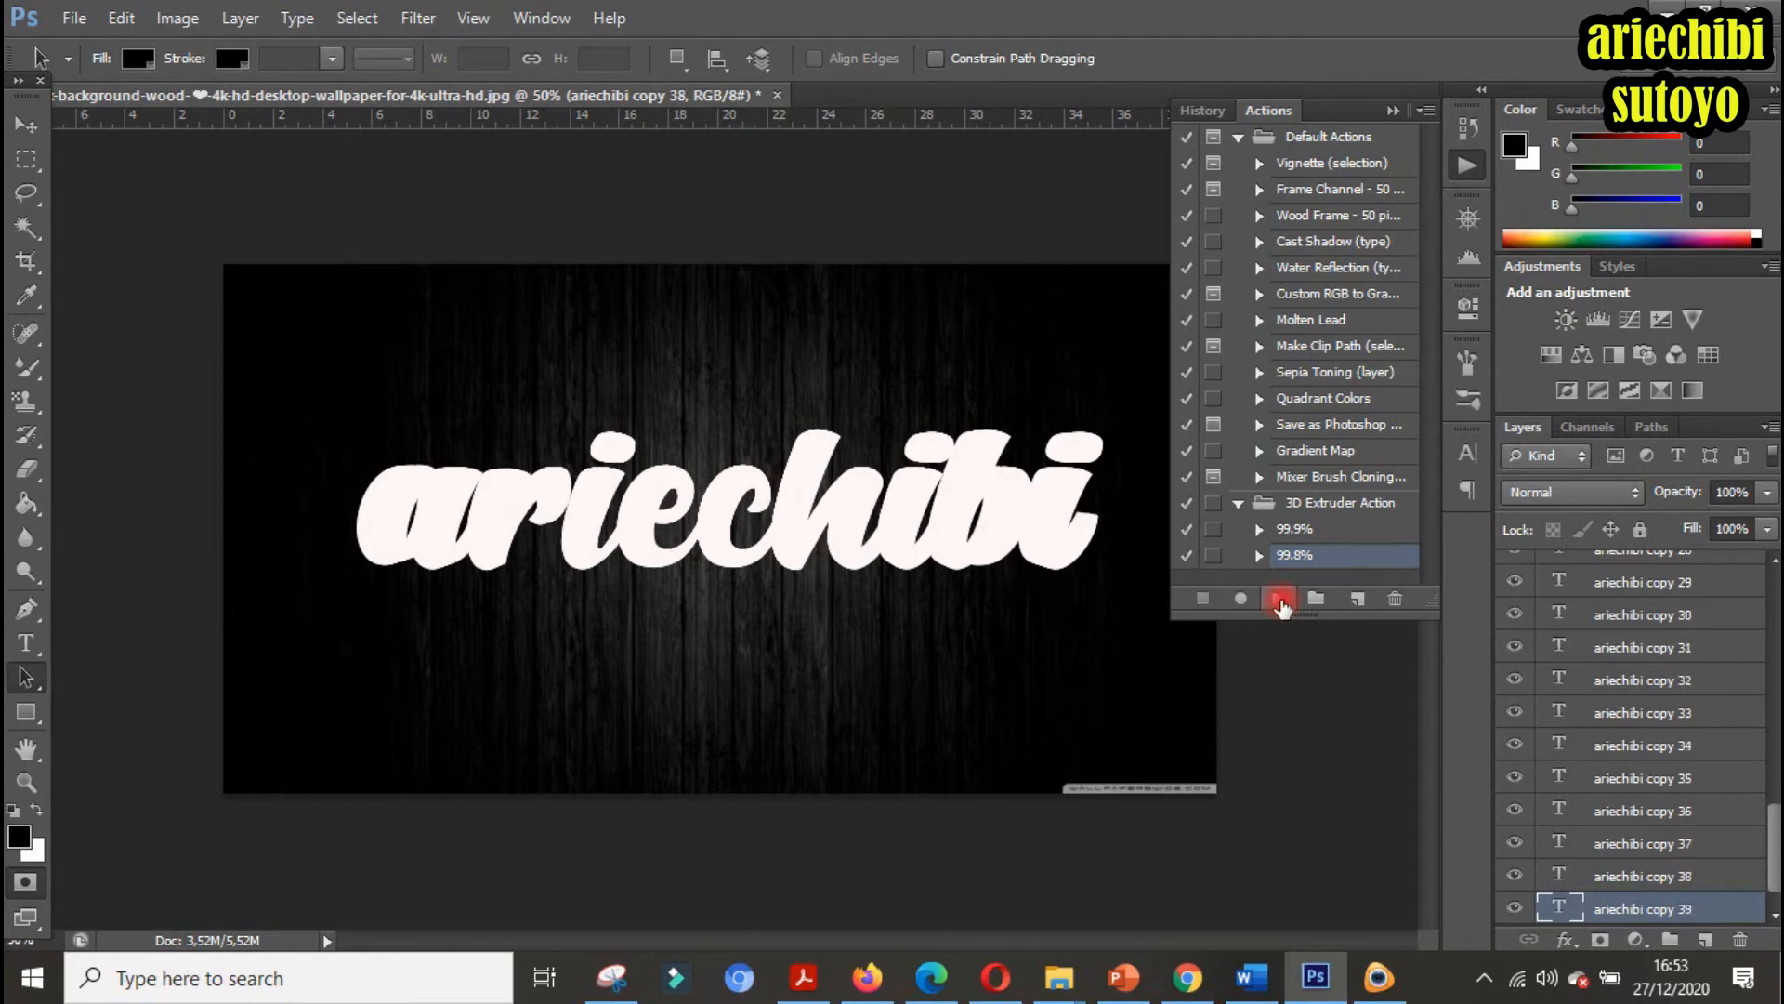
click(1281, 600)
click(1281, 600)
click(1281, 599)
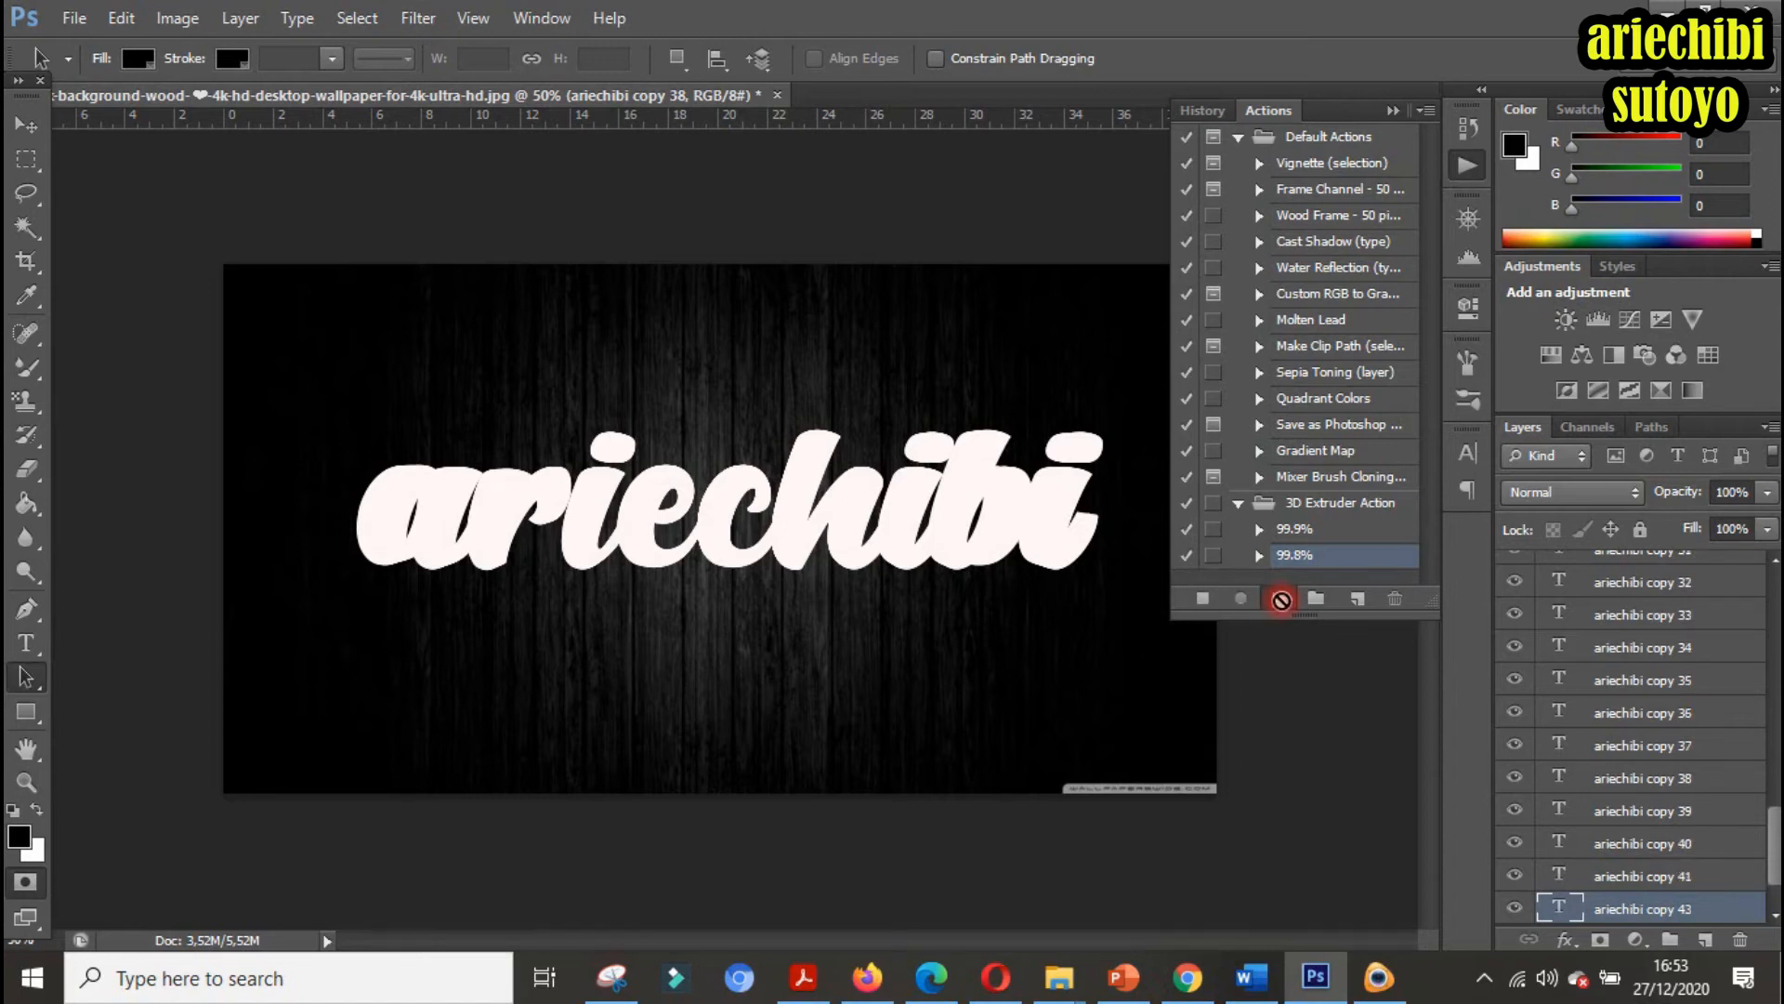
click(1281, 599)
click(1282, 599)
click(1281, 599)
click(1282, 600)
click(1281, 600)
click(1281, 600)
click(1280, 600)
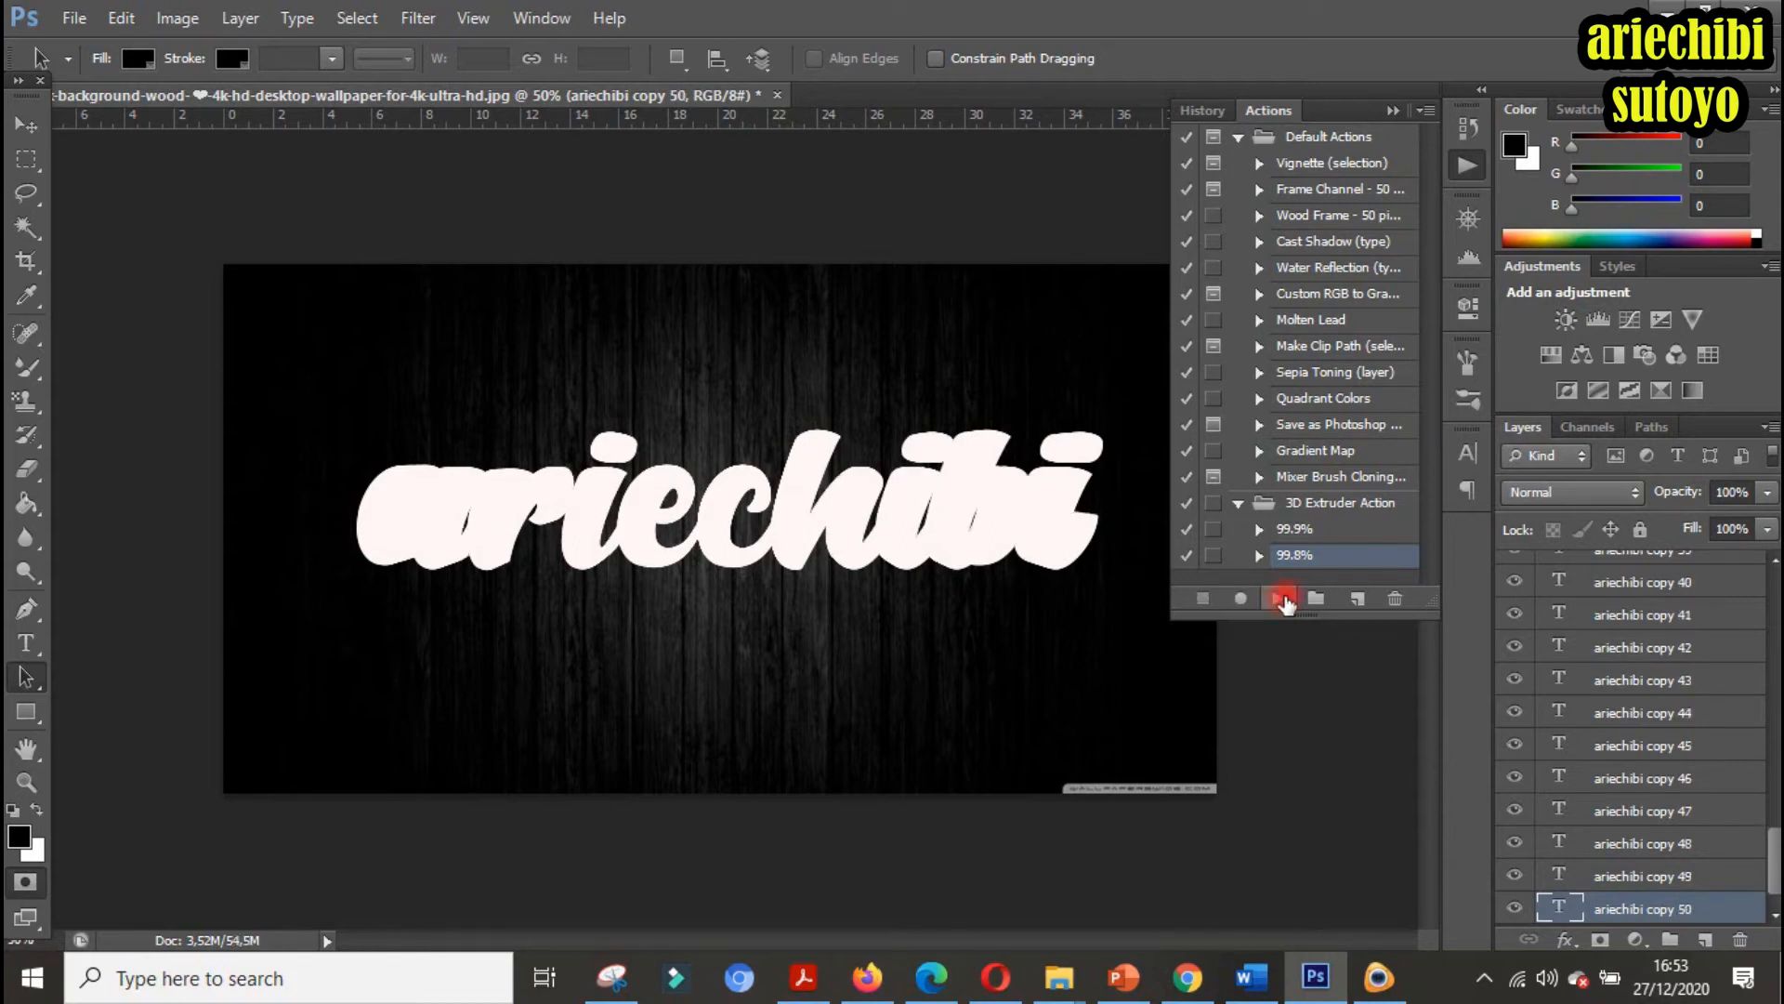
Select all the text layers from copy 50 up to the original and put them in a new group
click(1686, 912)
drag(1770, 744, 1772, 591)
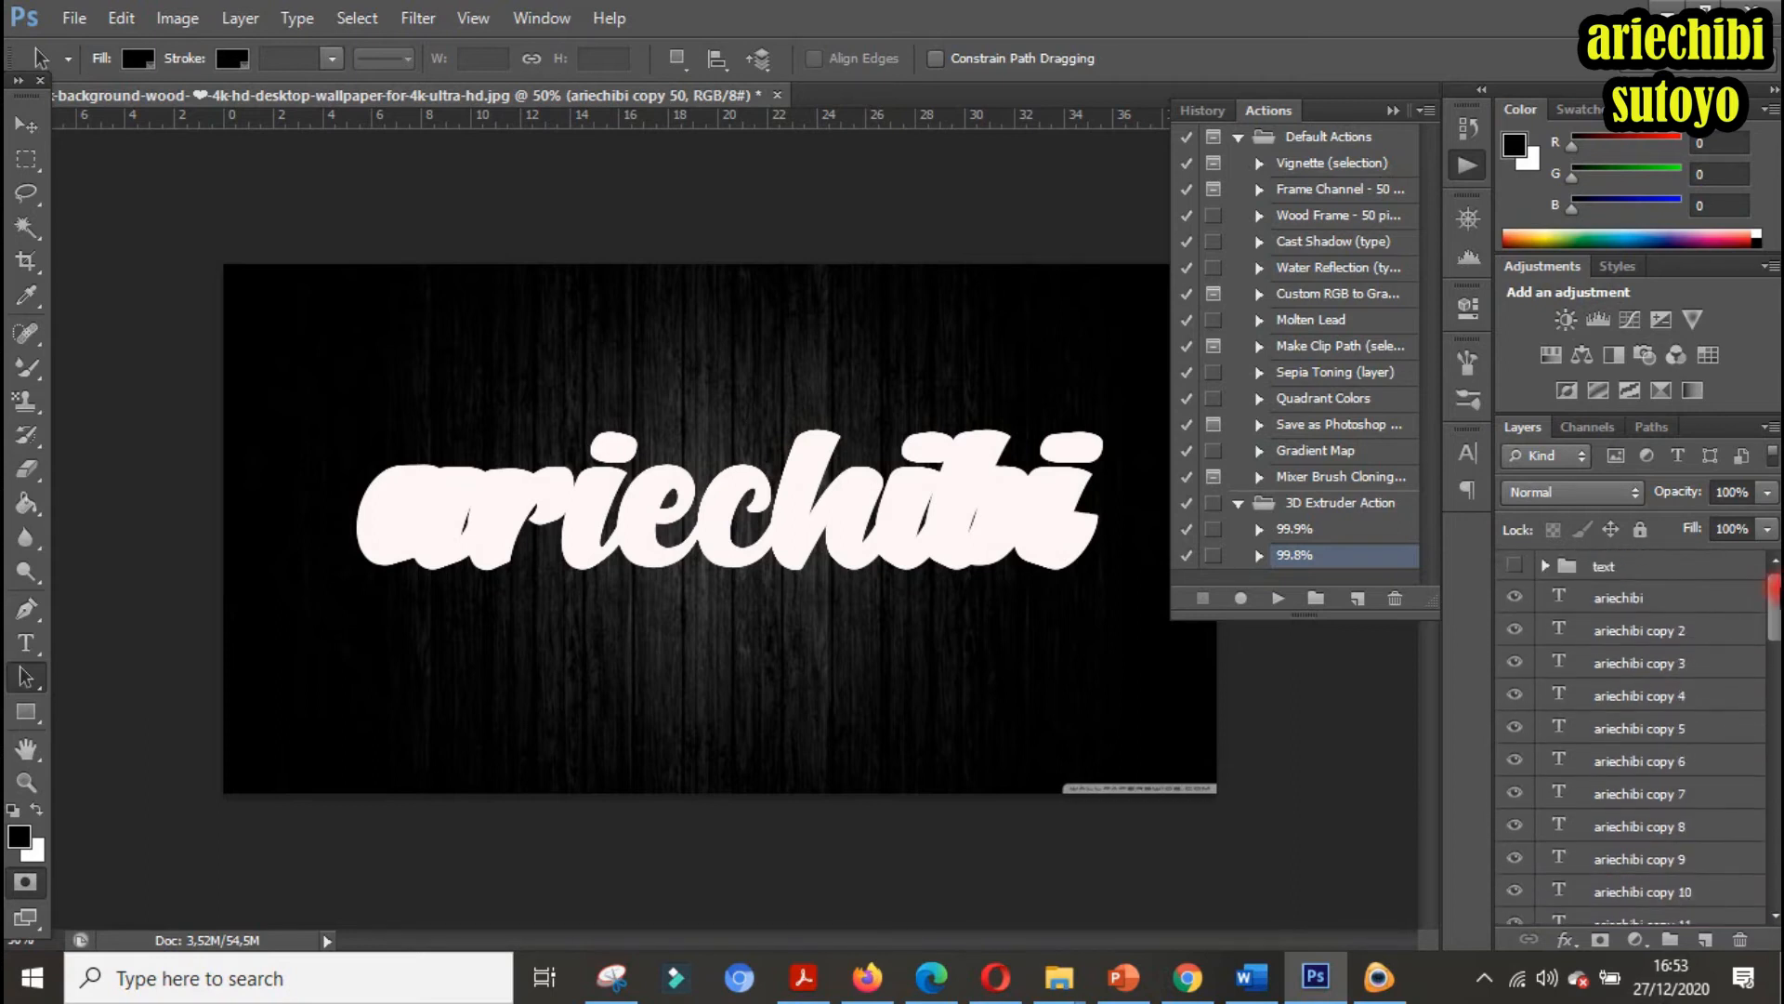
shift+click(1635, 604)
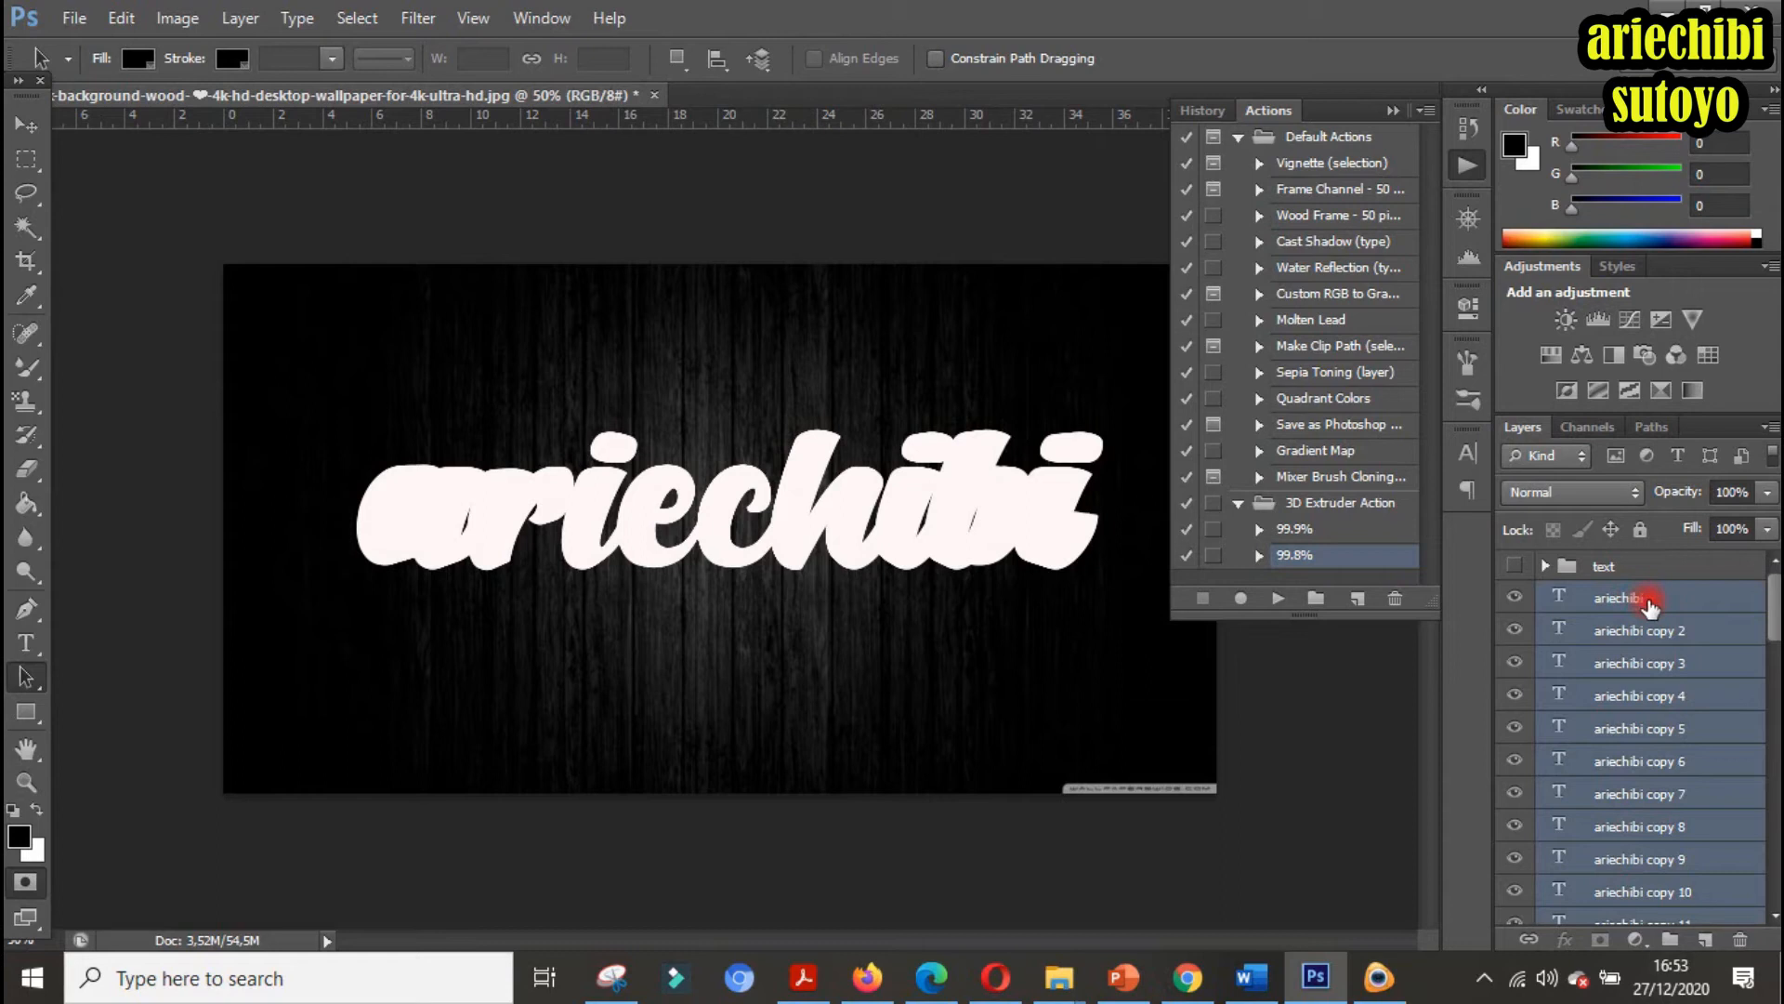
drag(1649, 605, 1670, 939)
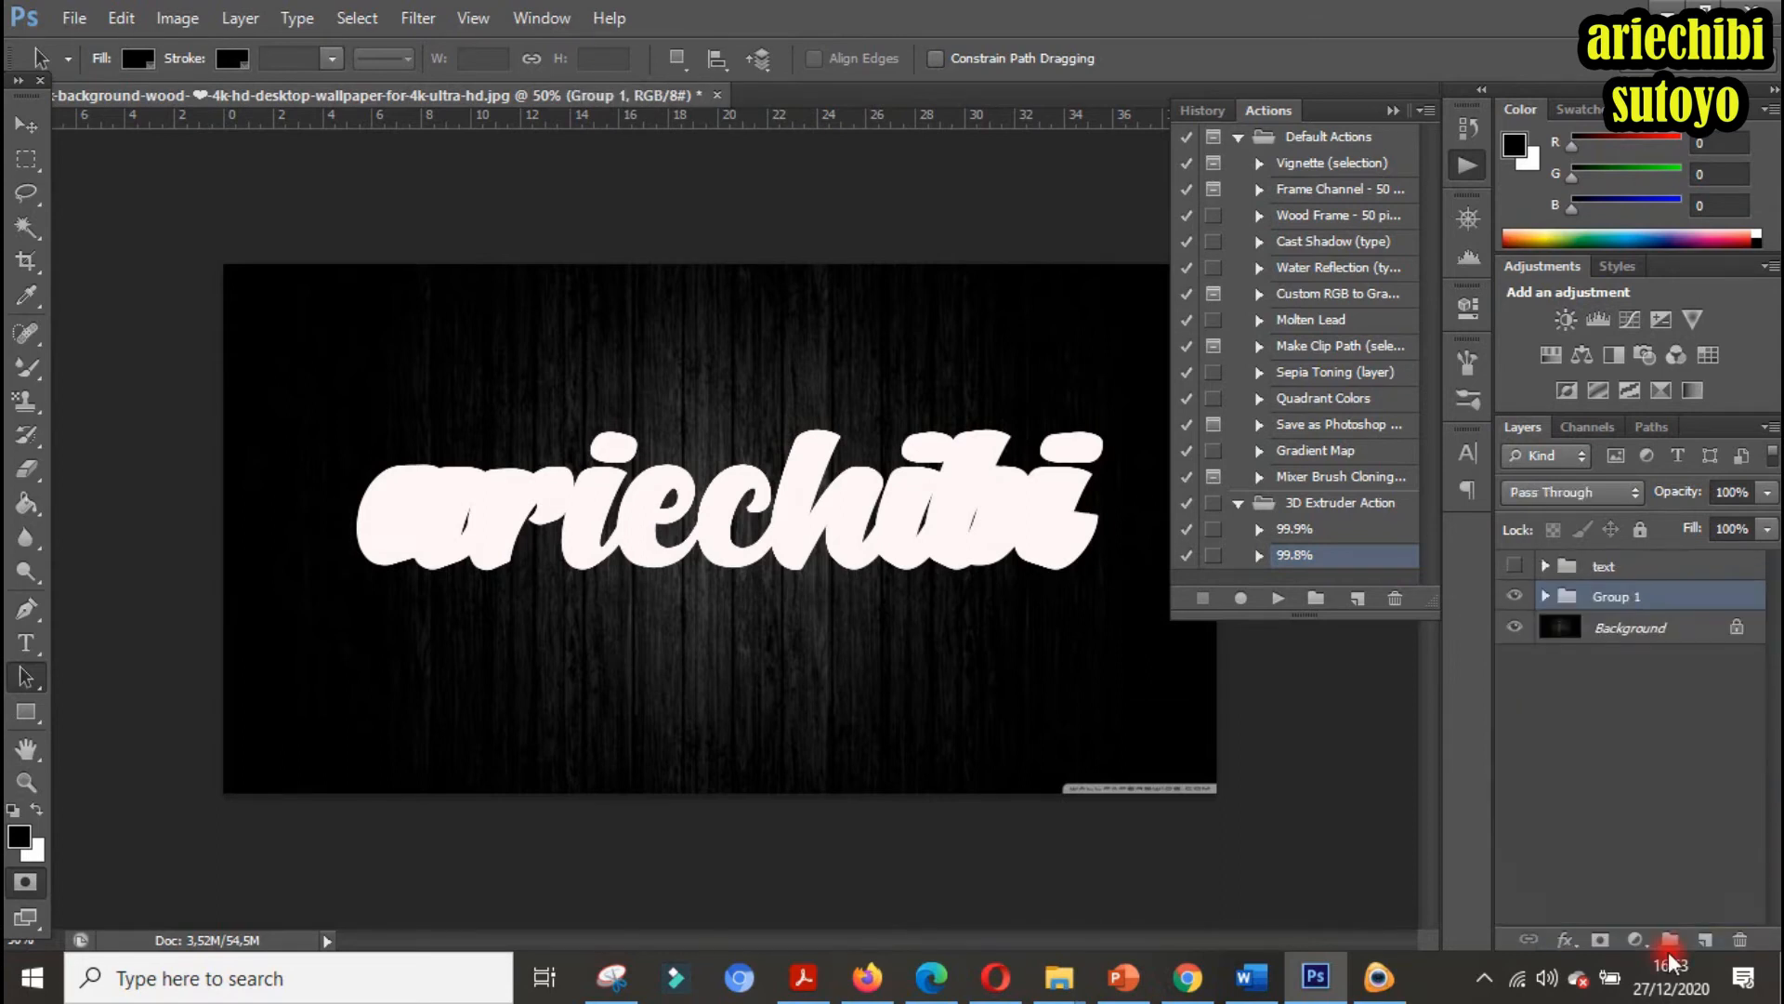
Rename the new group of extruded text layers as 3d
double_click(1615, 604)
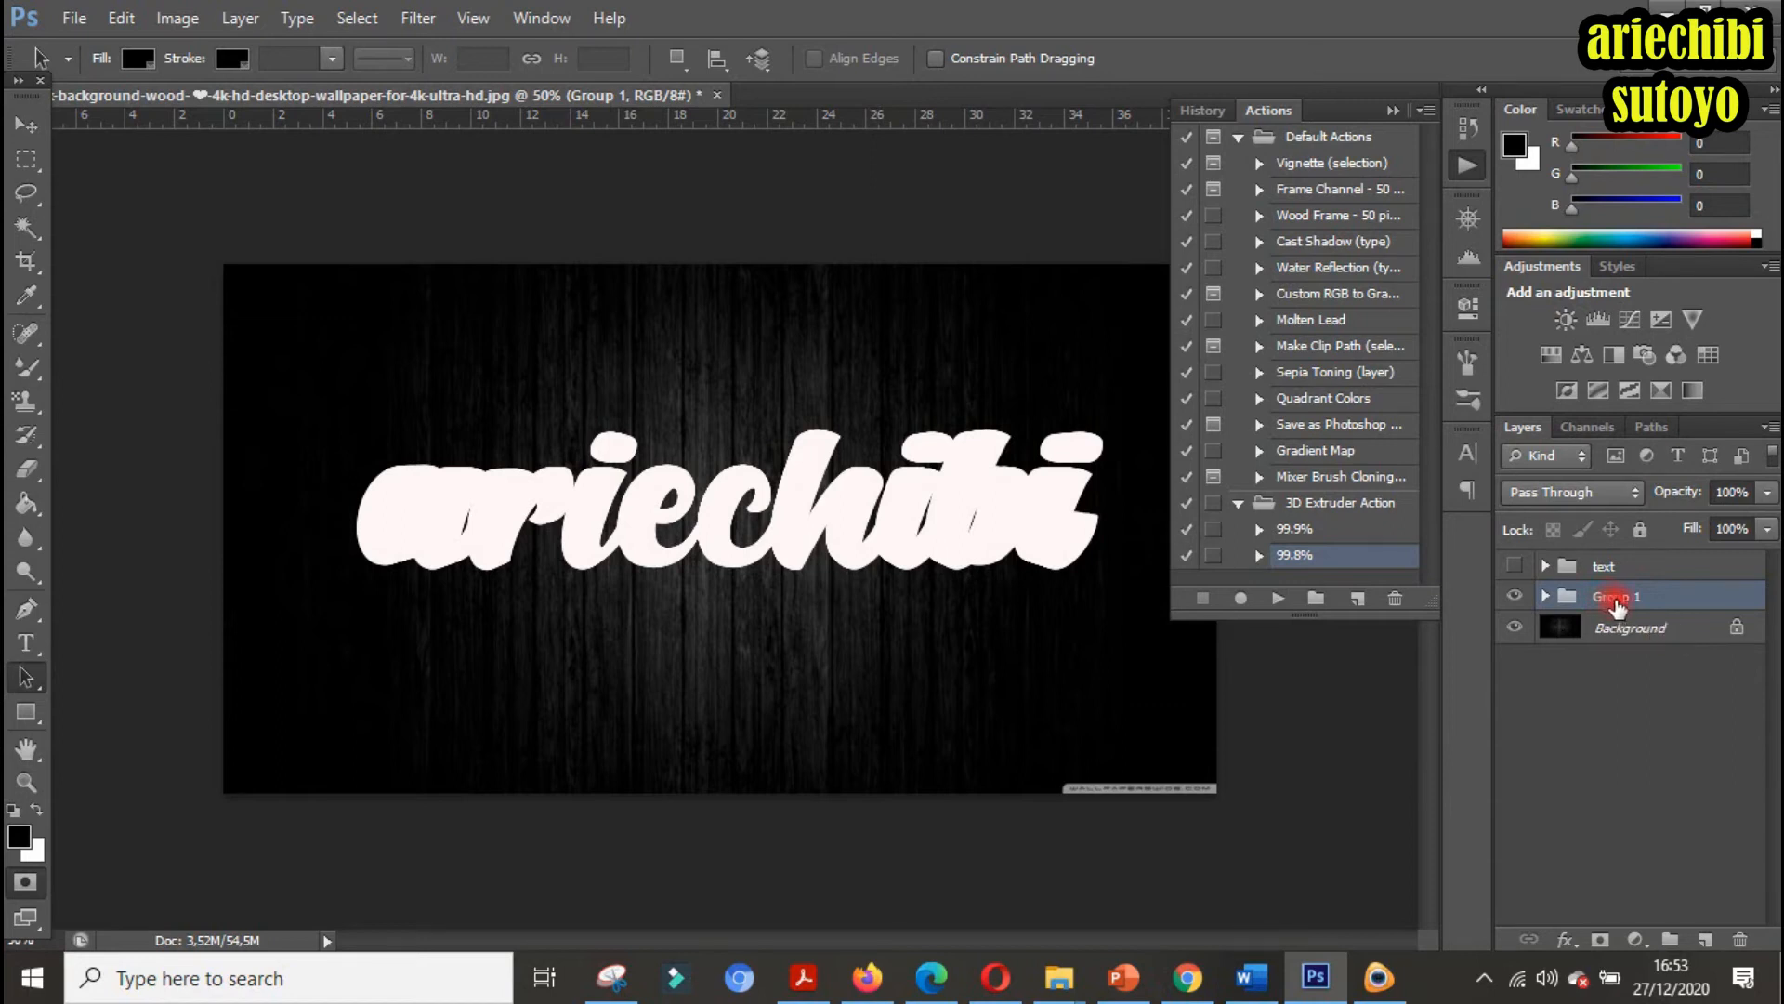
key(BackSpace)
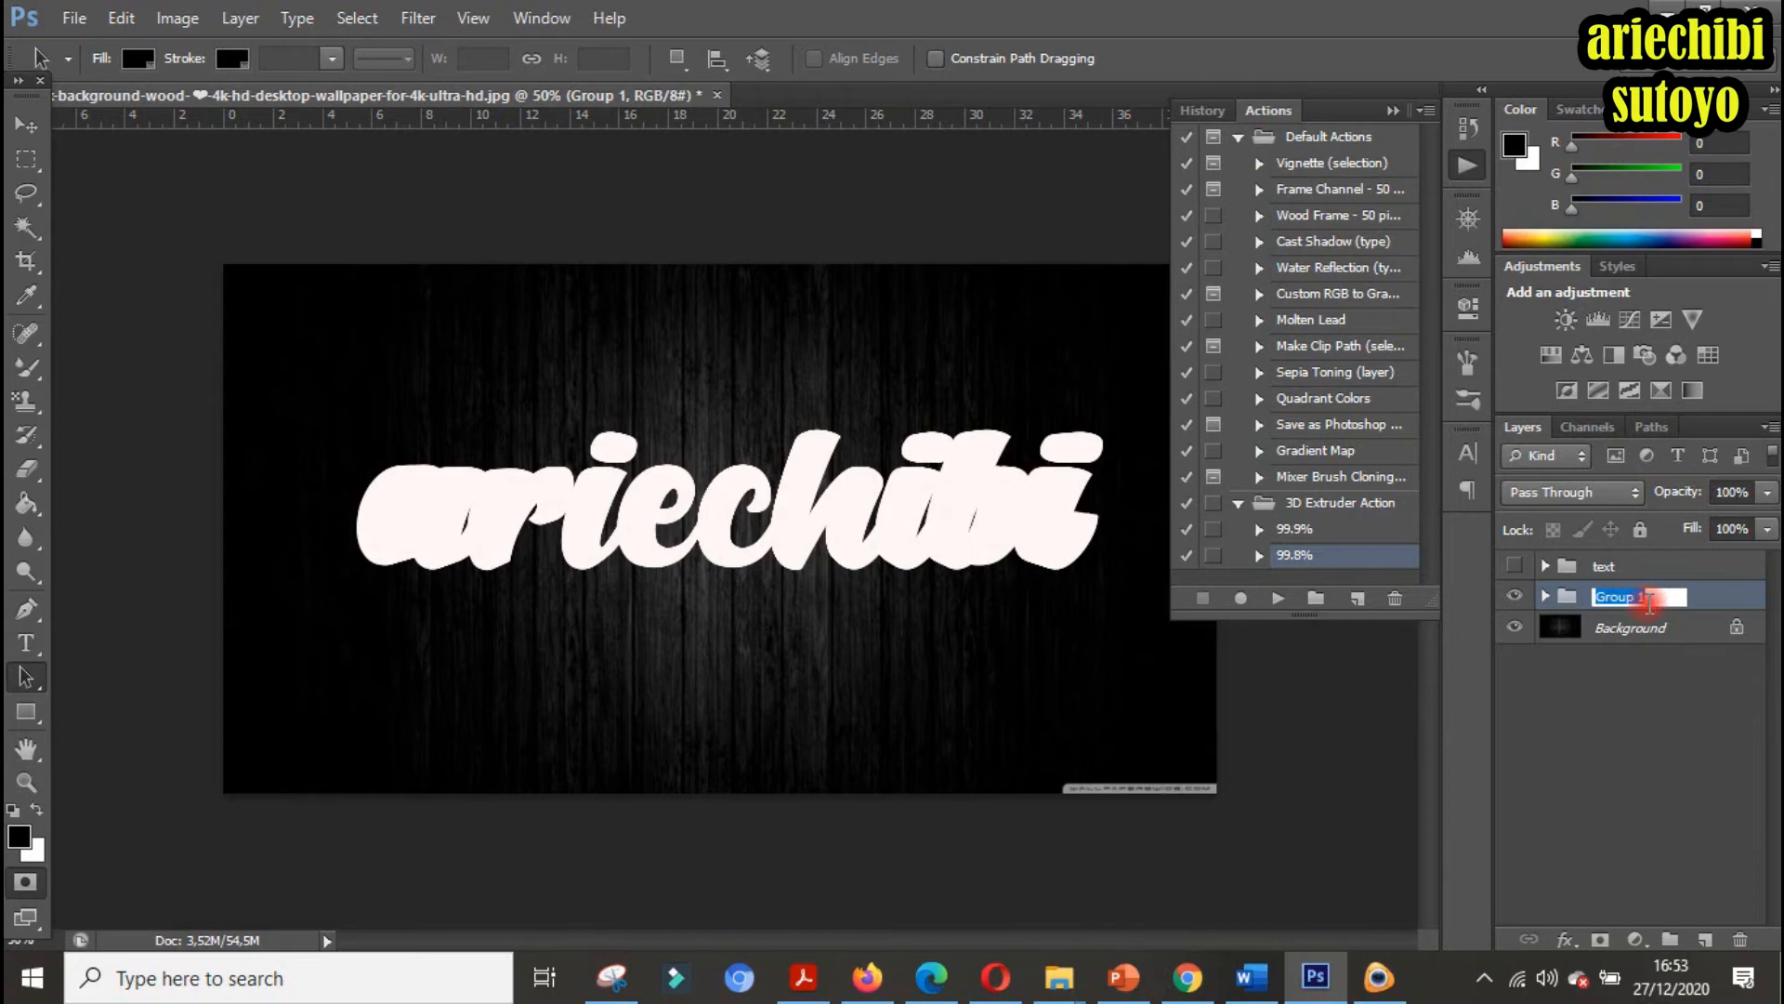
text(#)
key(BackSpace)
text(3d)
click(1736, 604)
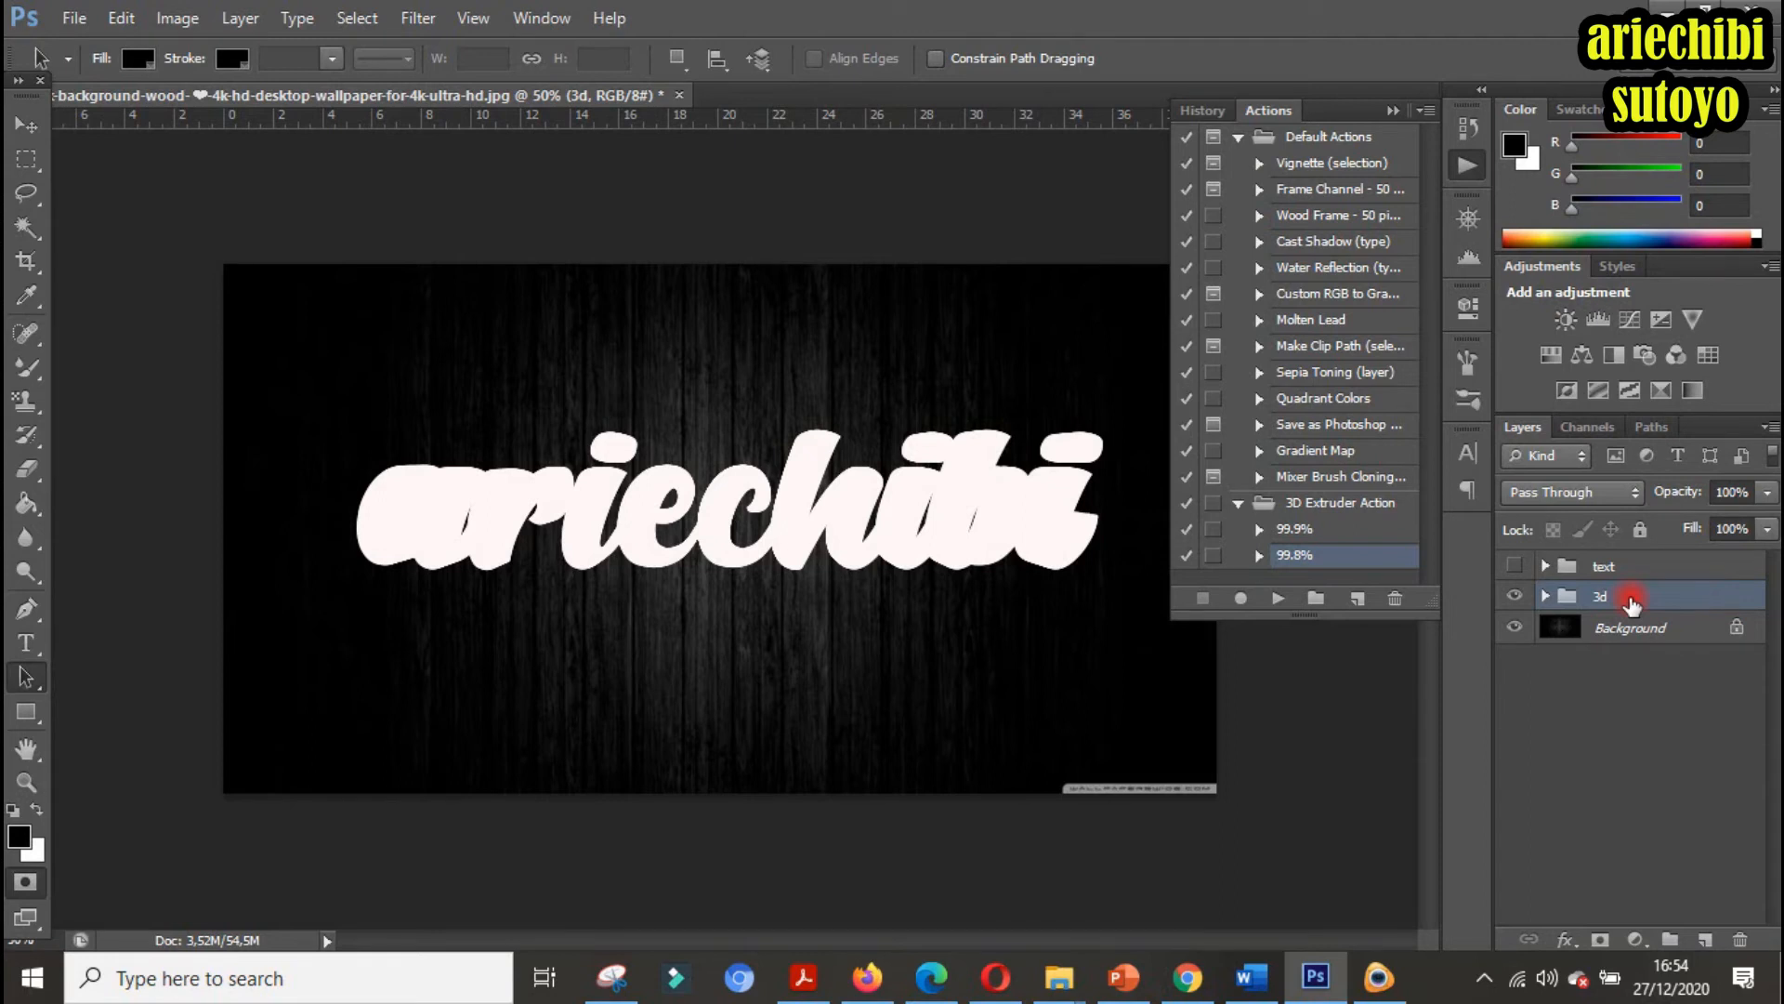
Expand the 3d group, select its topmost text layer in Quick Mask mode, and collapse the Actions panel
click(1545, 595)
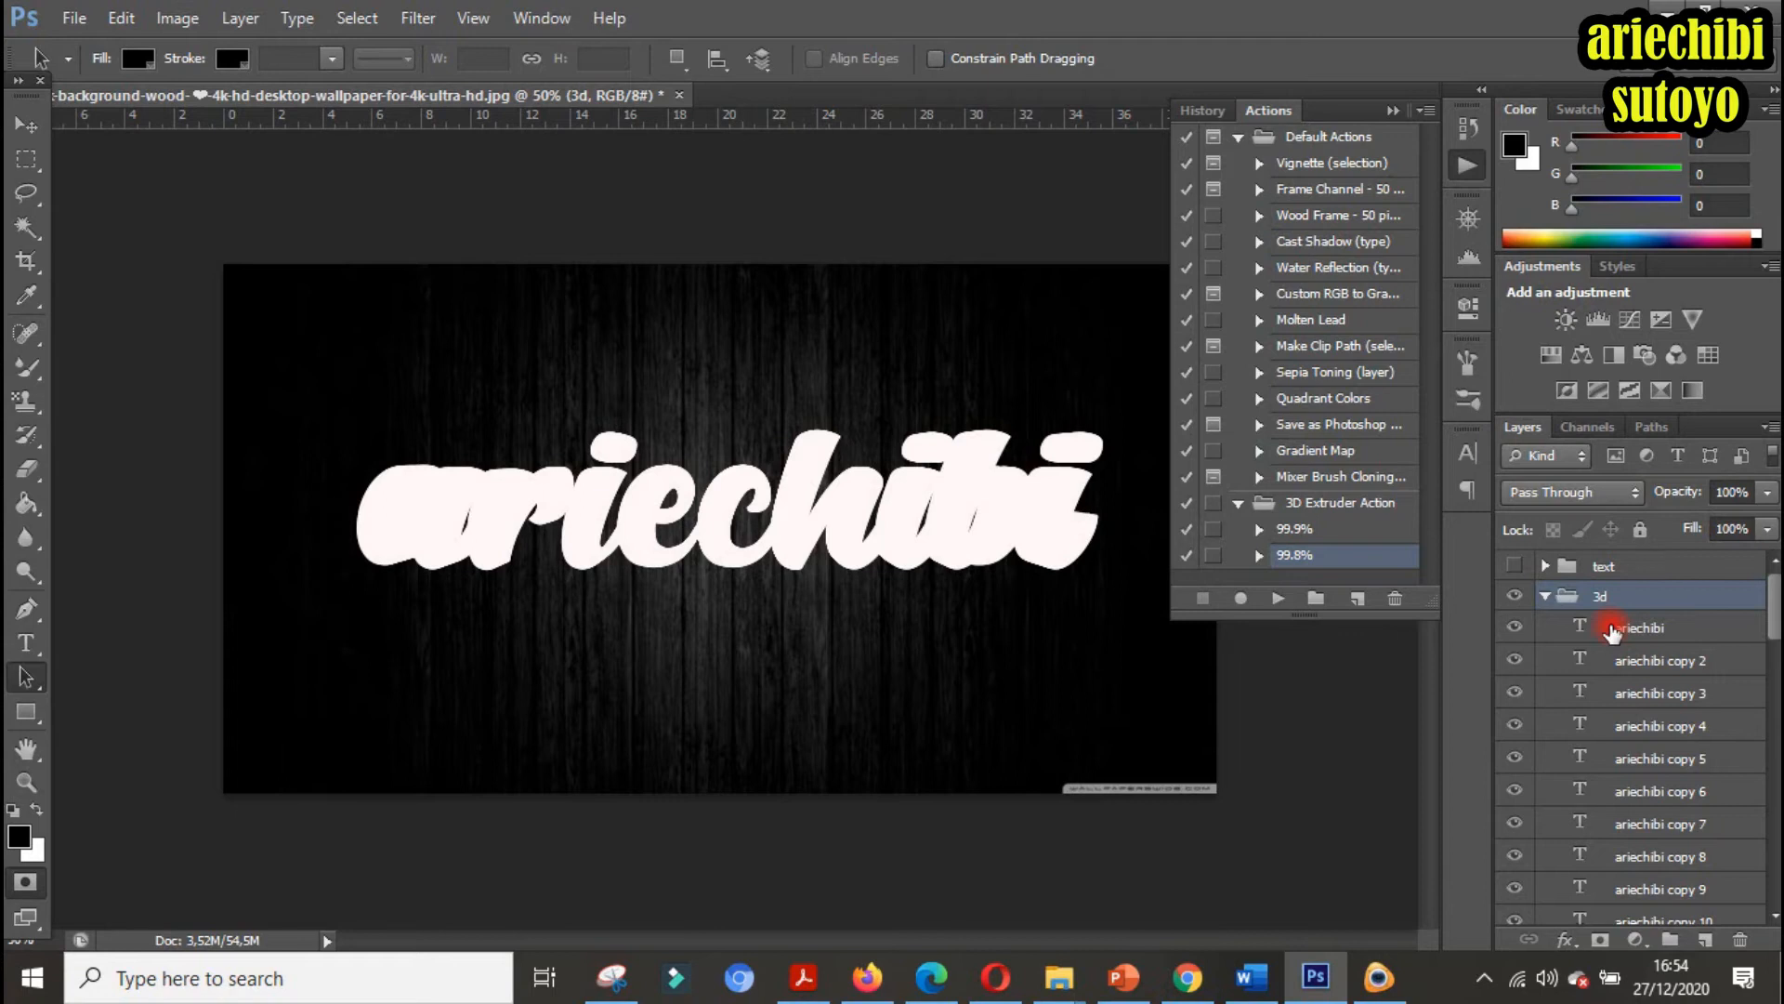
key(q)
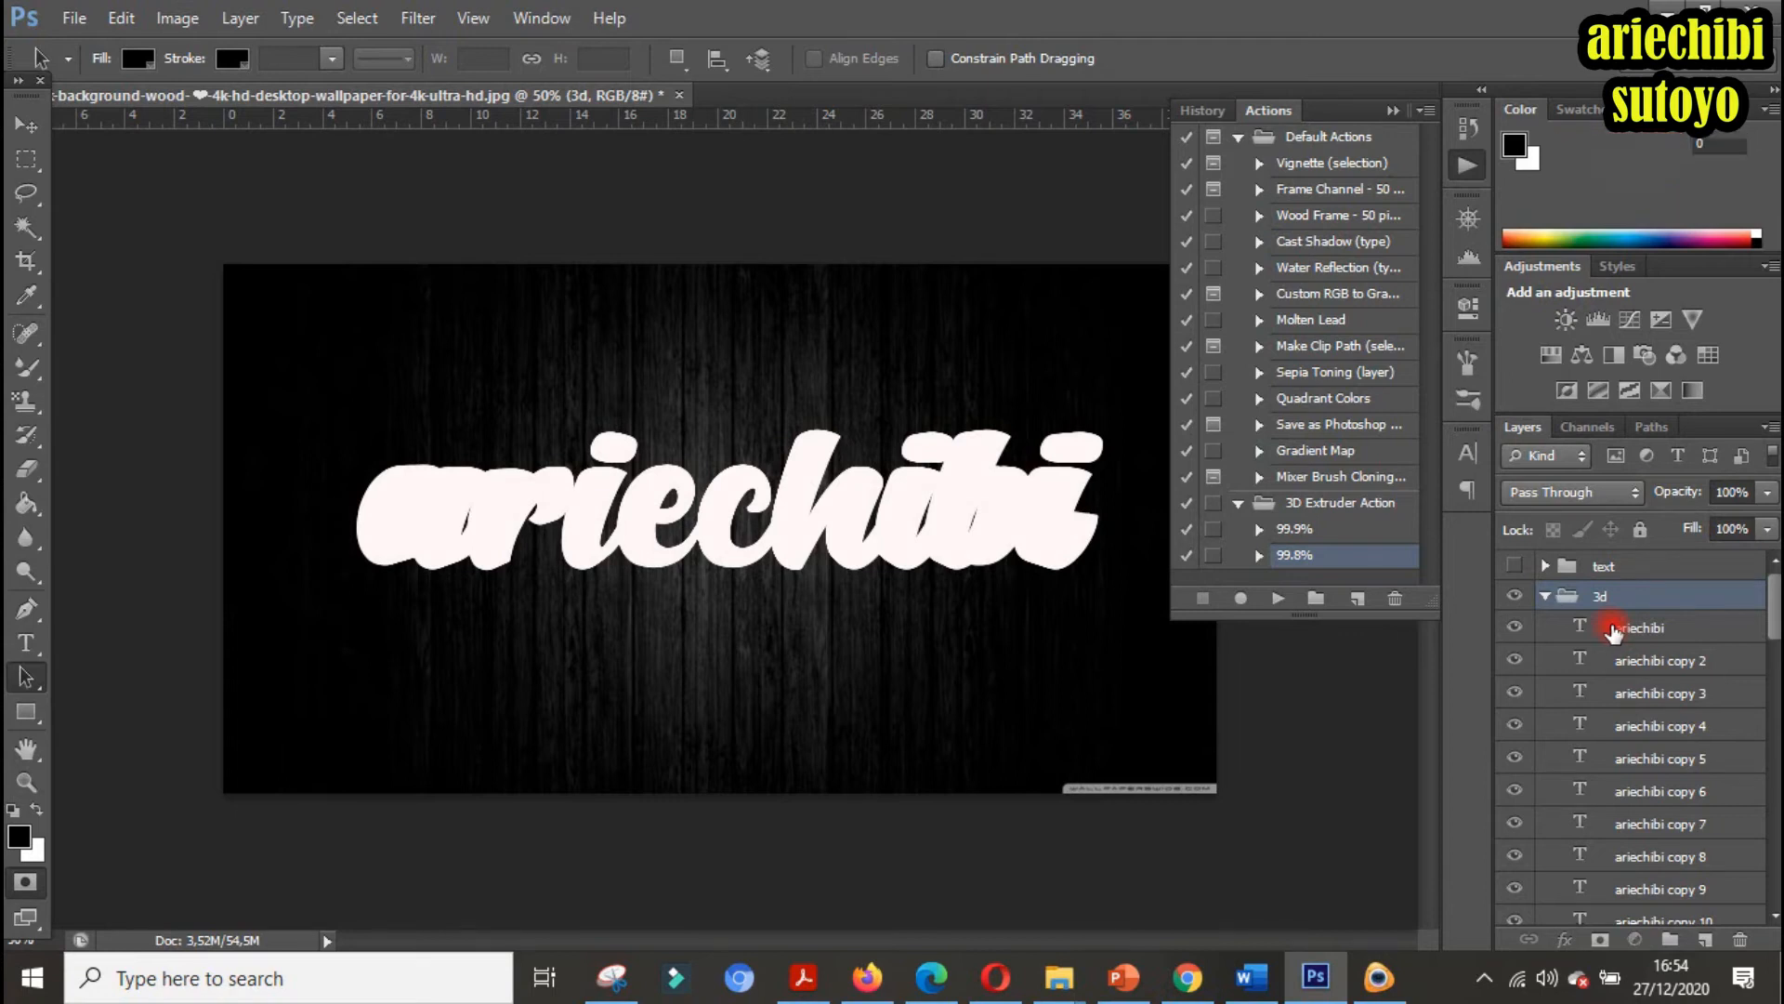
click(1614, 630)
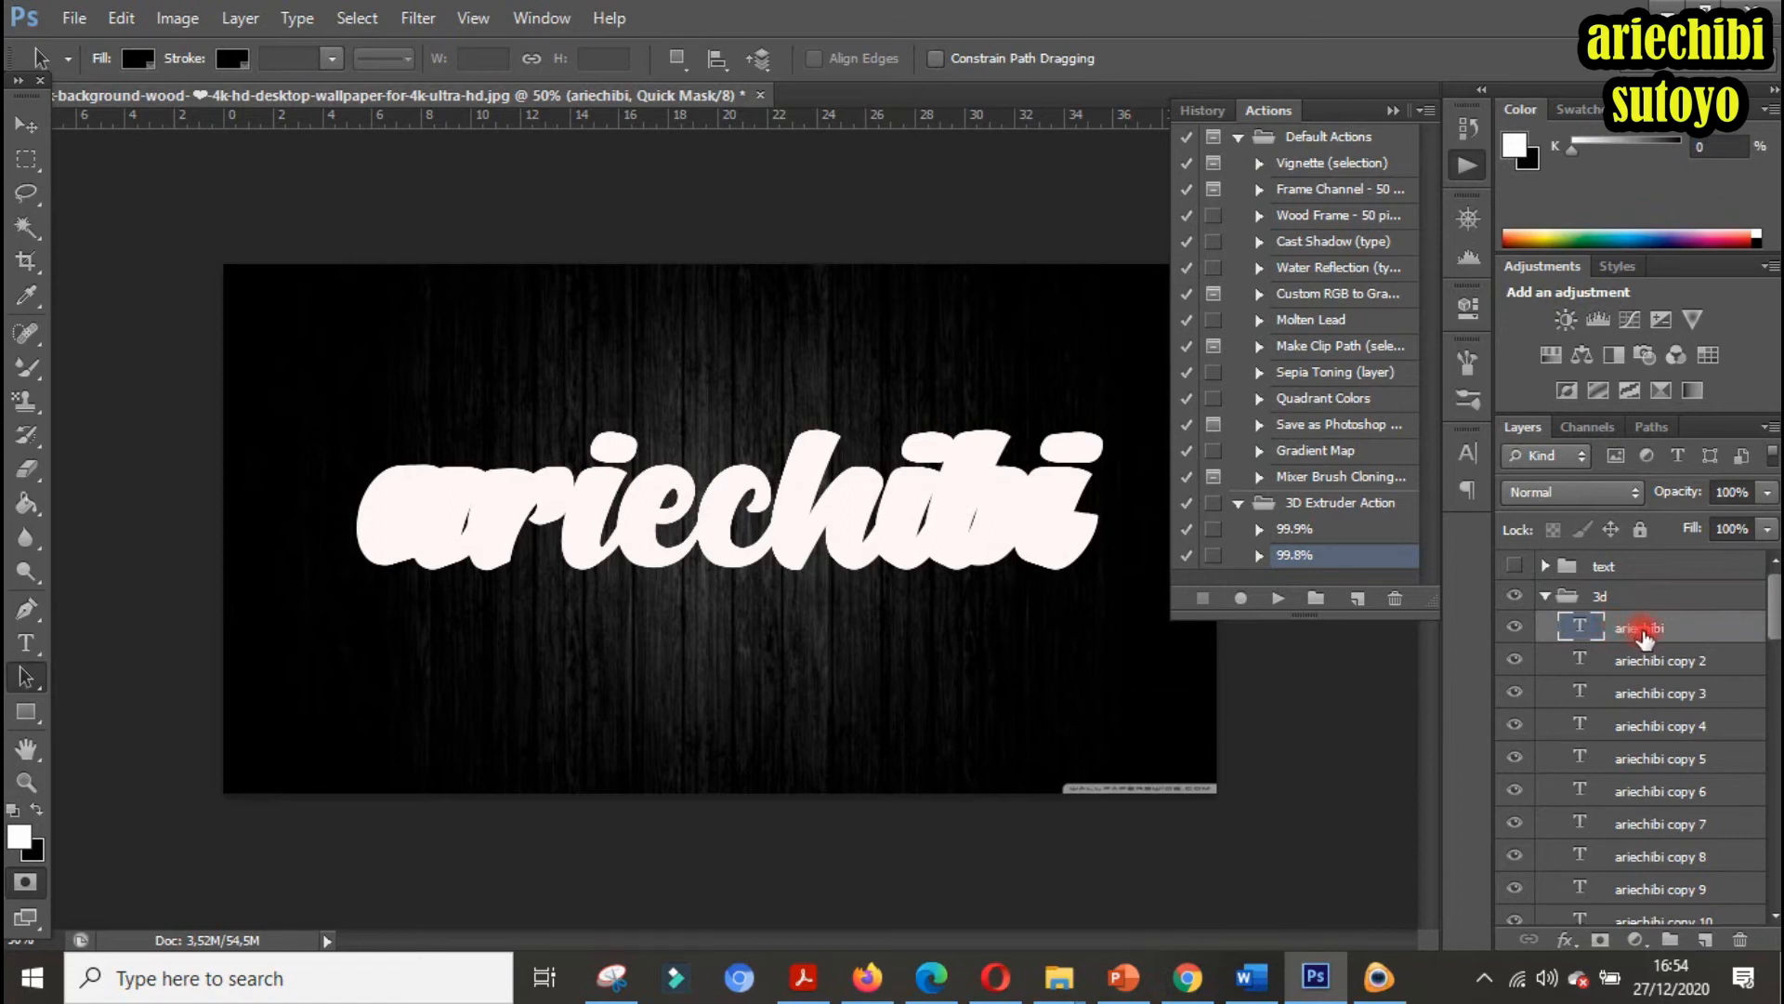
click(1381, 113)
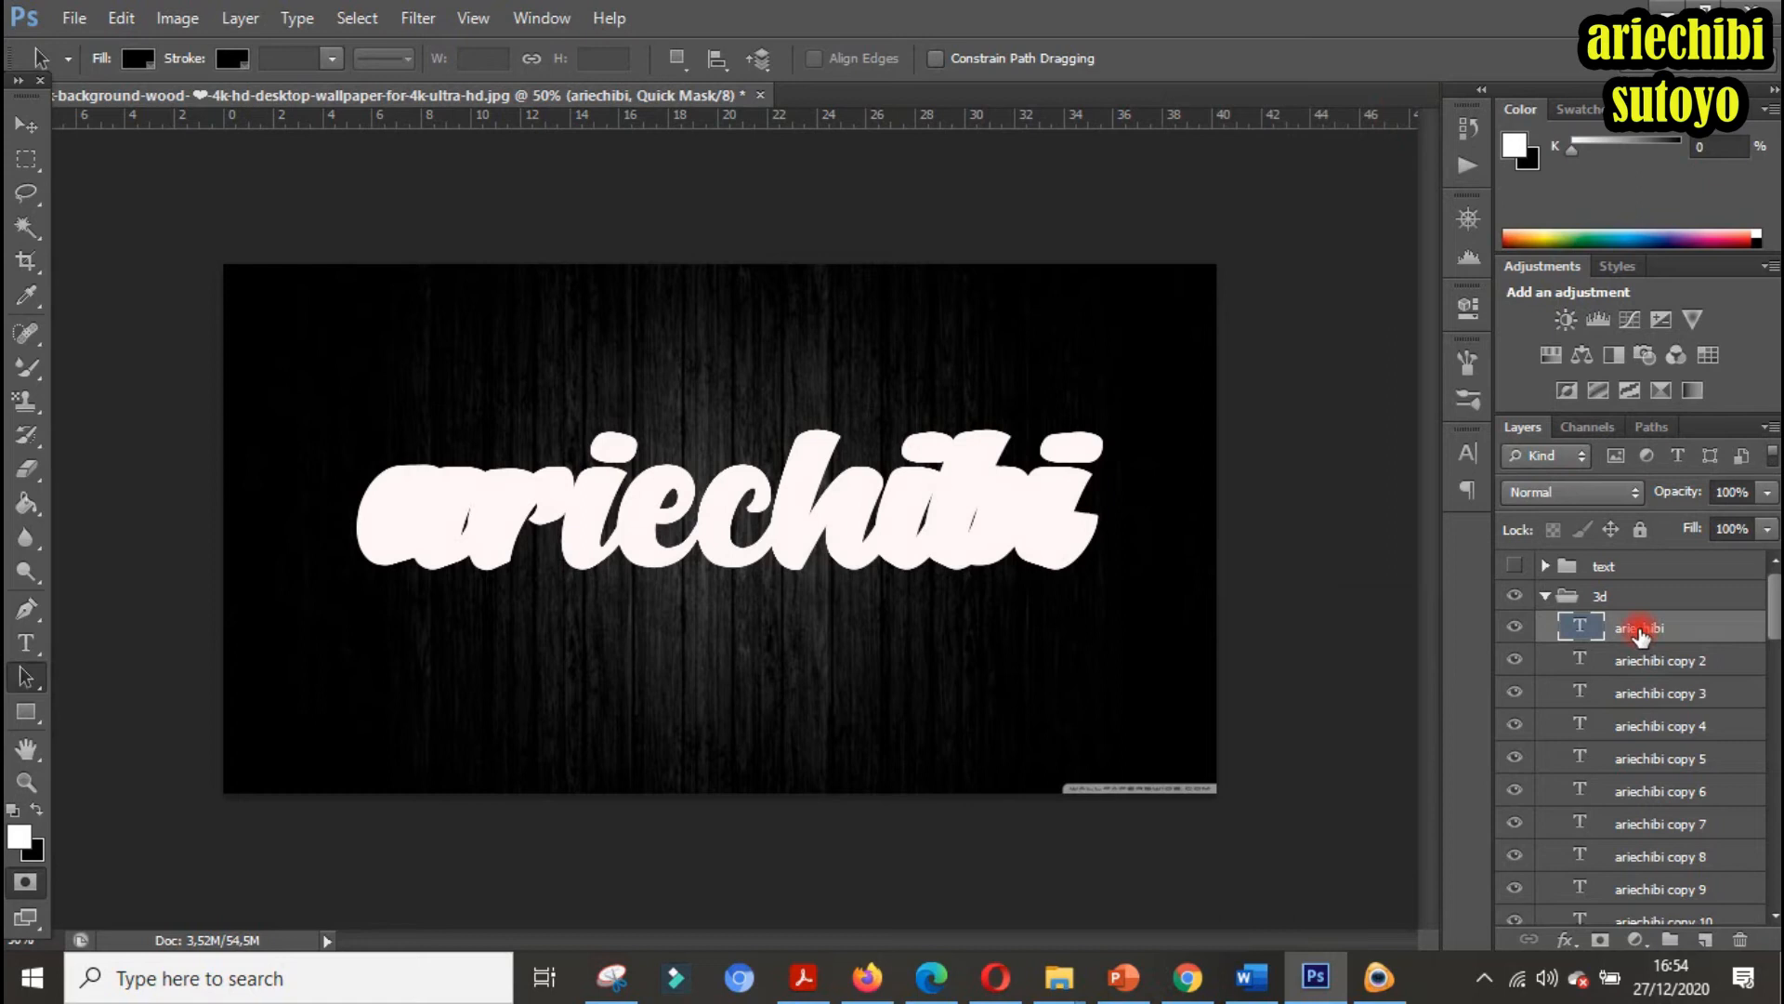
Add a Stroke effect to the topmost text layer of the 3d group, 30 px in size and positioned Inside
click(1569, 940)
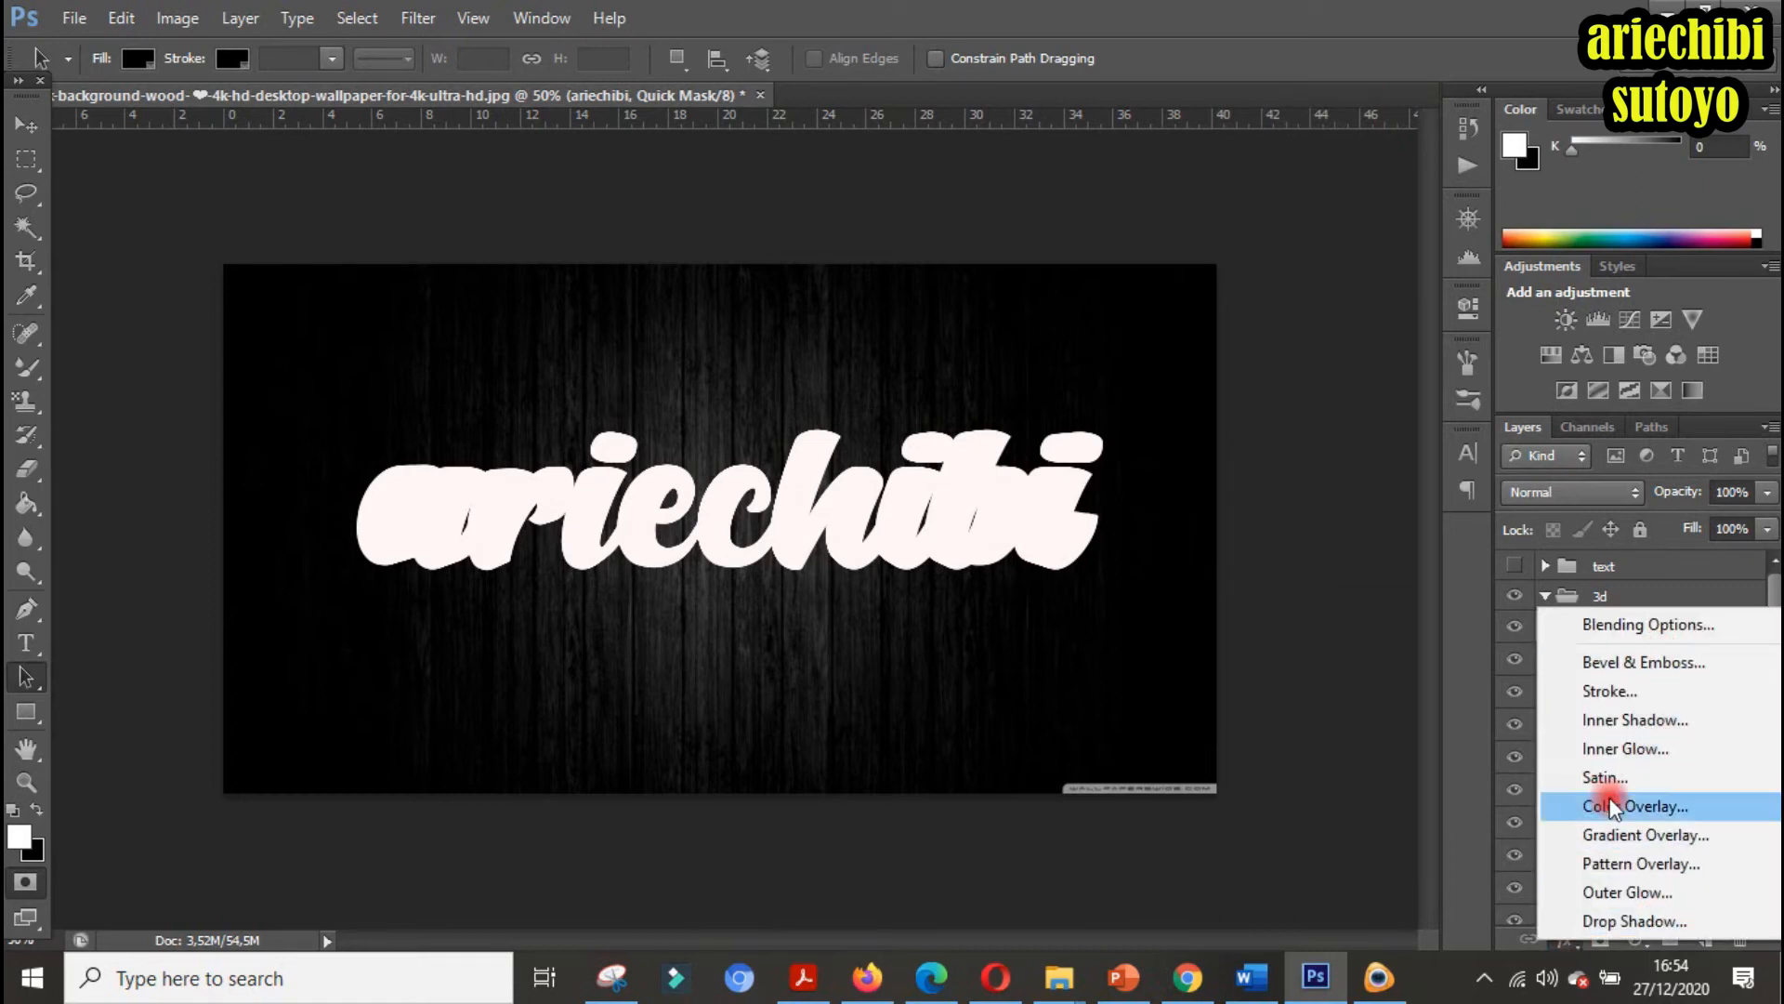
click(1630, 690)
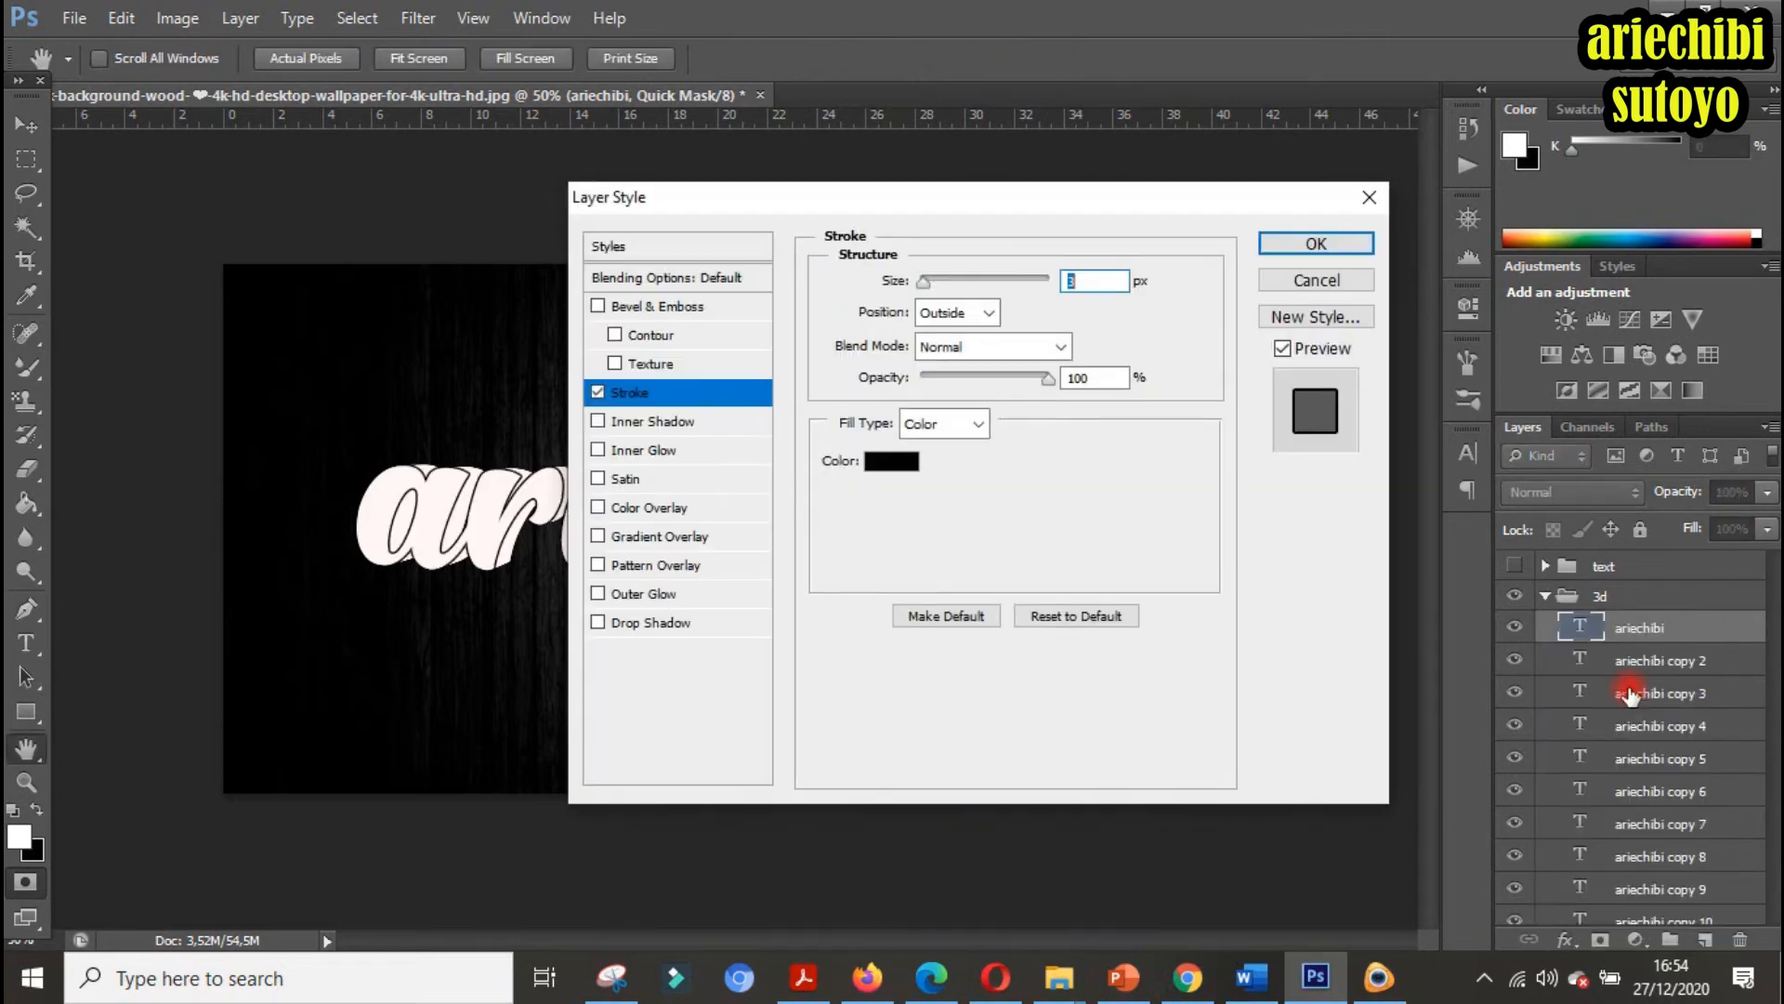
click(1086, 282)
text(0)
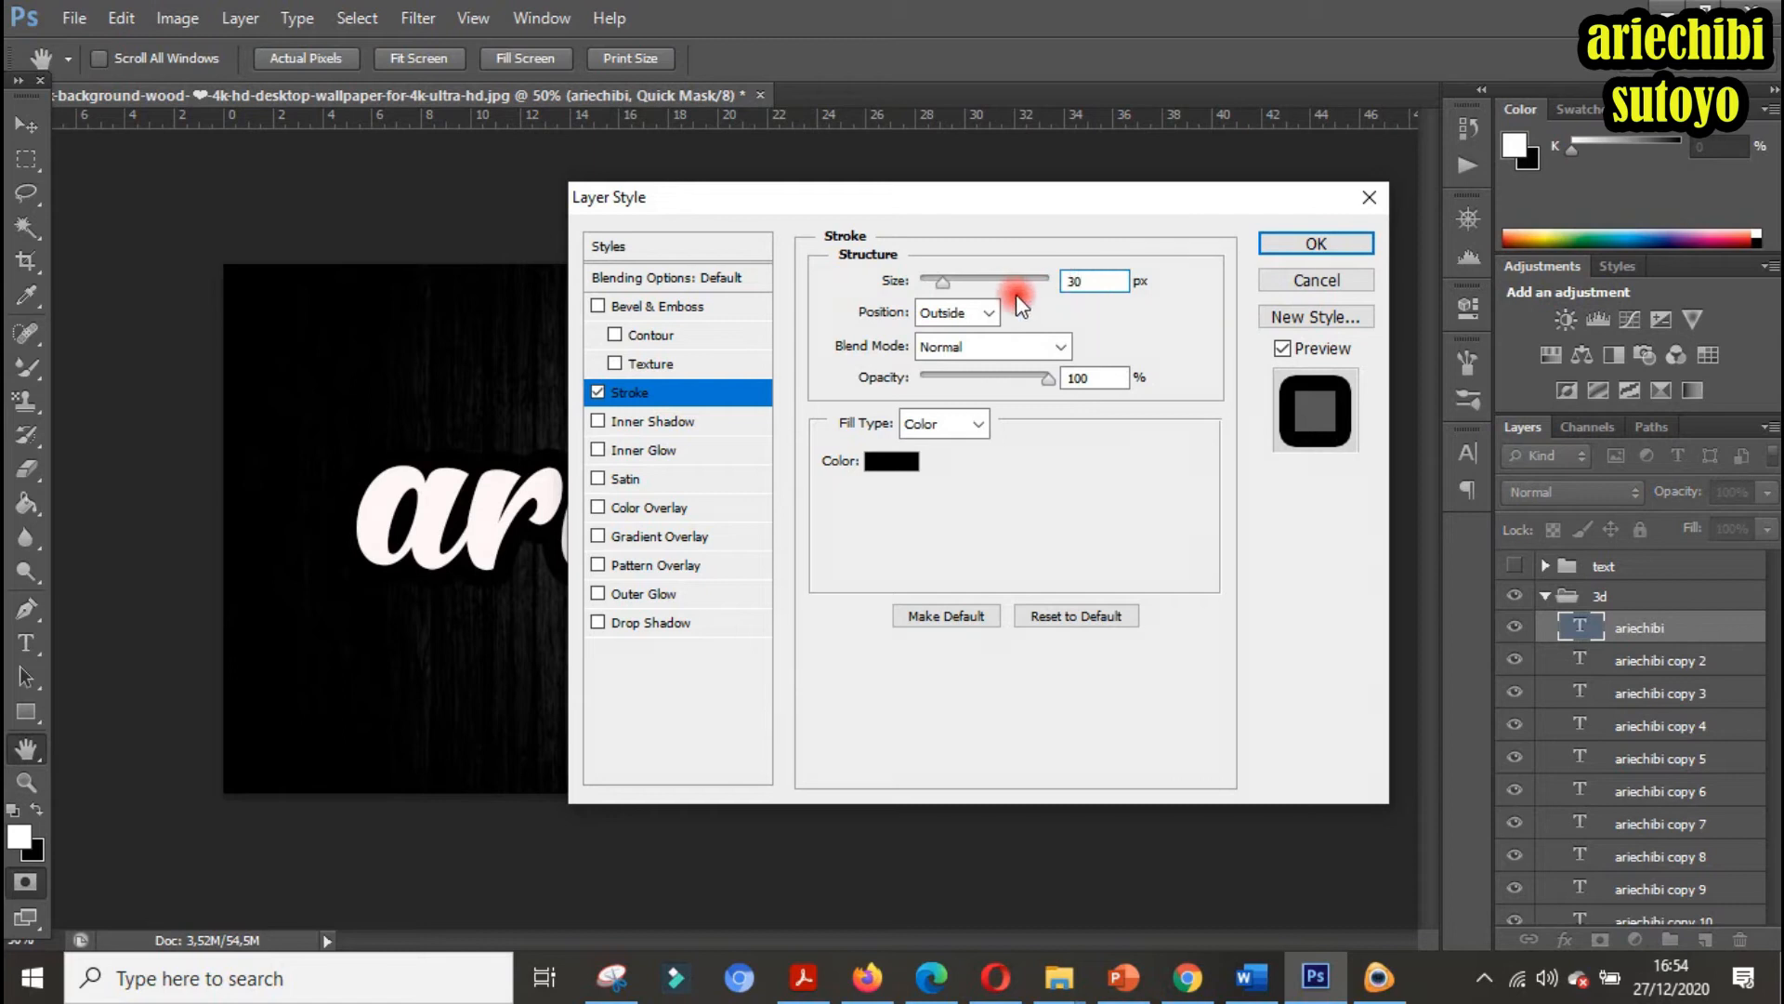
click(984, 314)
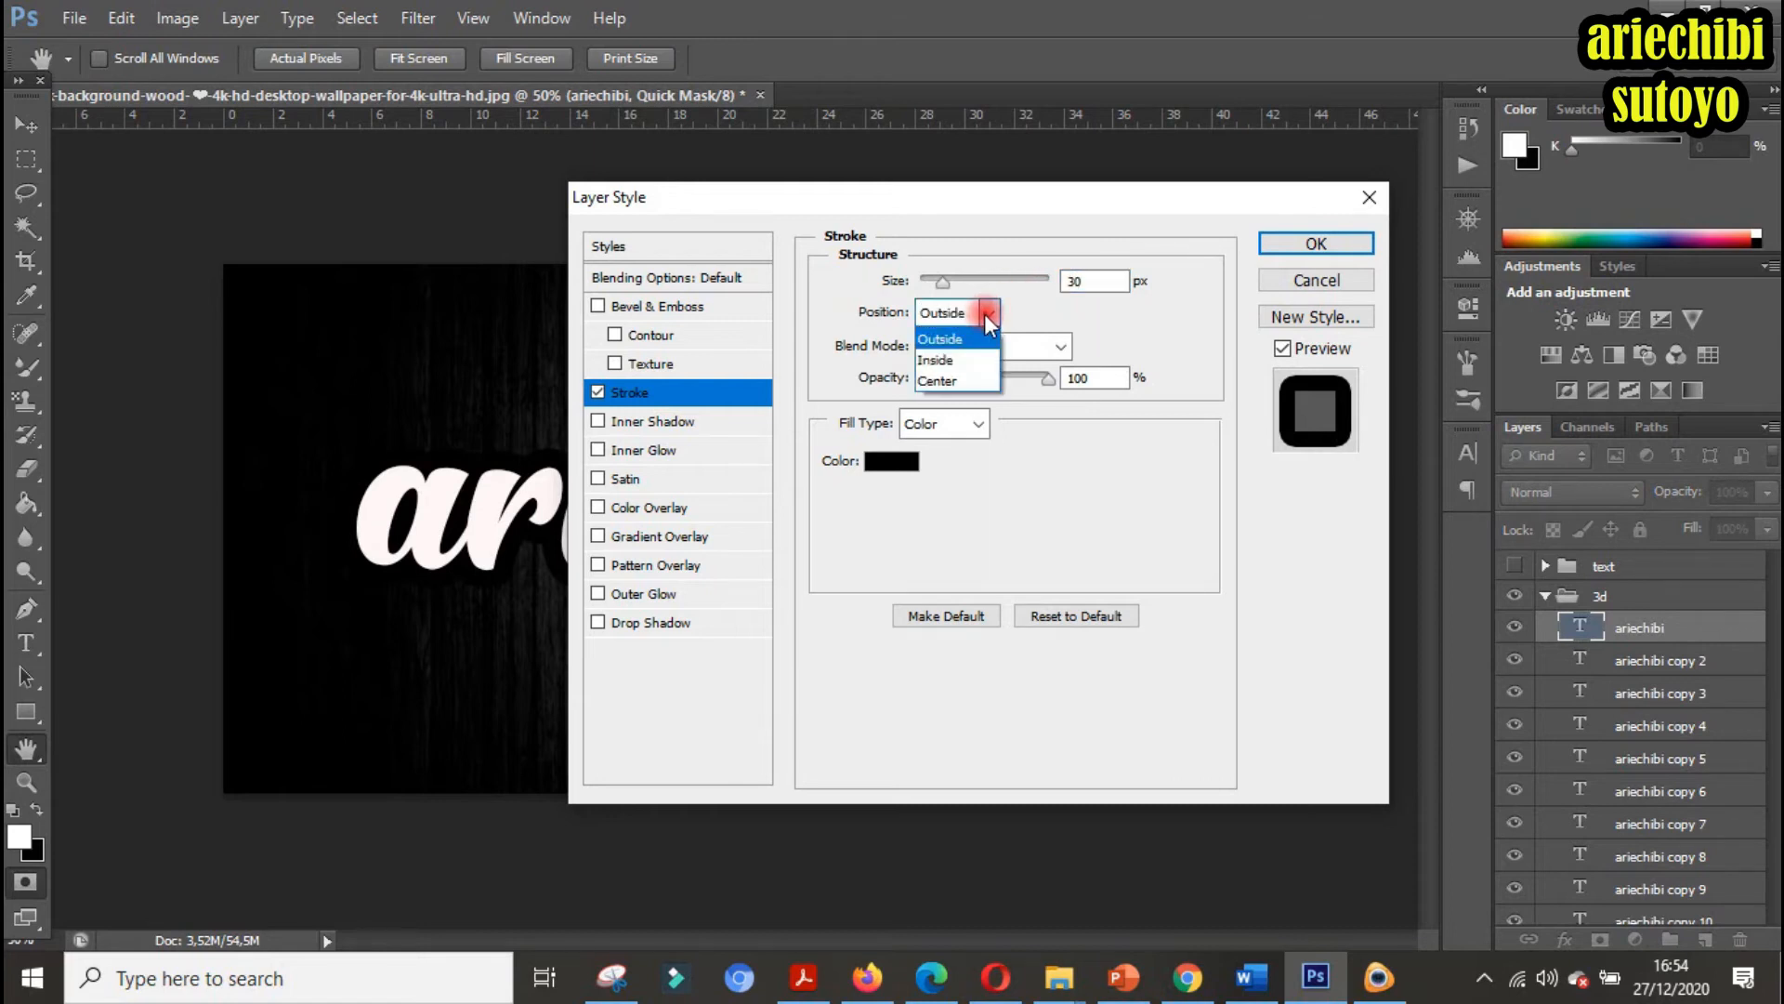
click(957, 358)
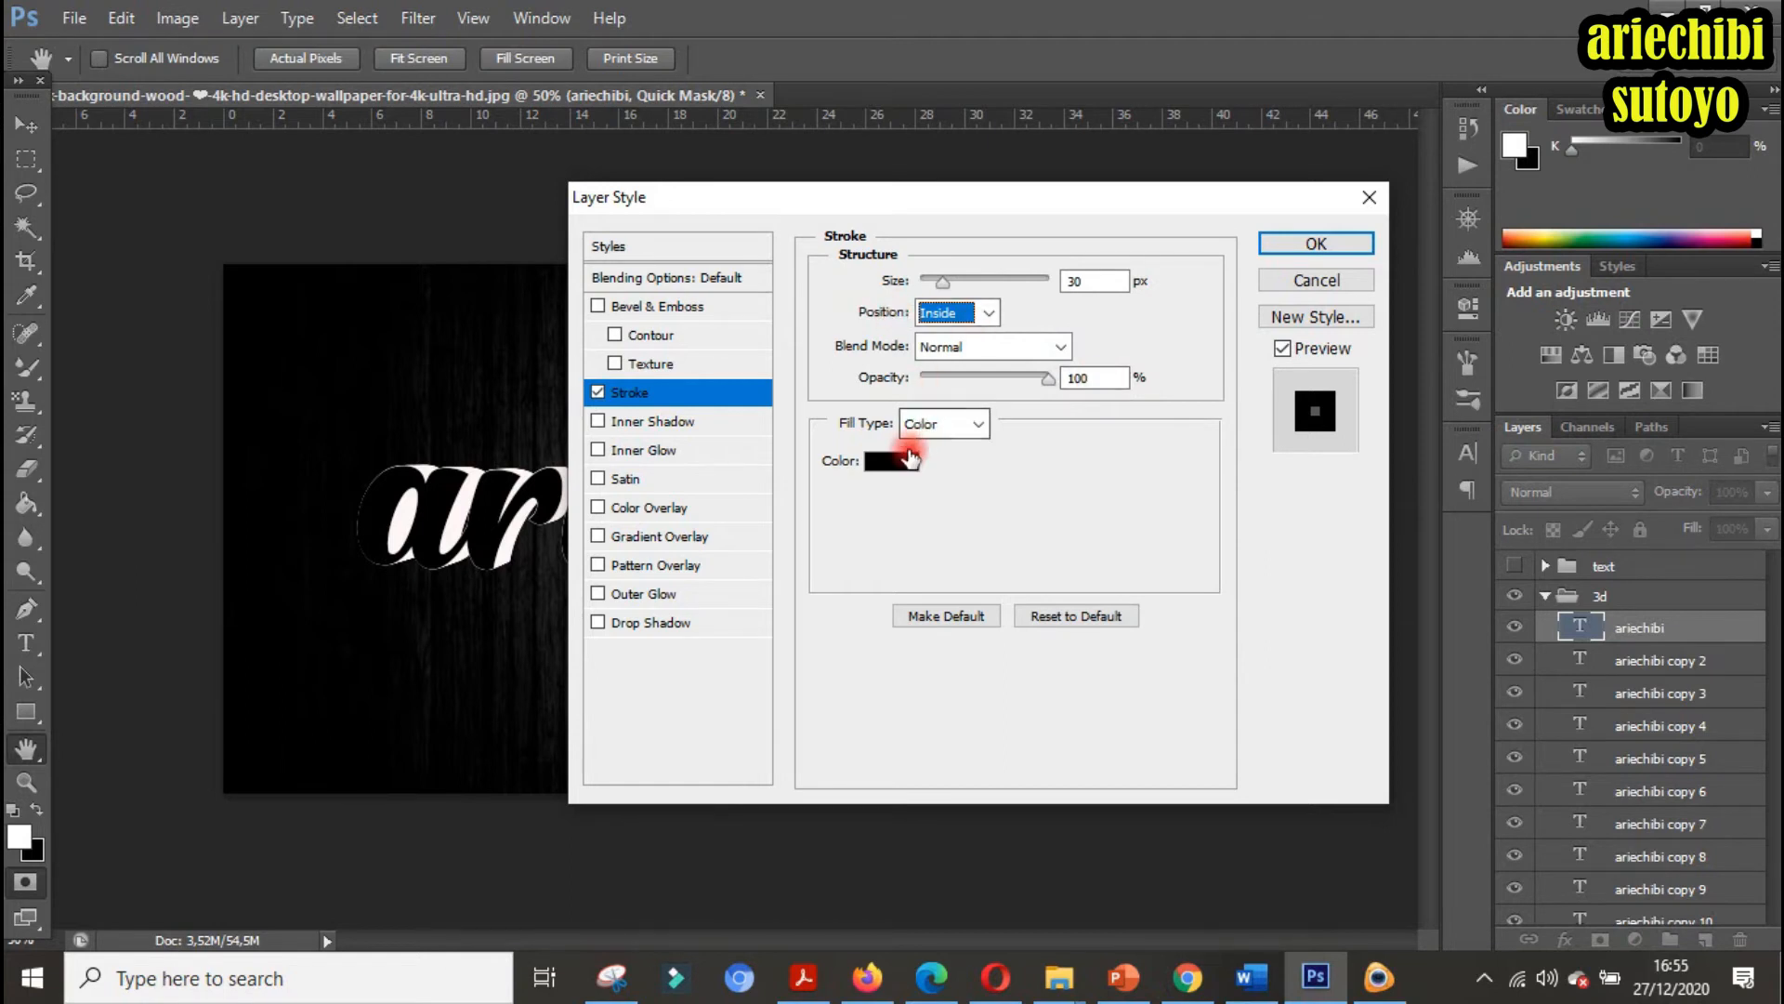
Set the stroke's fill type to Gradient and load the Black, White preset for editing
click(978, 422)
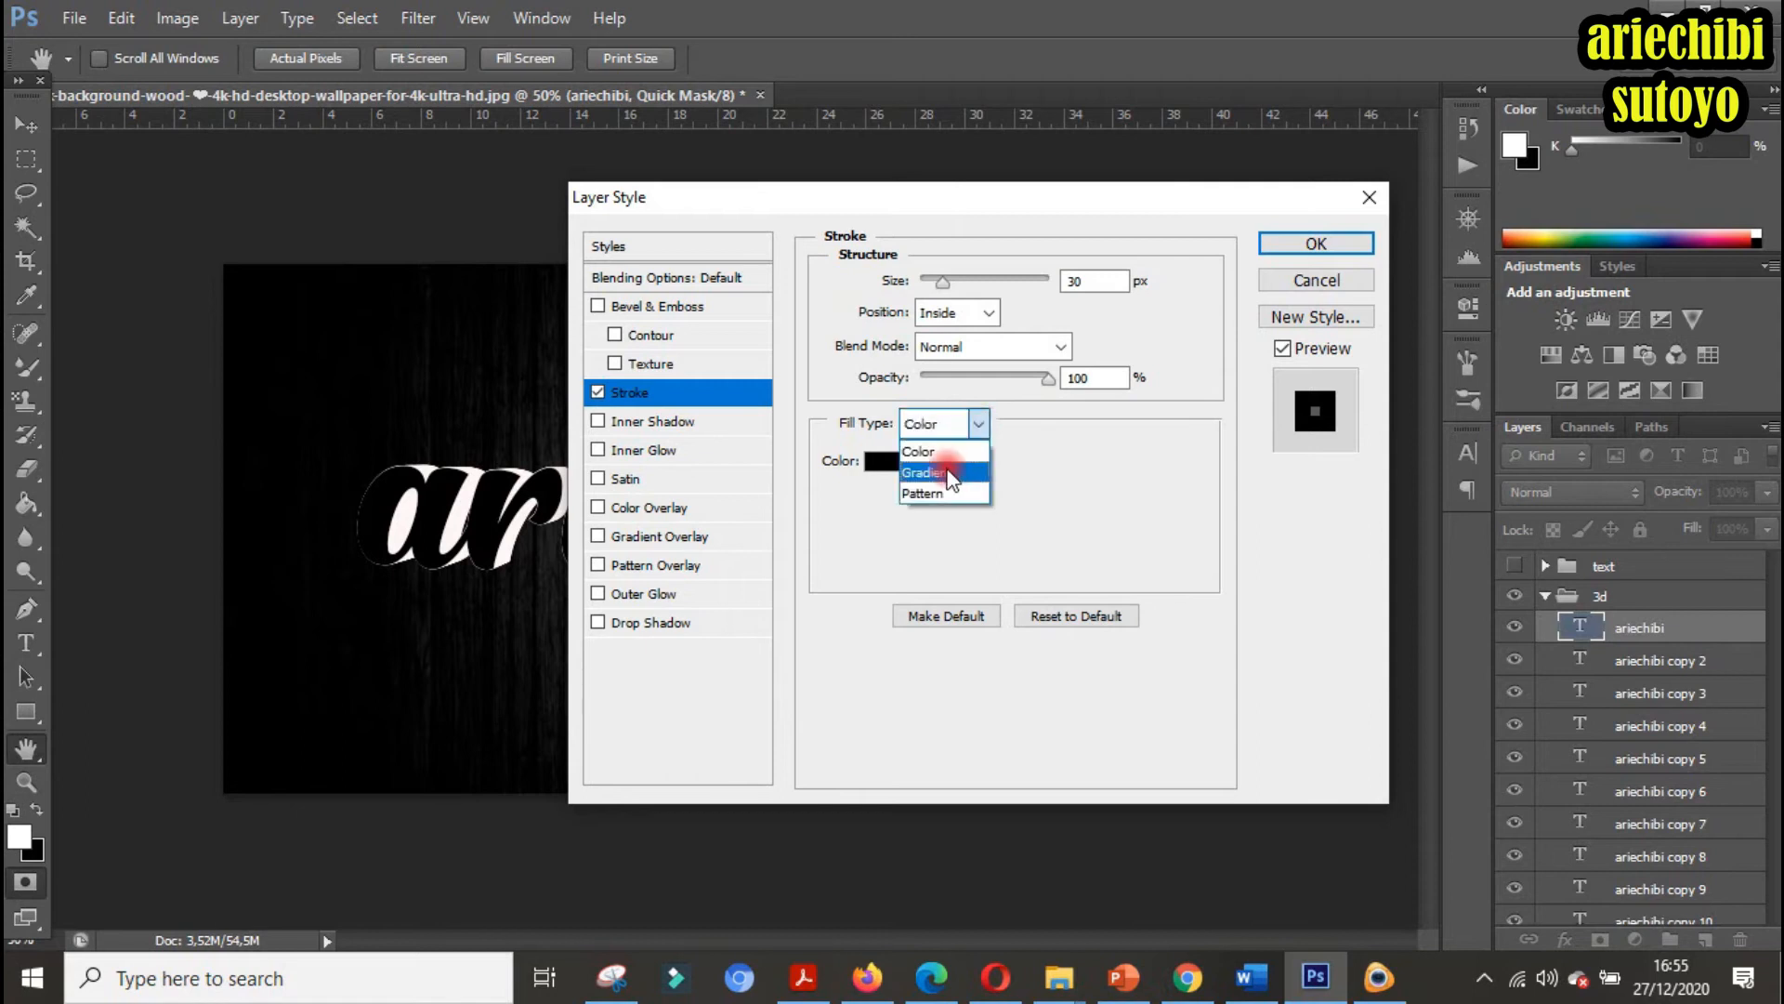
click(950, 474)
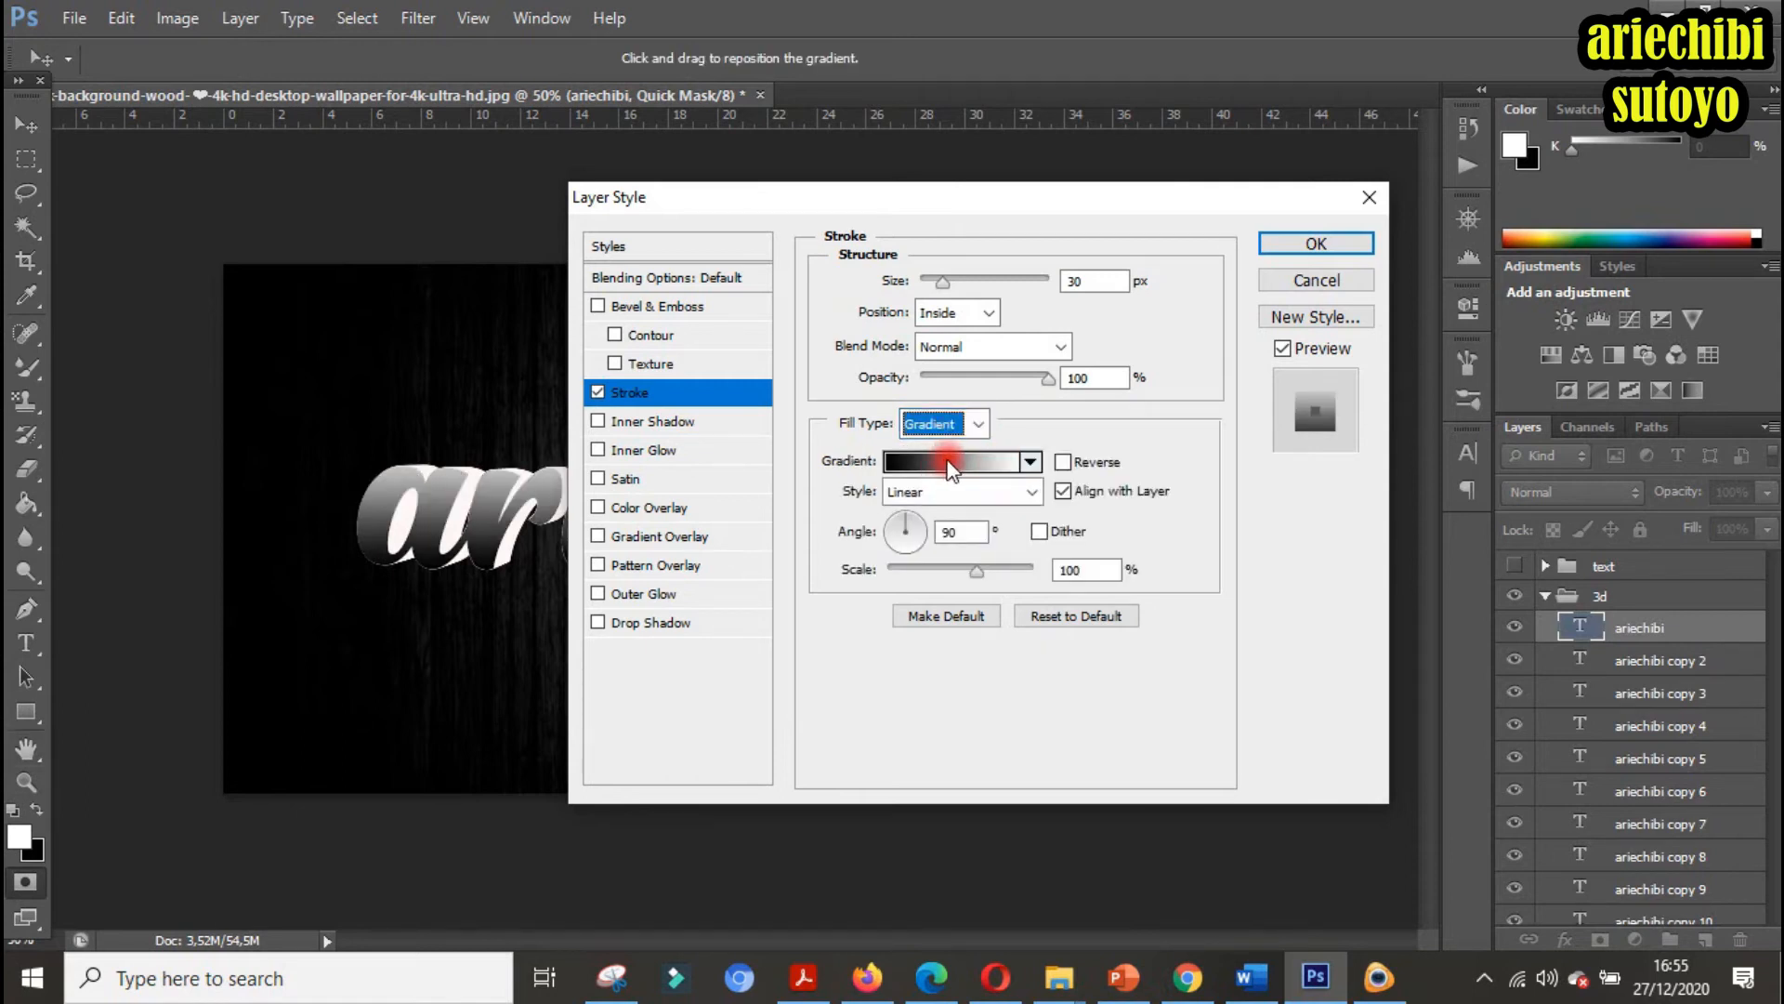
click(944, 465)
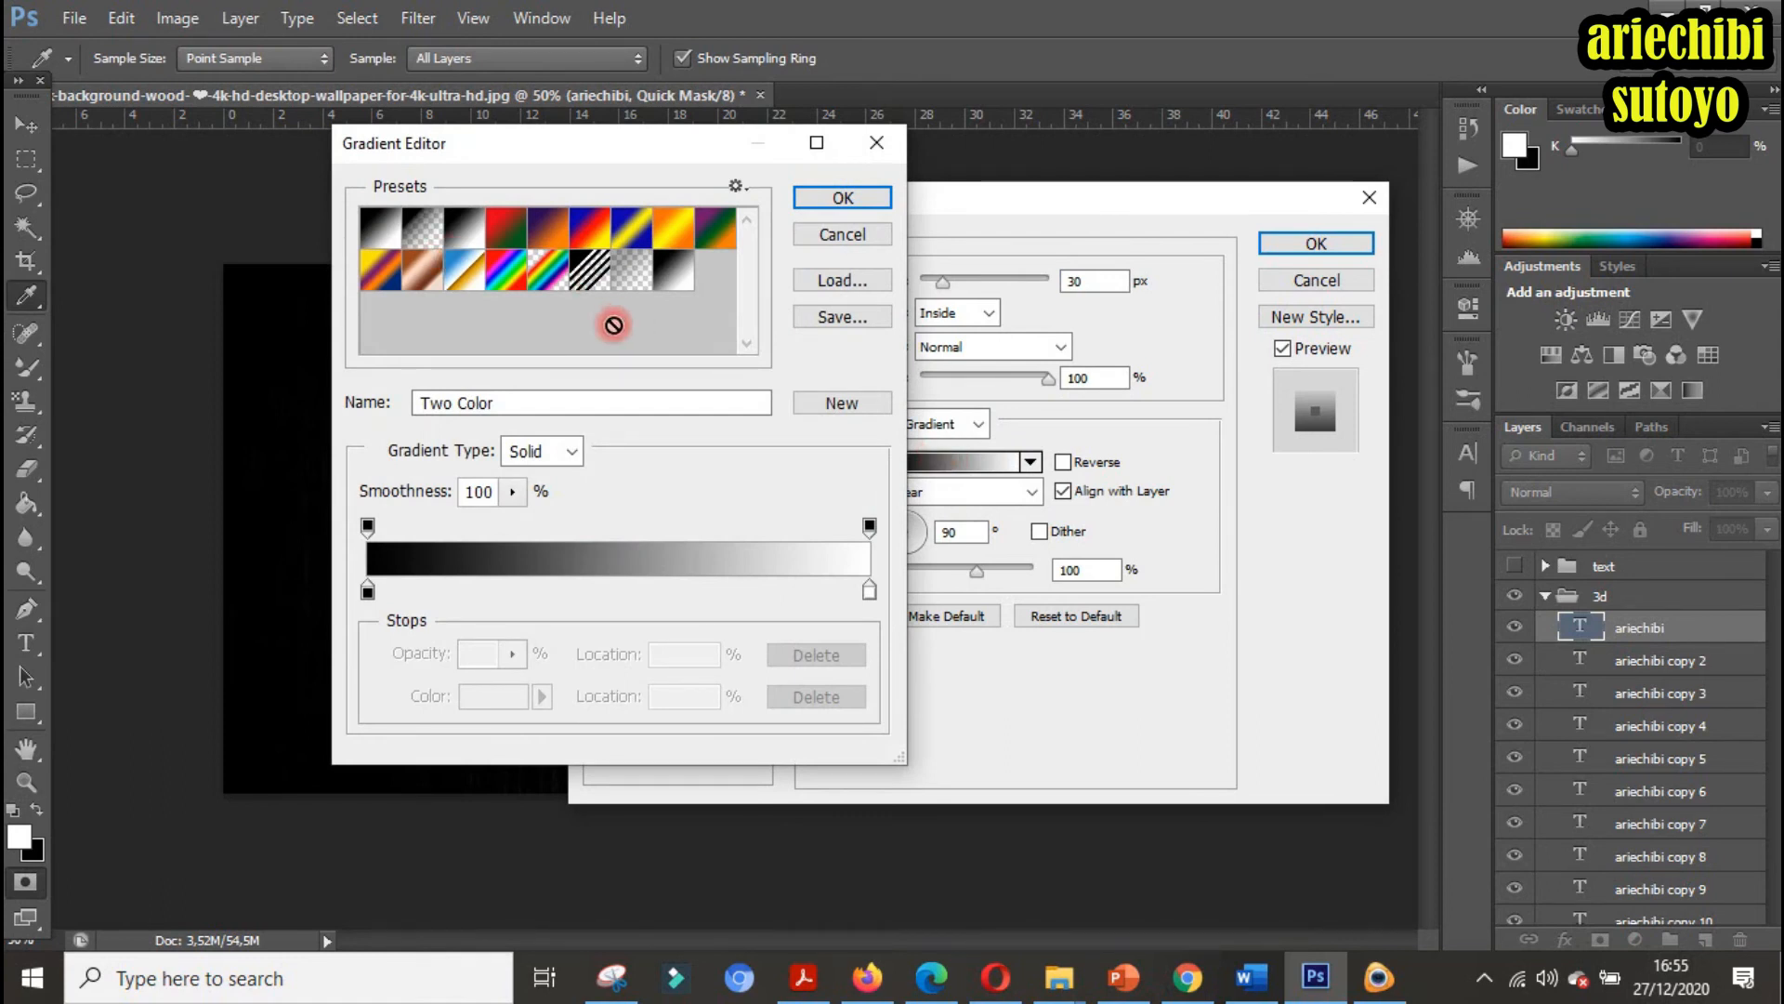
click(392, 243)
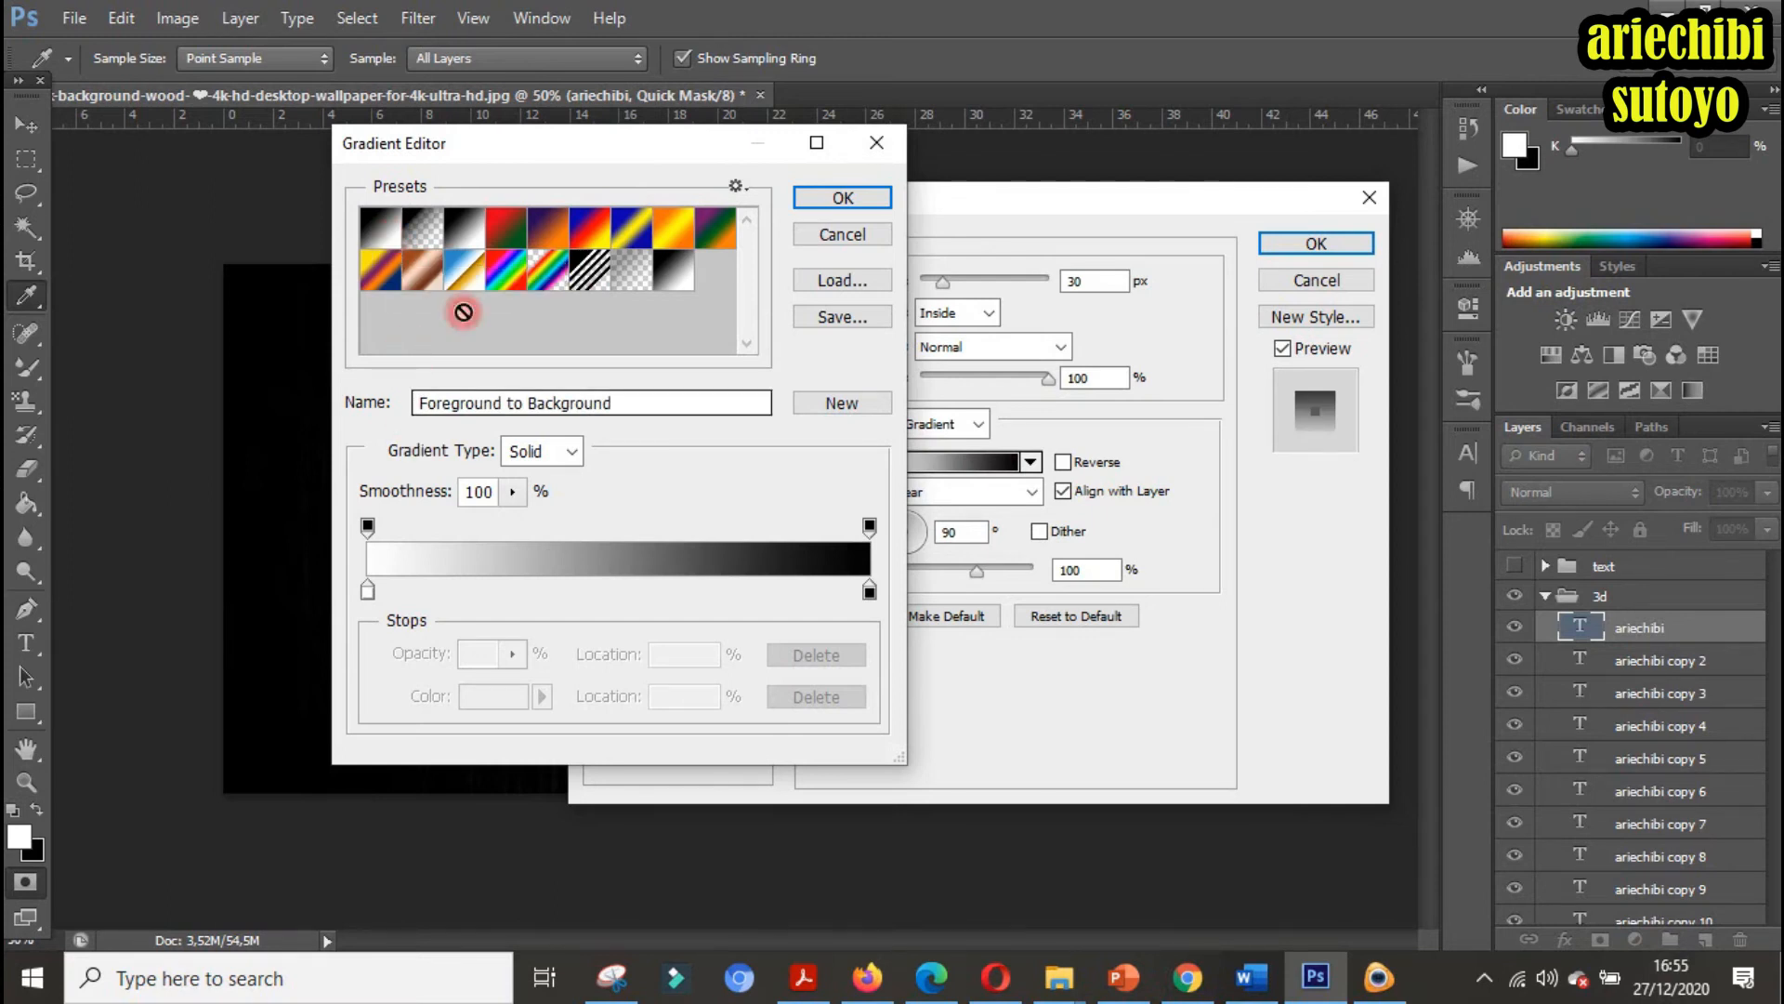
click(465, 245)
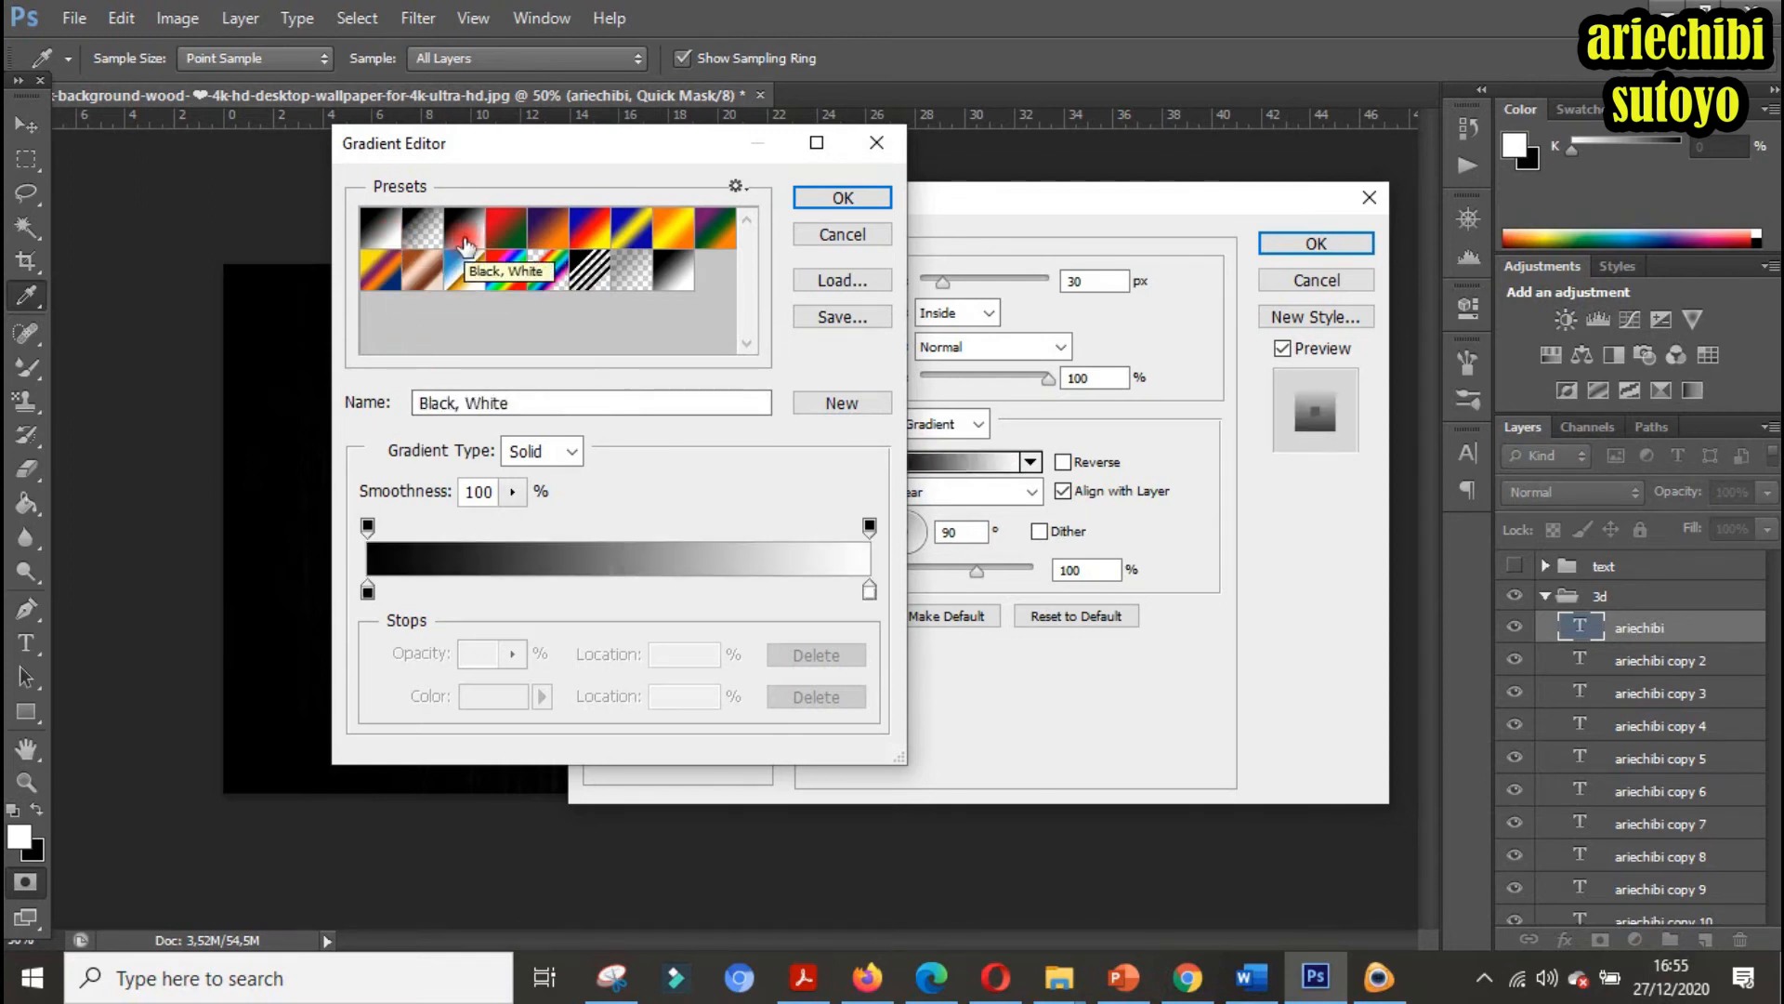
click(435, 398)
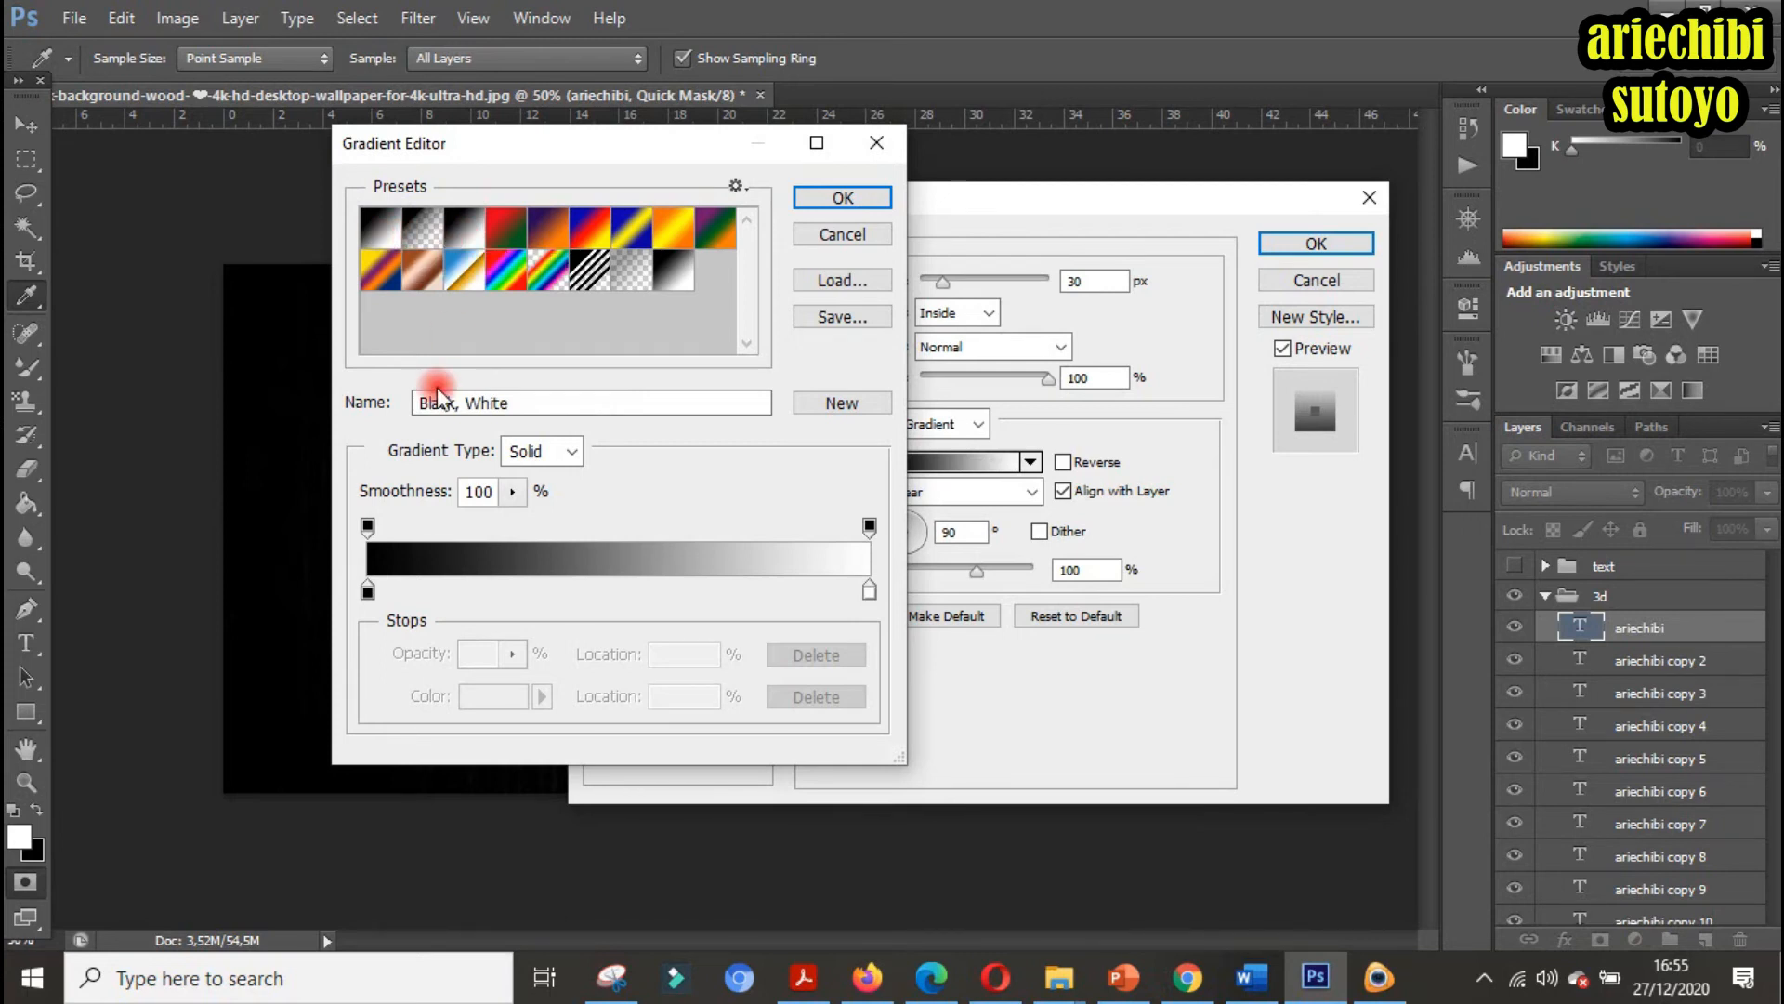
Set the gradient's starting color stop at 0% to 886218 and copy that hex code
click(368, 593)
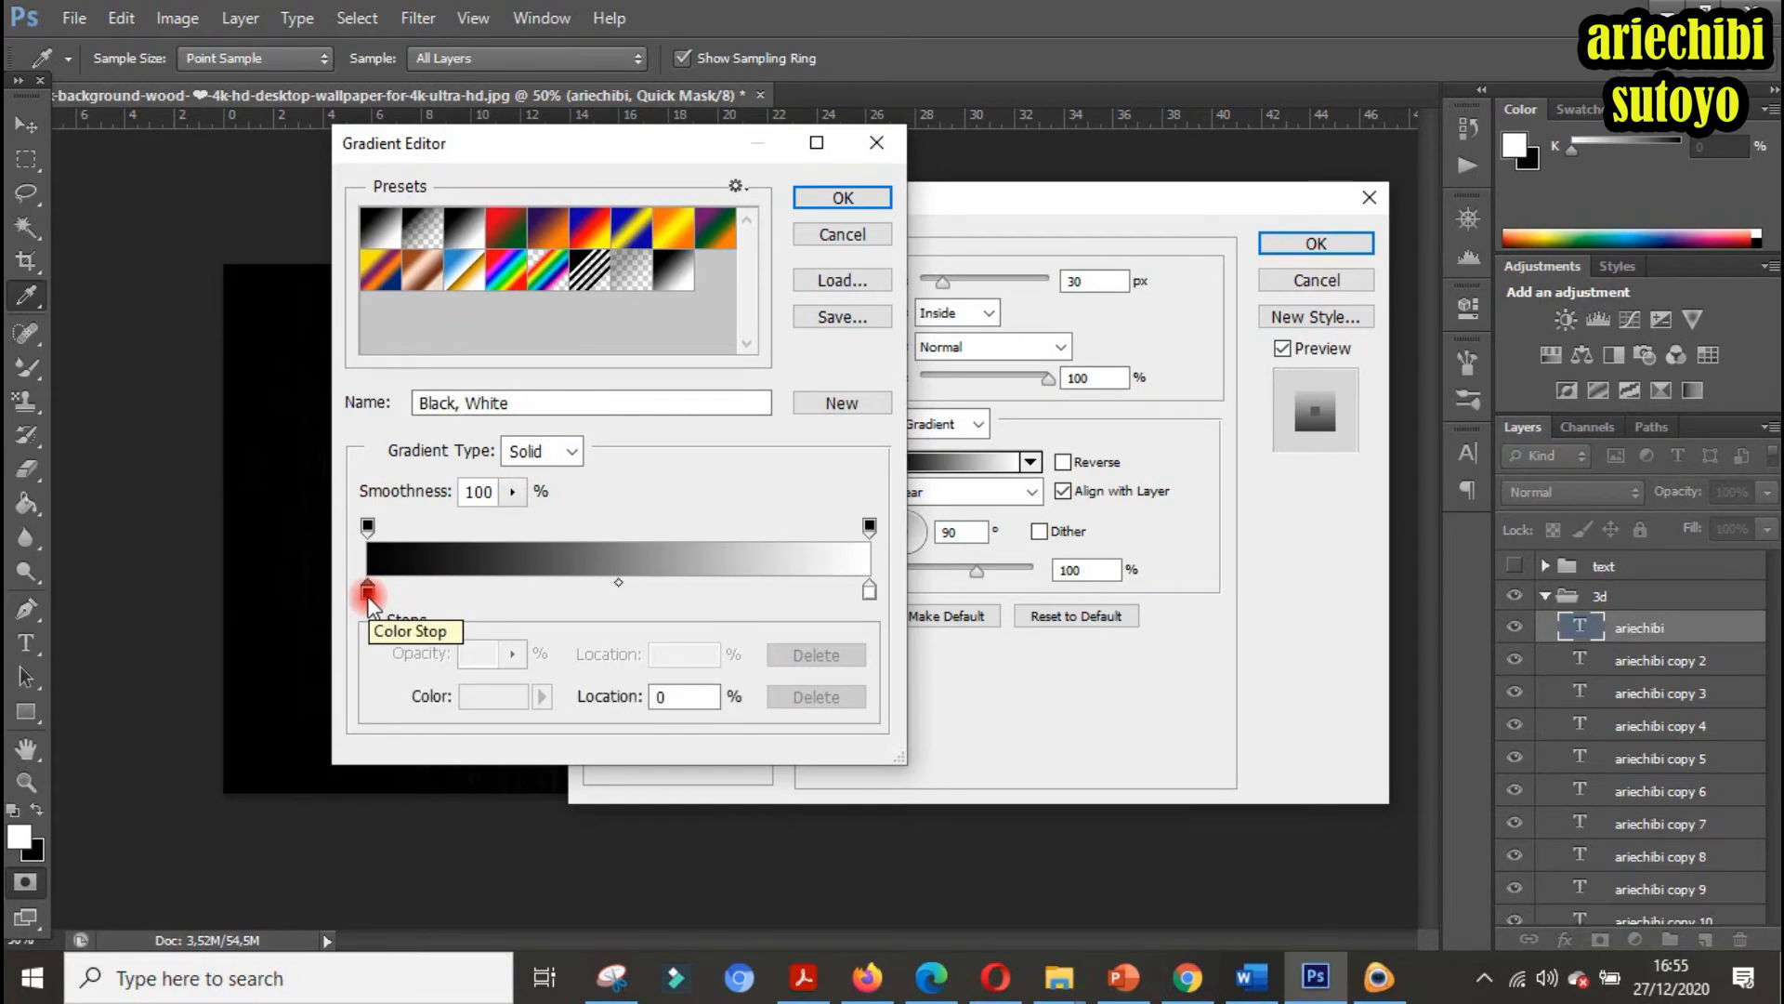
double_click(368, 591)
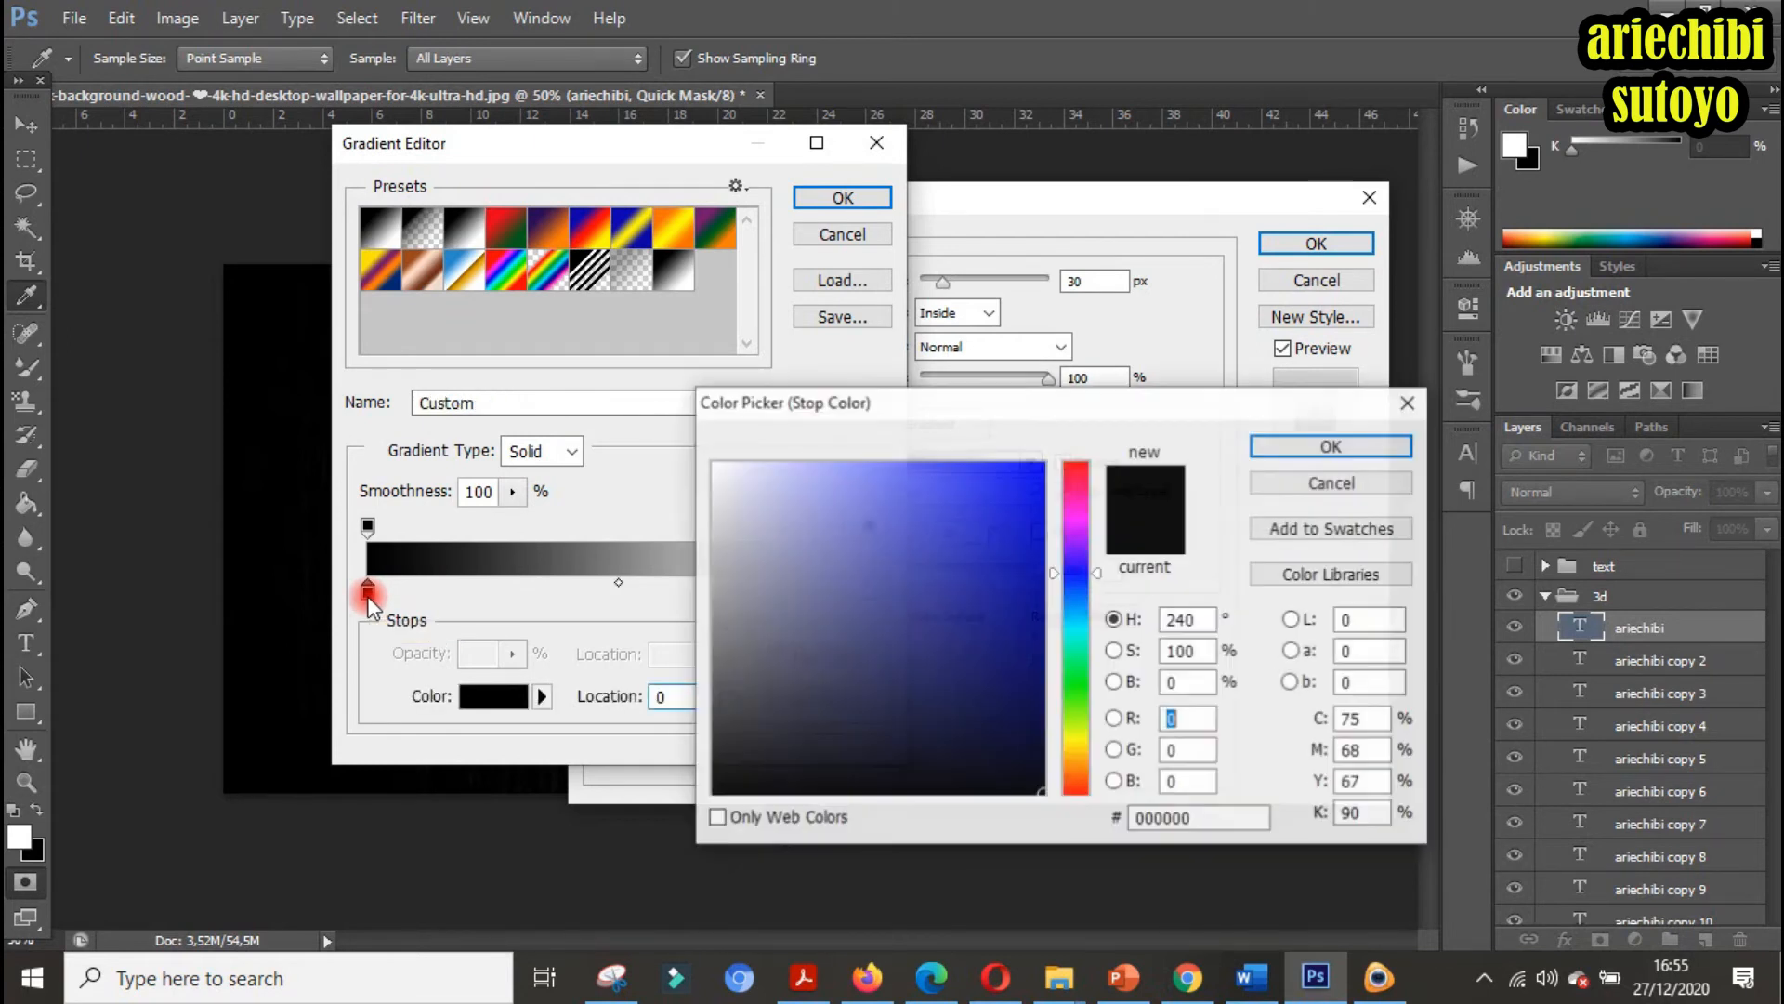
double_click(1183, 818)
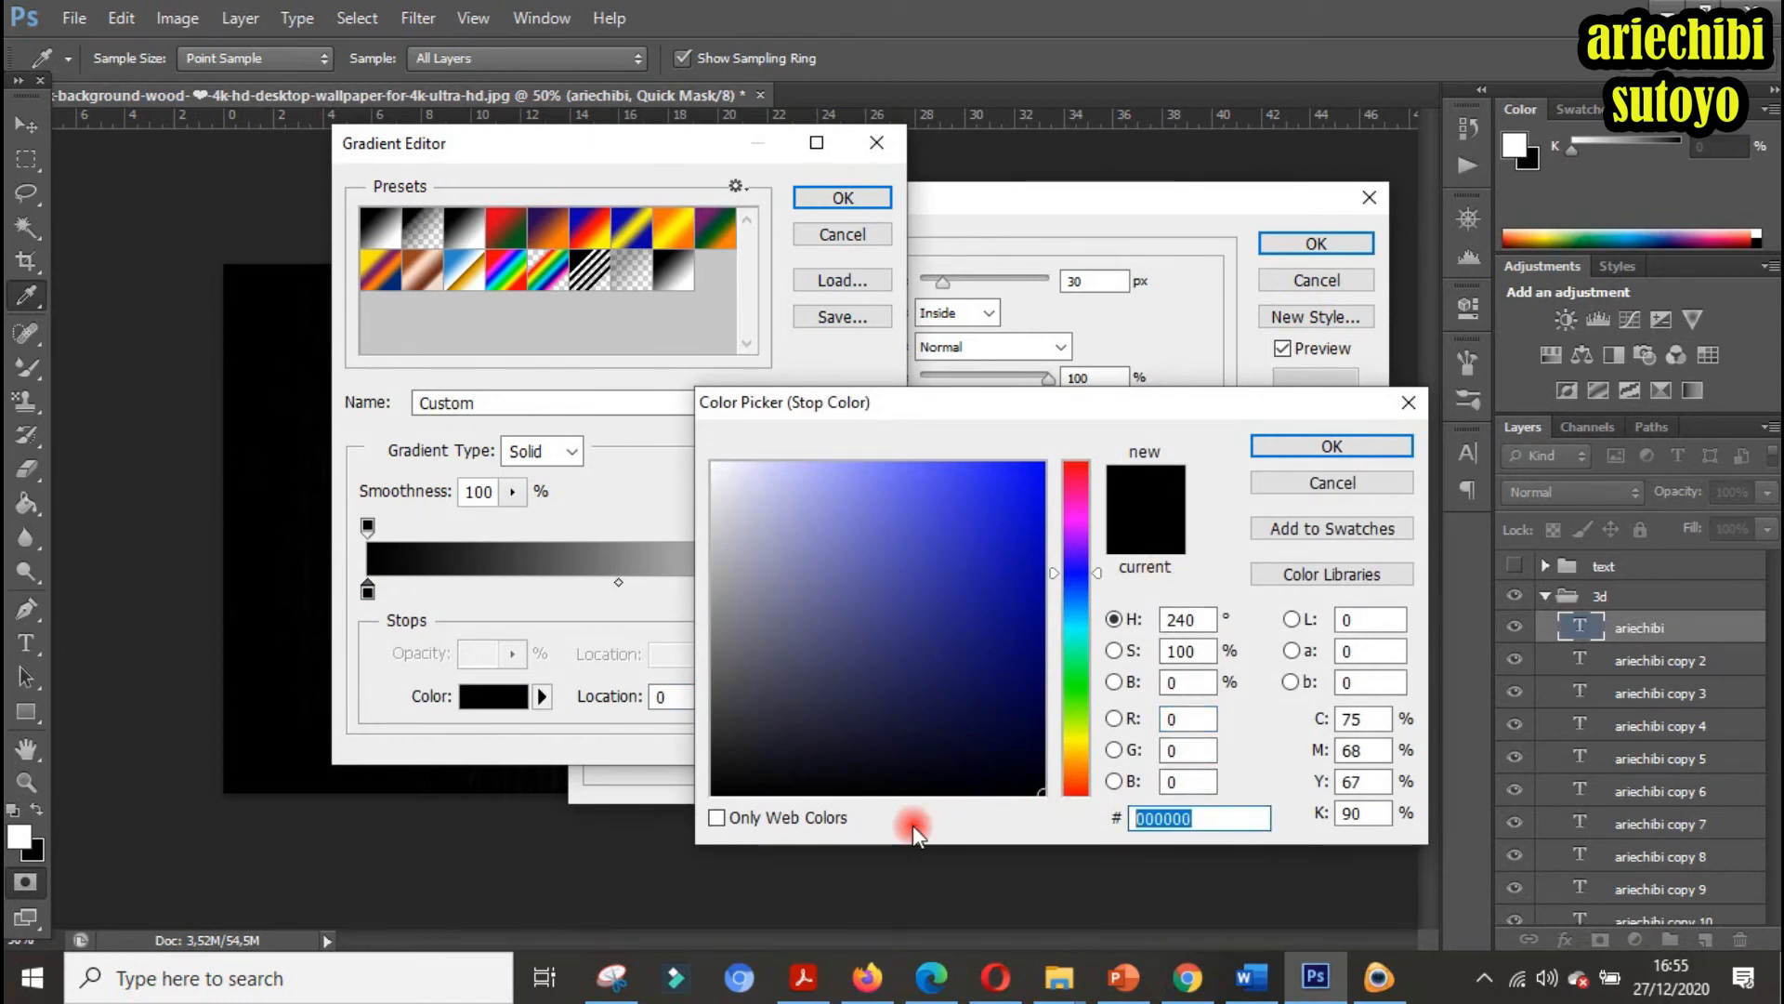
text(6218)
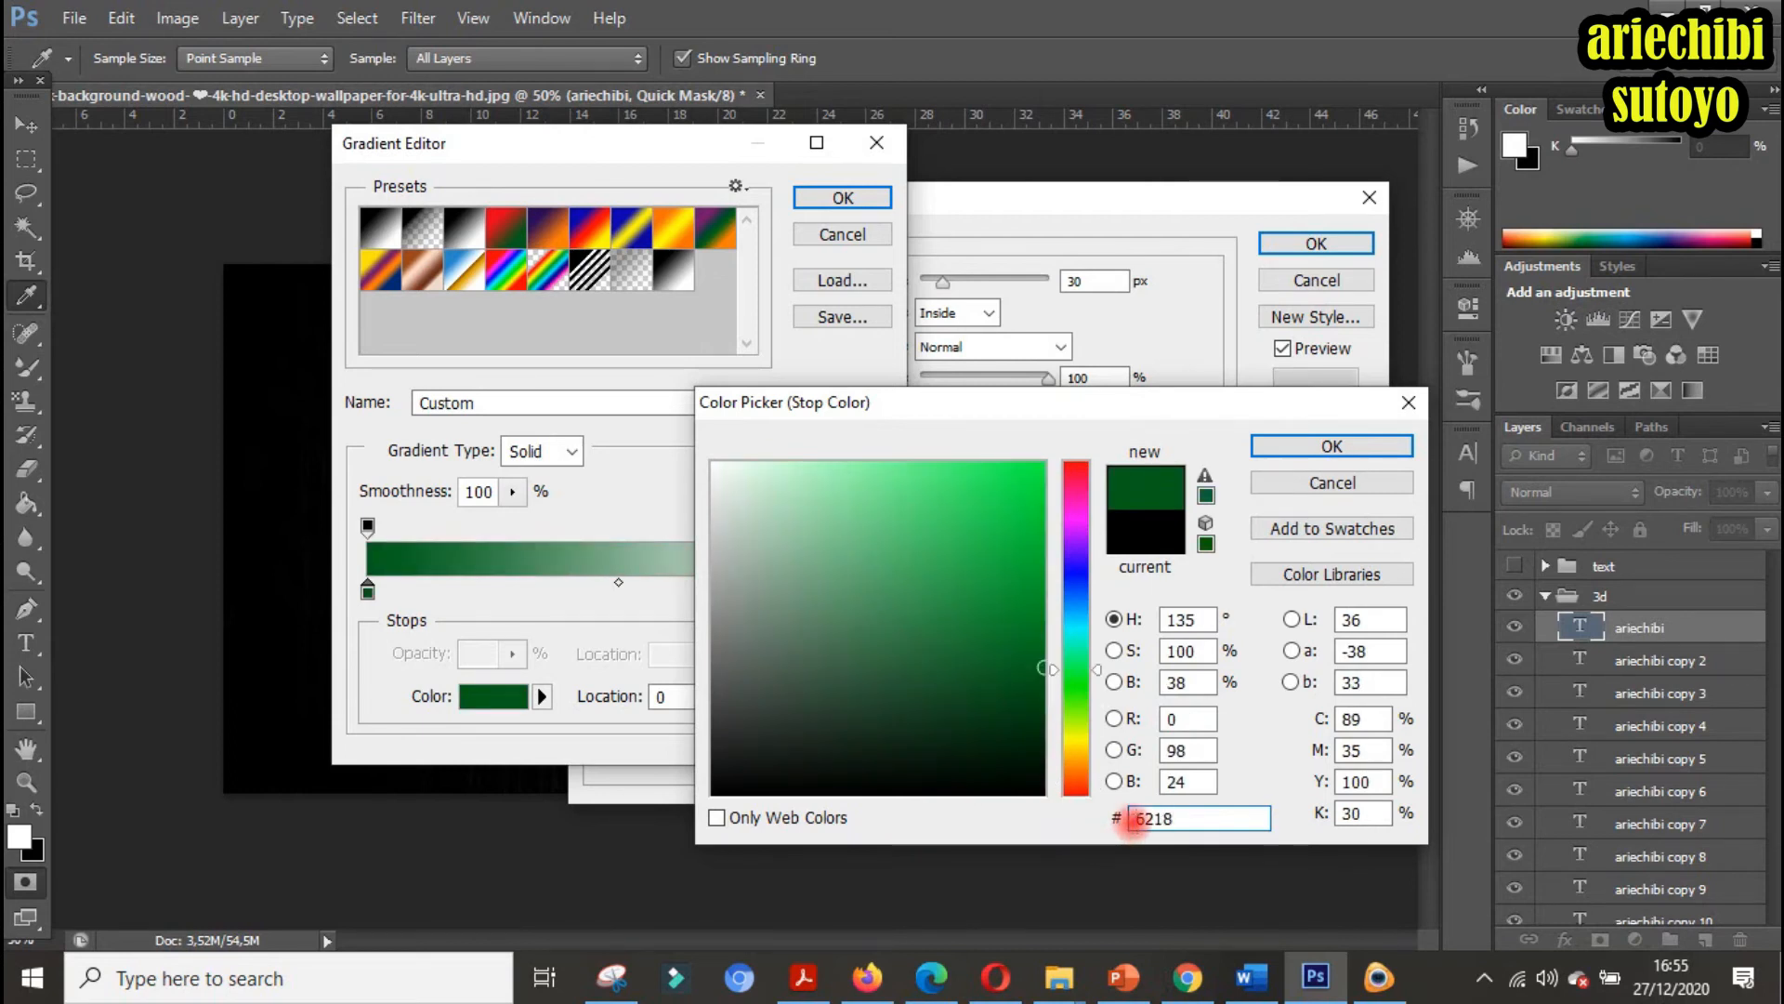
click(1132, 821)
text(88)
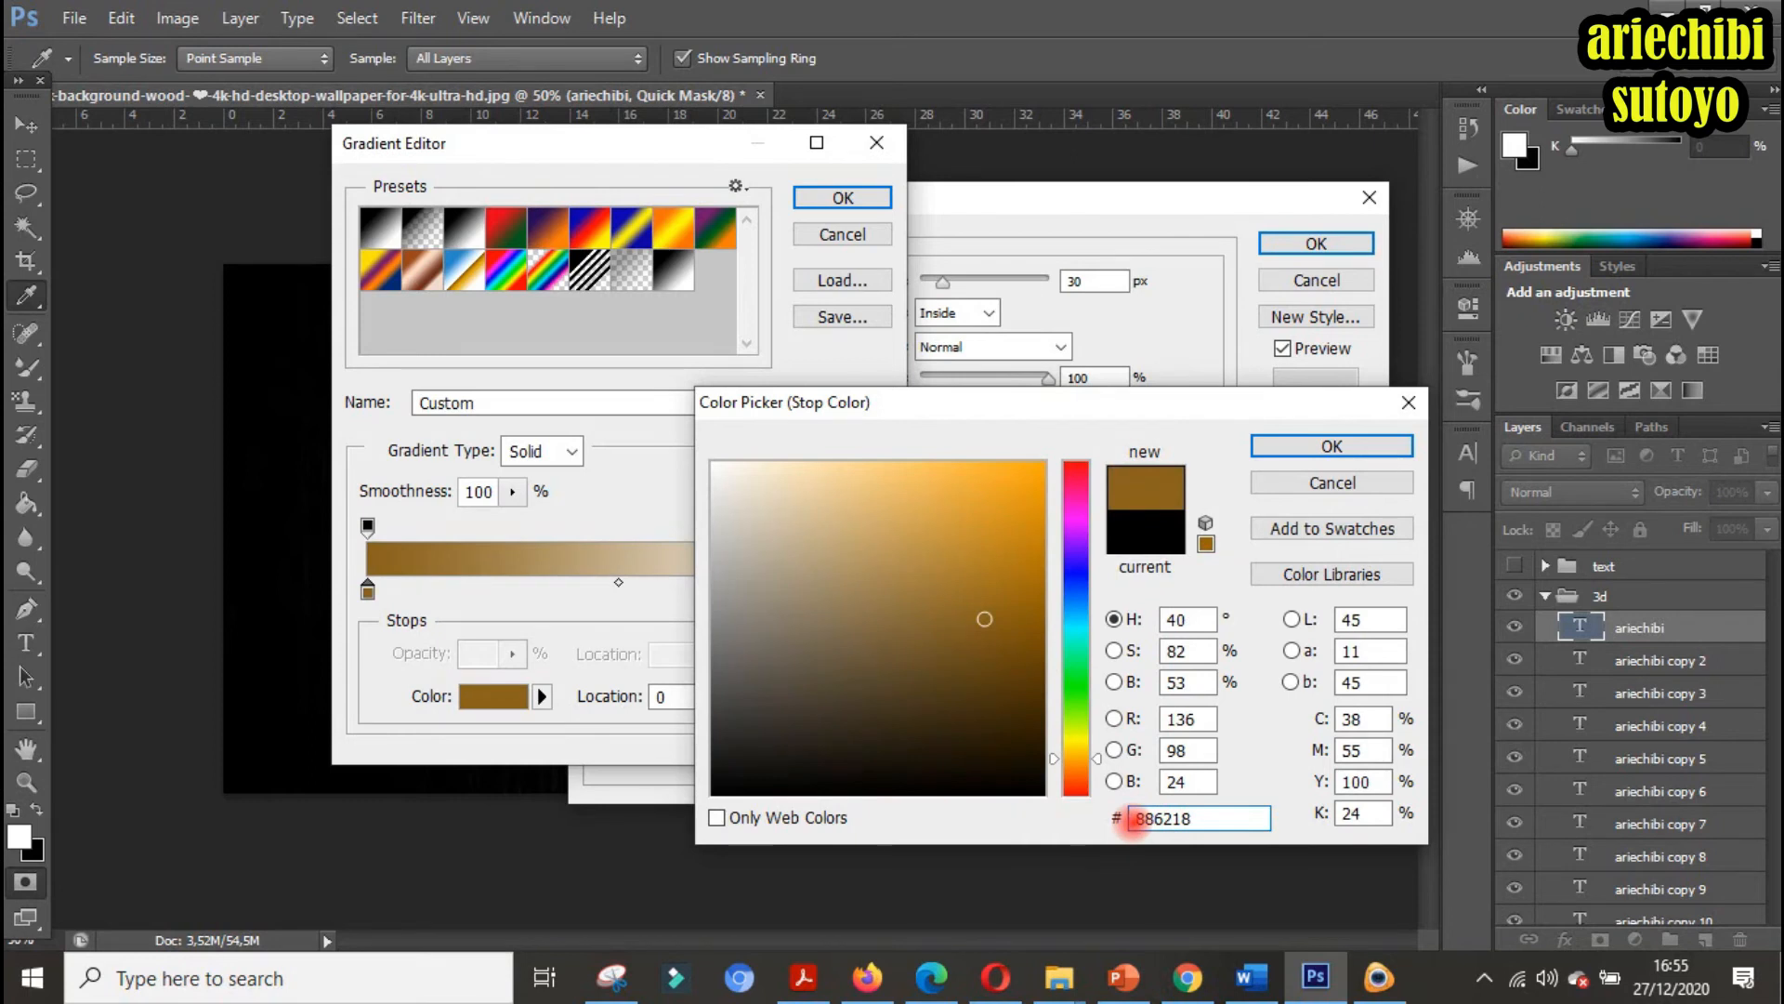
drag(1208, 821, 1066, 821)
key(ctrl+c)
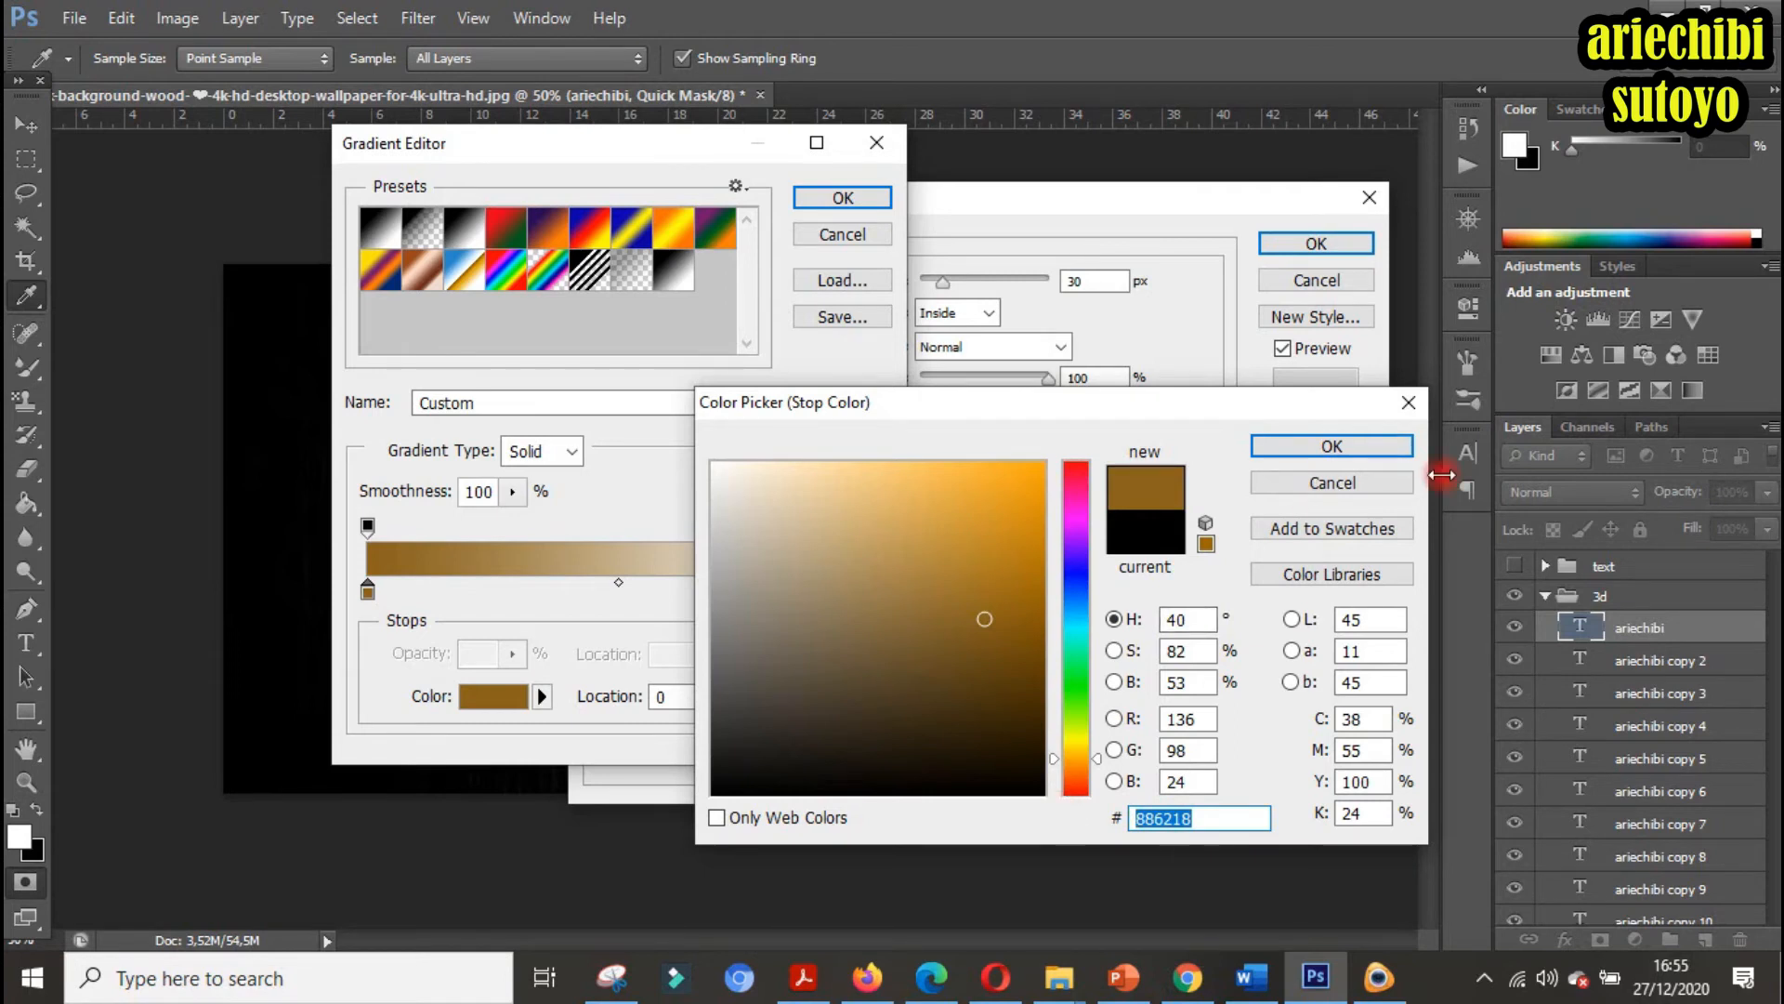
click(1362, 450)
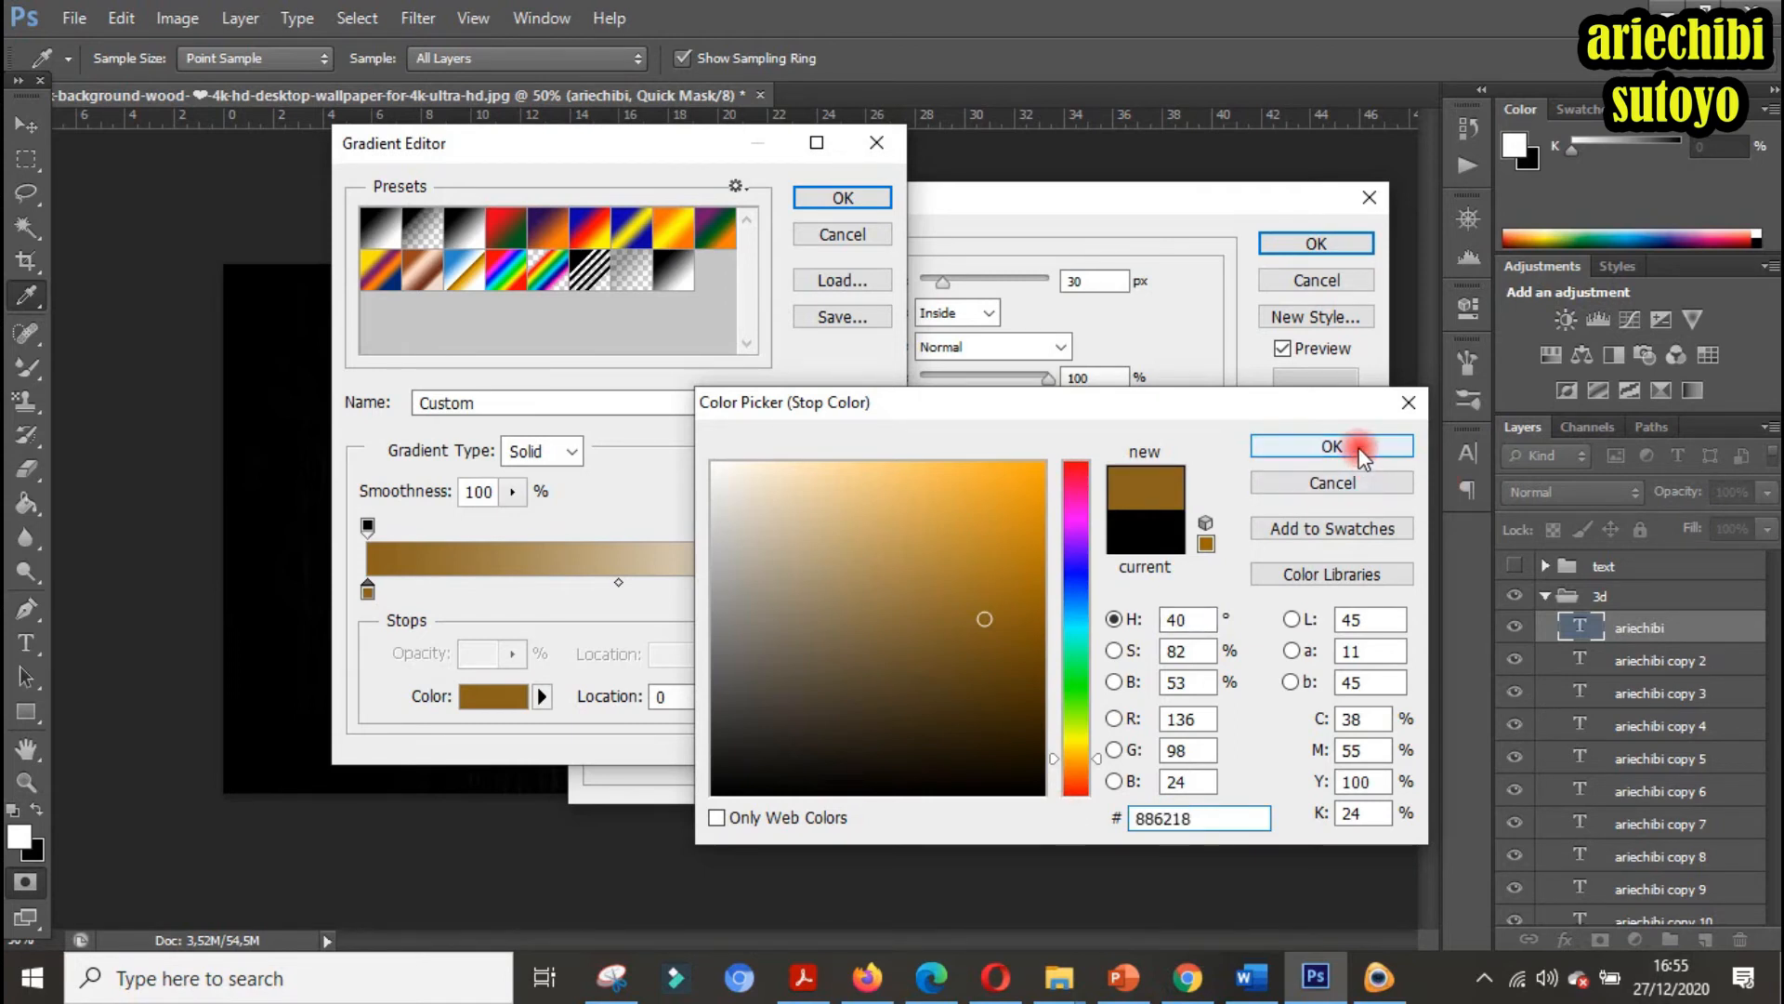
Set the gradient's ending color stop at 100% to the copied color 886218
click(869, 590)
double_click(869, 595)
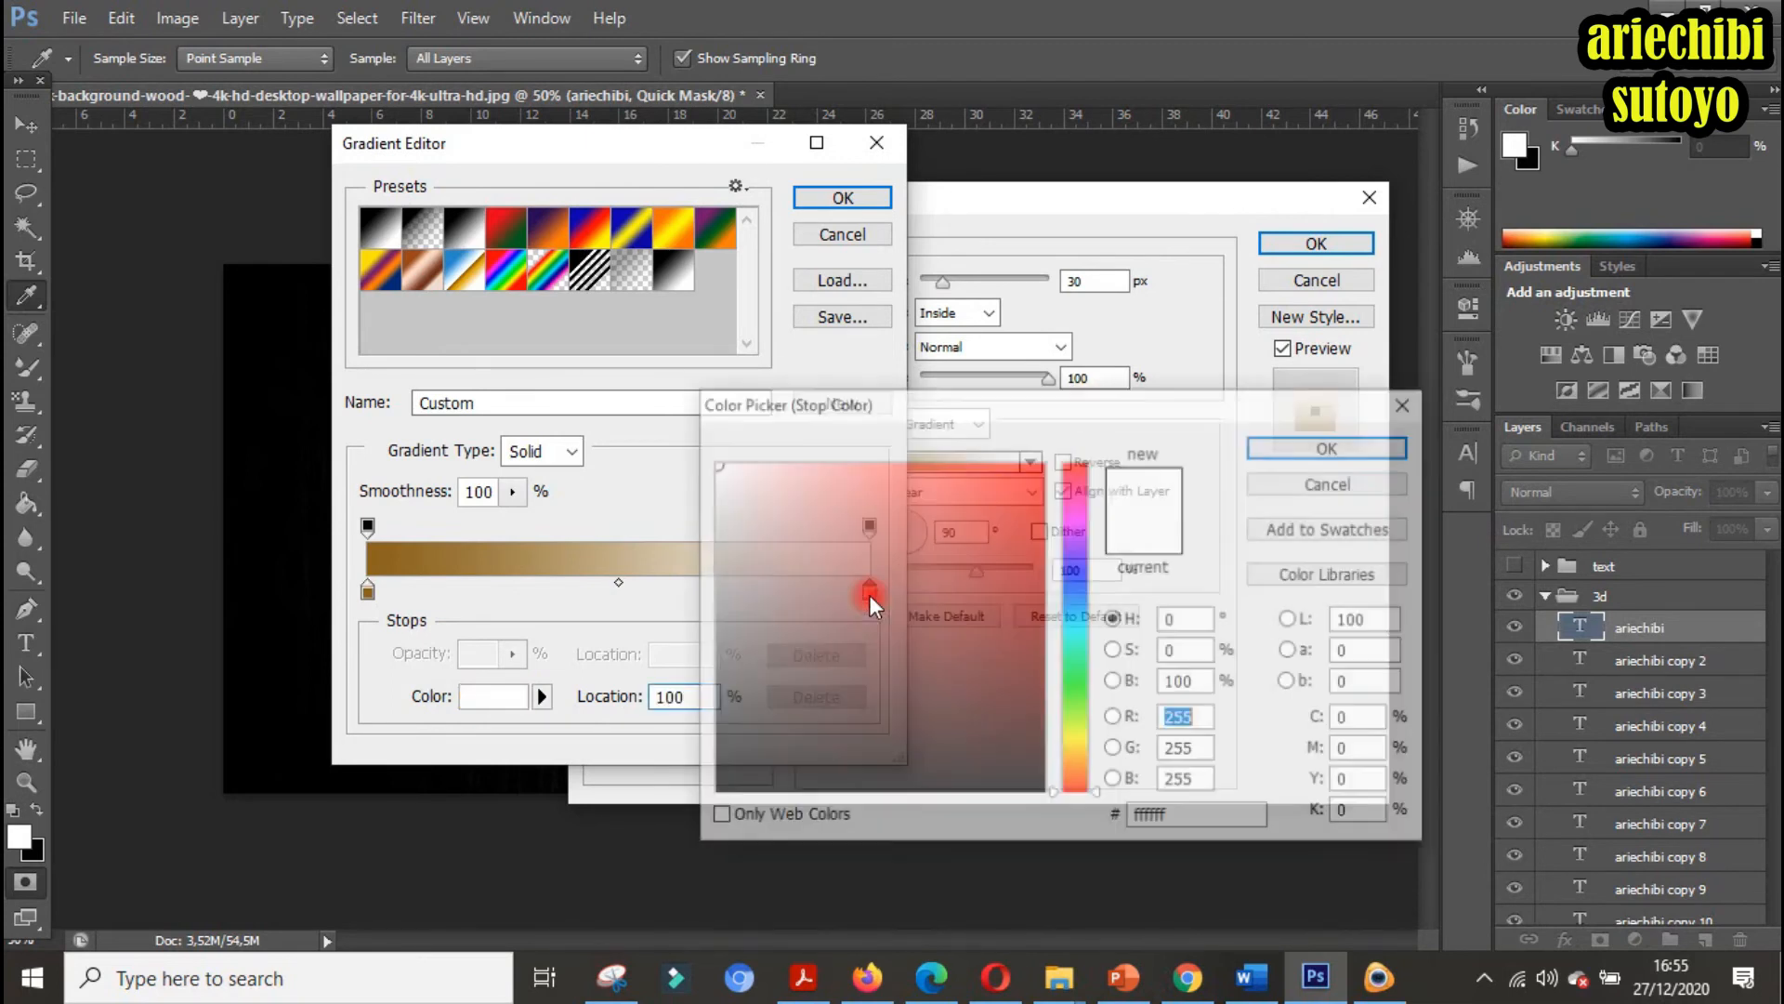
click(1169, 818)
drag(1169, 818, 1028, 821)
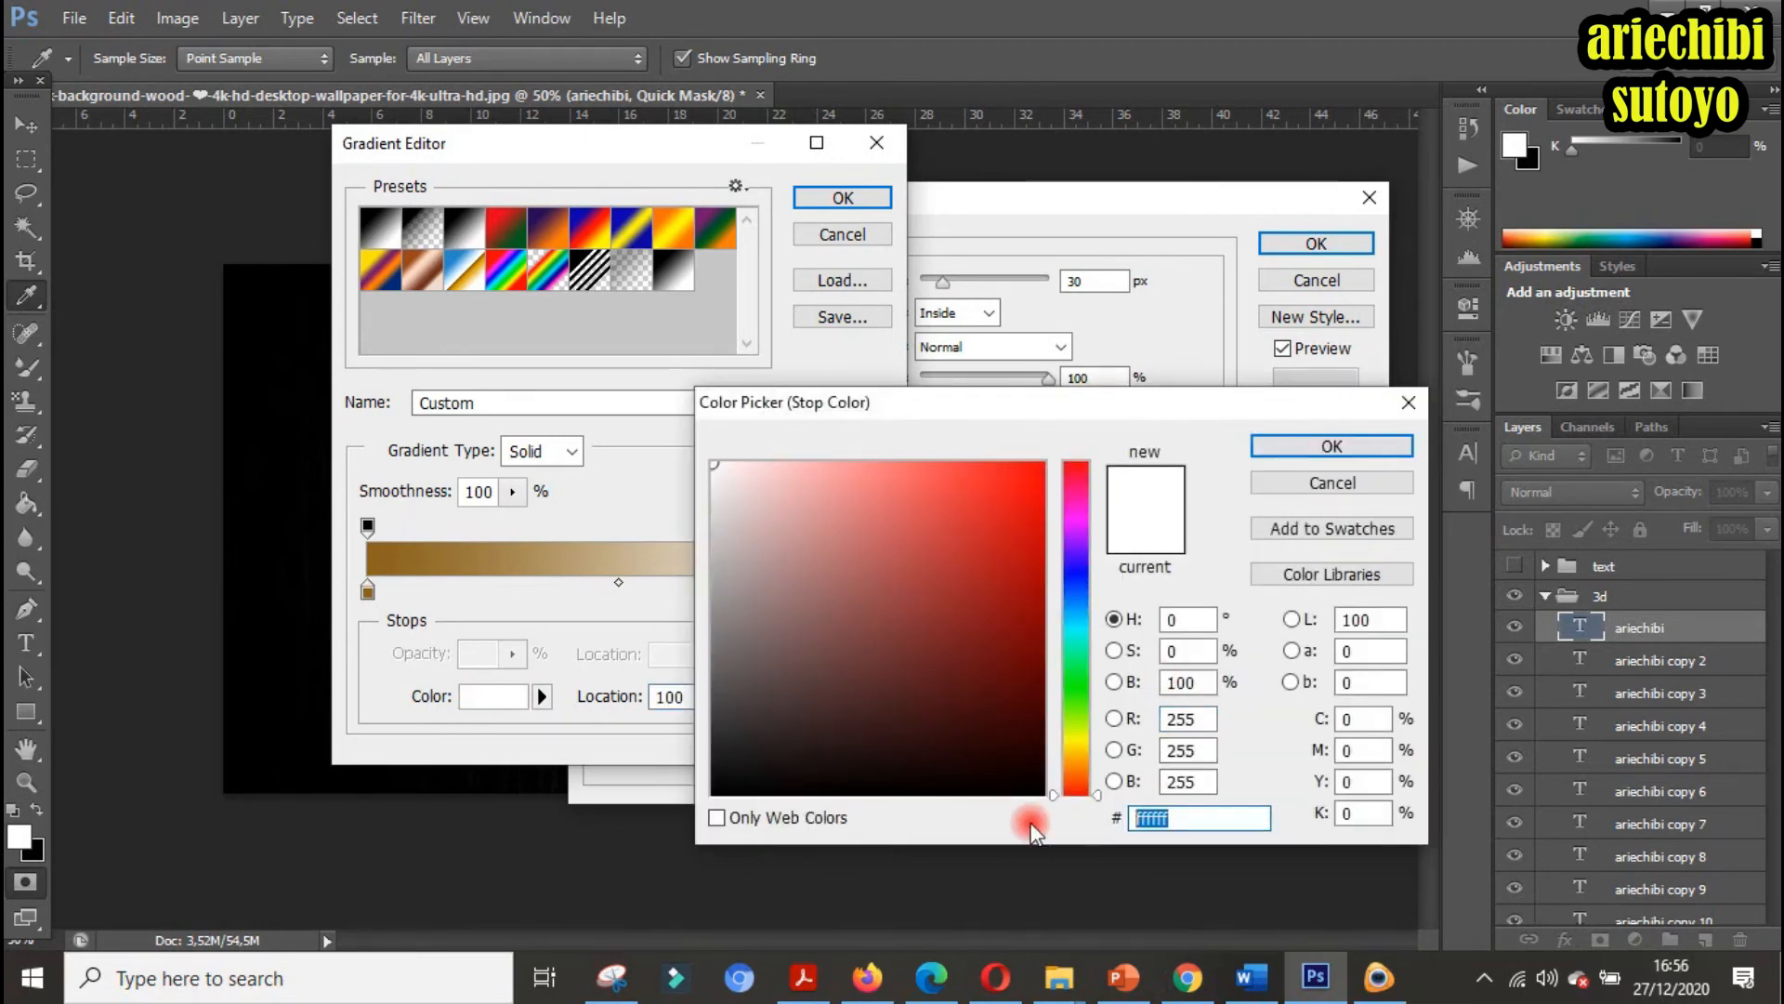
key(ctrl+v)
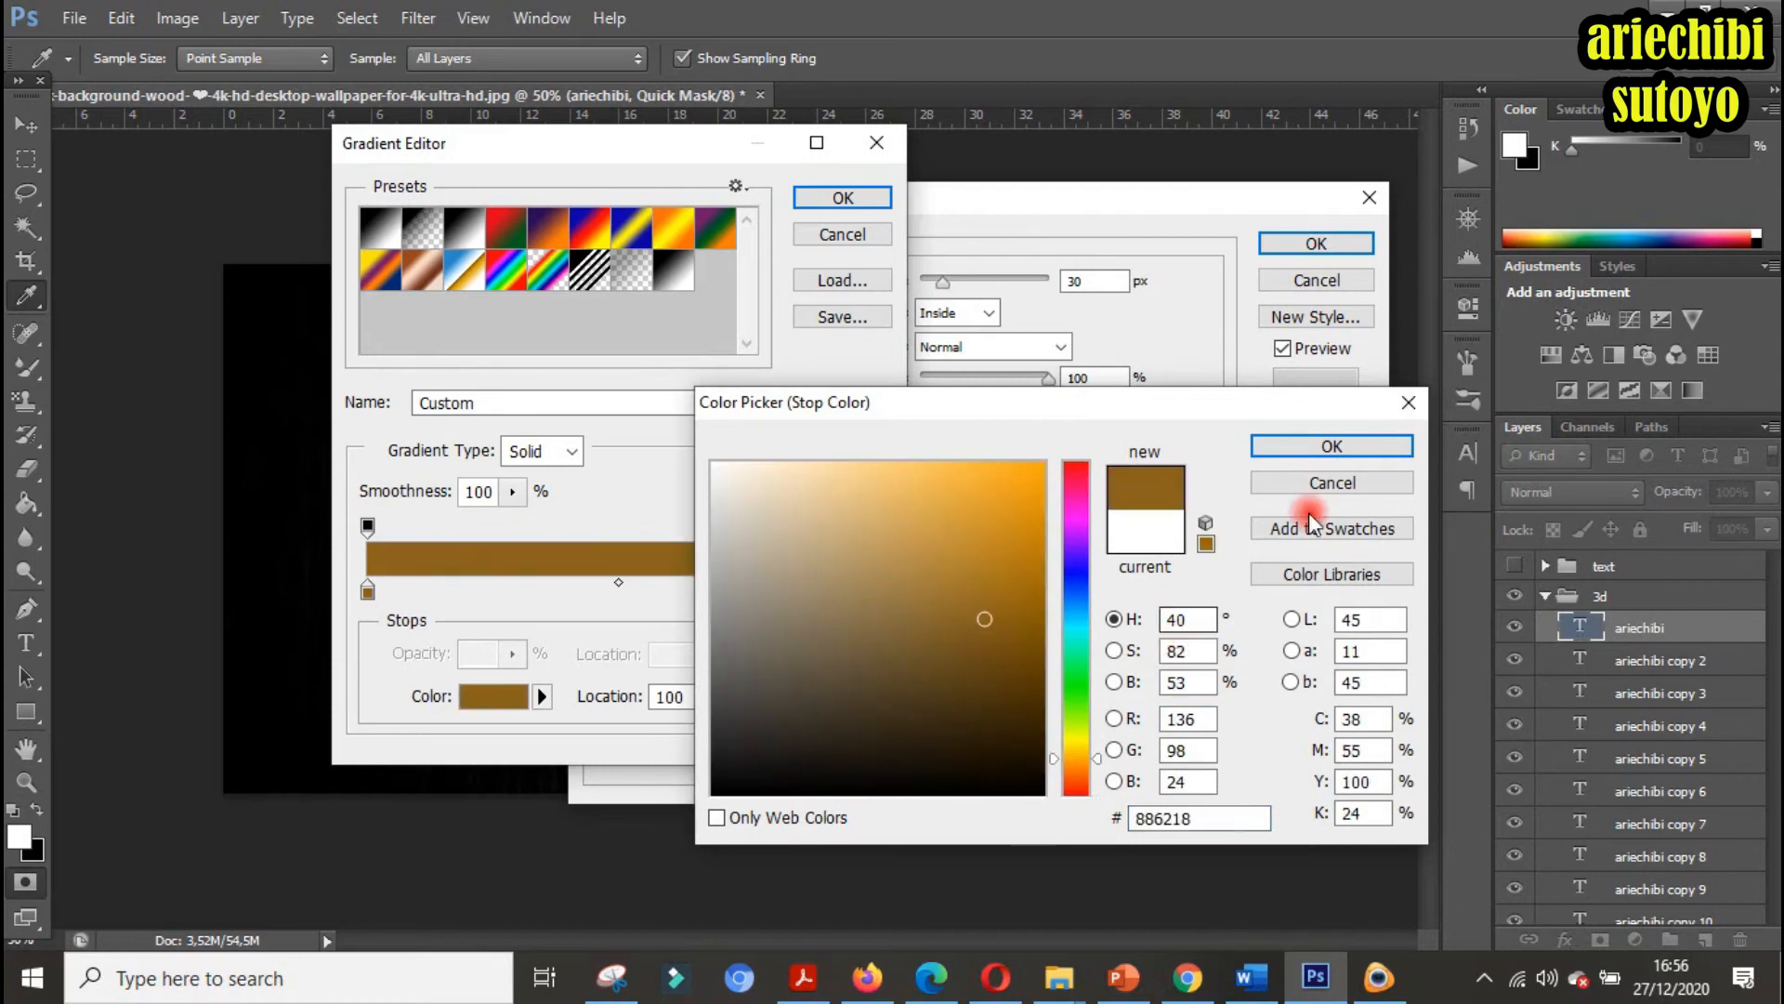
click(1319, 446)
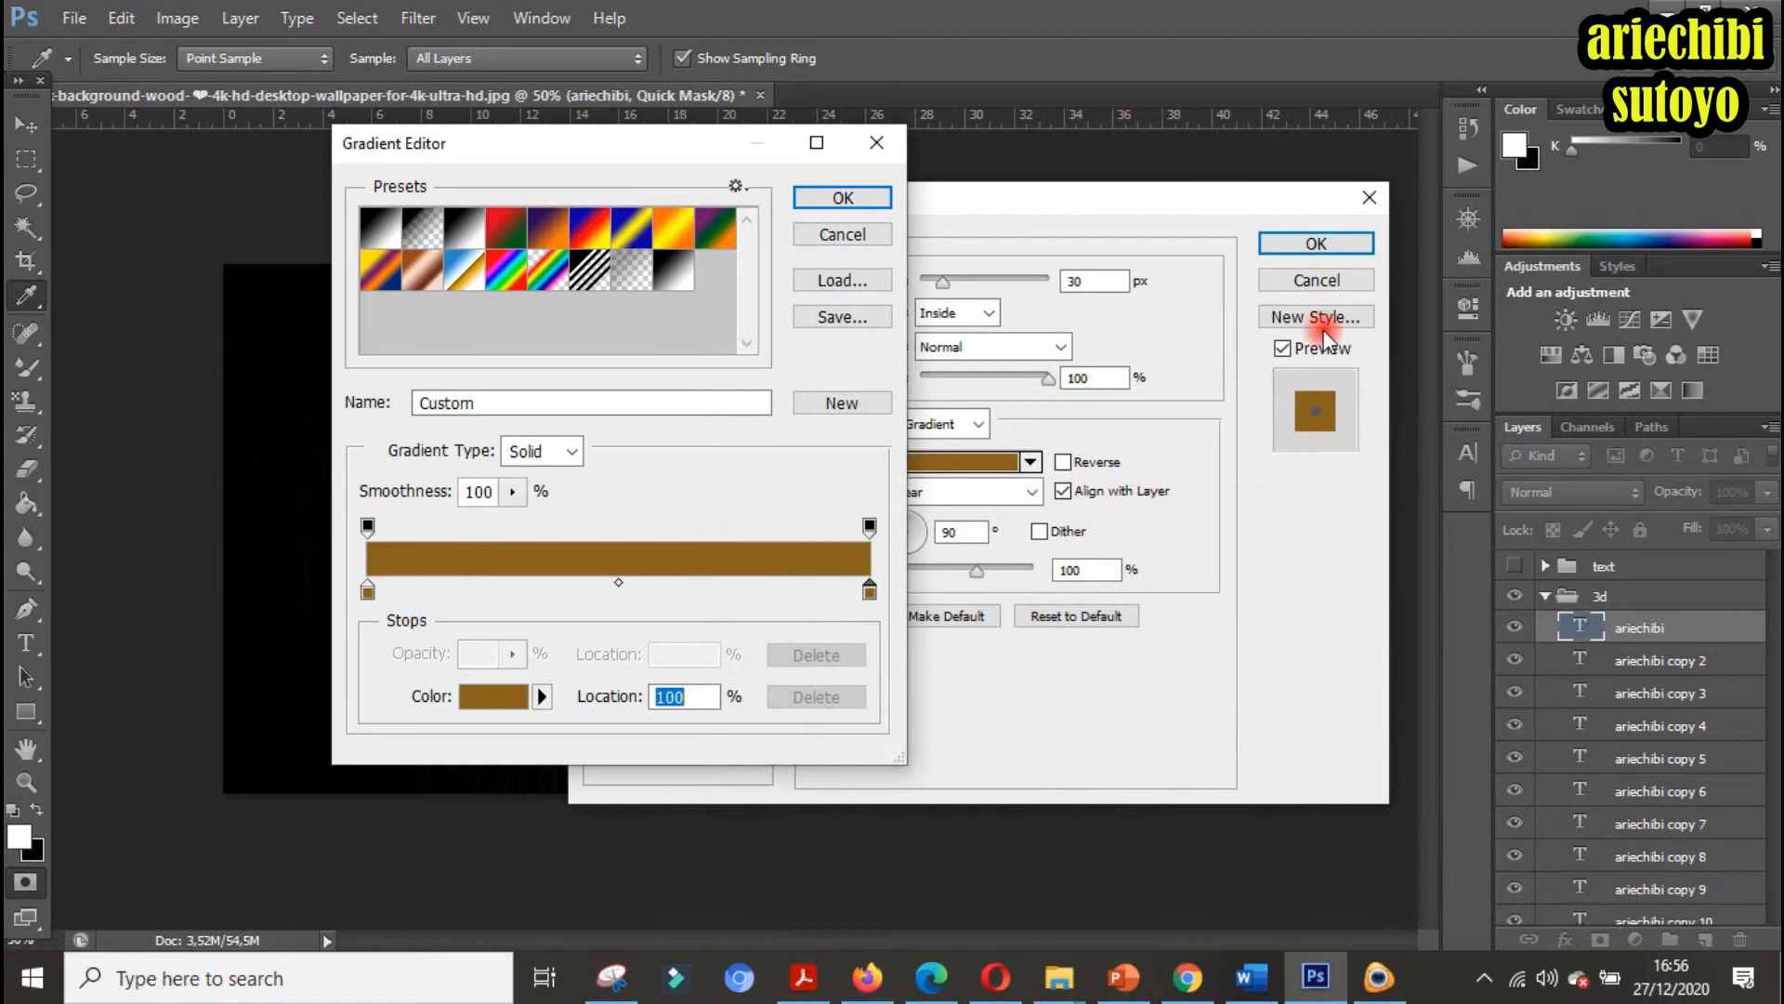
click(874, 198)
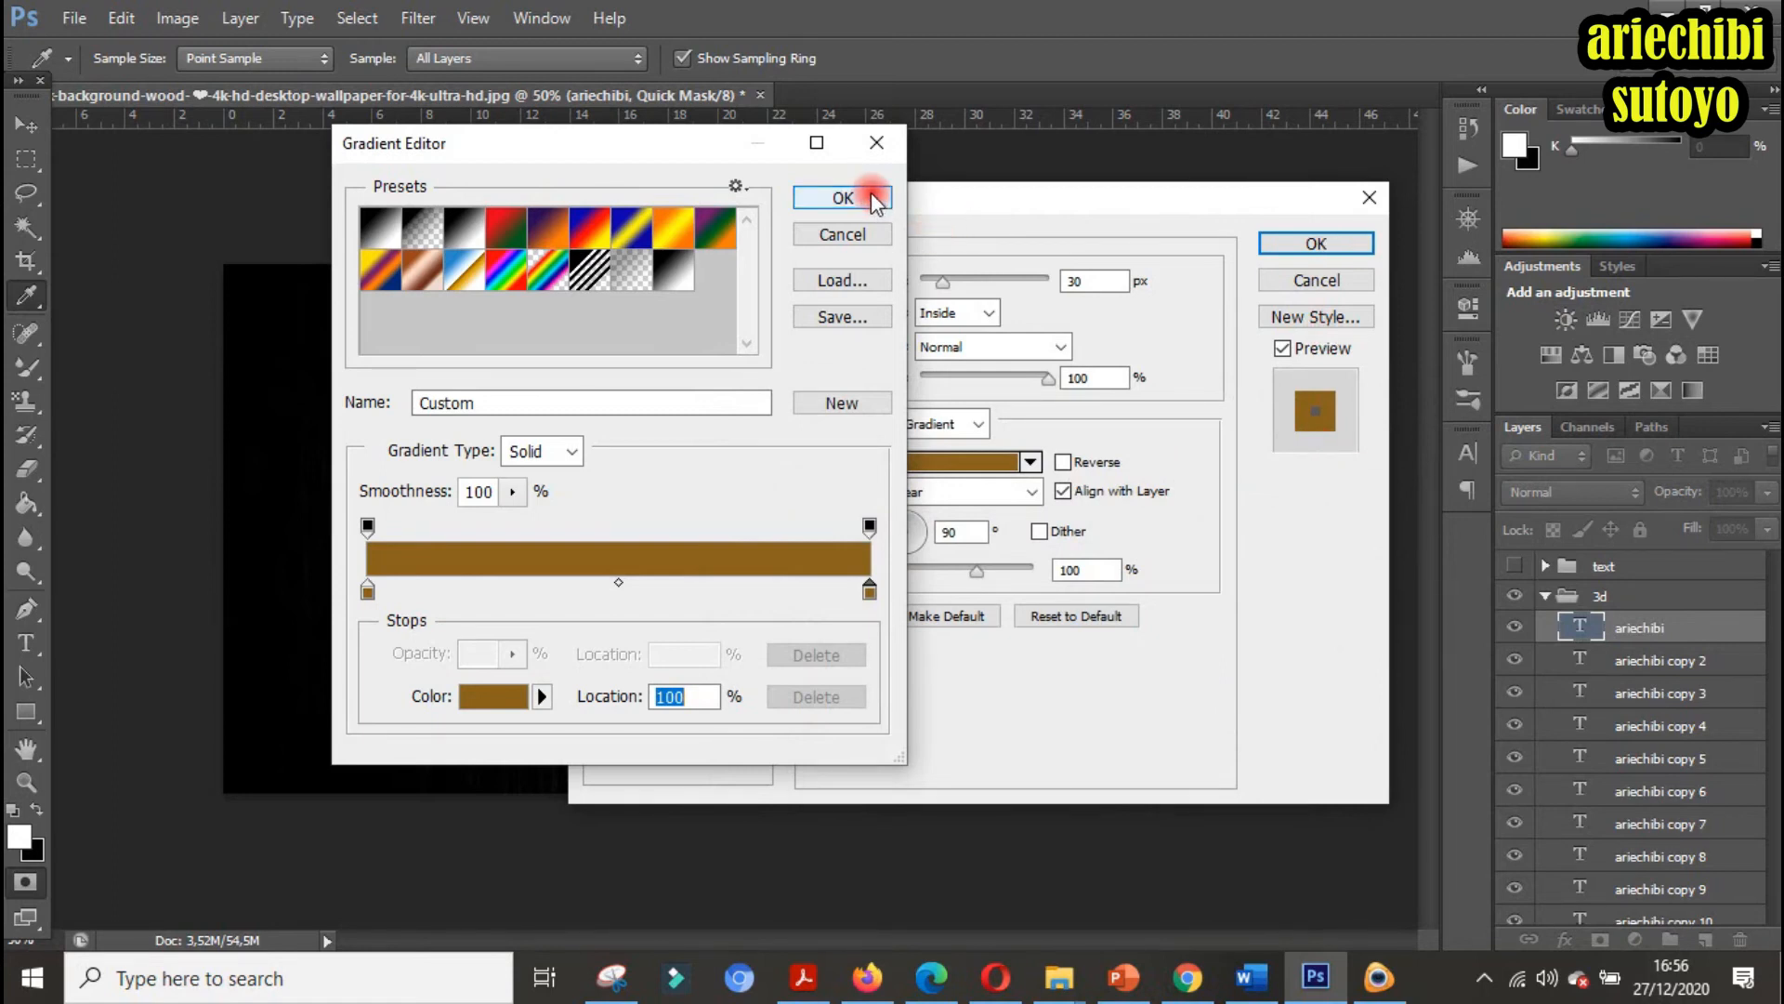
Add a color stop with color d4ac43 at 24% of the gradient, and set the stroke gradient's style to Shape Burst
click(491, 587)
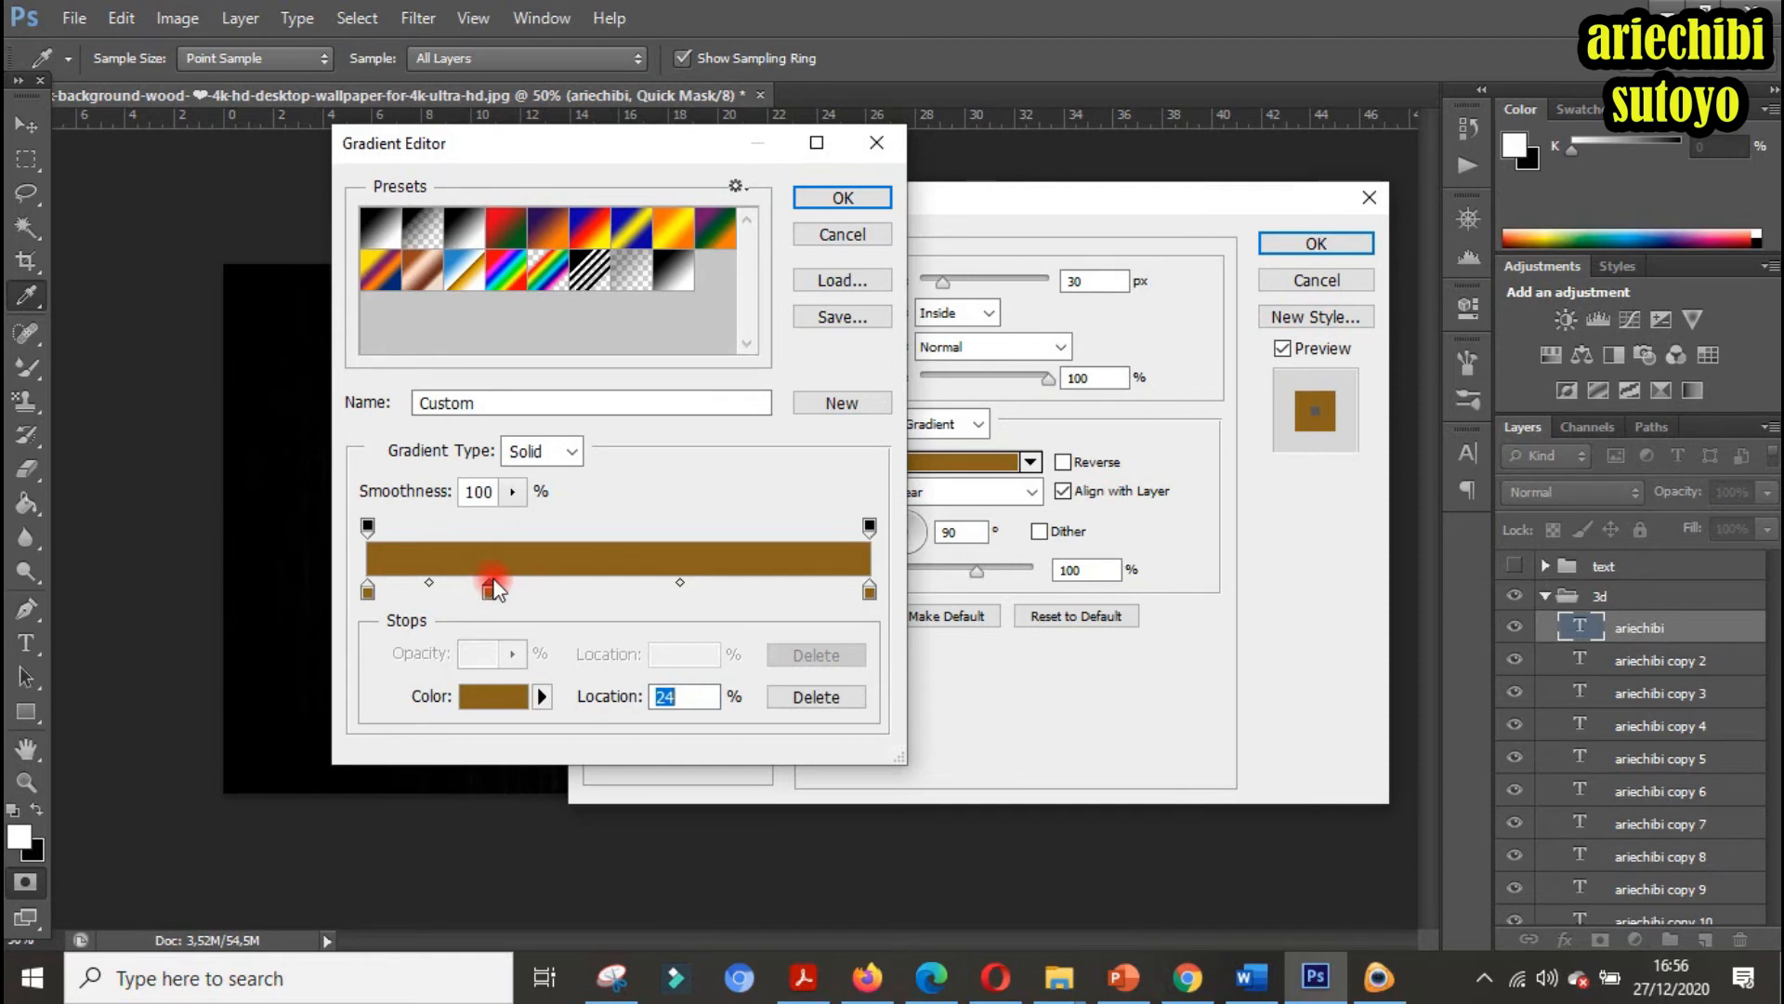
double_click(488, 589)
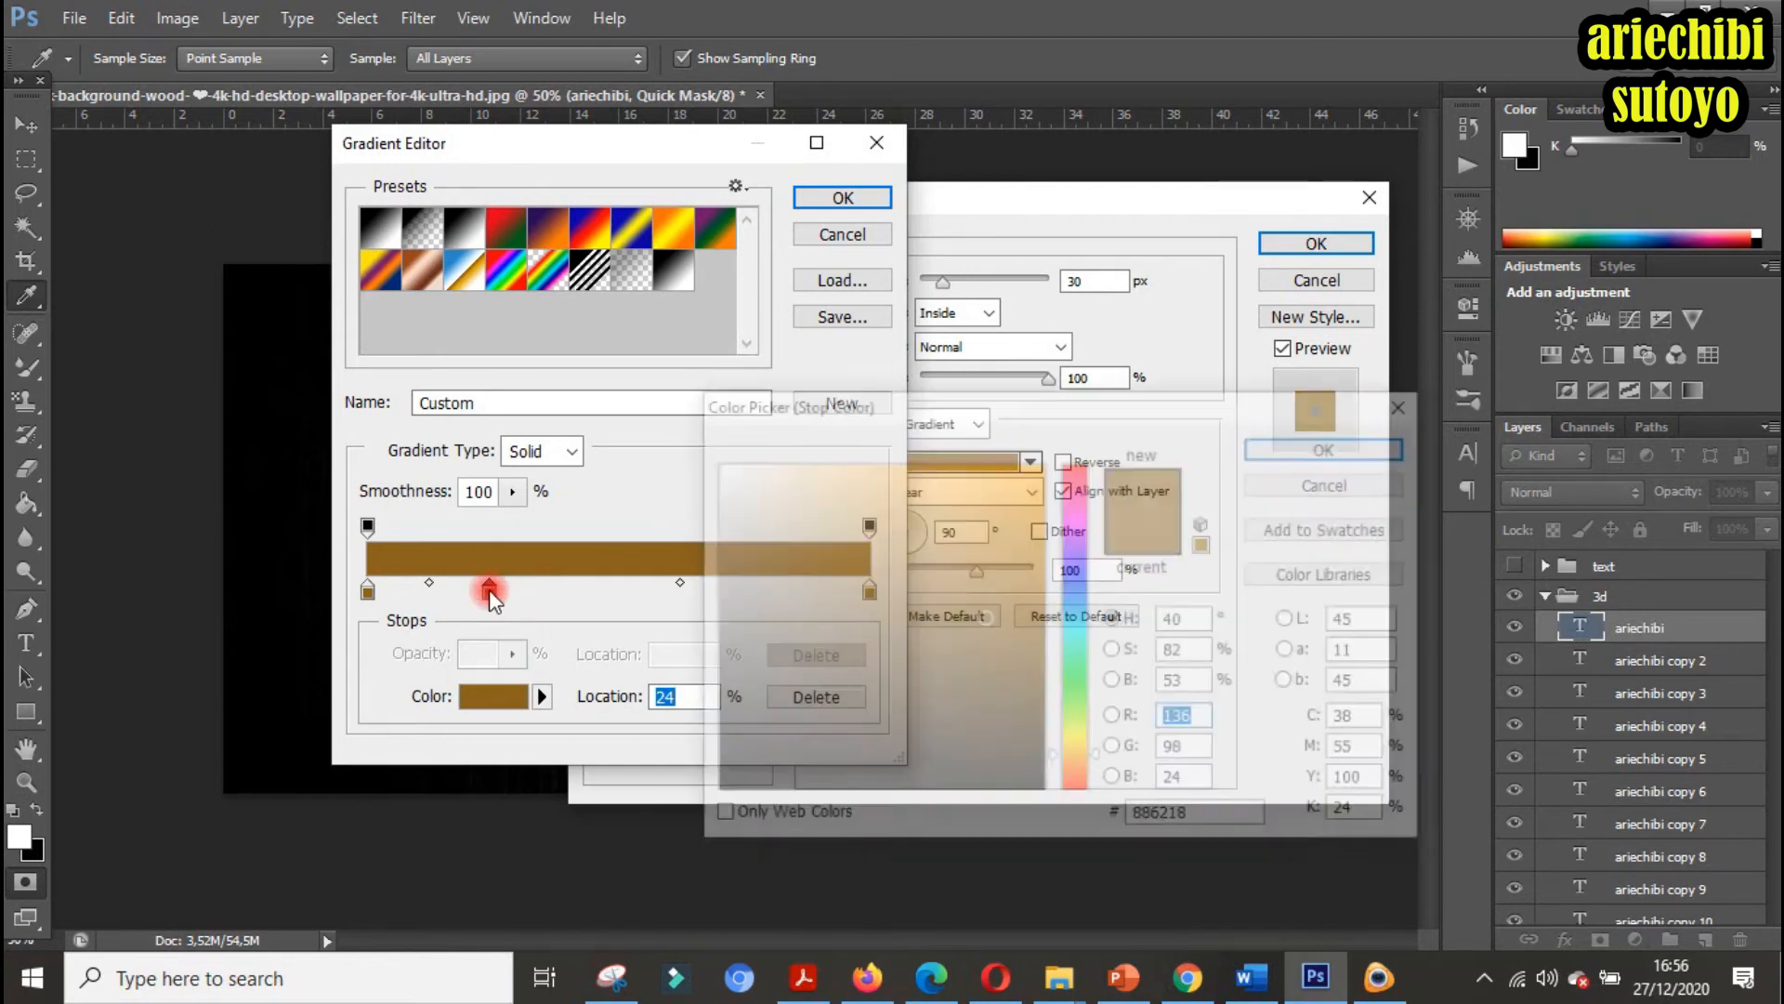
click(1196, 818)
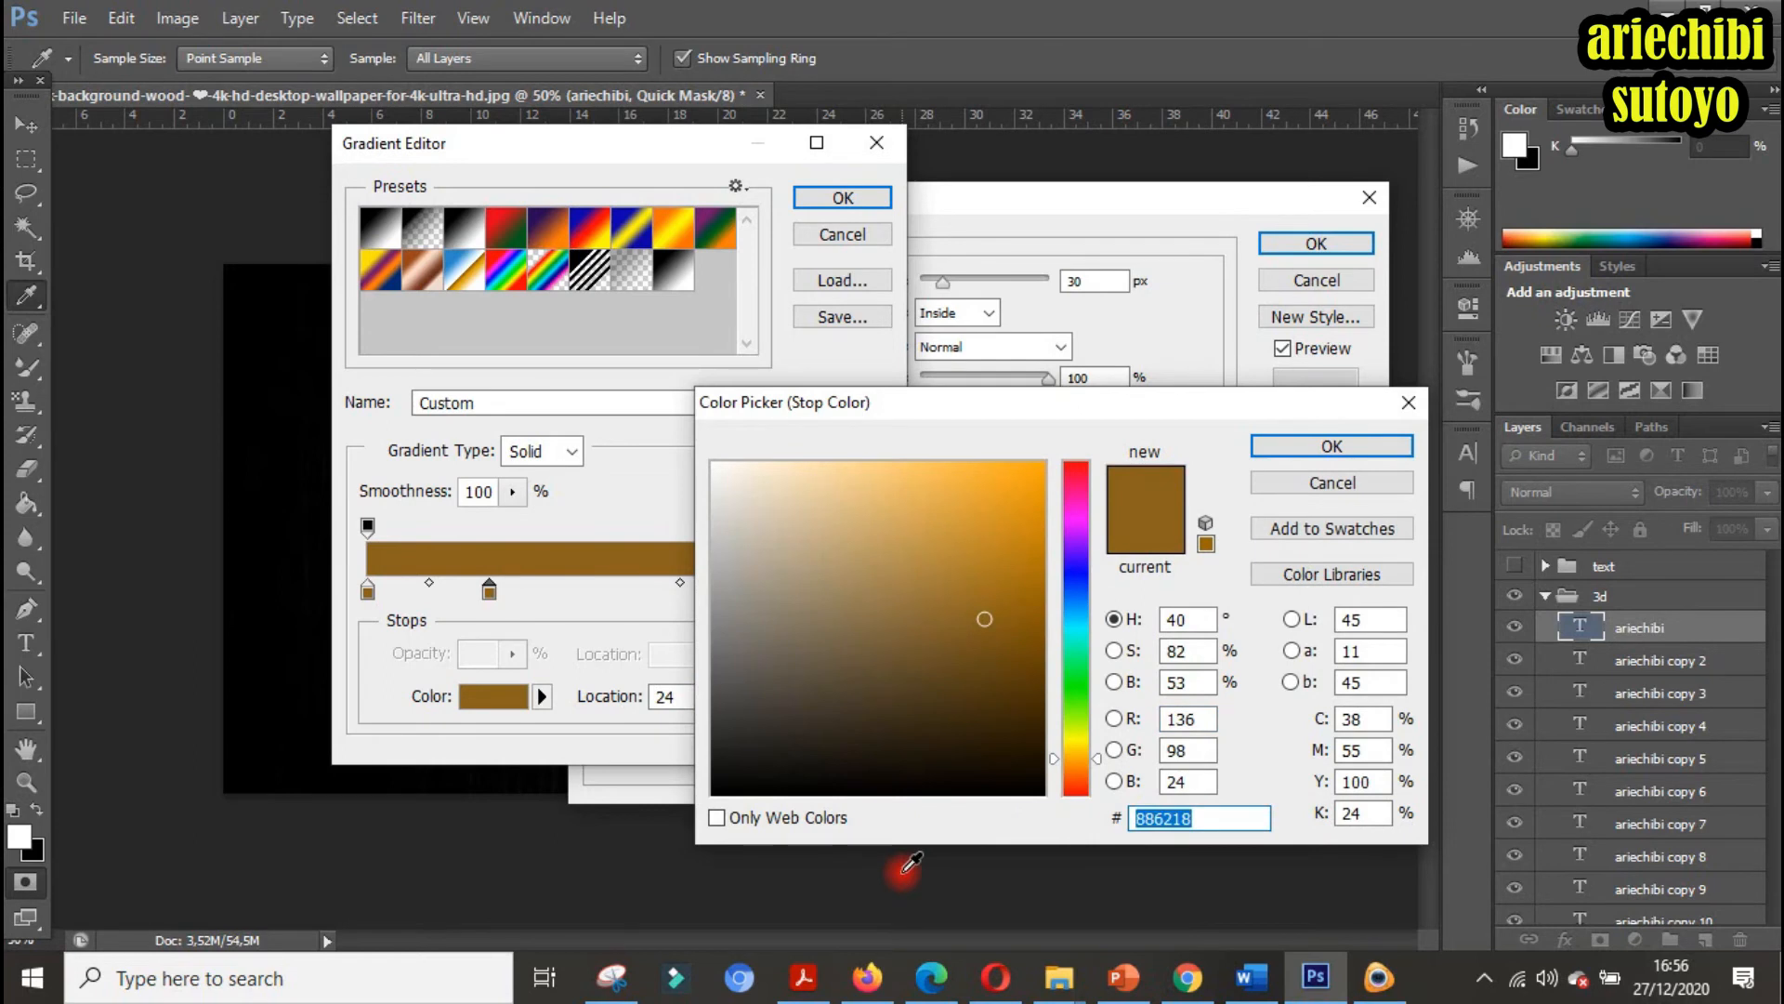
text(d4ac43)
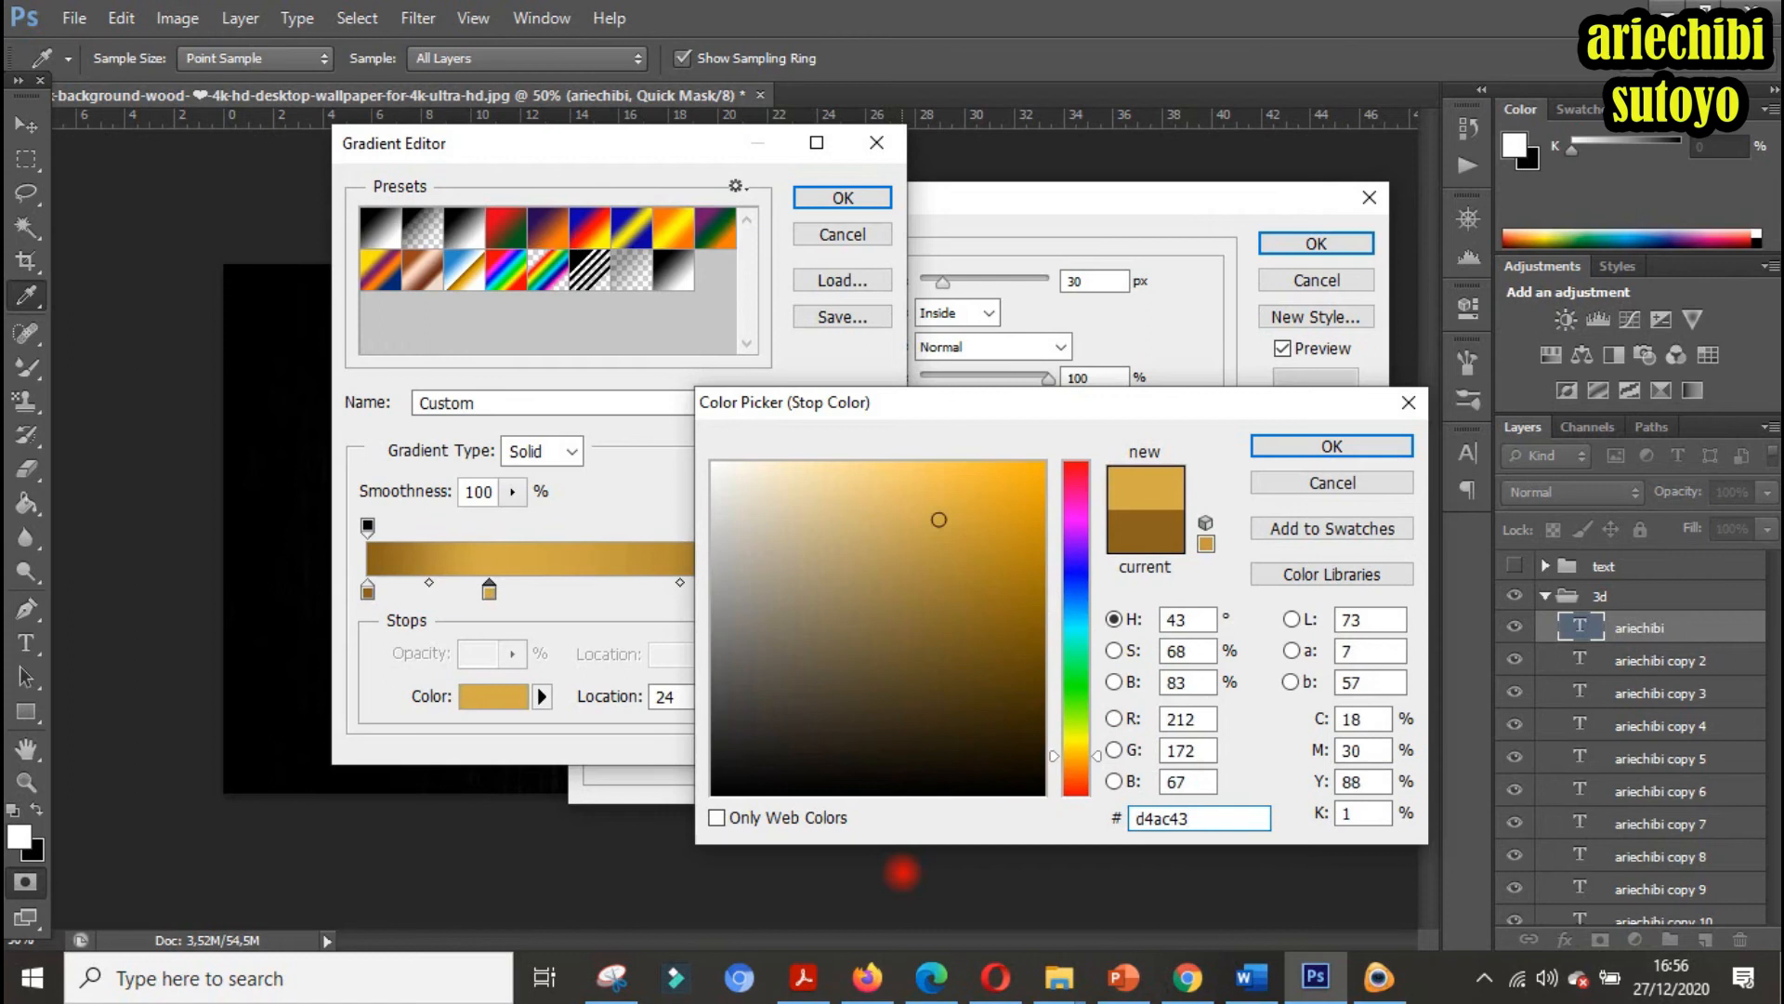
click(1315, 448)
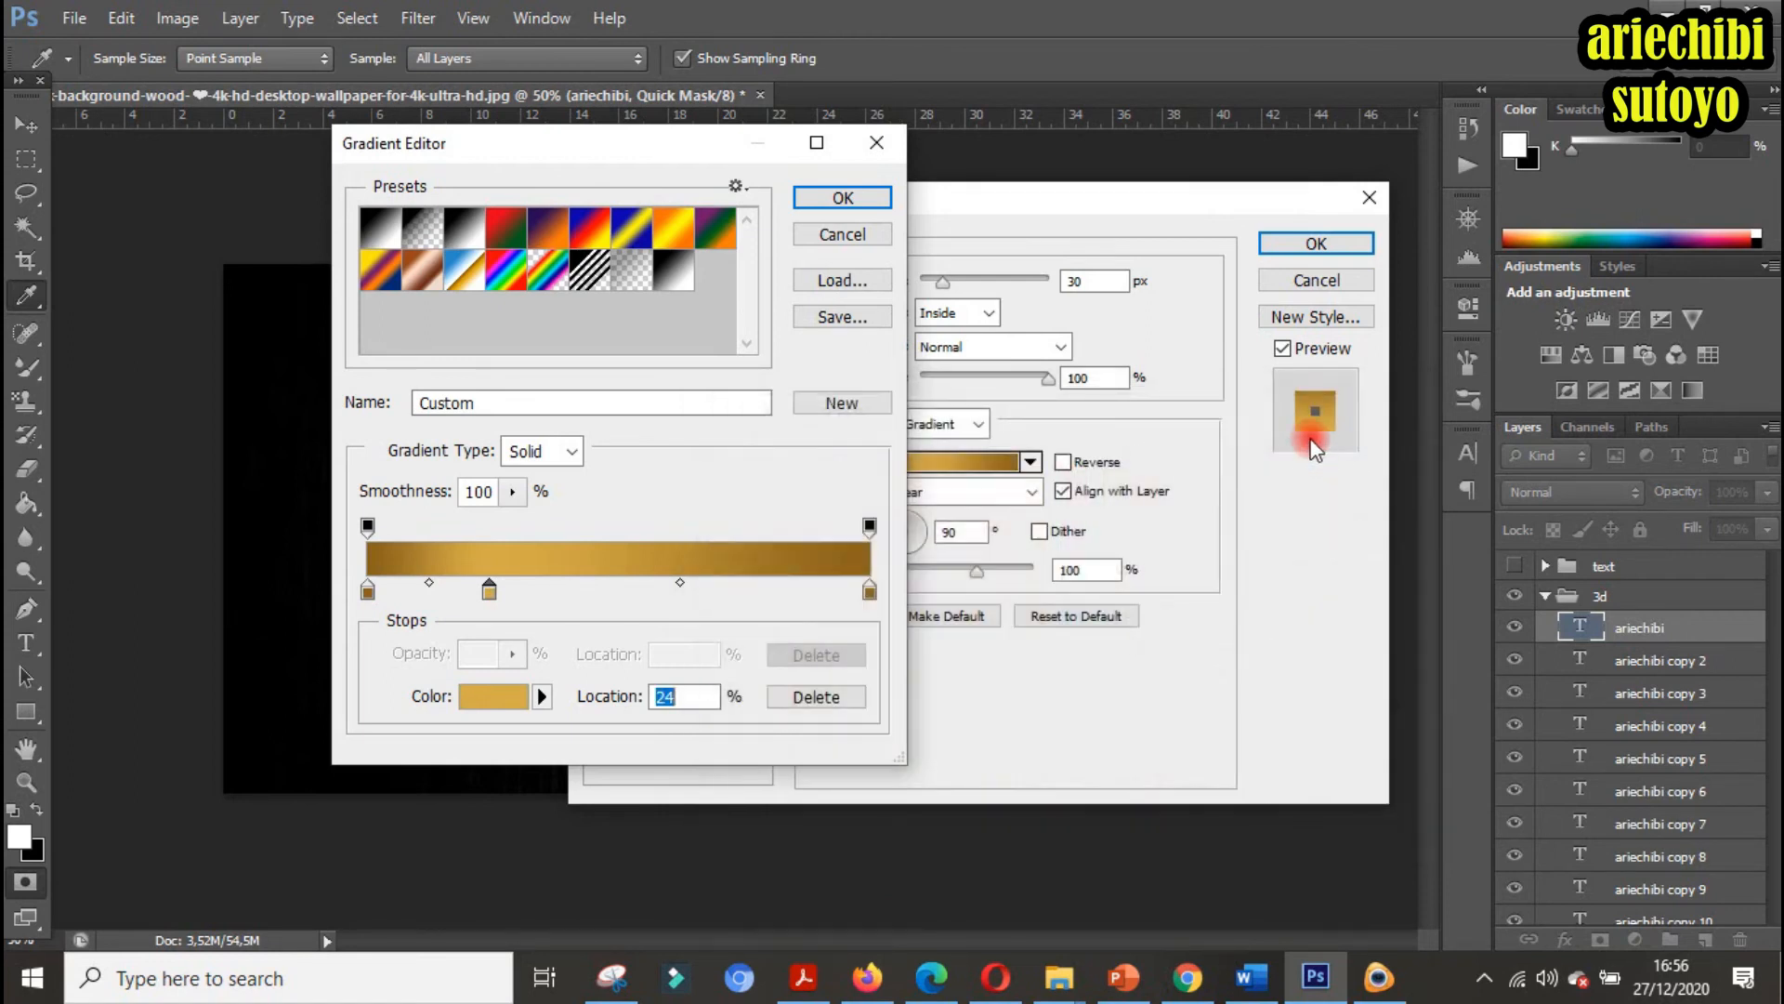
click(862, 199)
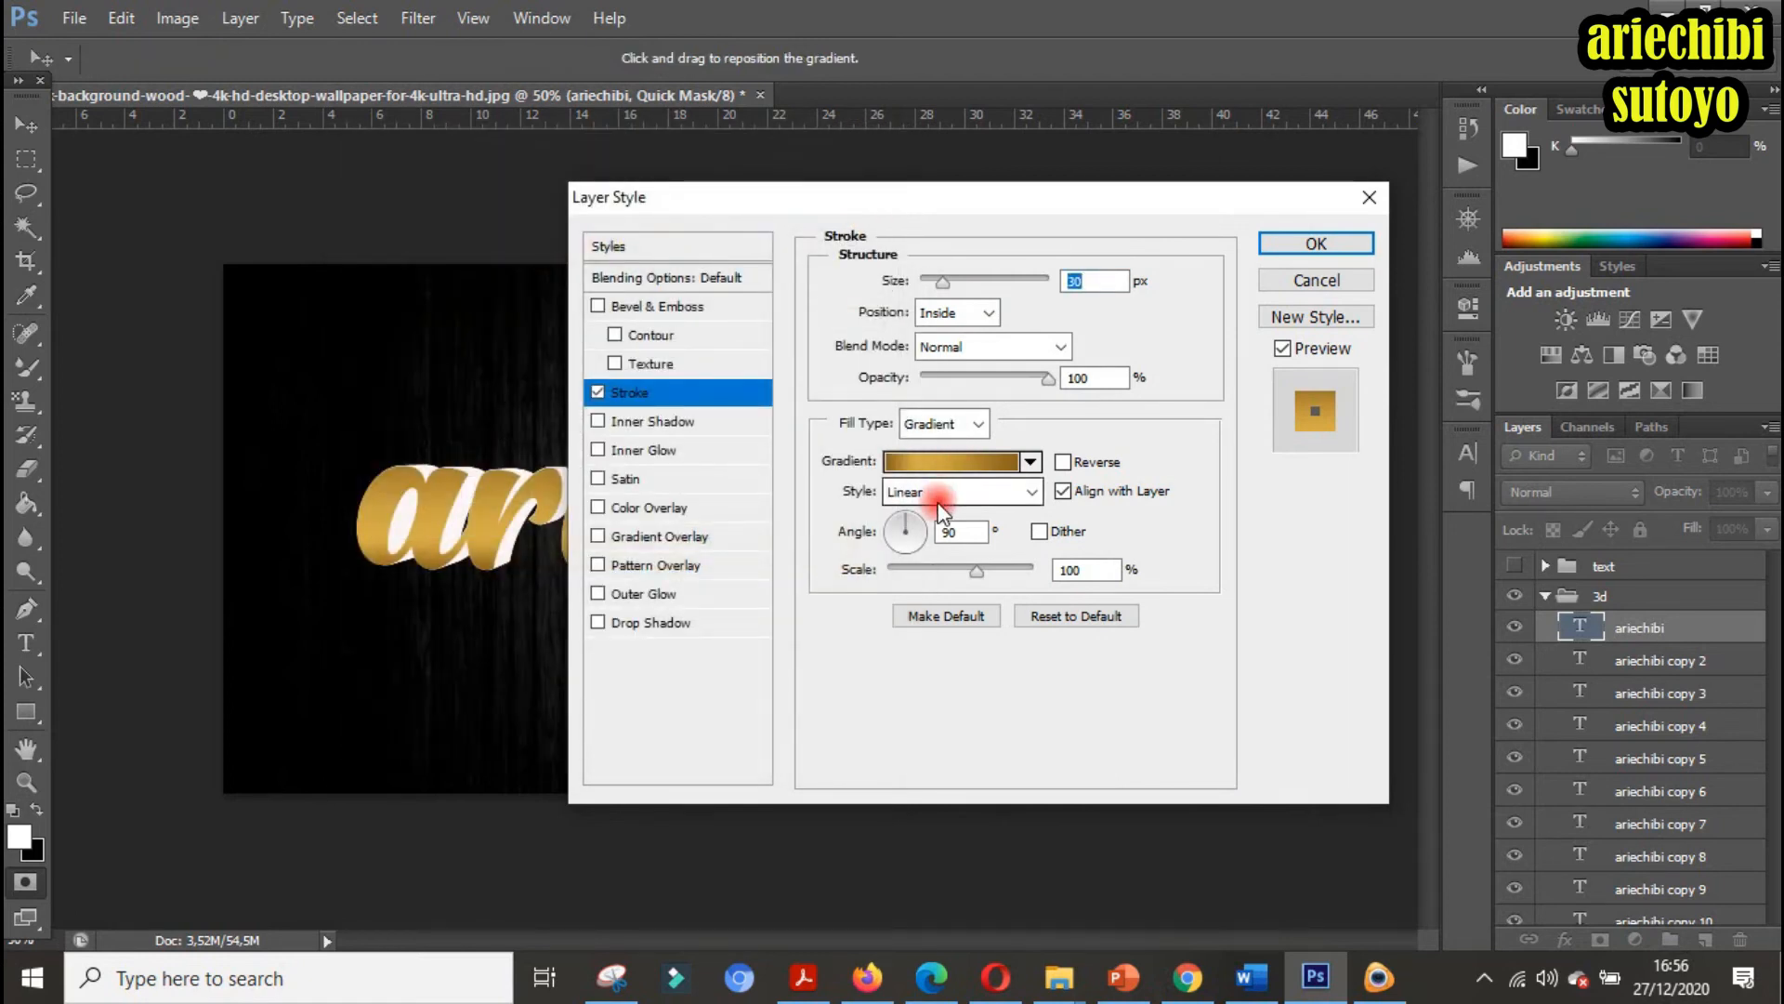
click(997, 494)
click(945, 617)
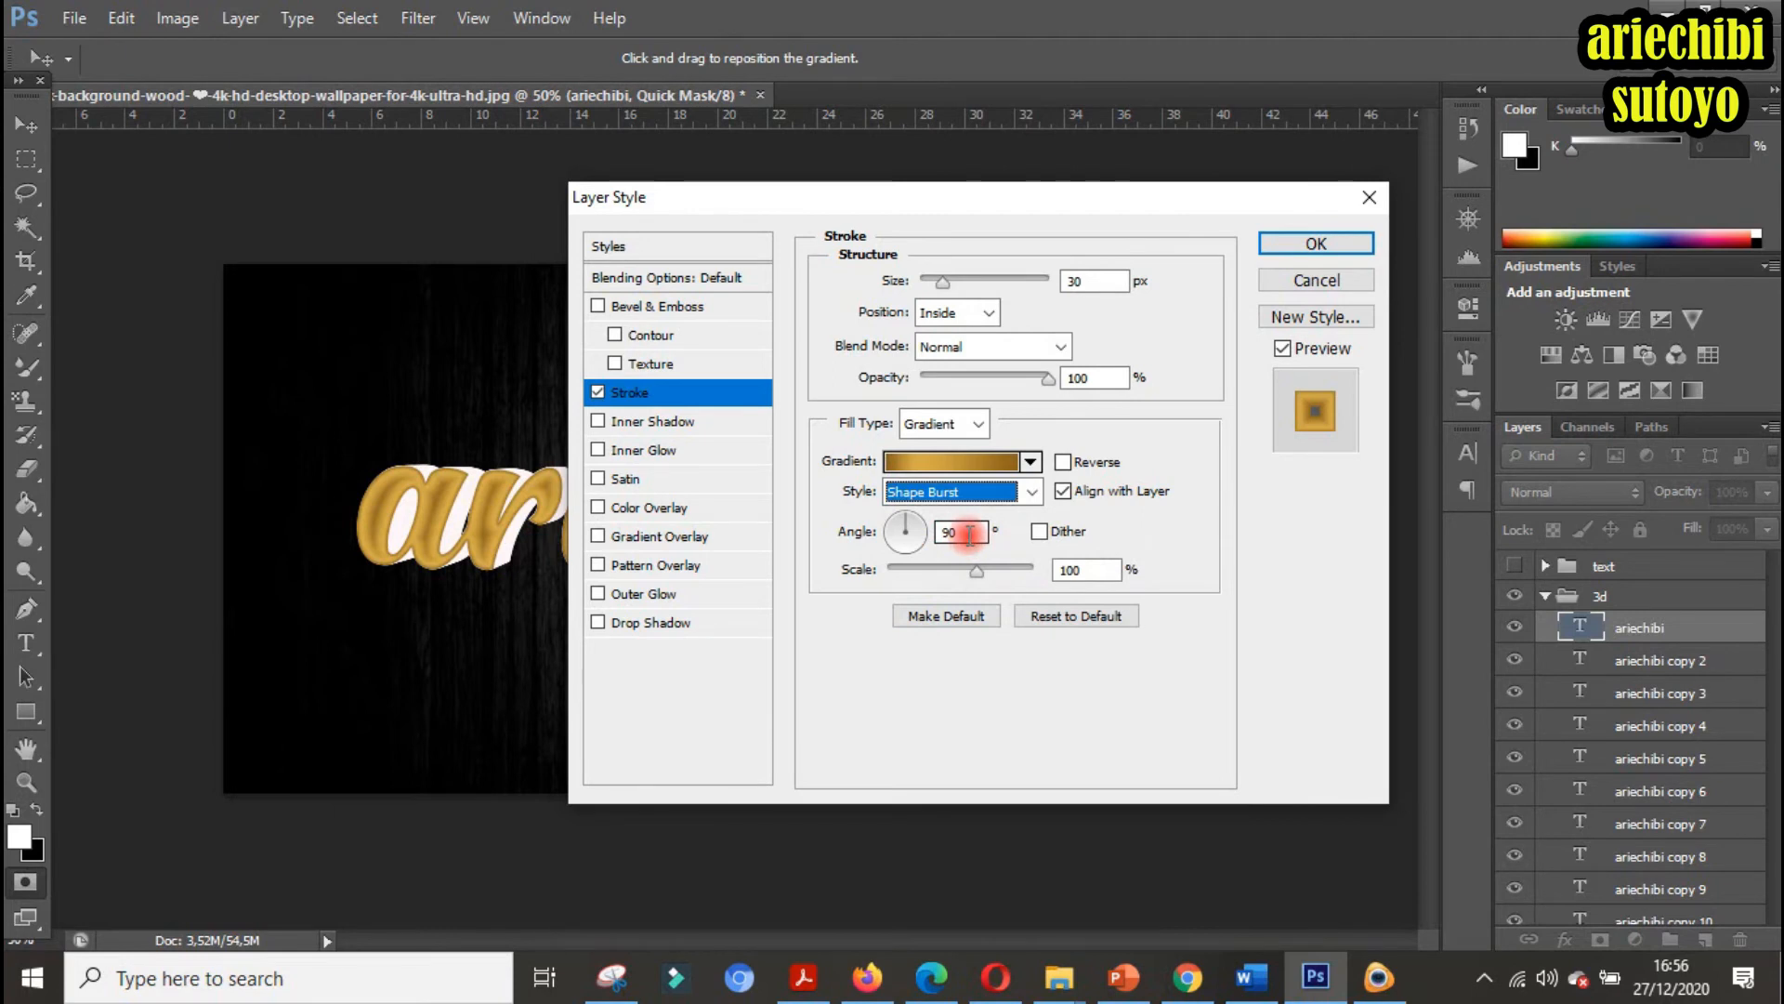
Enable Bevel & Emboss on the text layer with the Stroke Emboss style and a depth of 150%
click(637, 307)
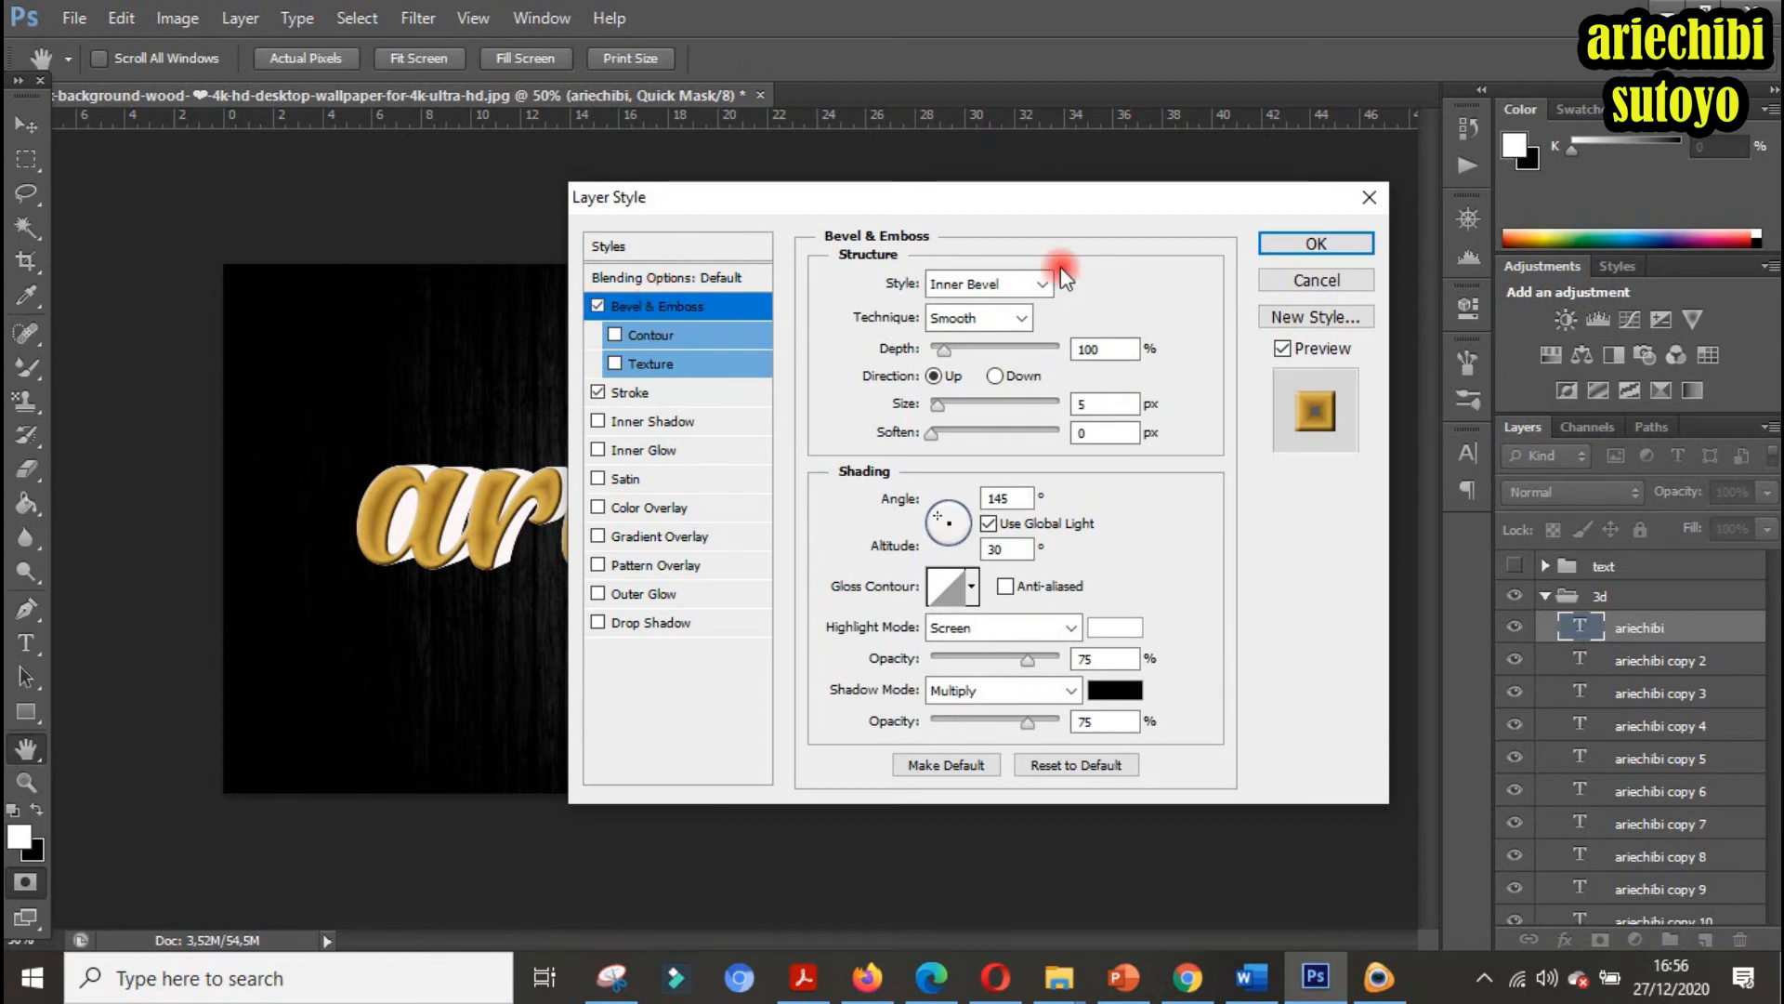
click(1042, 284)
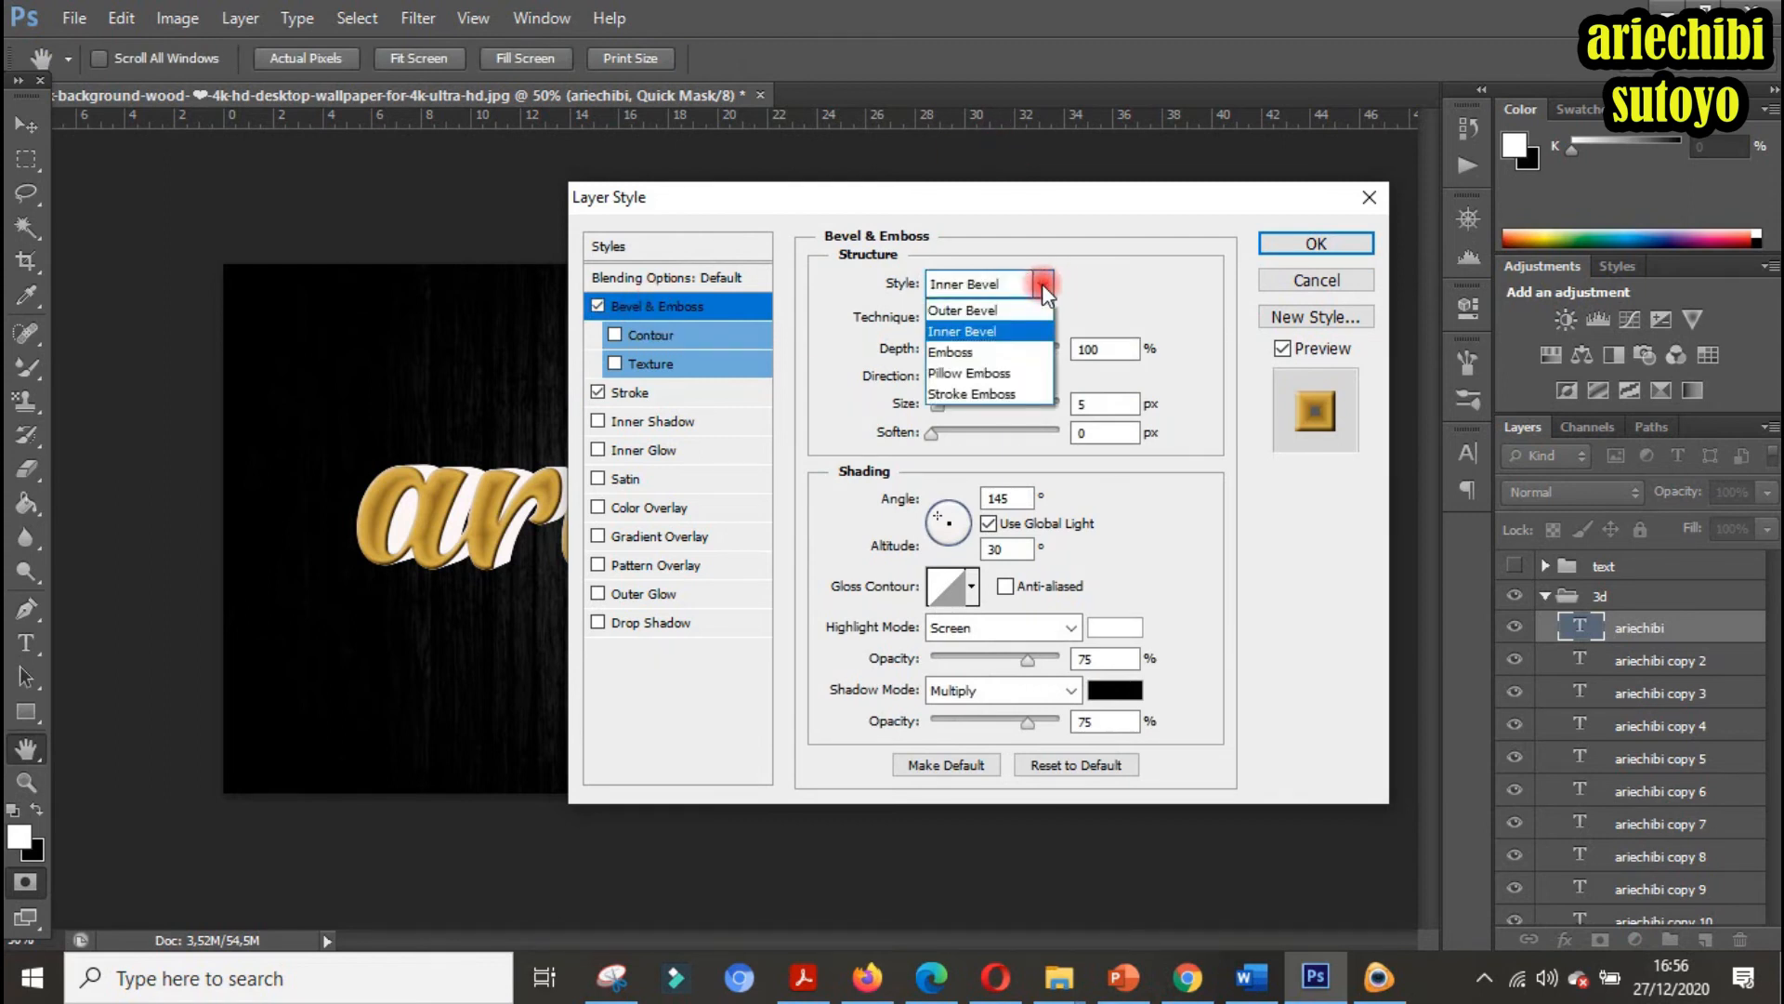
click(990, 392)
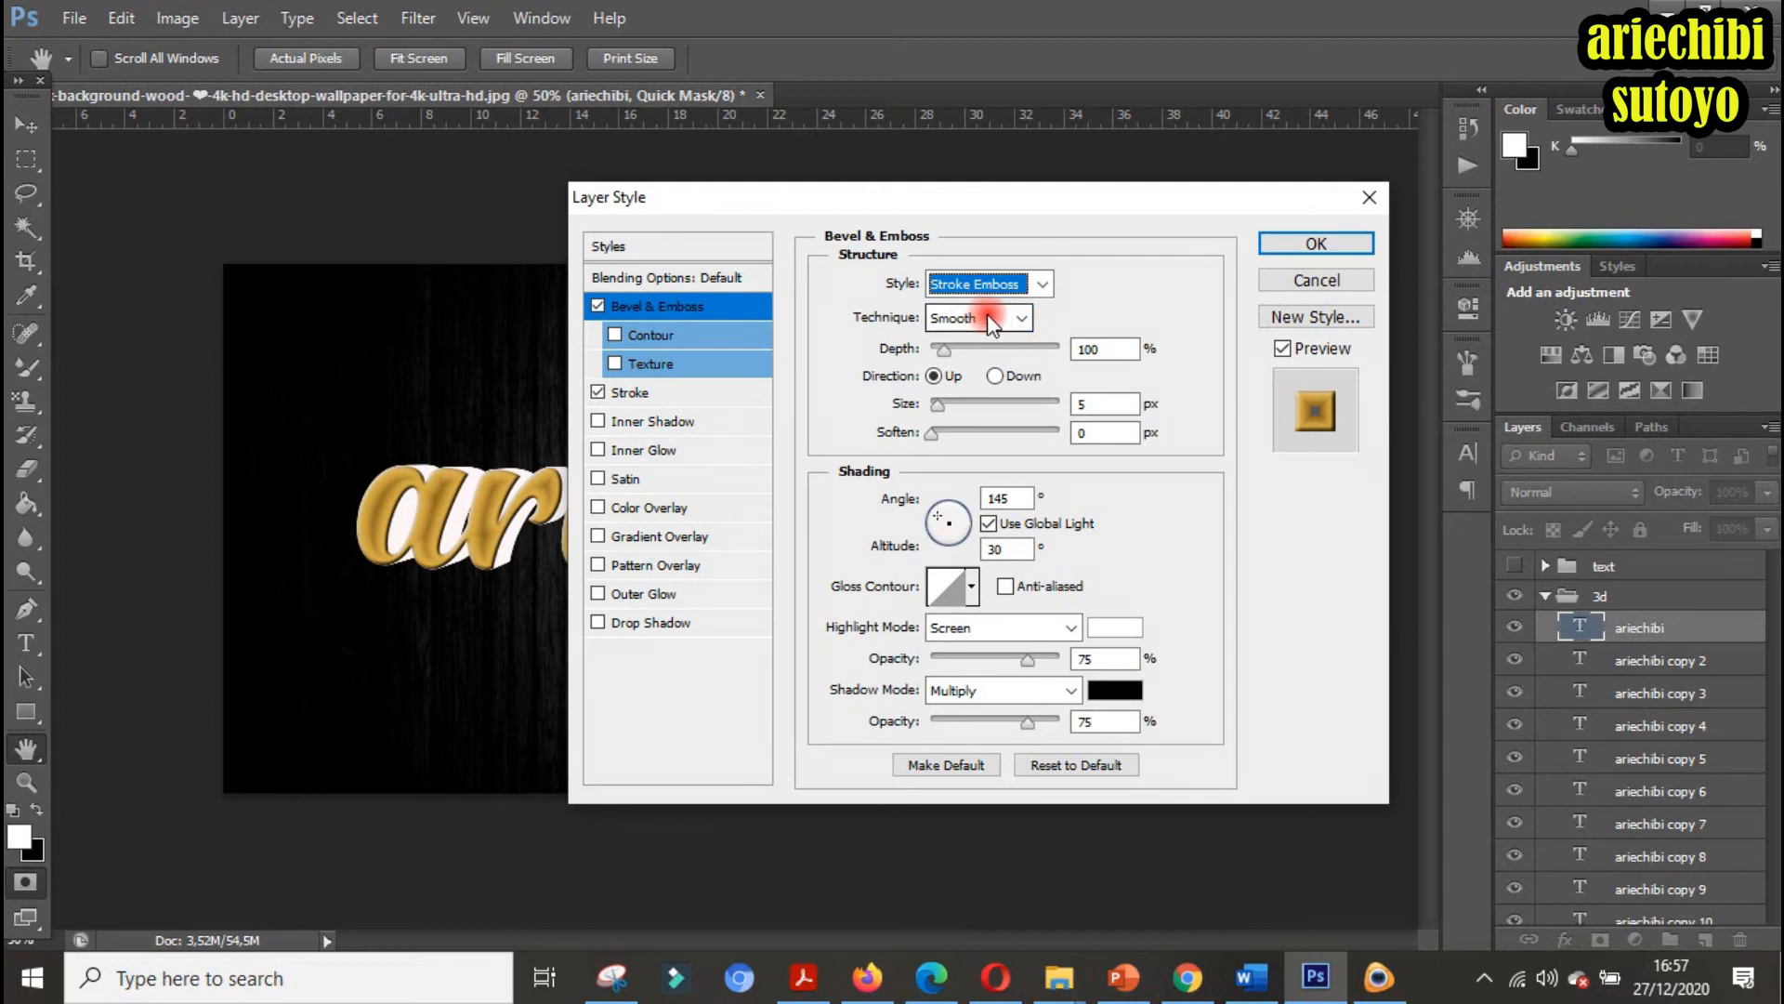
double_click(1092, 349)
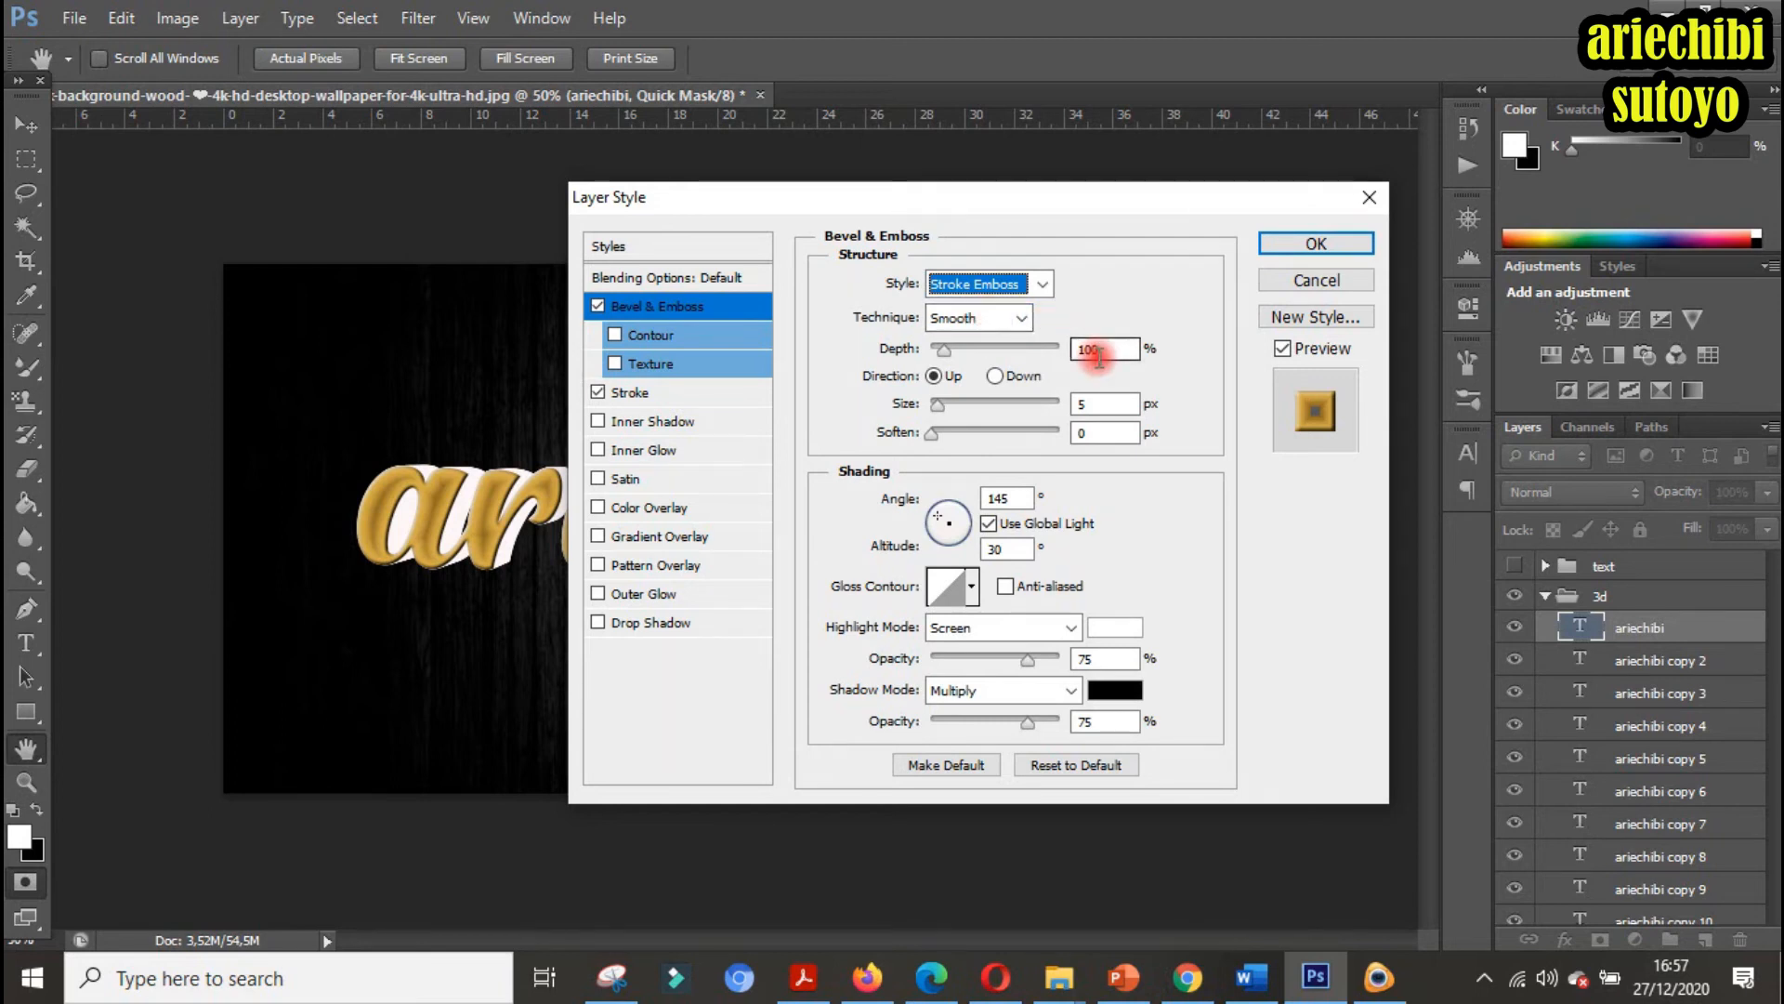
text(150)
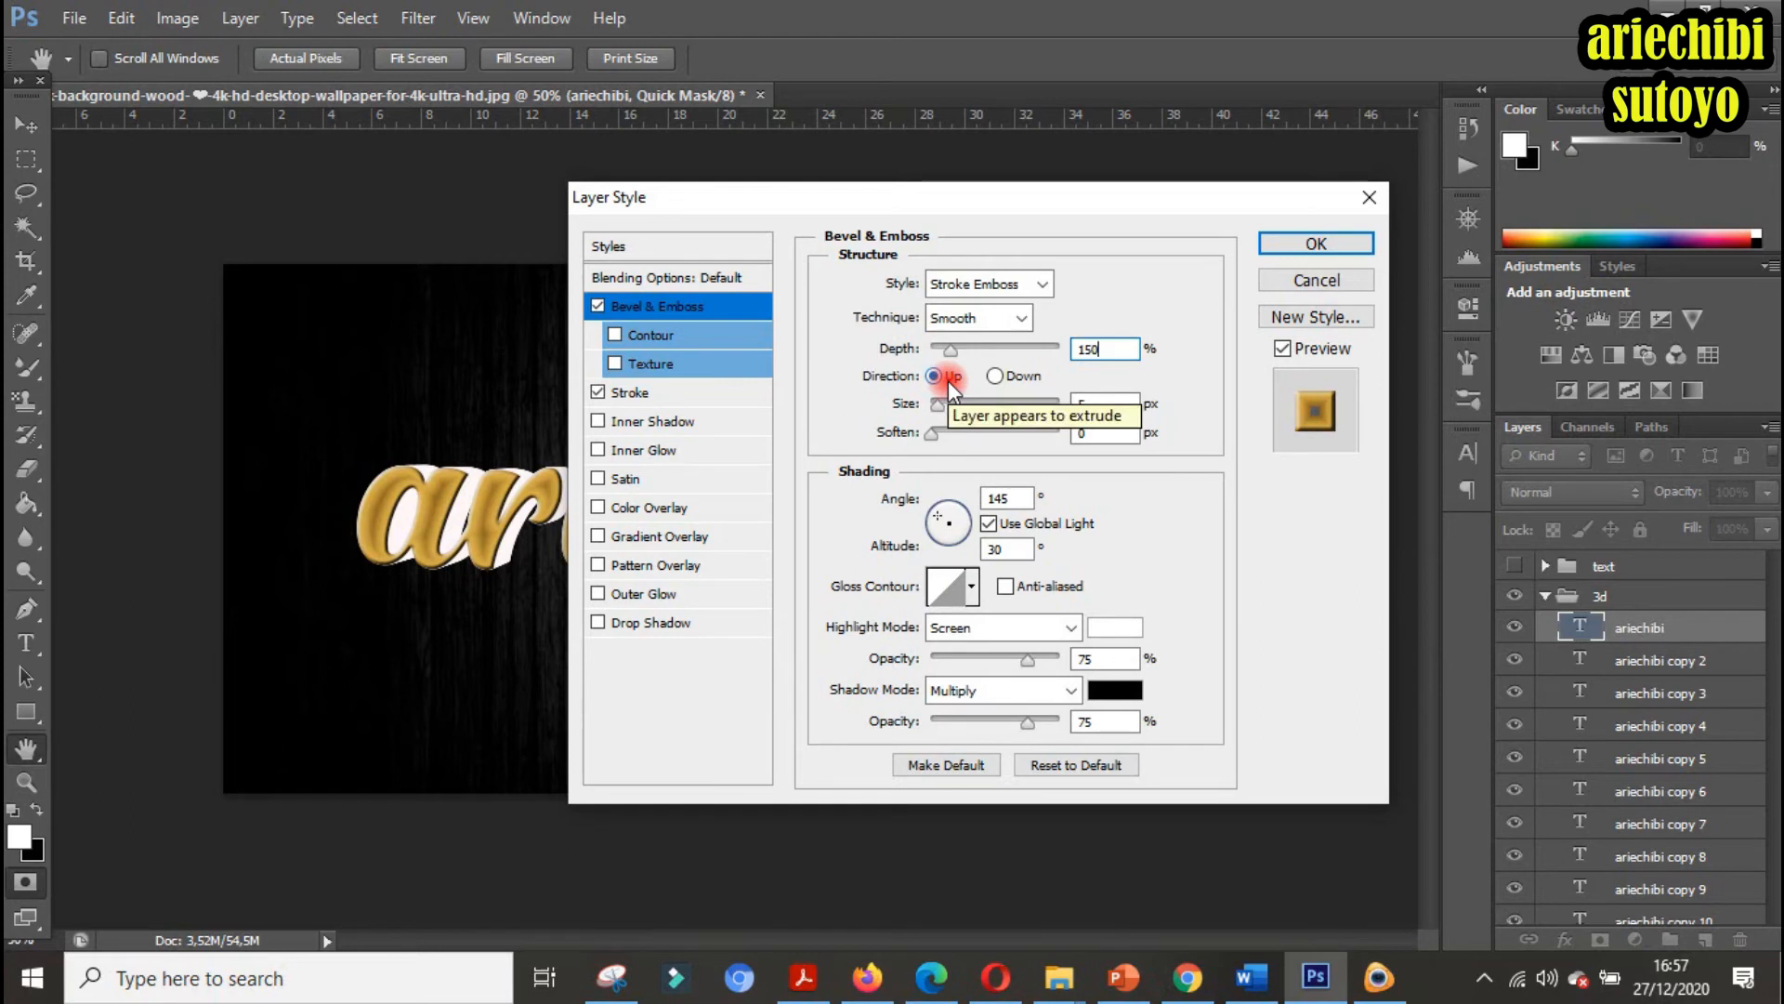
Set the bevel's size to 80 px and its soften value to 13 px
double_click(1081, 403)
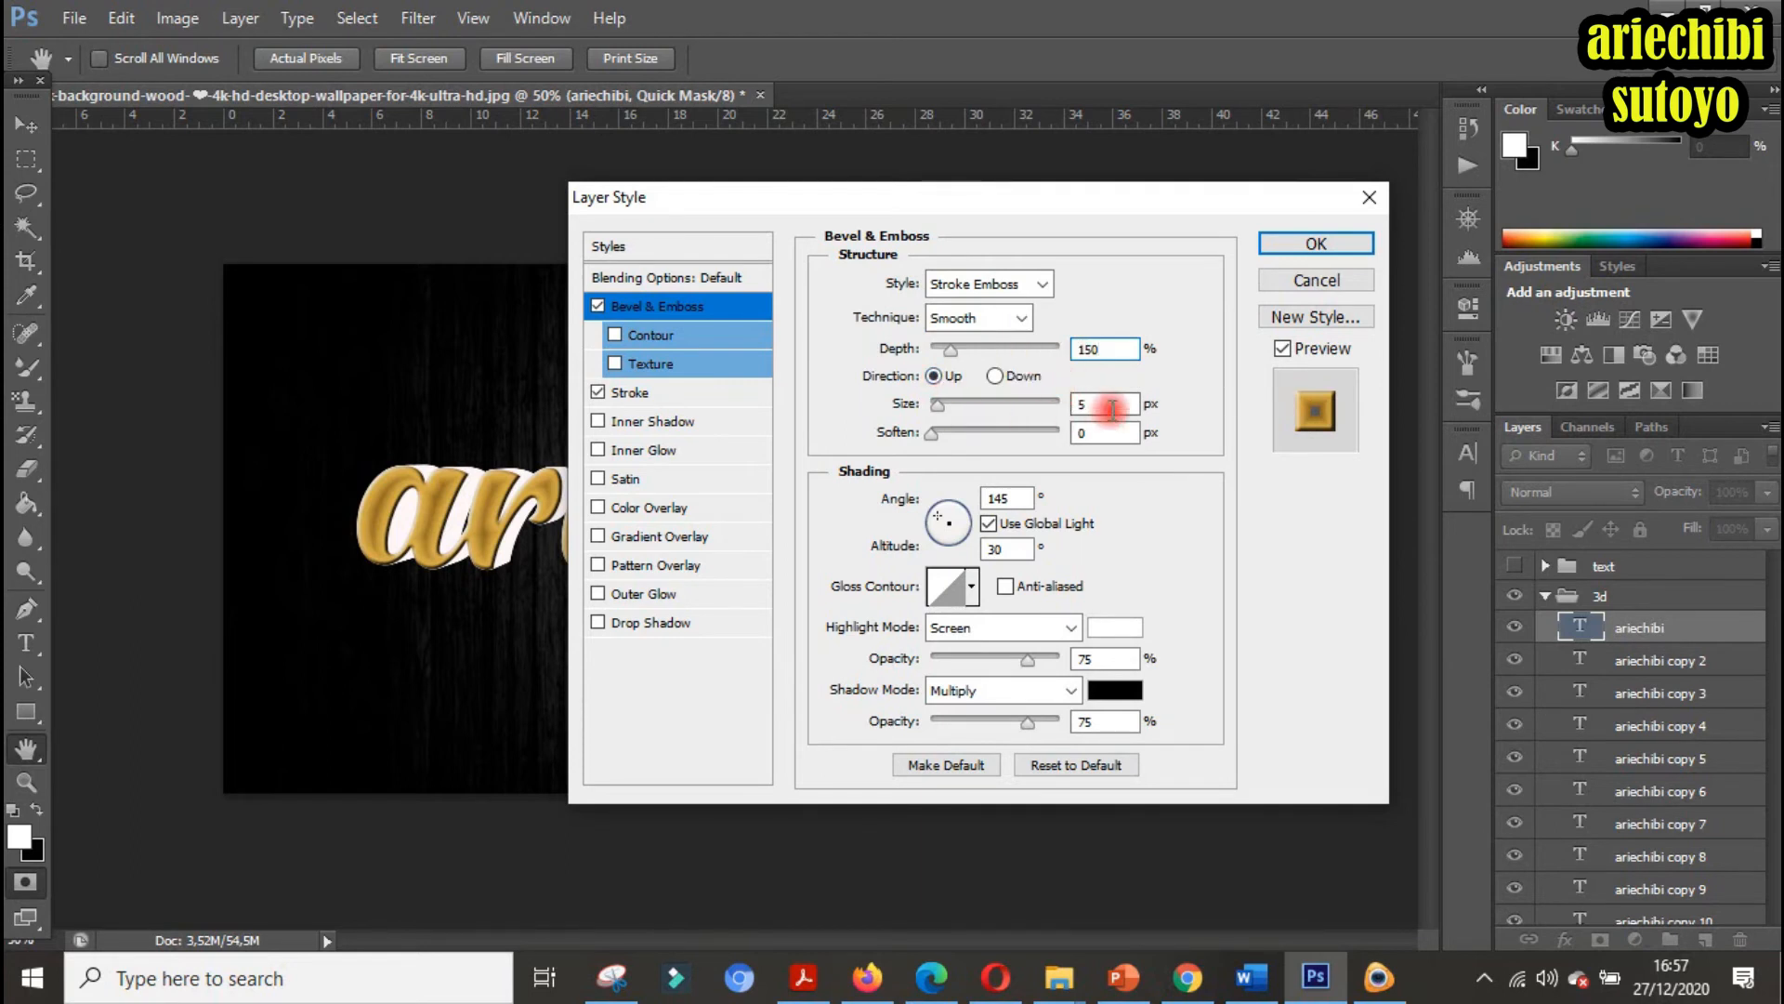
text(80)
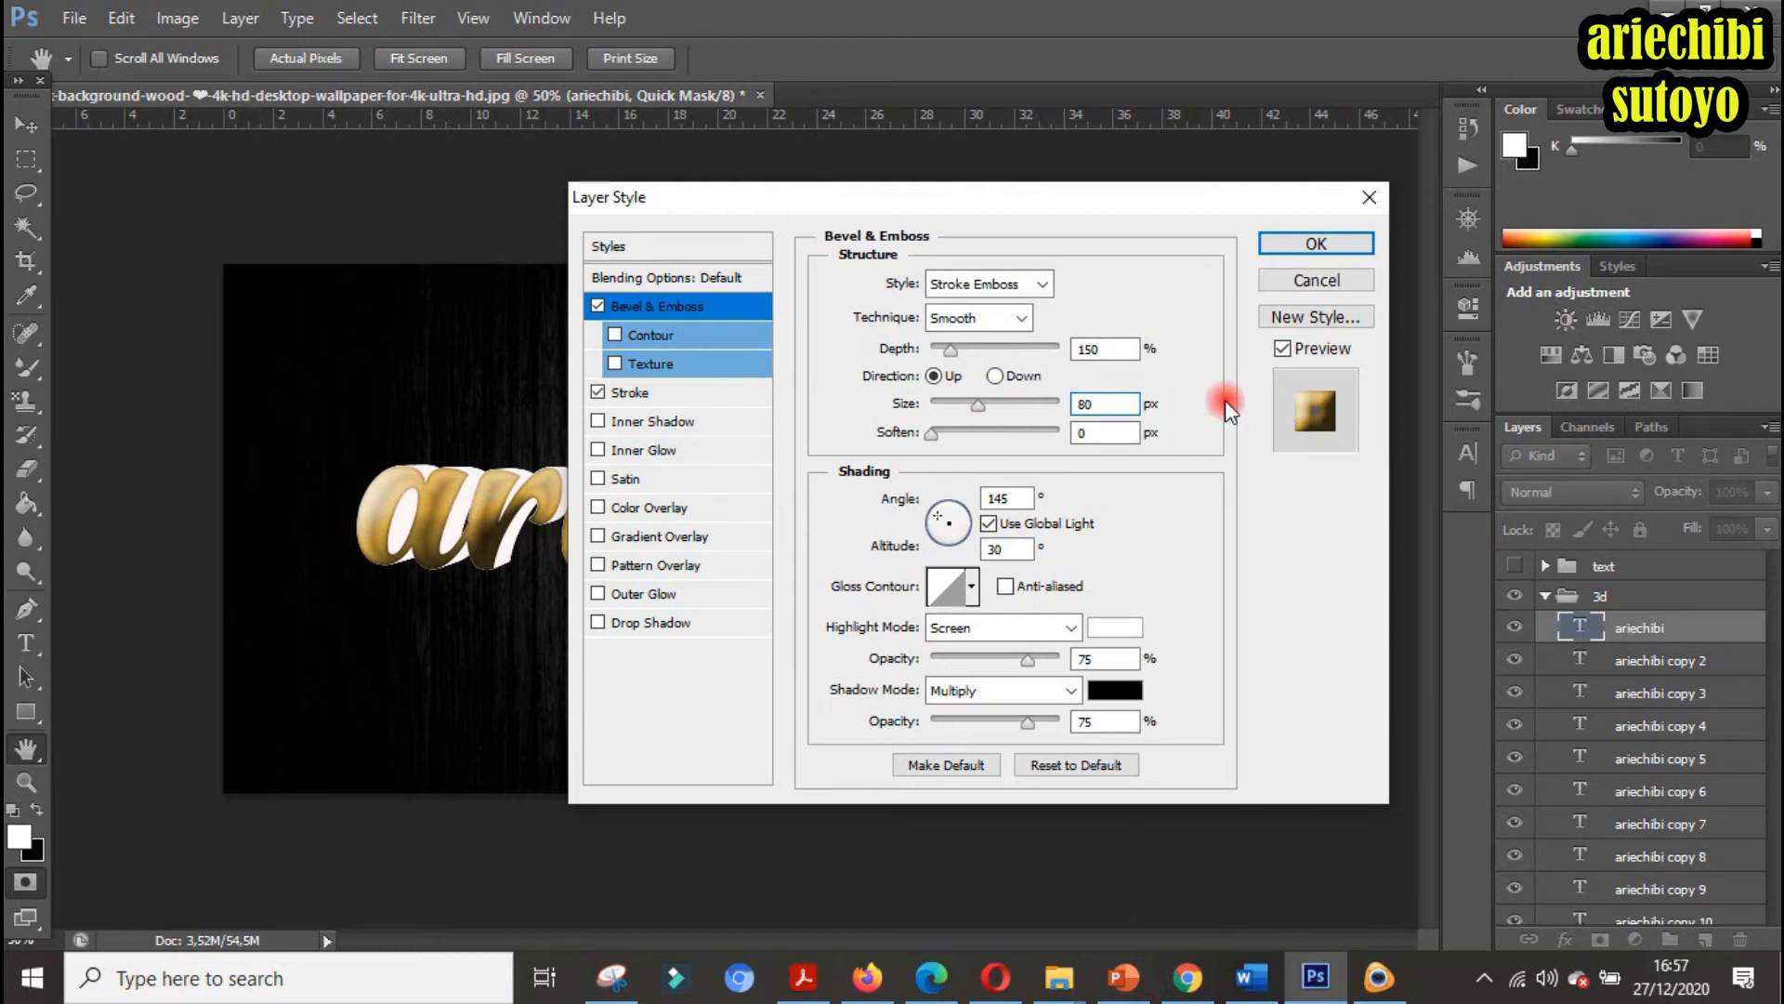
click(1117, 428)
text(13)
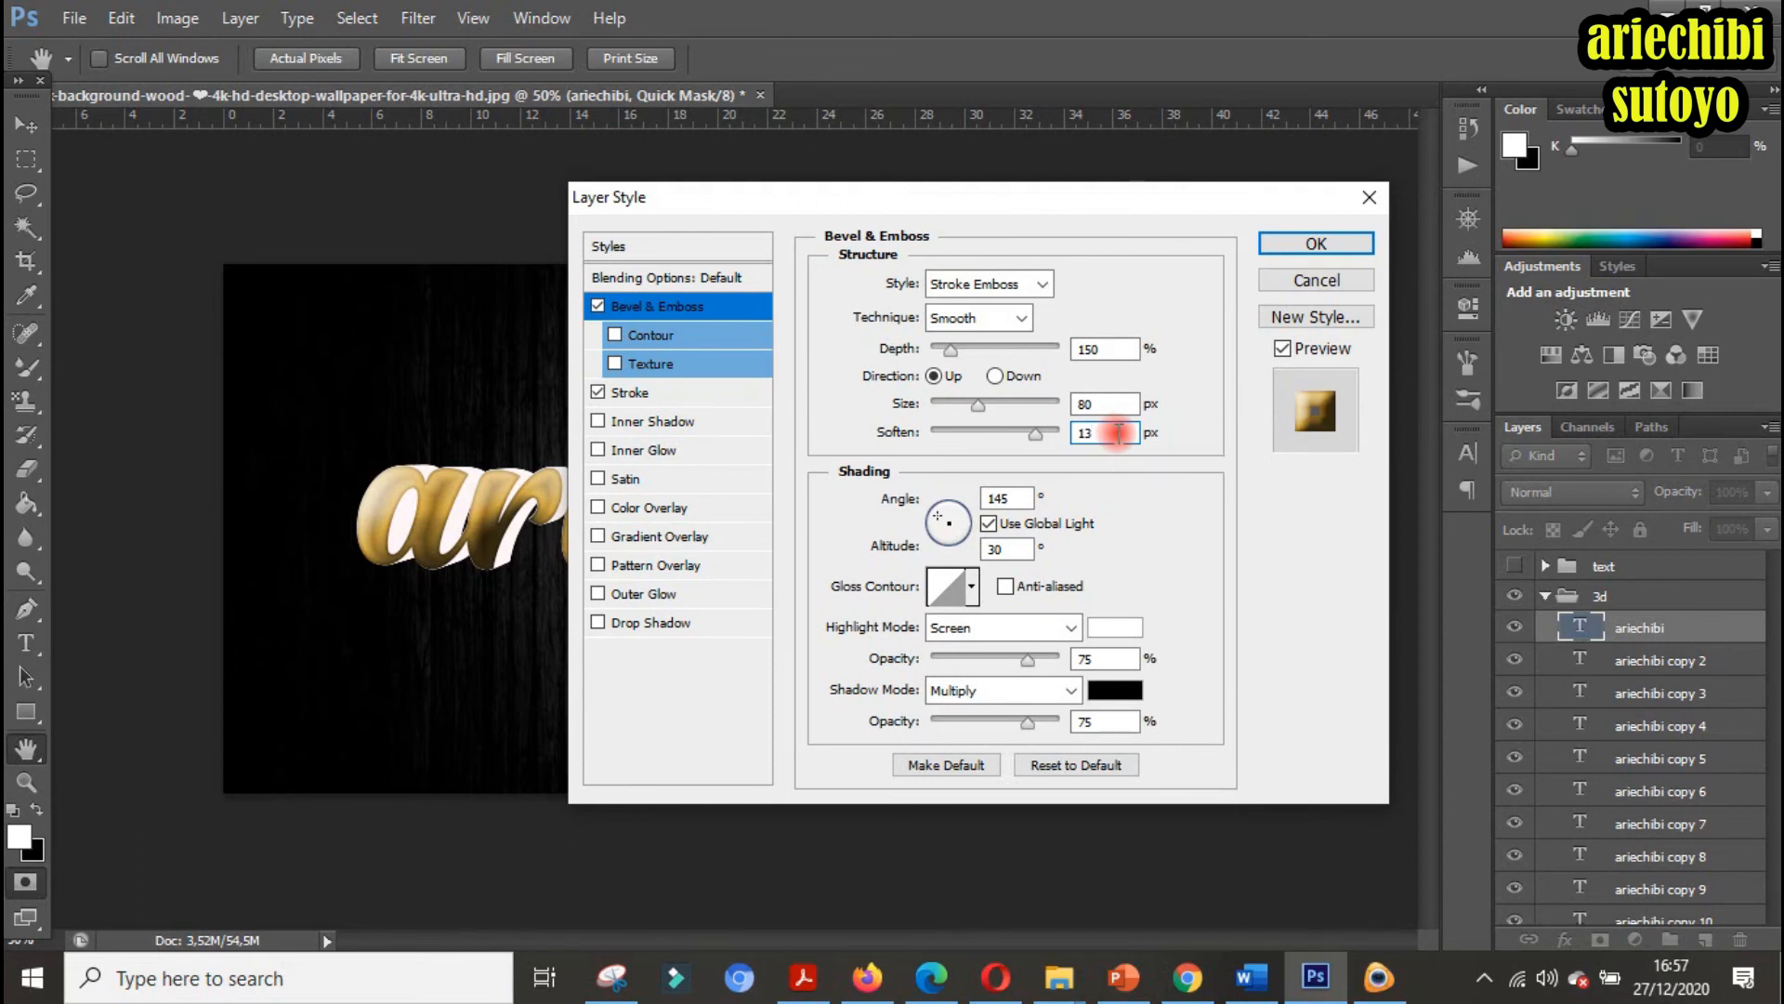
Turn off Use Global Light for the bevel and set its shading angle to 150°
click(990, 524)
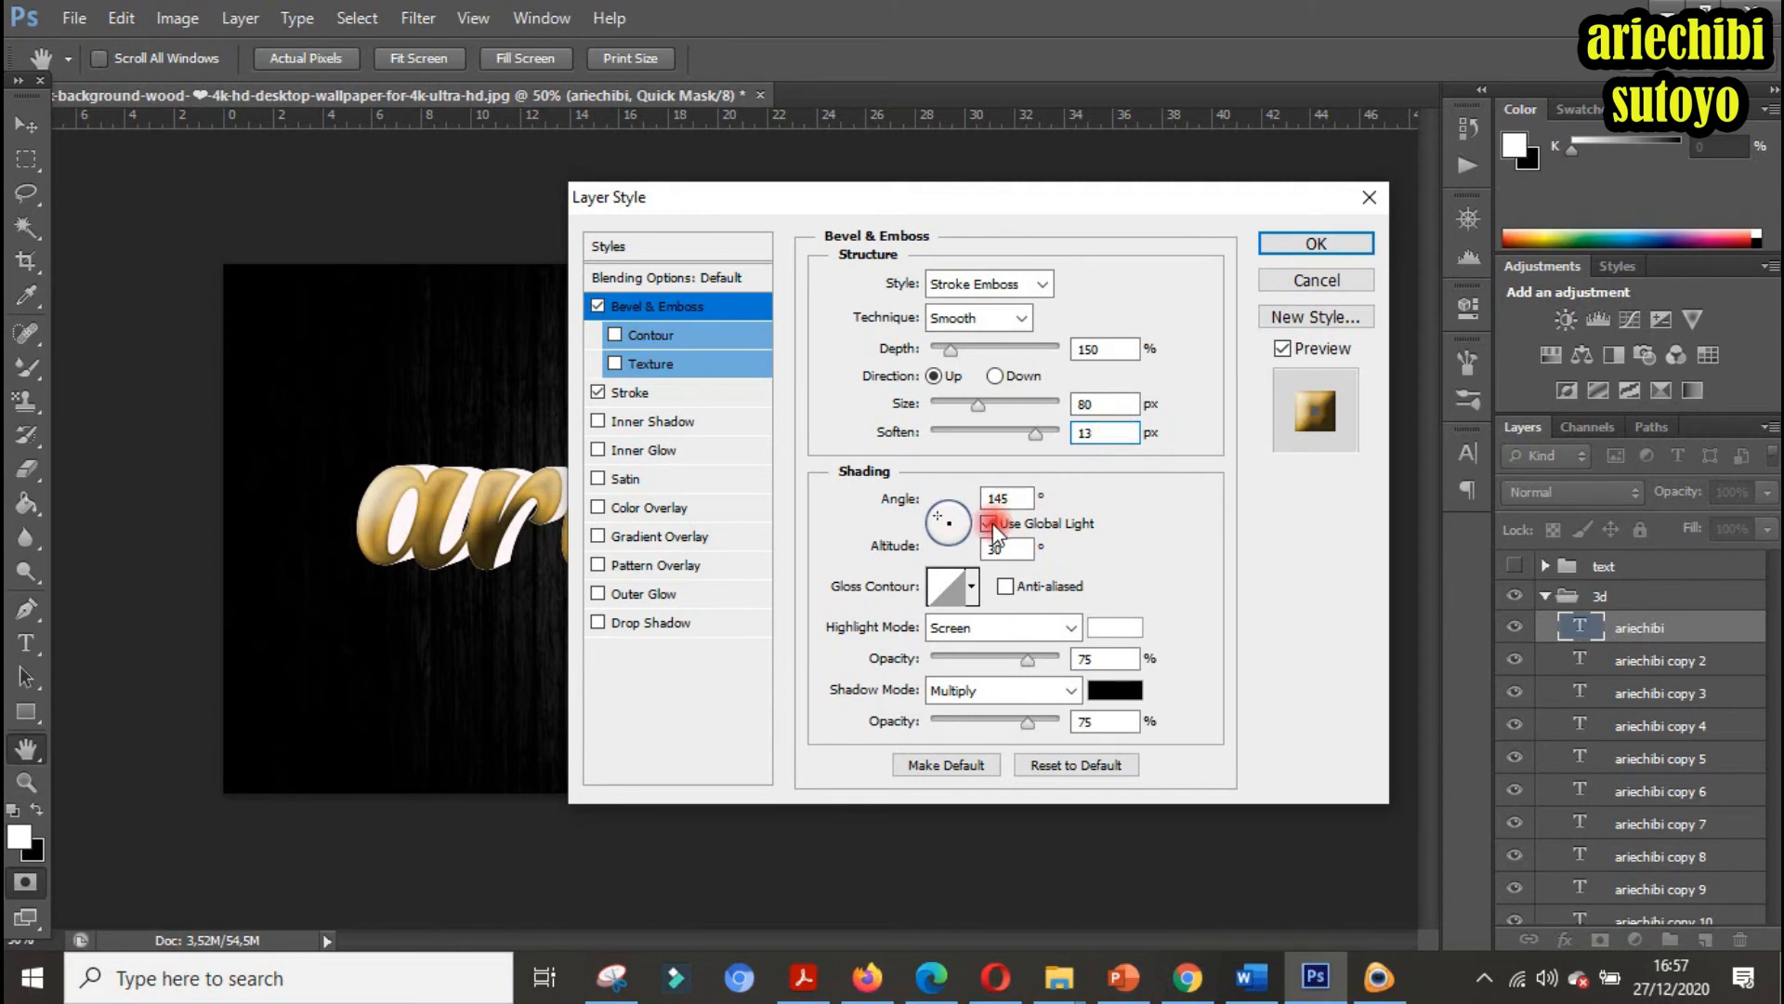
click(900, 507)
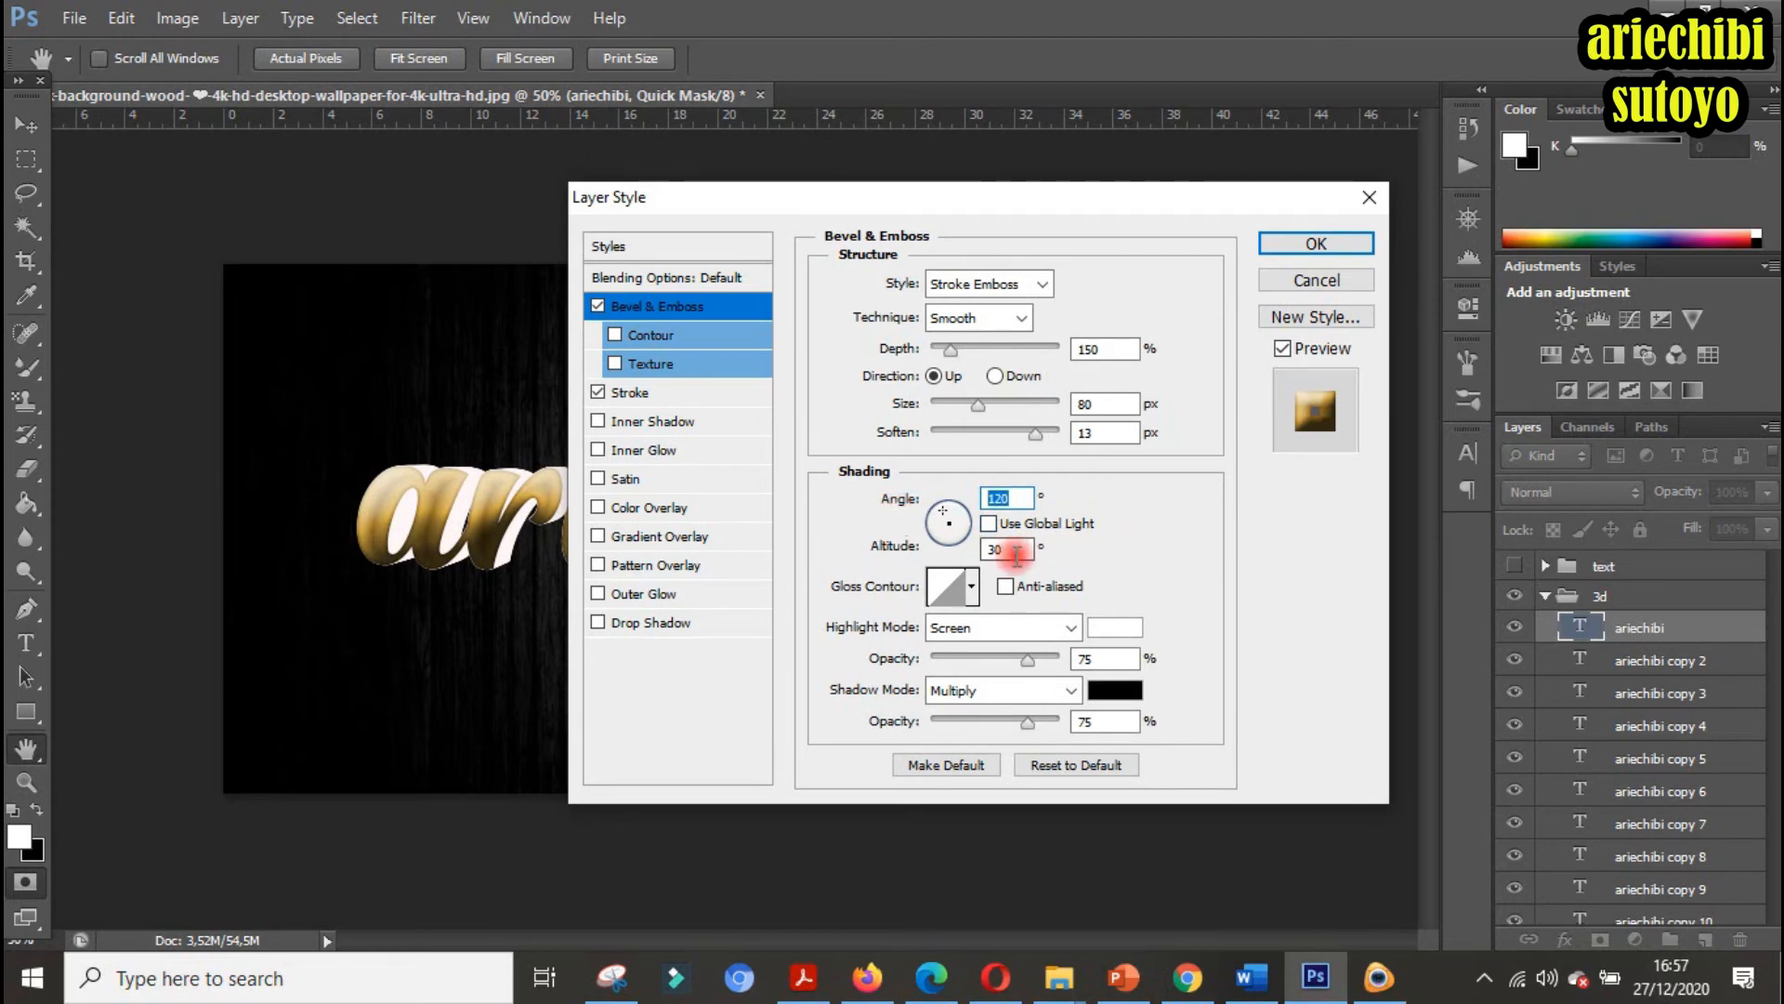
text(145)
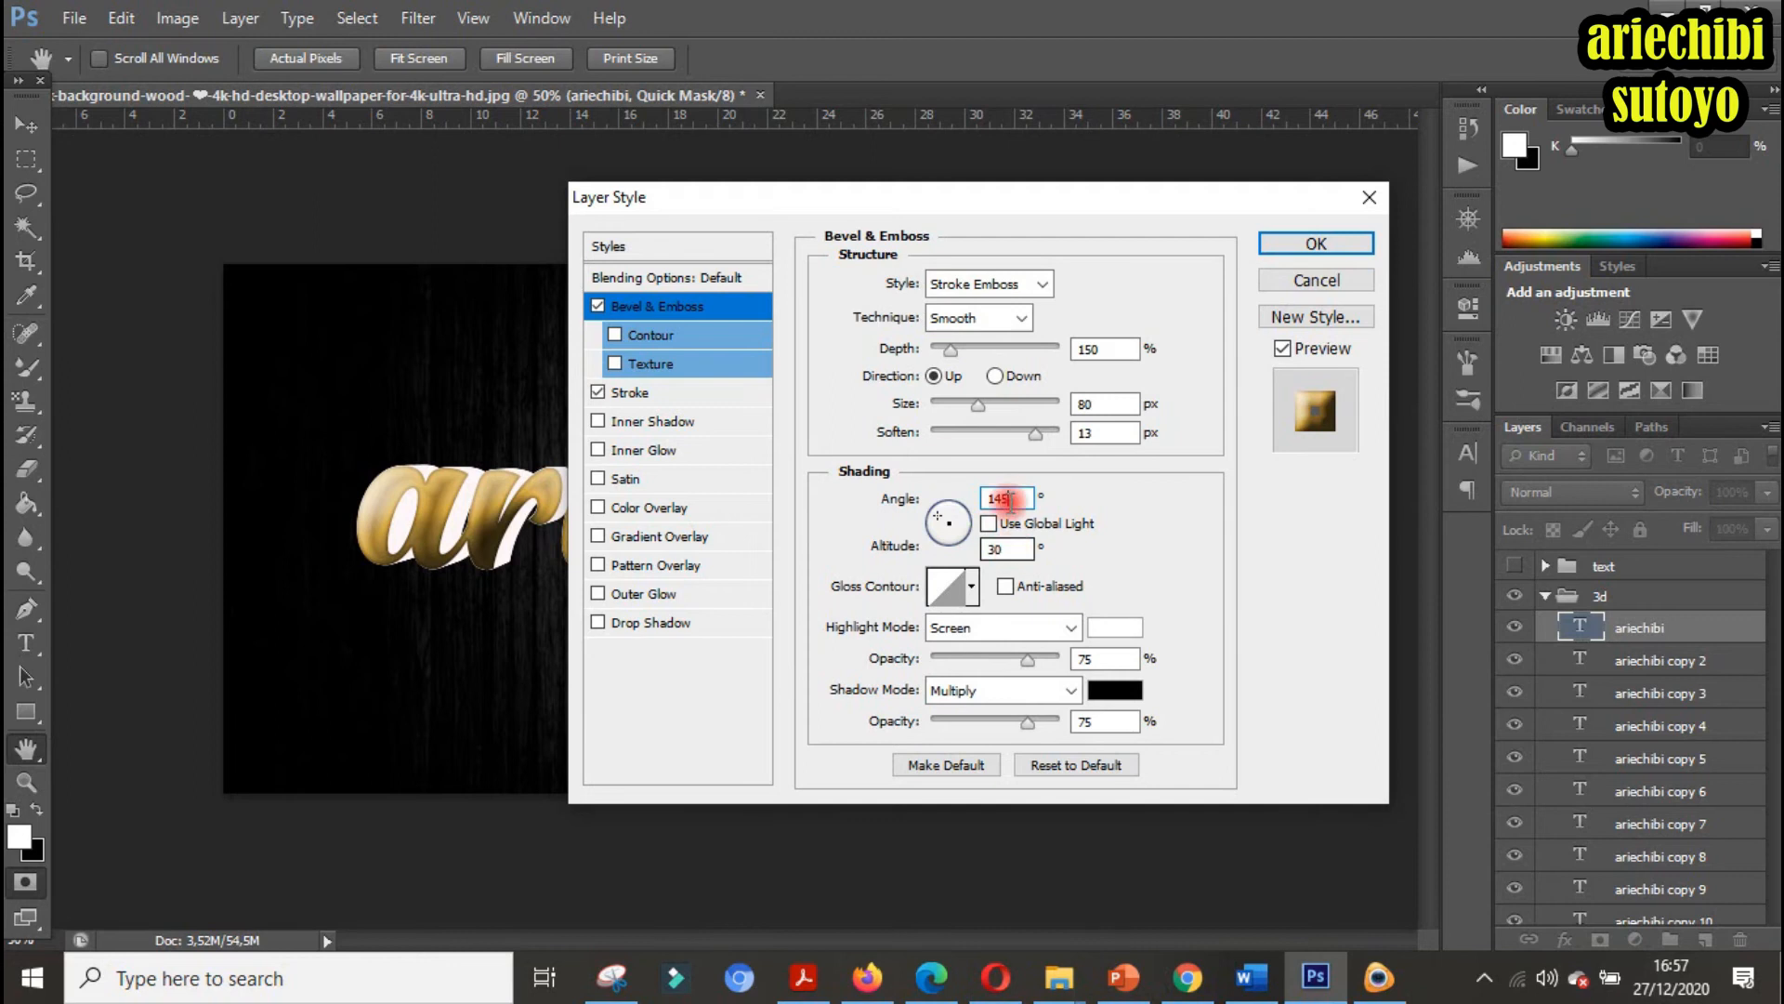
drag(1011, 497, 947, 485)
text(150)
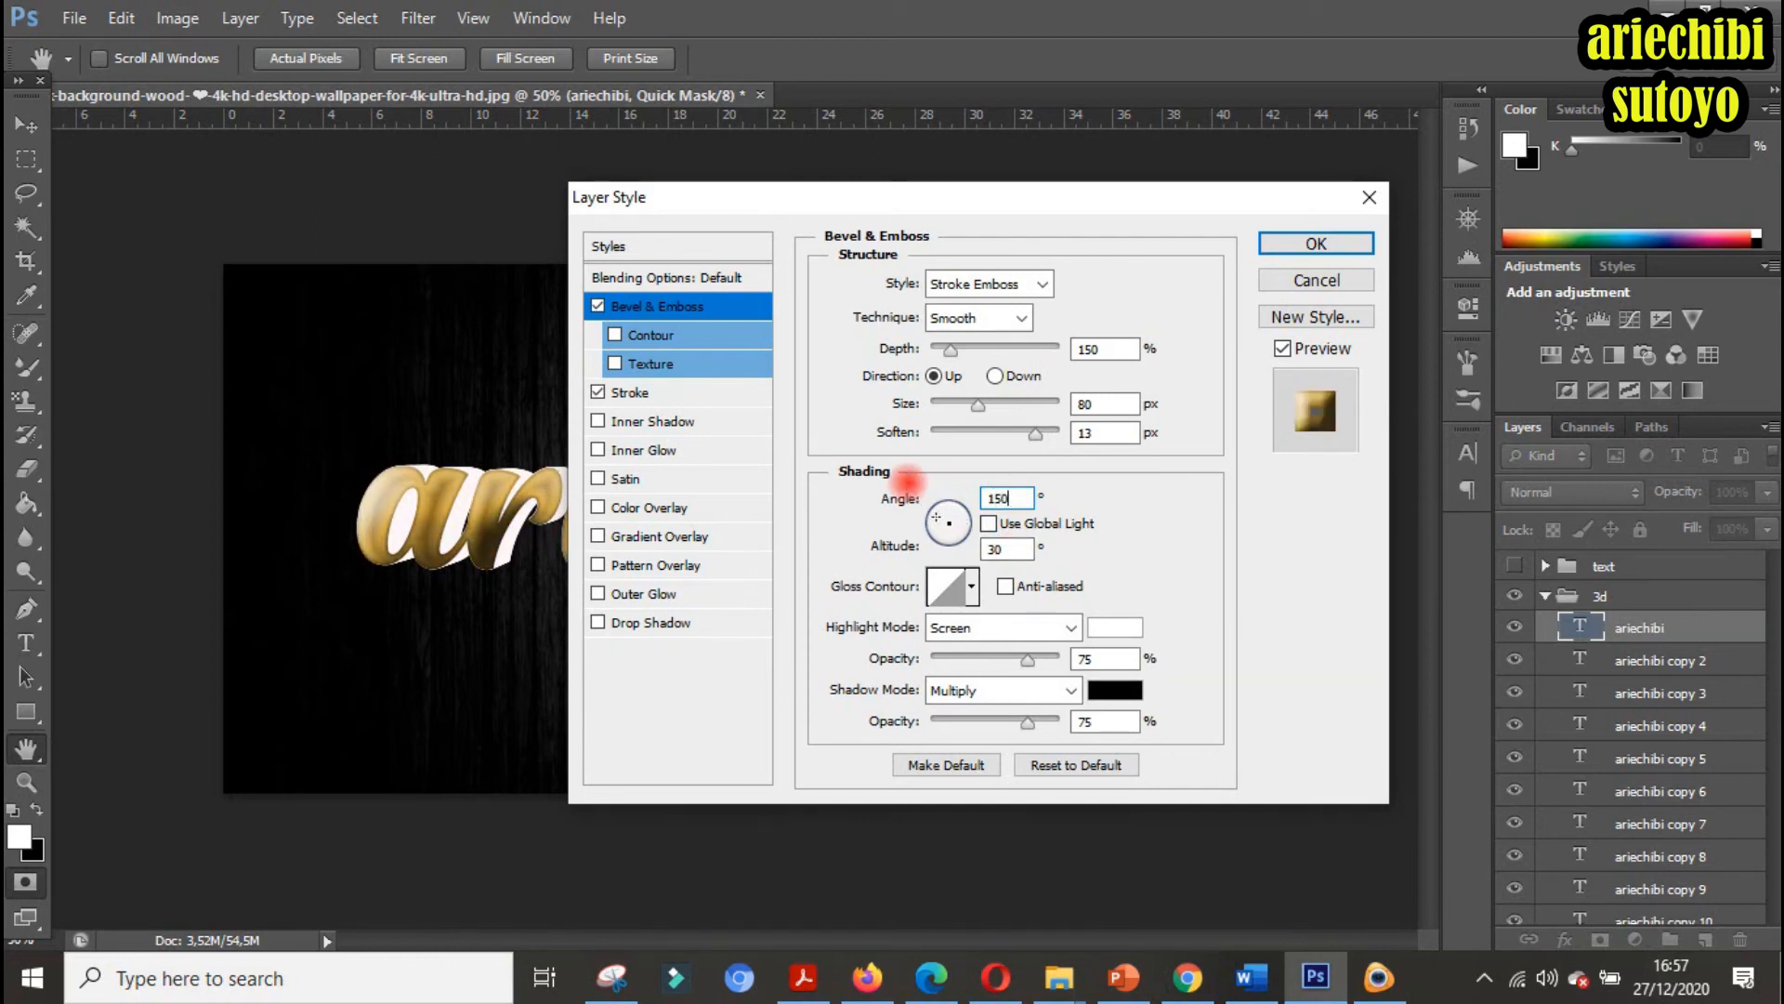
click(951, 588)
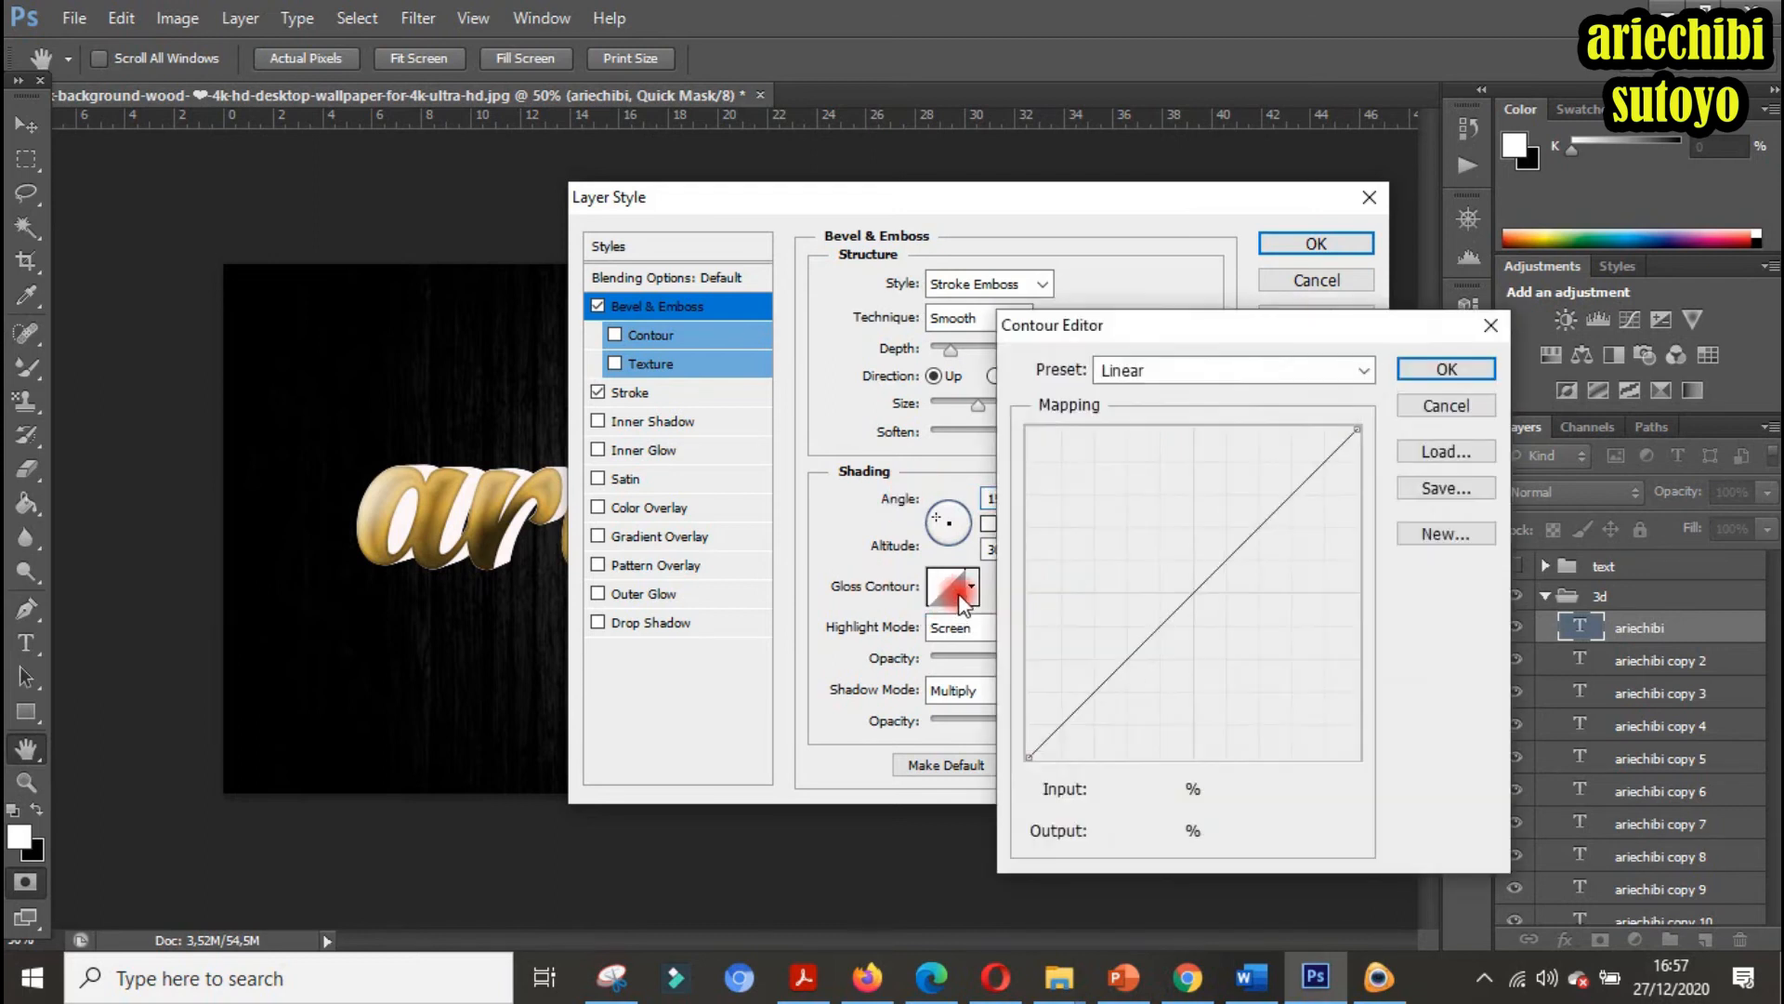
click(1211, 371)
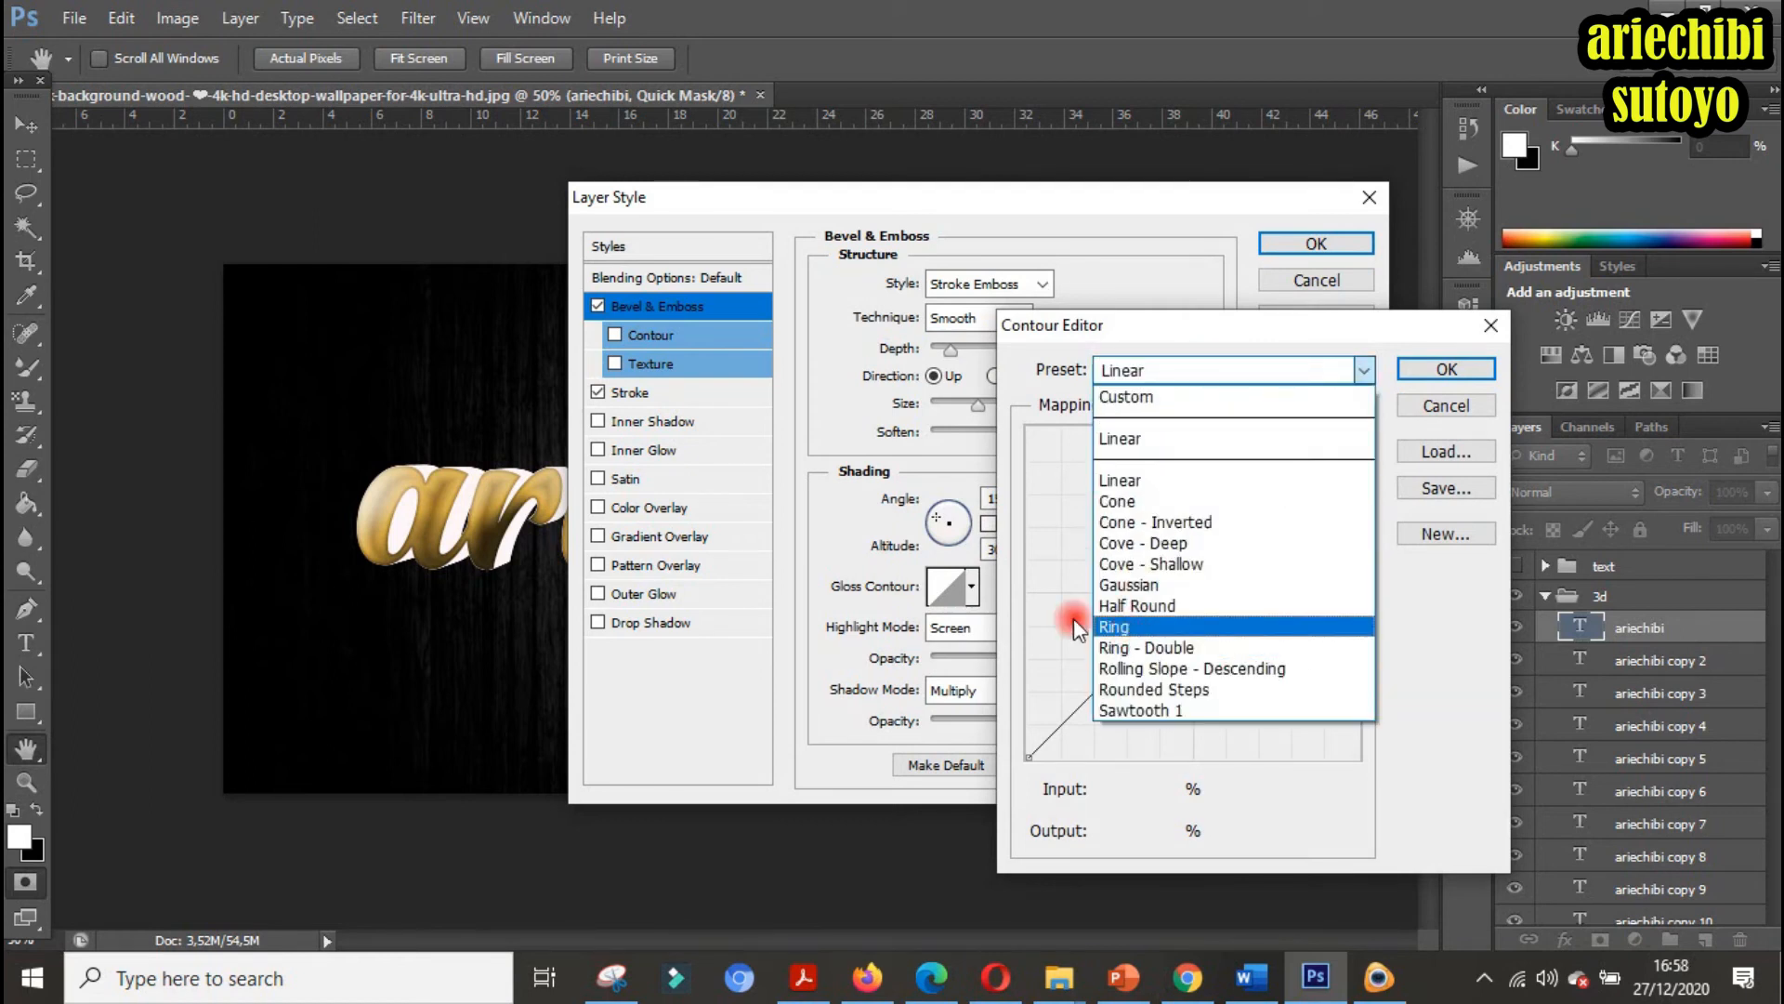
click(974, 591)
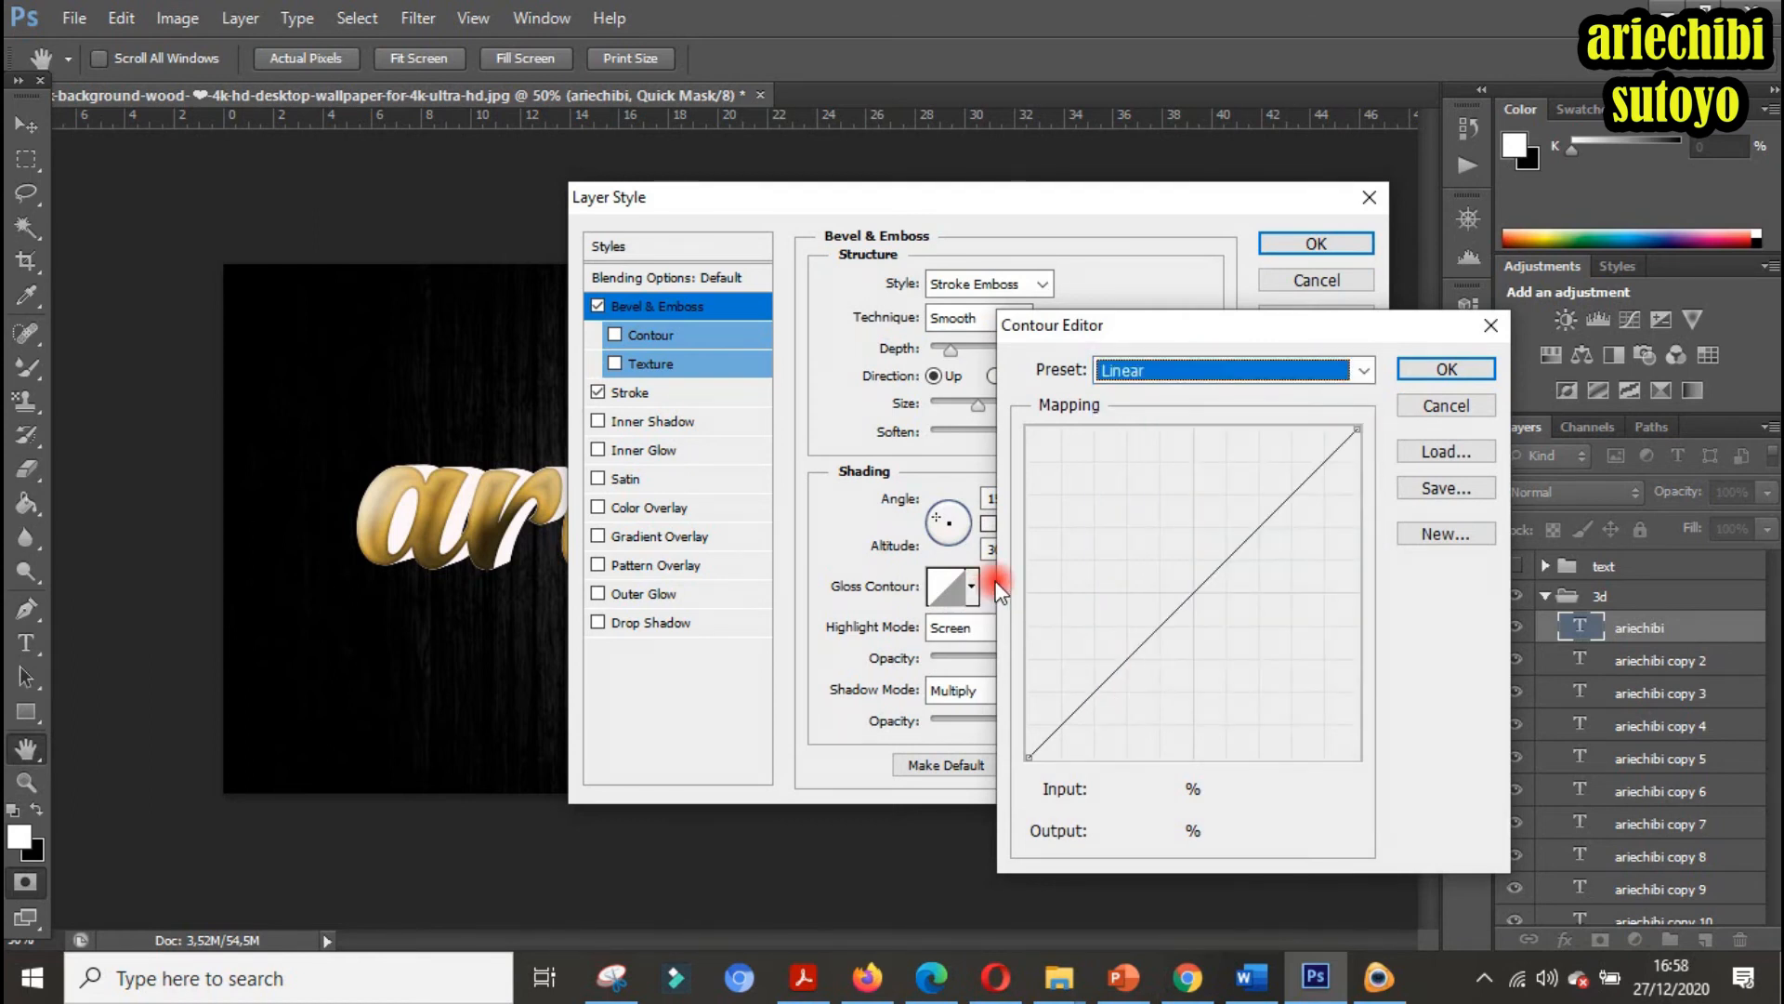
click(1447, 406)
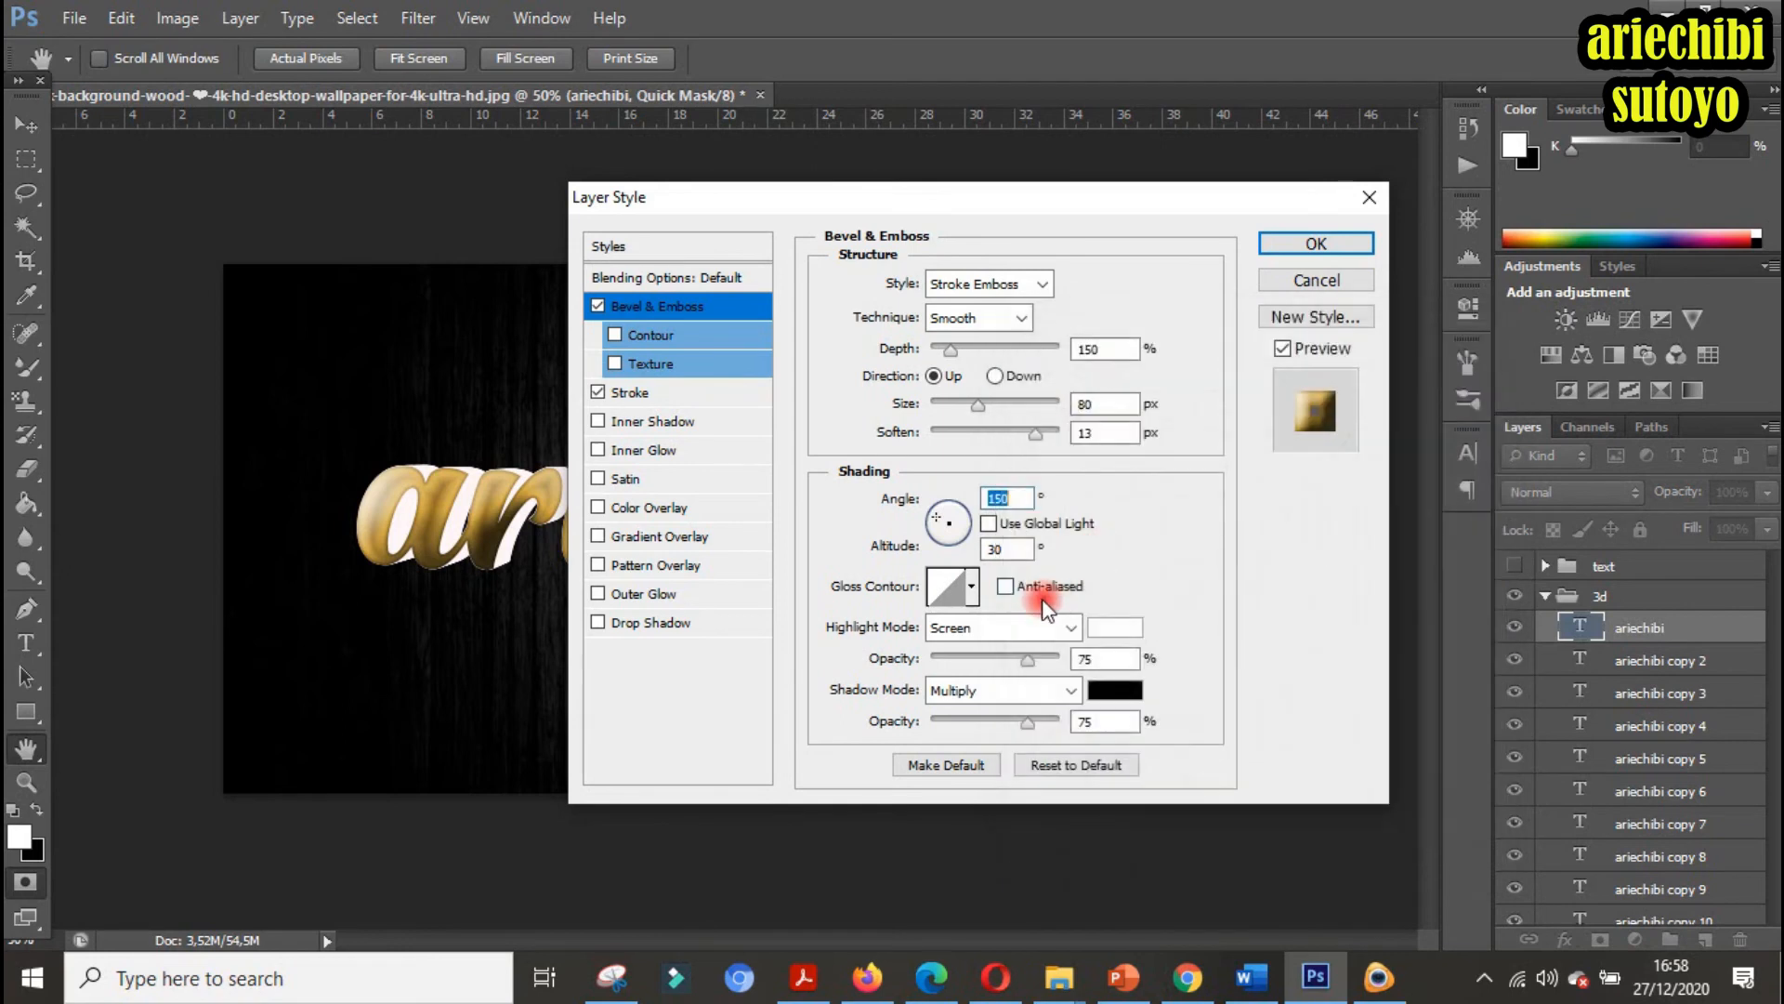
Choose the Rolling Slope - Descending preset as the bevel's gloss contour
click(972, 587)
click(954, 693)
click(1131, 653)
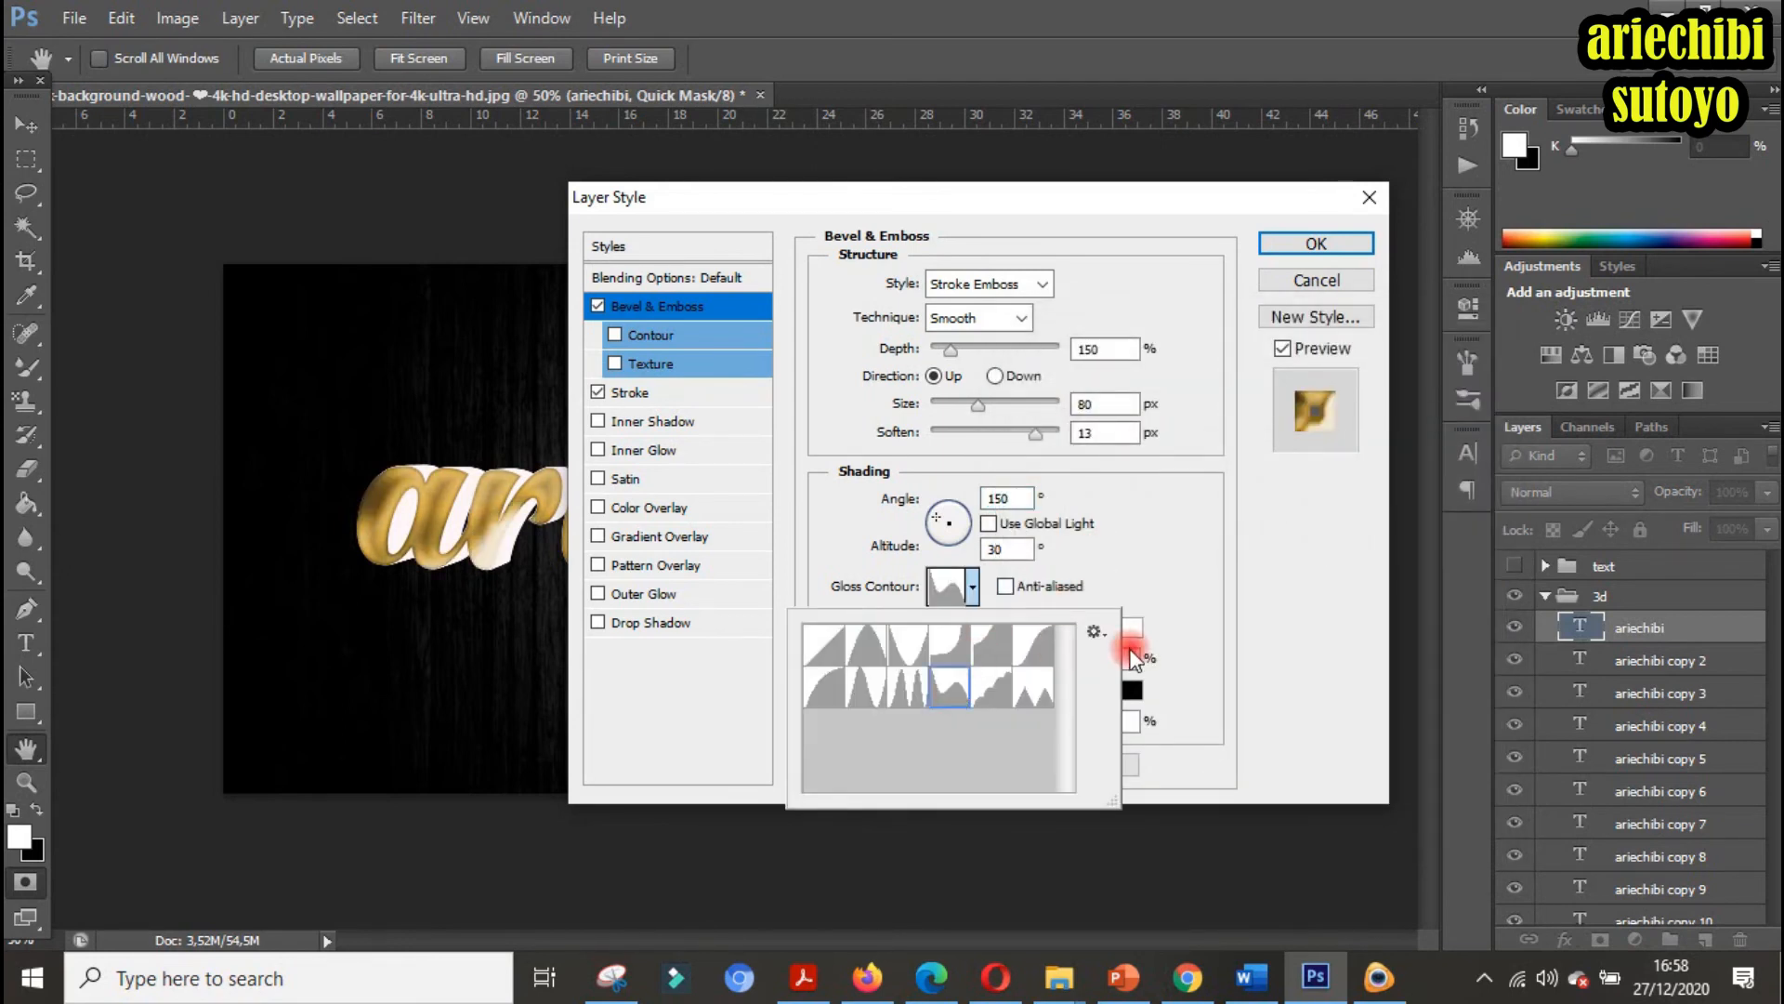
click(1163, 574)
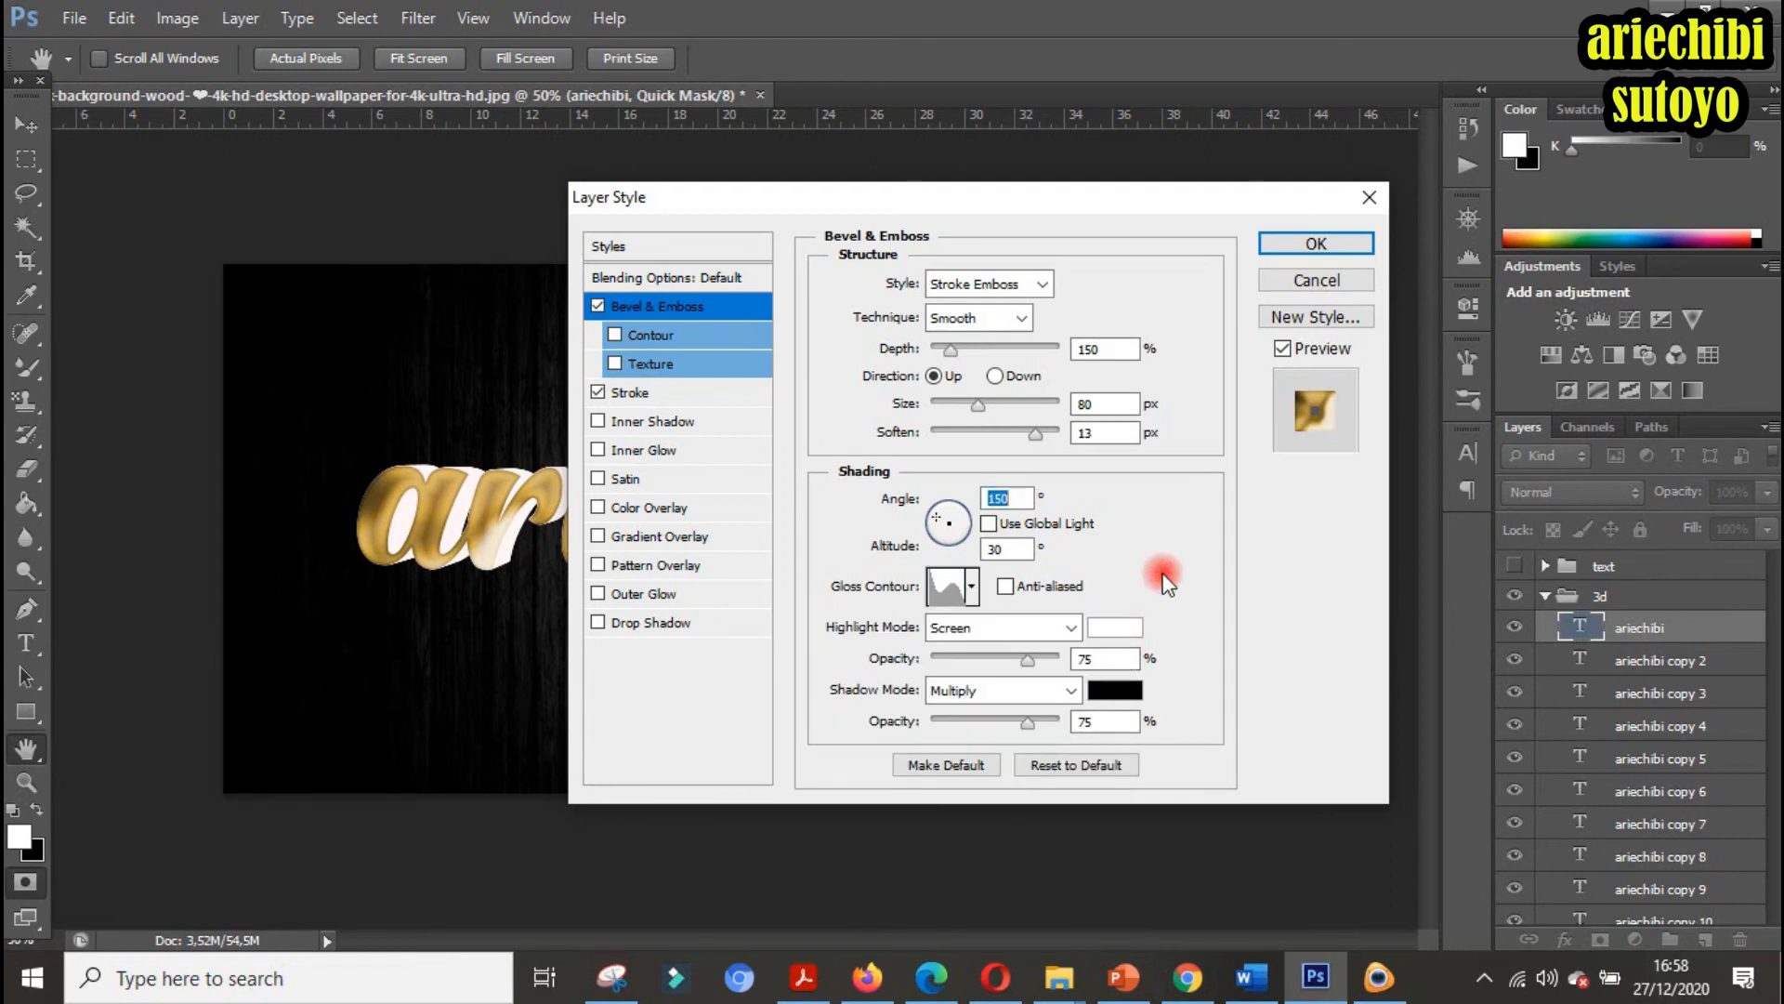
Set the bevel's highlight to Color Dodge mode with white (ffffff) at 70% opacity
click(1069, 632)
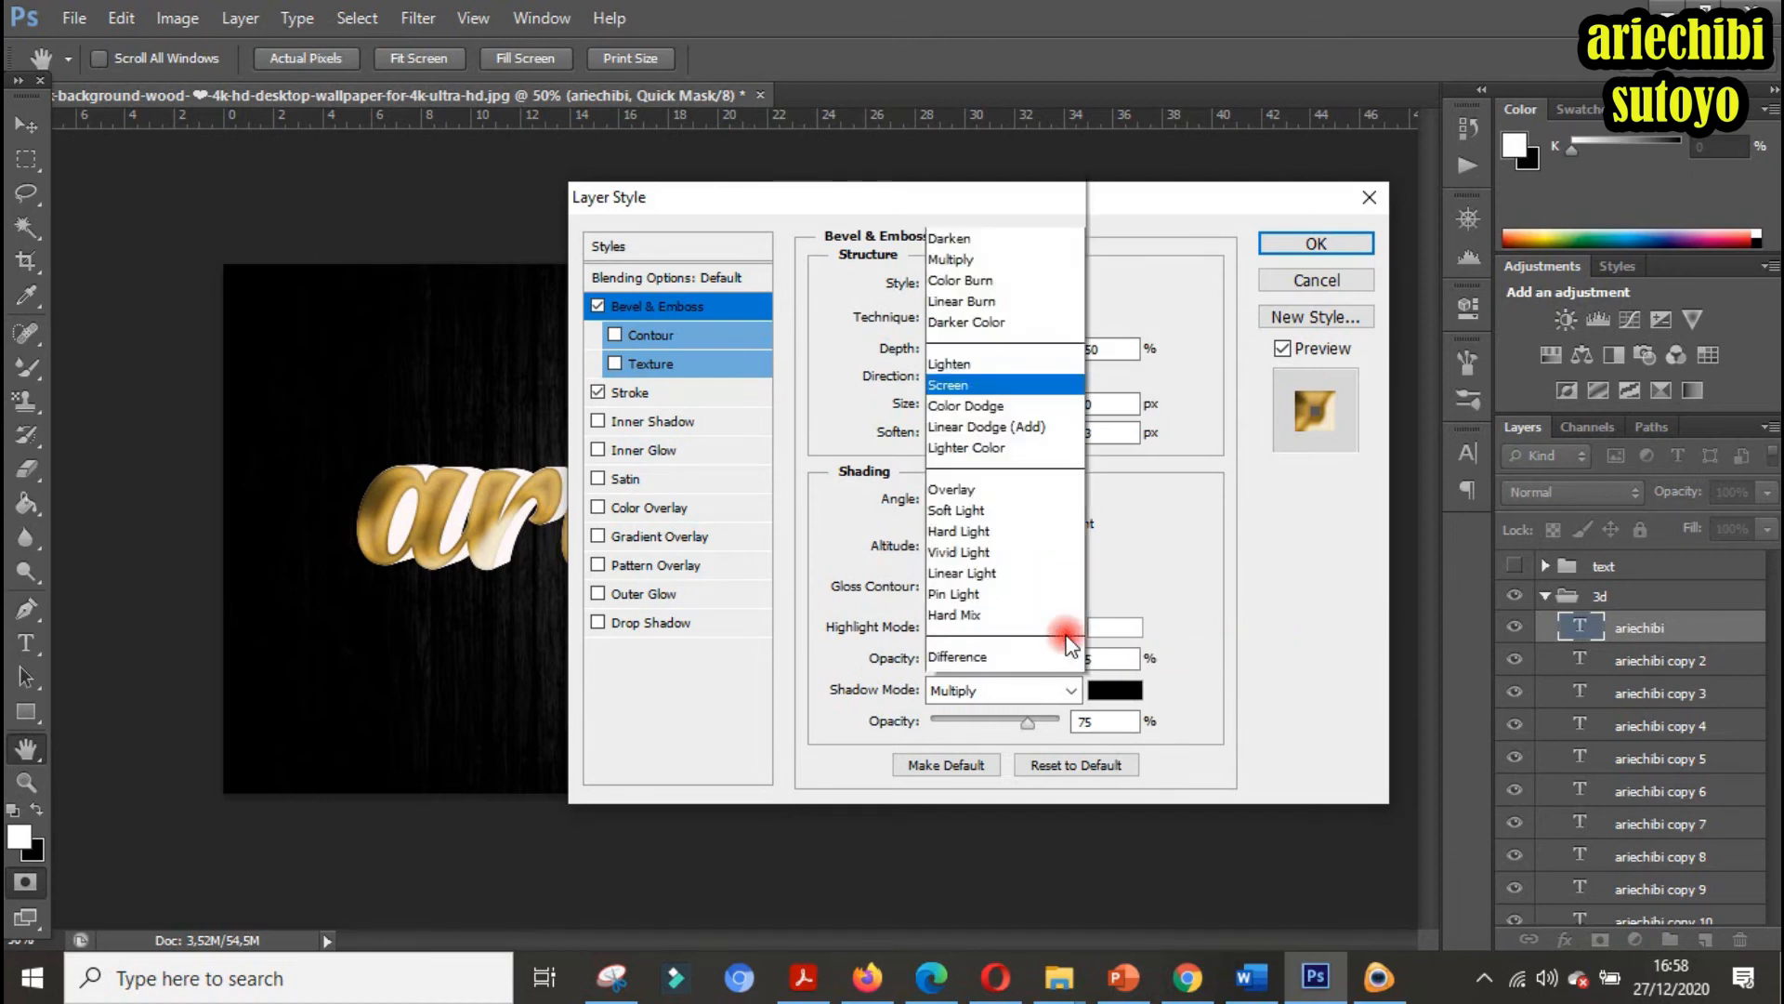
click(1127, 630)
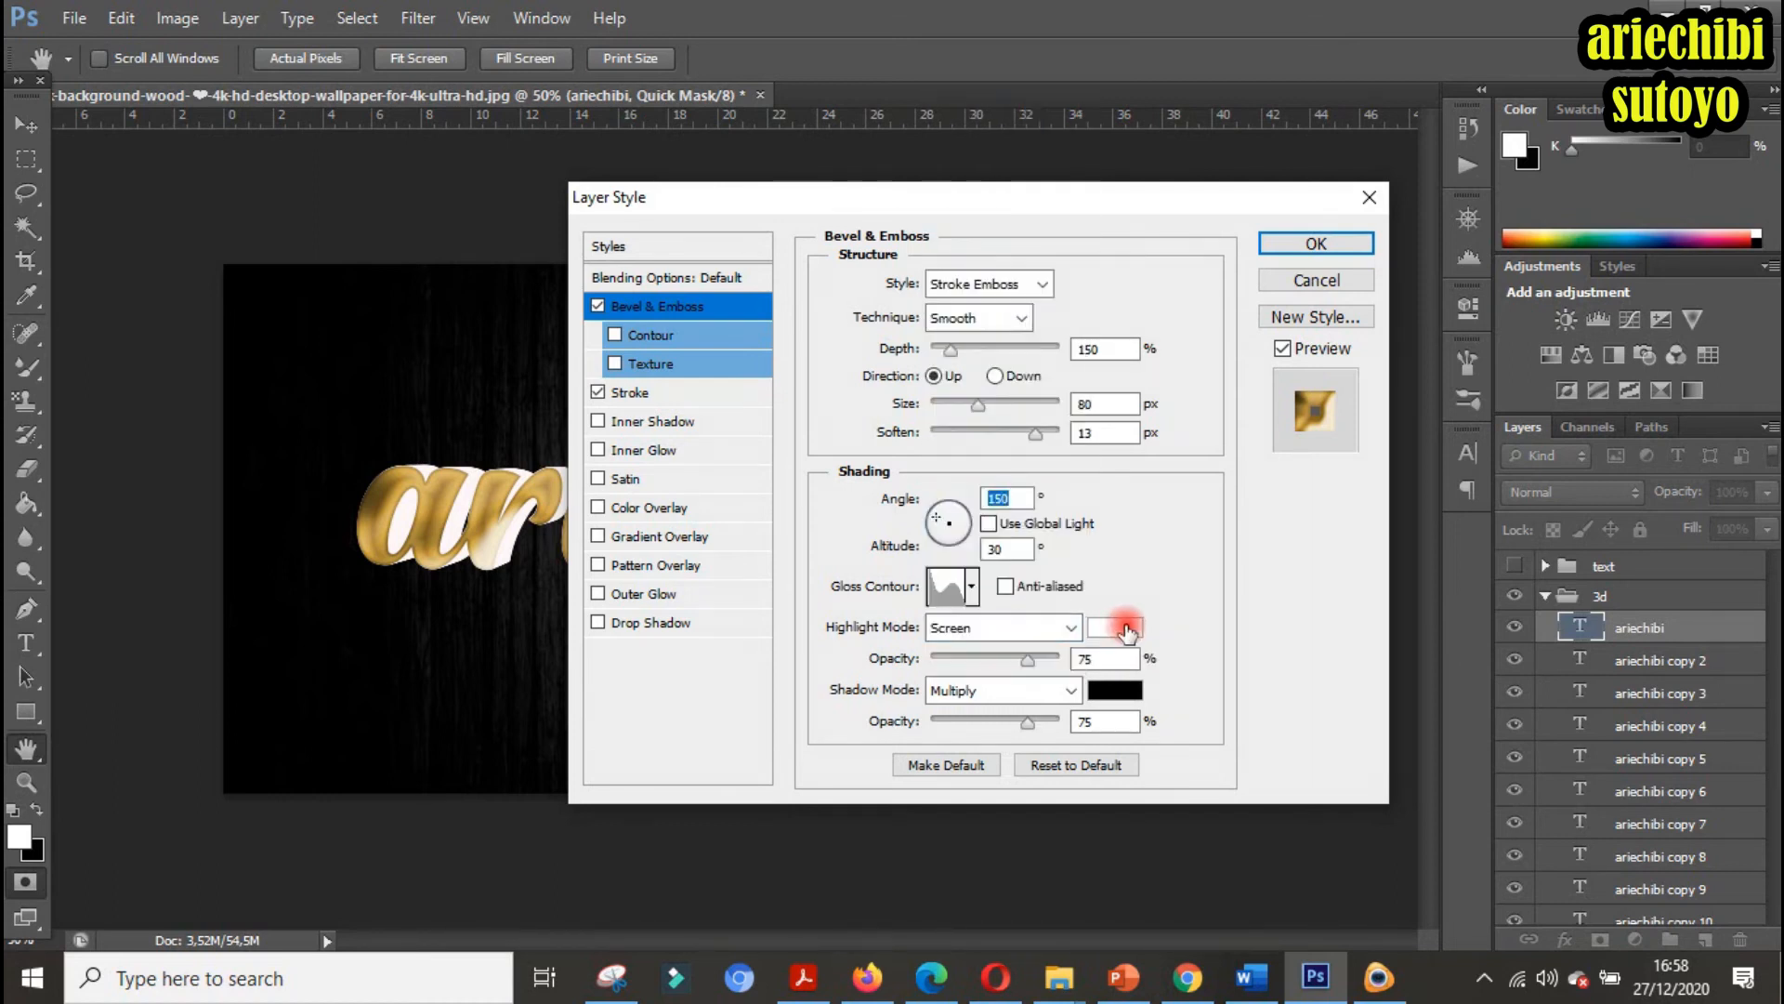
click(1331, 446)
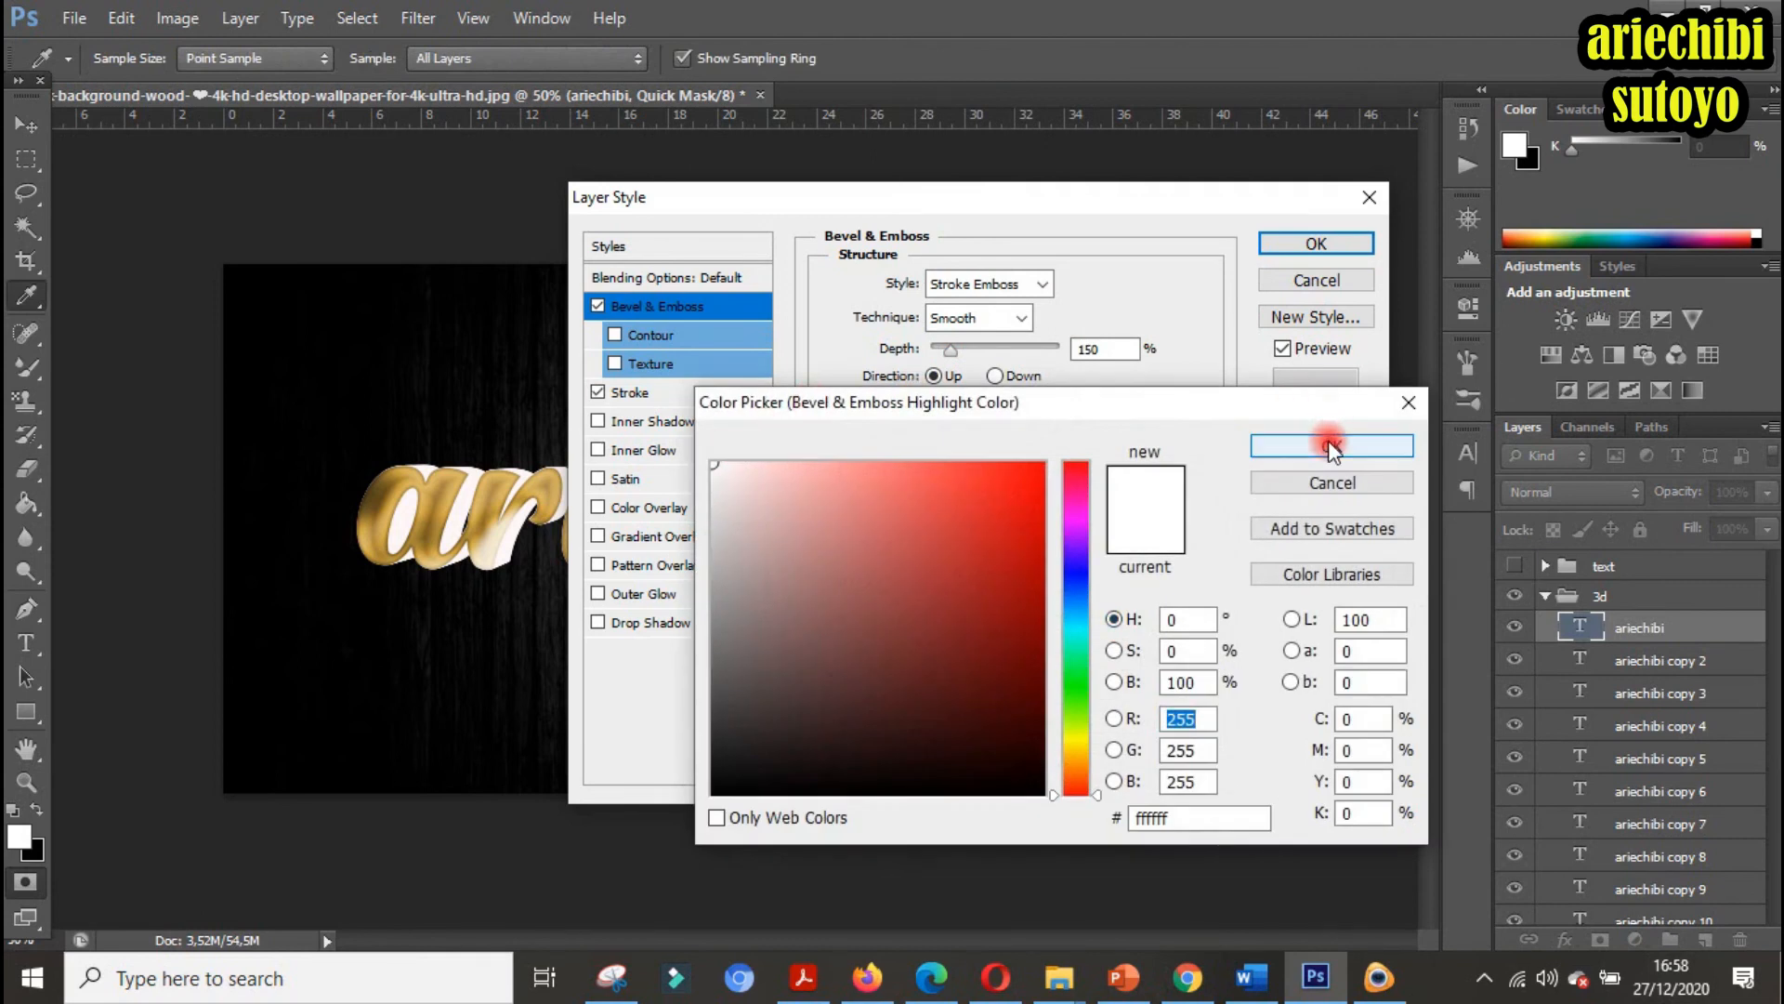
click(1029, 658)
click(1067, 629)
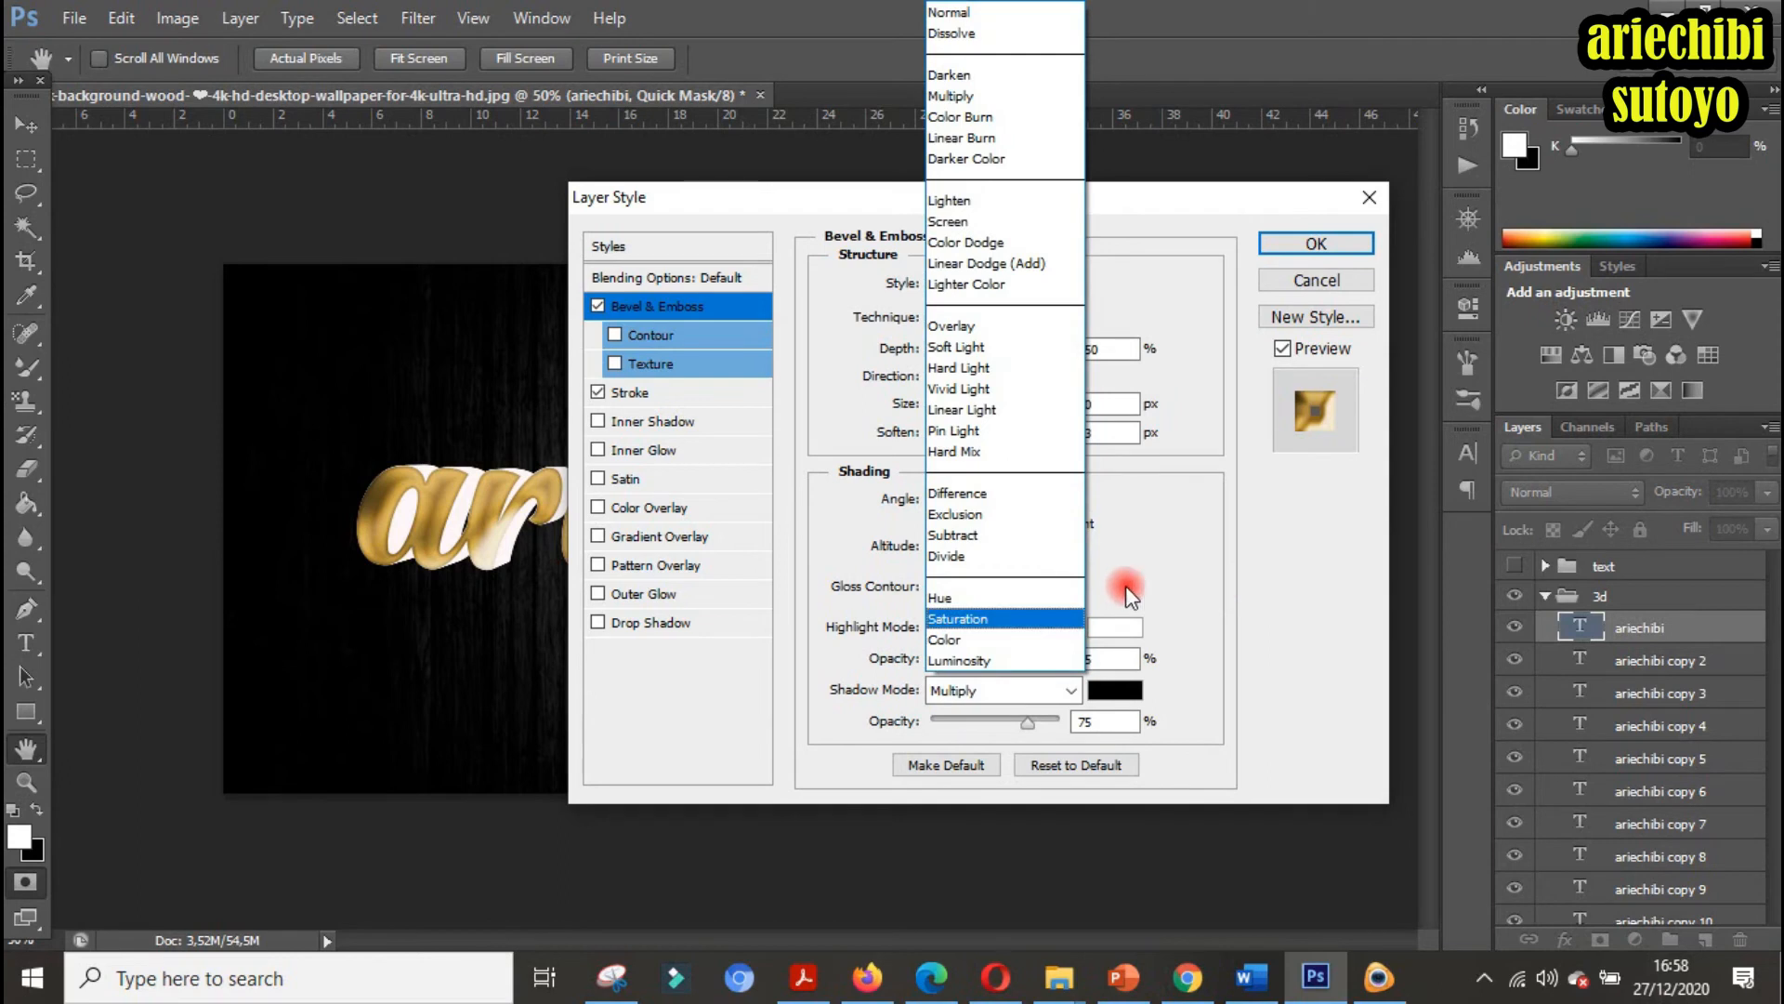
click(992, 244)
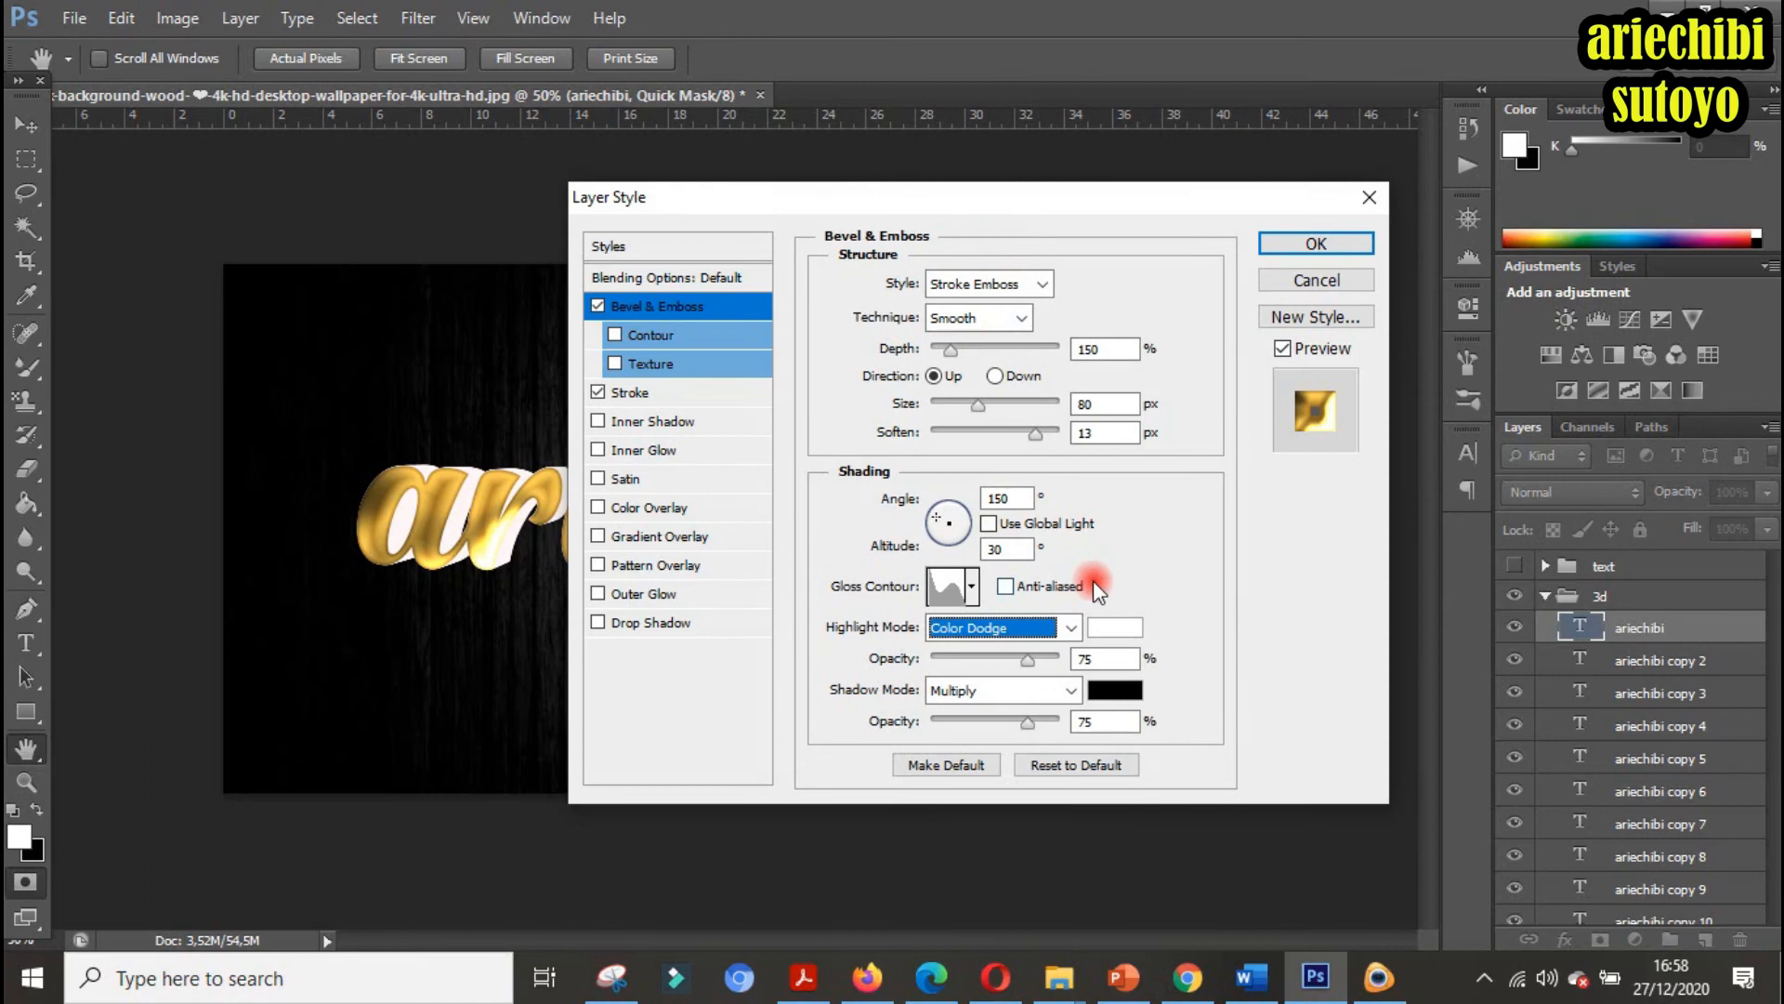
click(1109, 662)
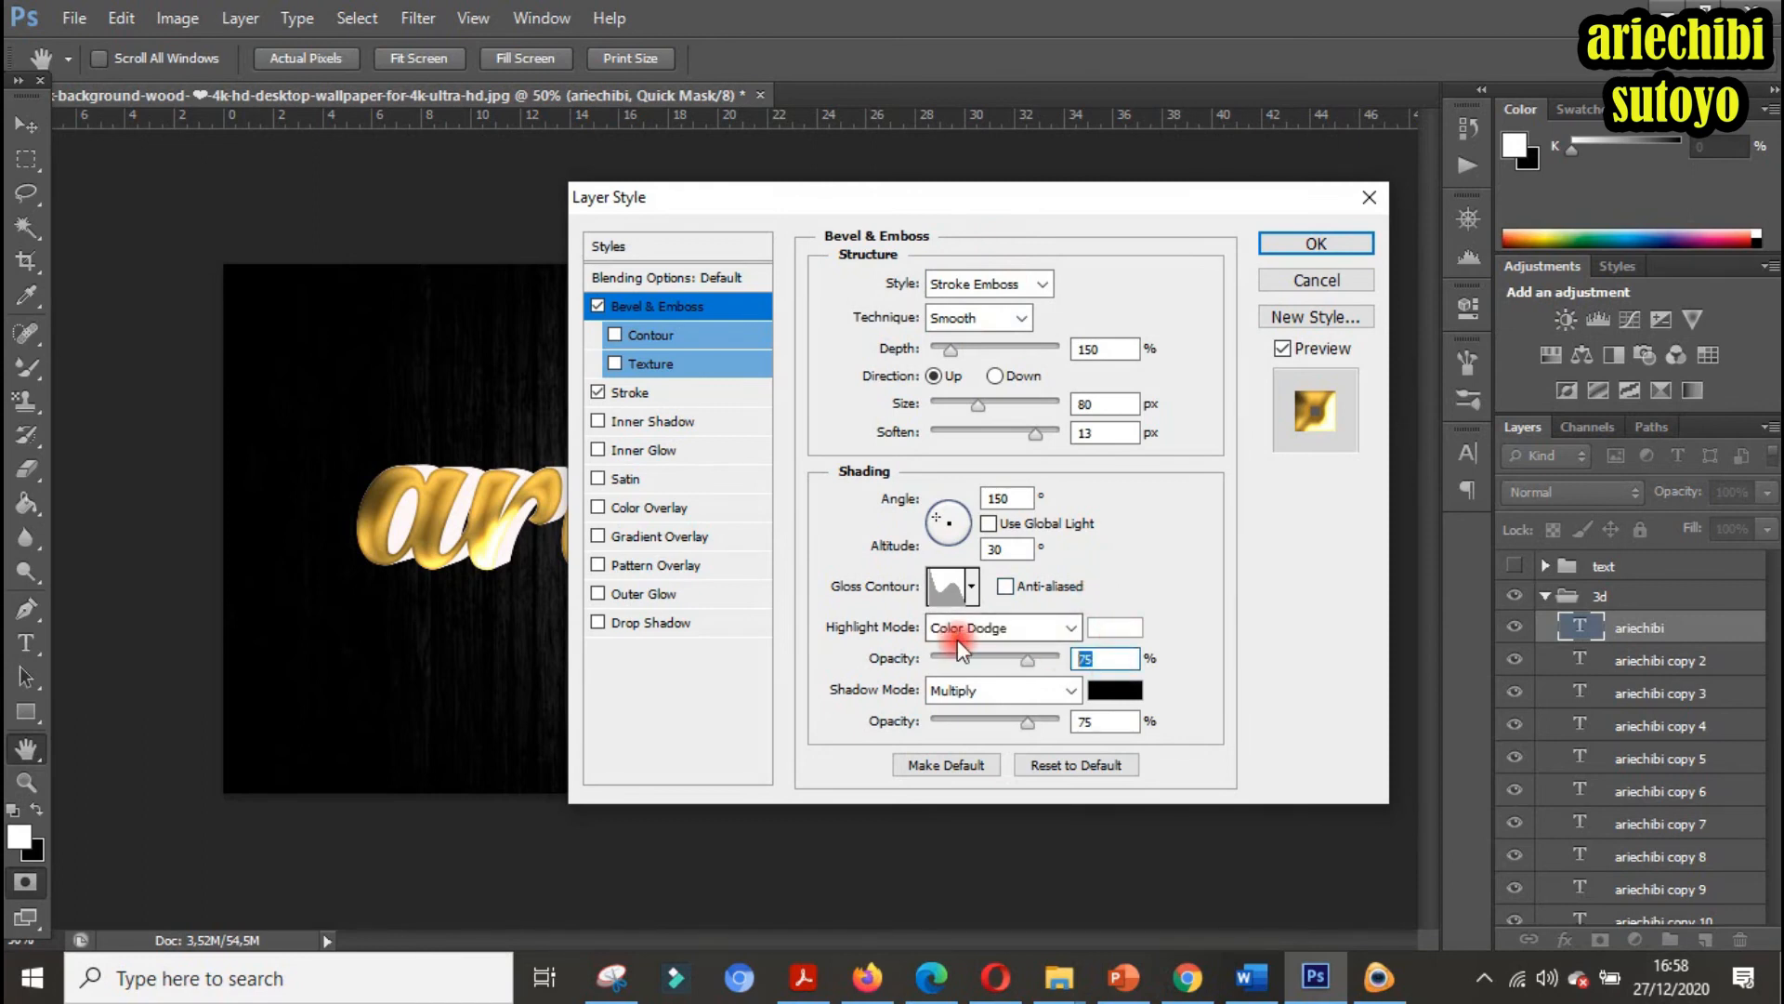
text(70)
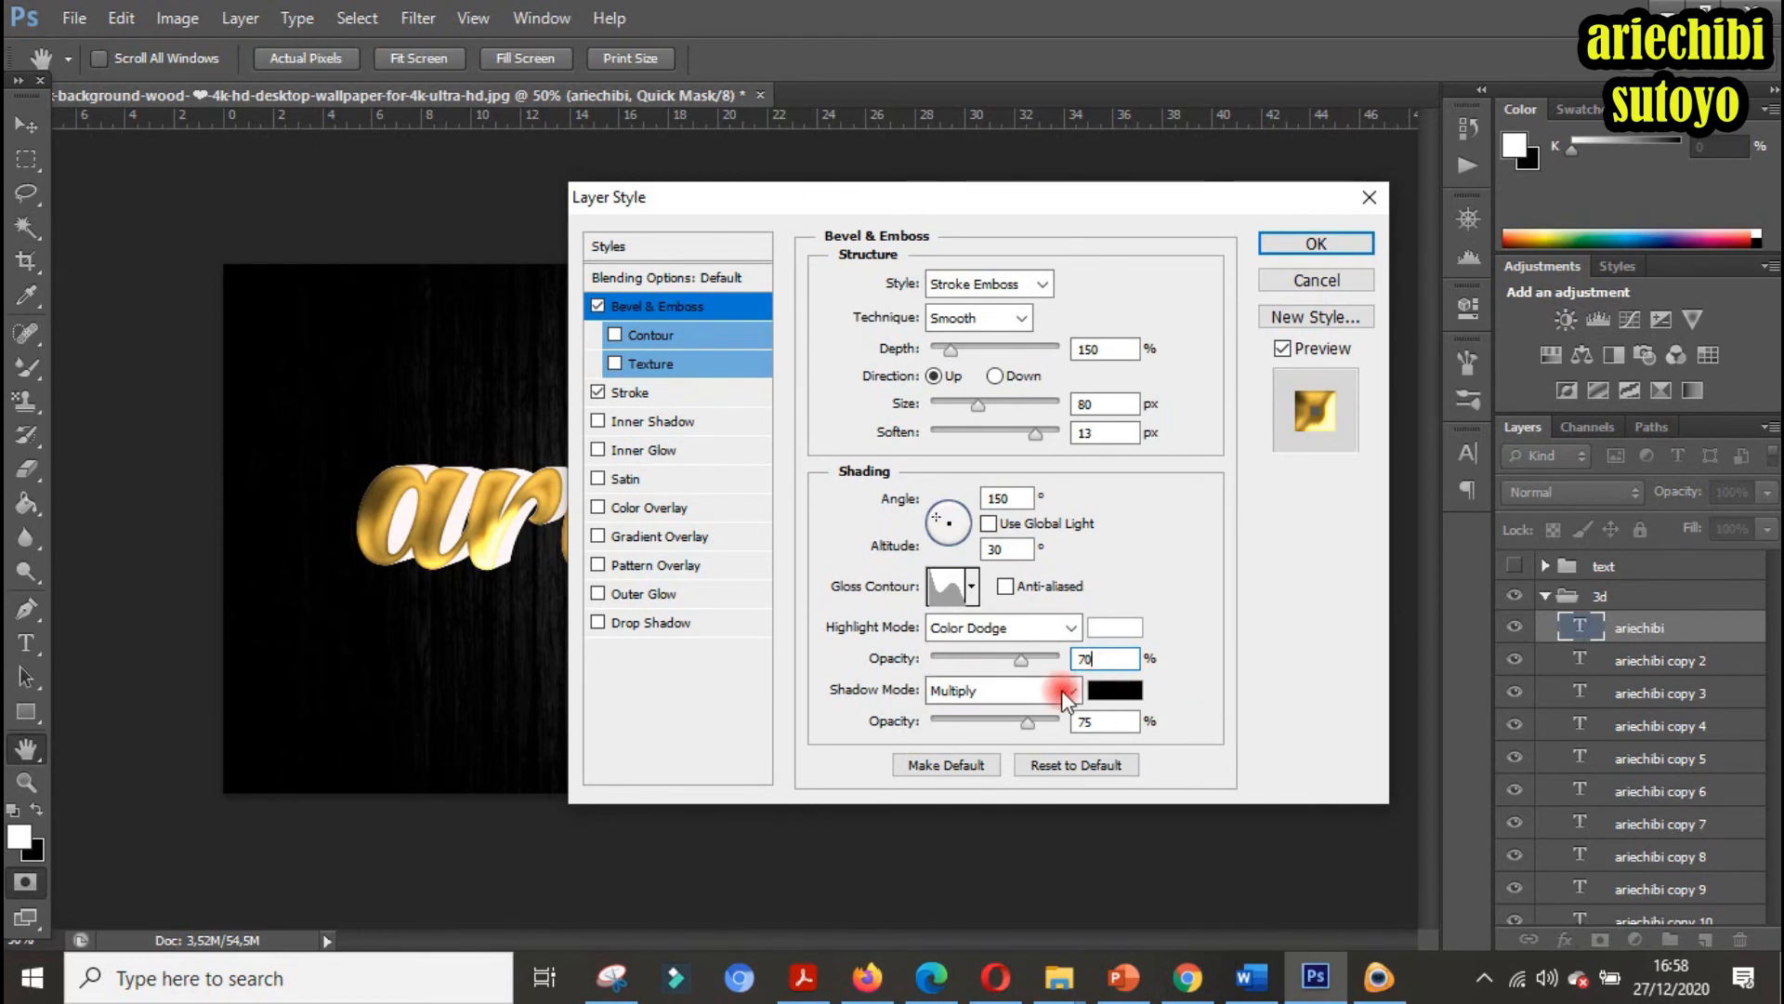
Set the bevel's shadow to near-white fdfbfb in Color Dodge mode at 50% opacity
click(1111, 689)
click(720, 462)
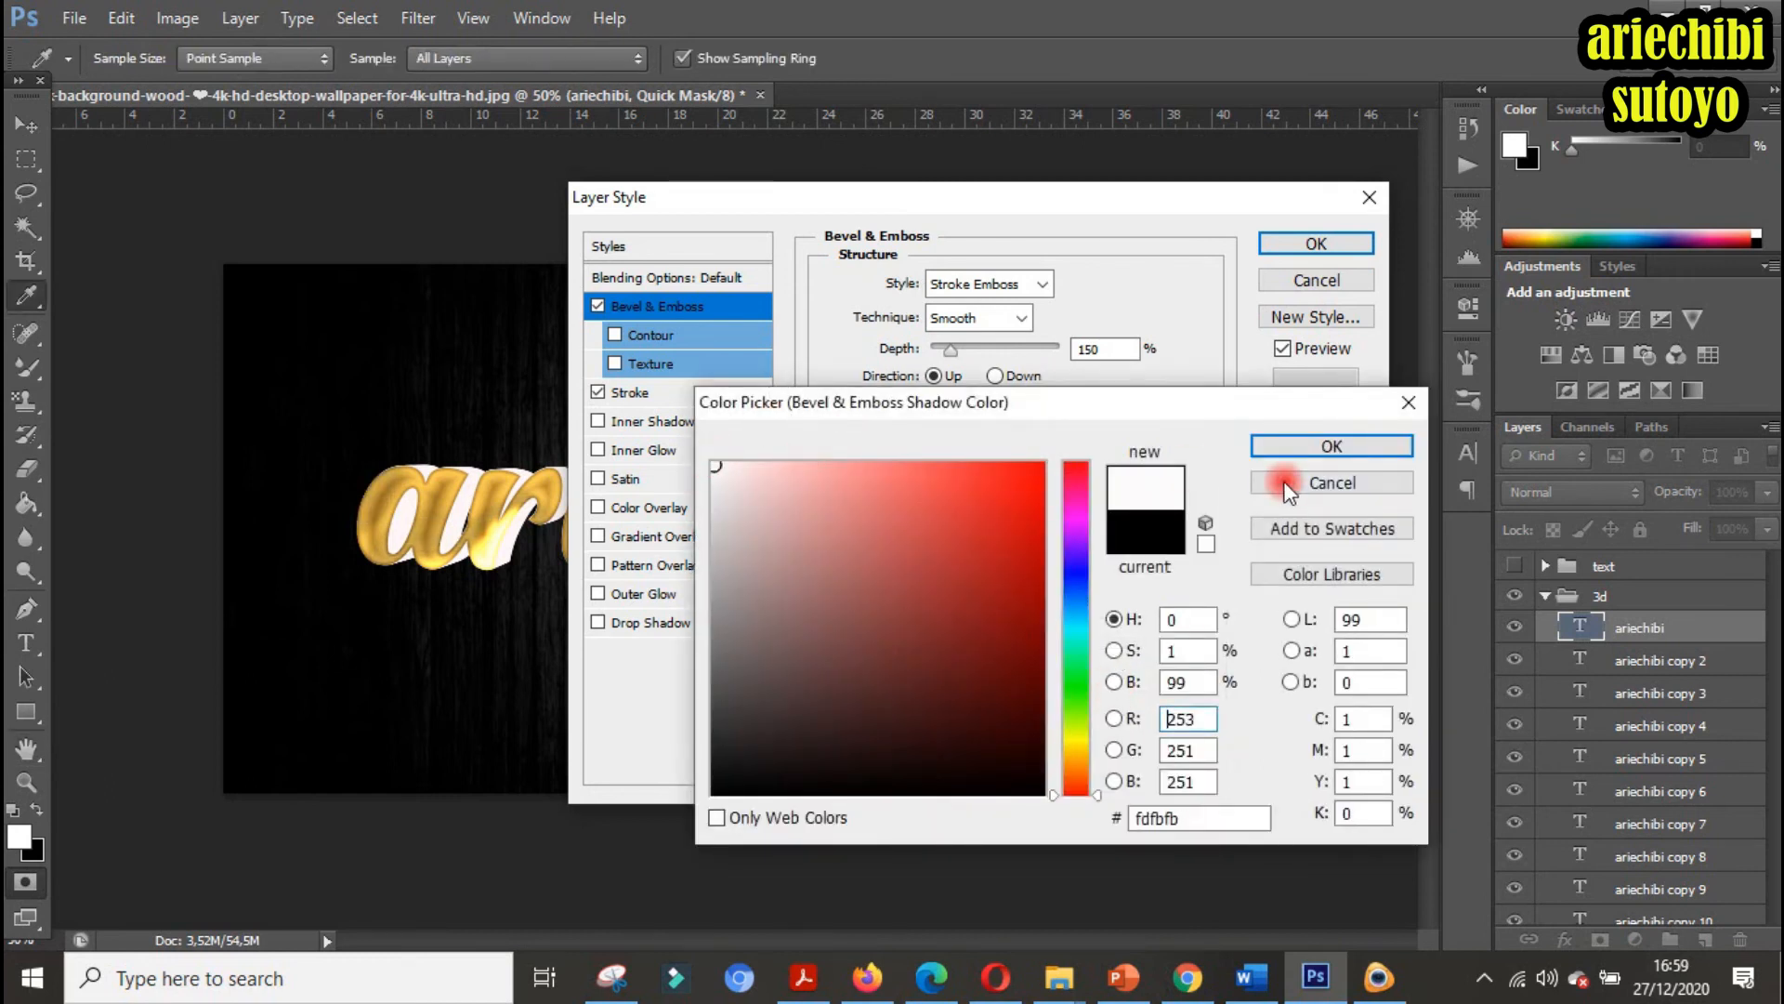
click(1301, 450)
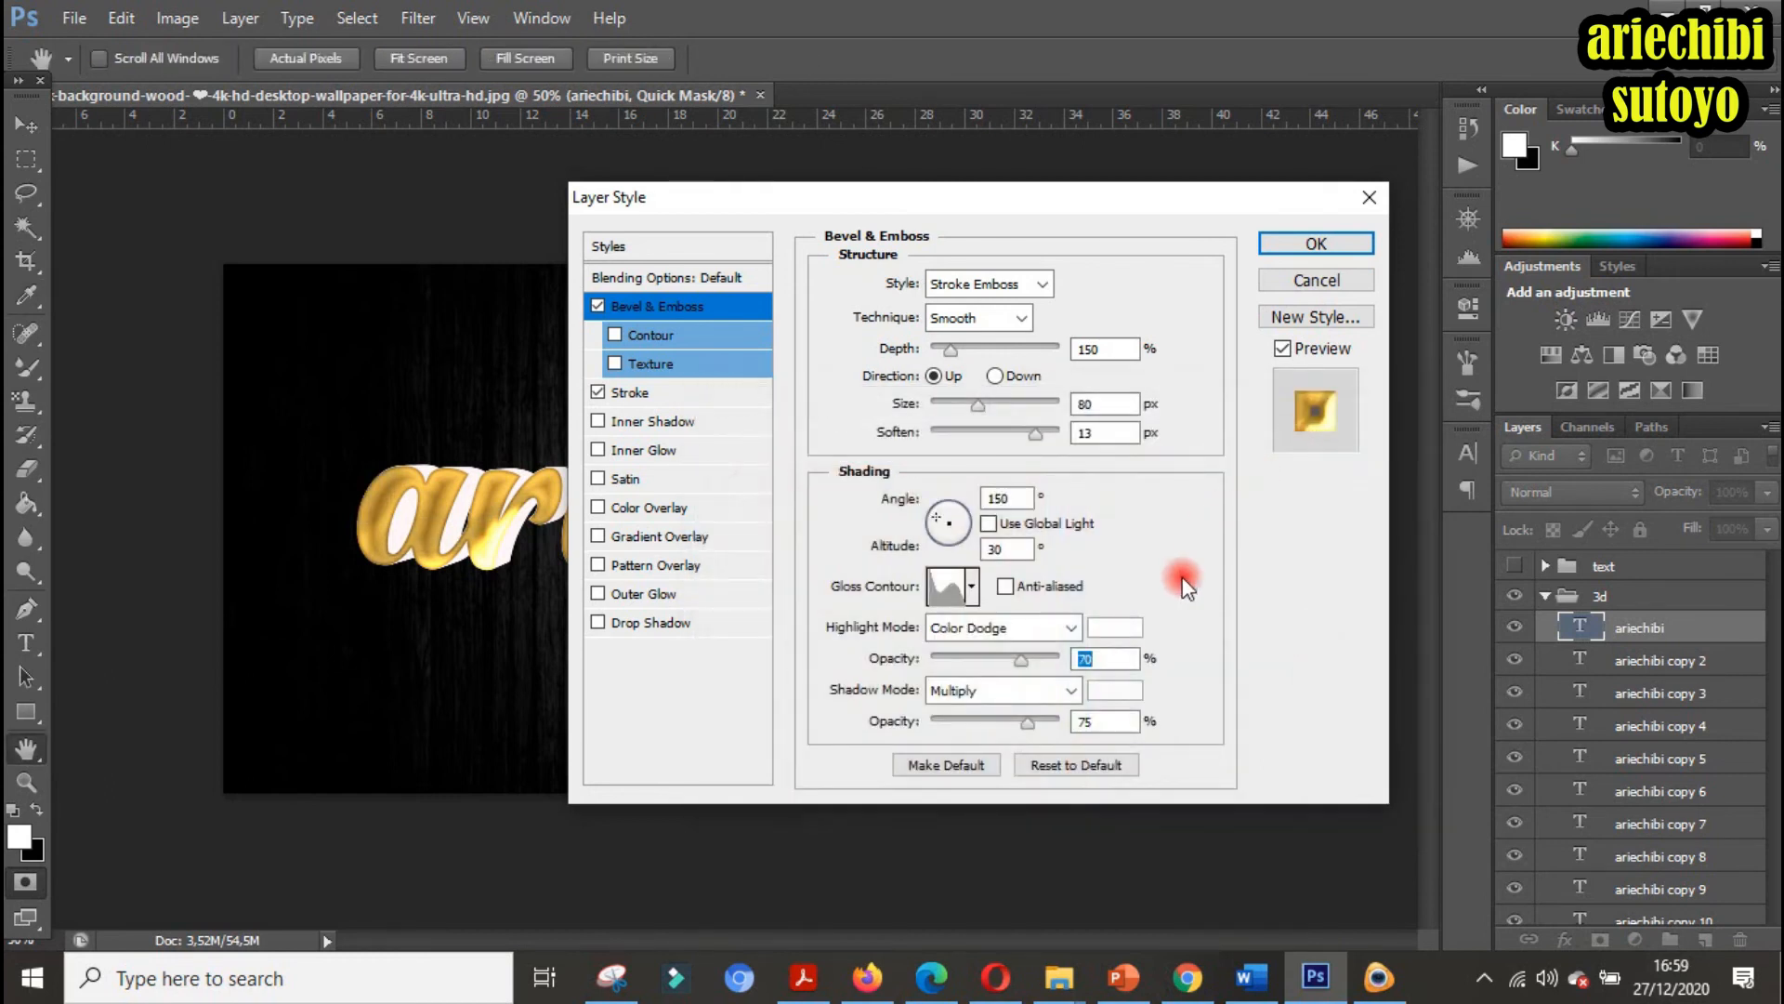
click(1070, 690)
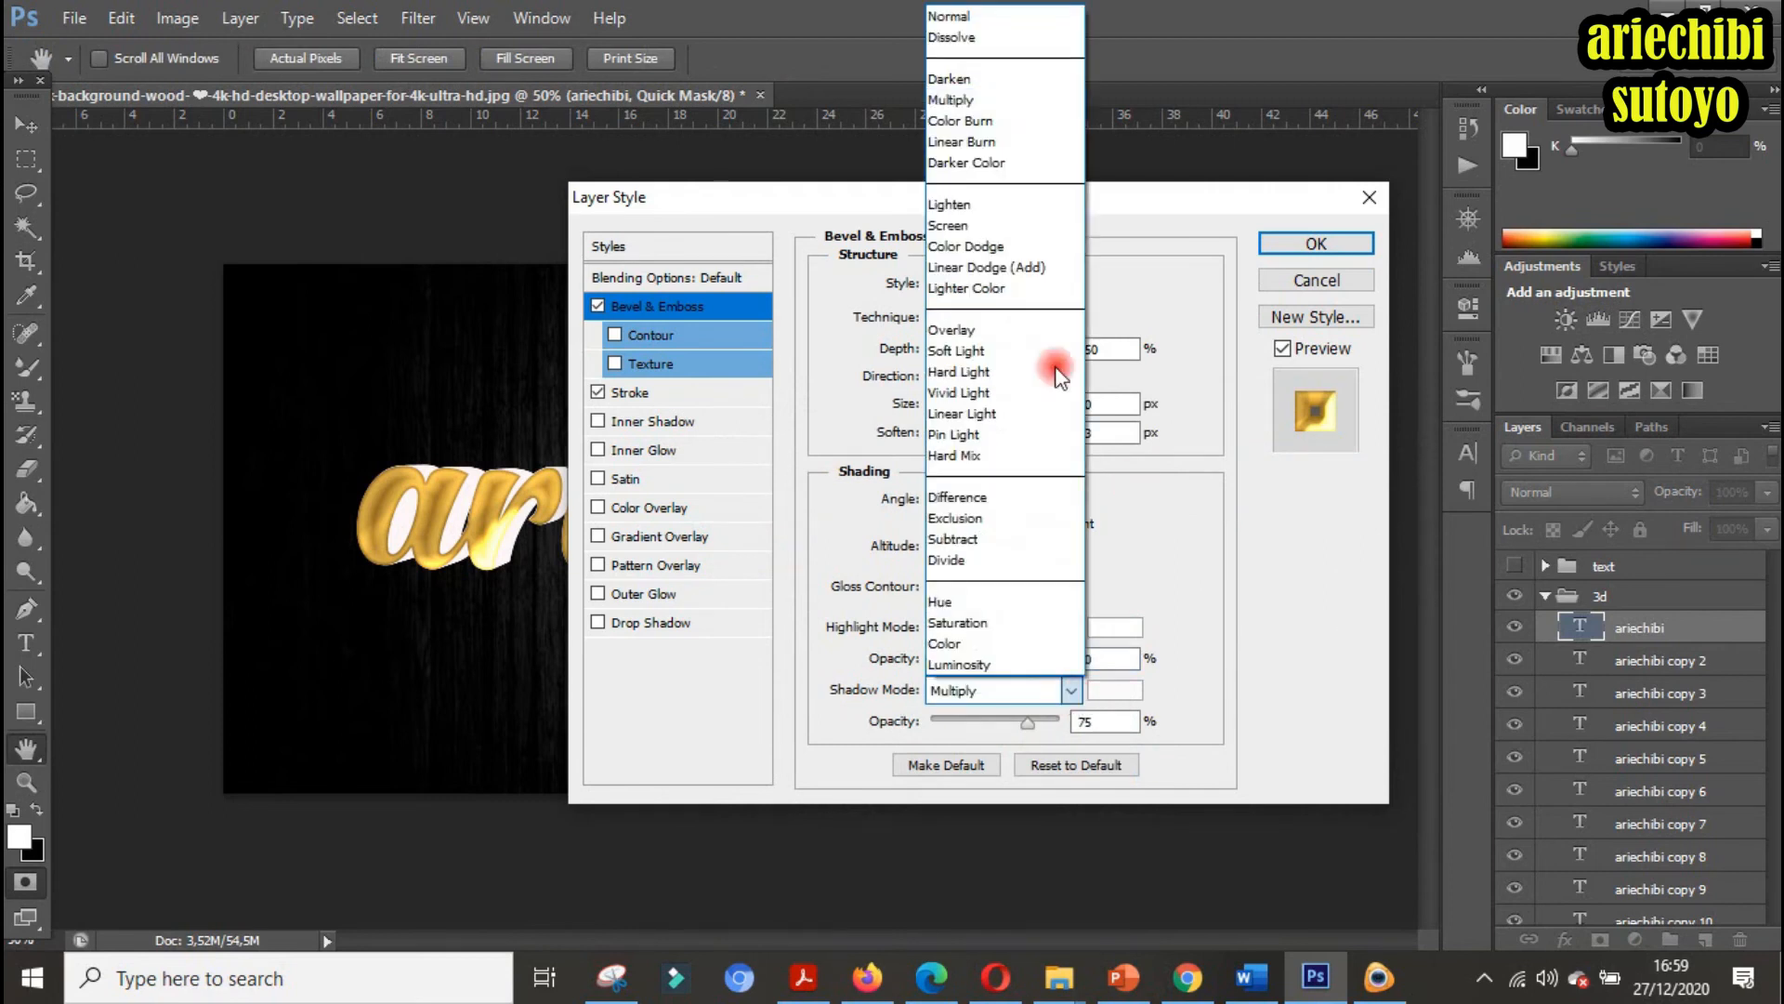
click(1010, 247)
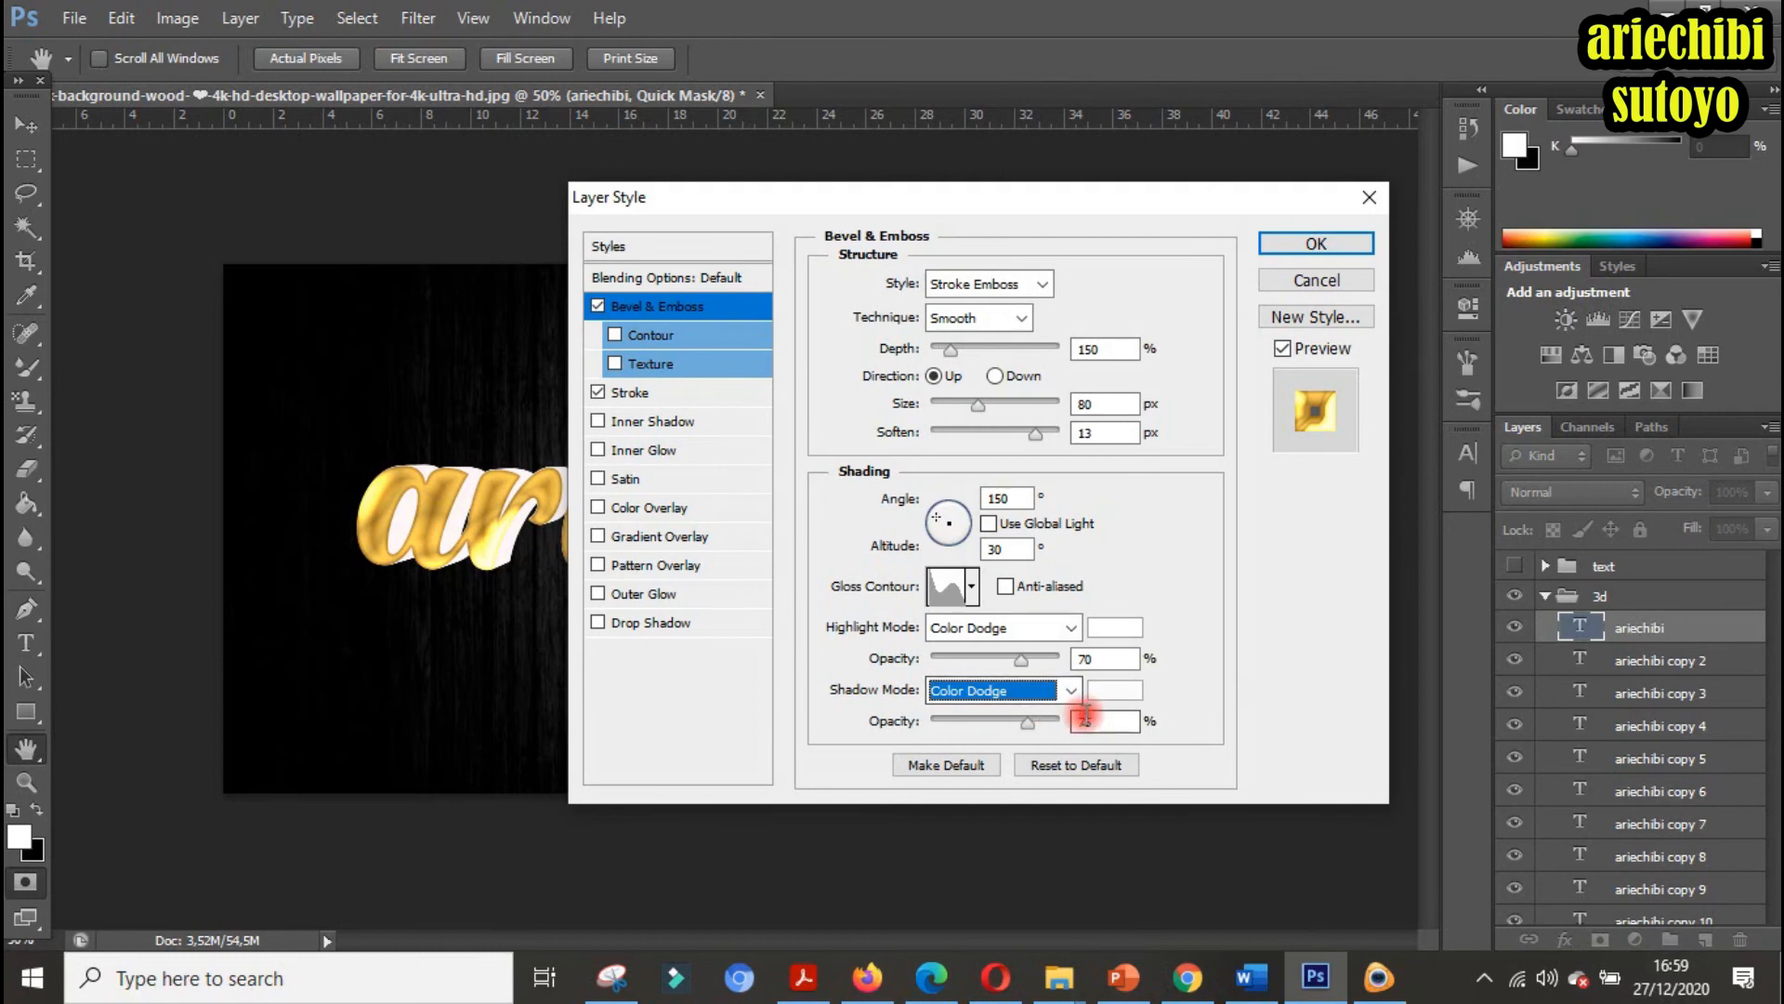
drag(1092, 721, 1074, 718)
text(50)
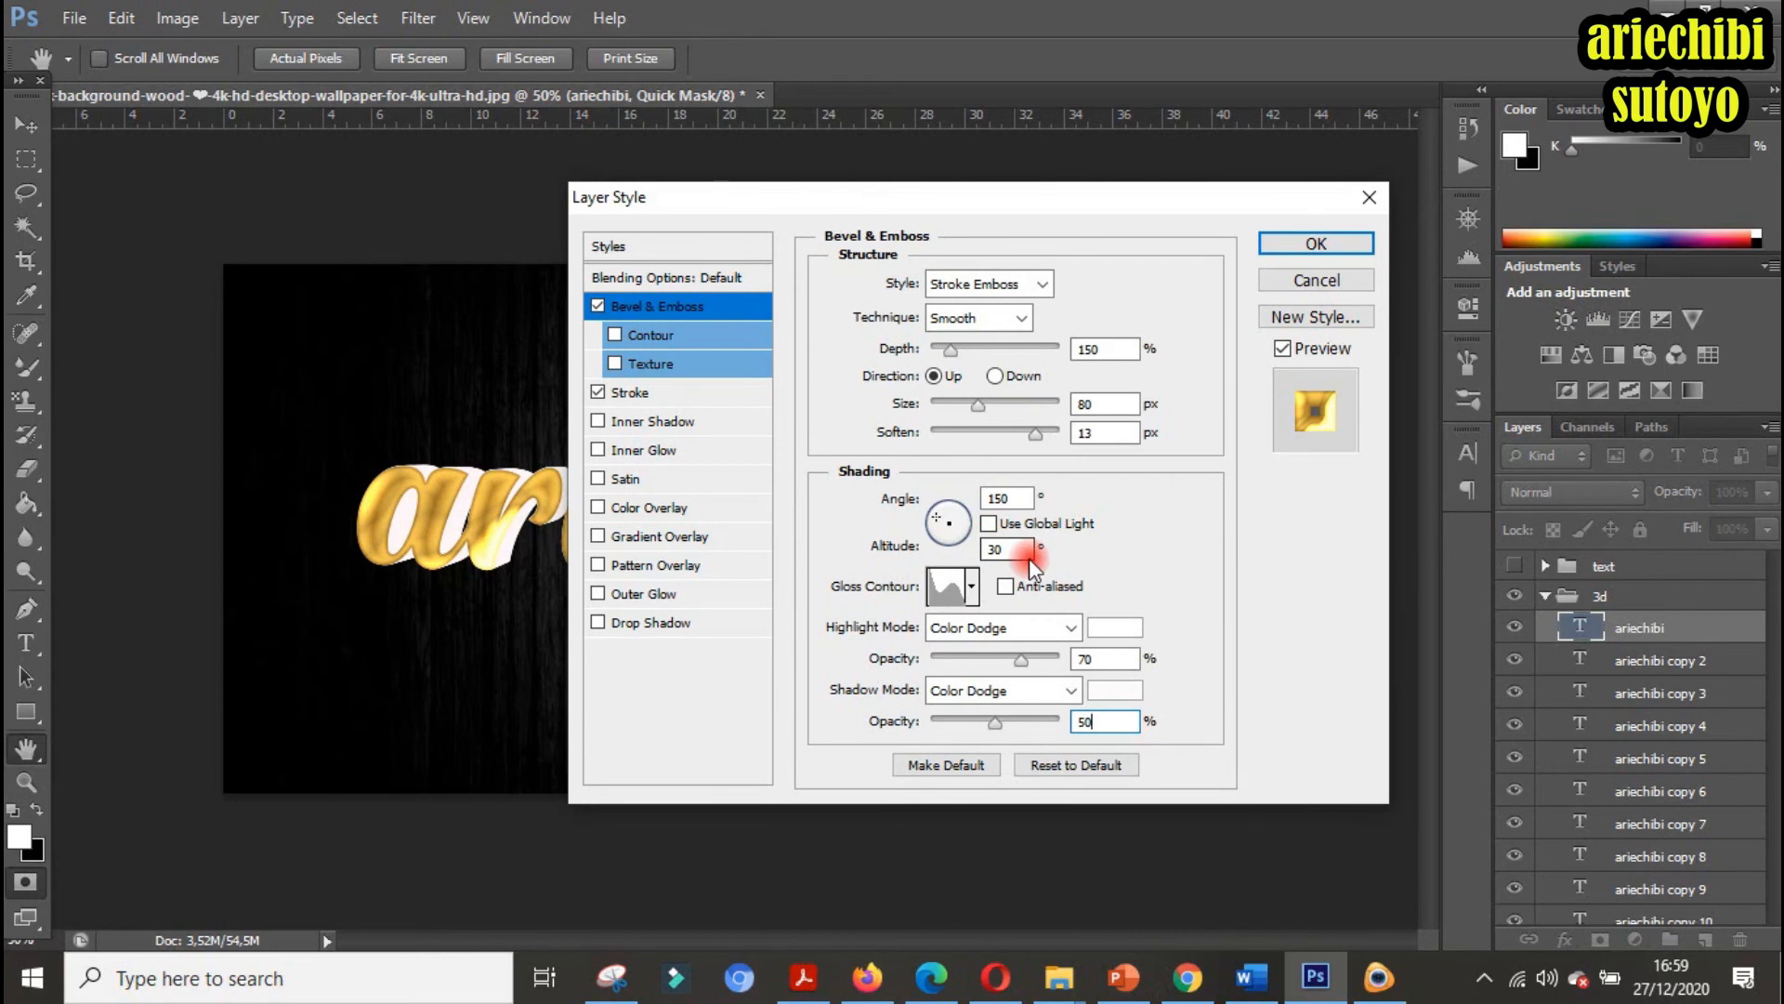
Enable the bevel's Contour with the Ring - Double preset and a 75% range, and apply the layer style
click(652, 336)
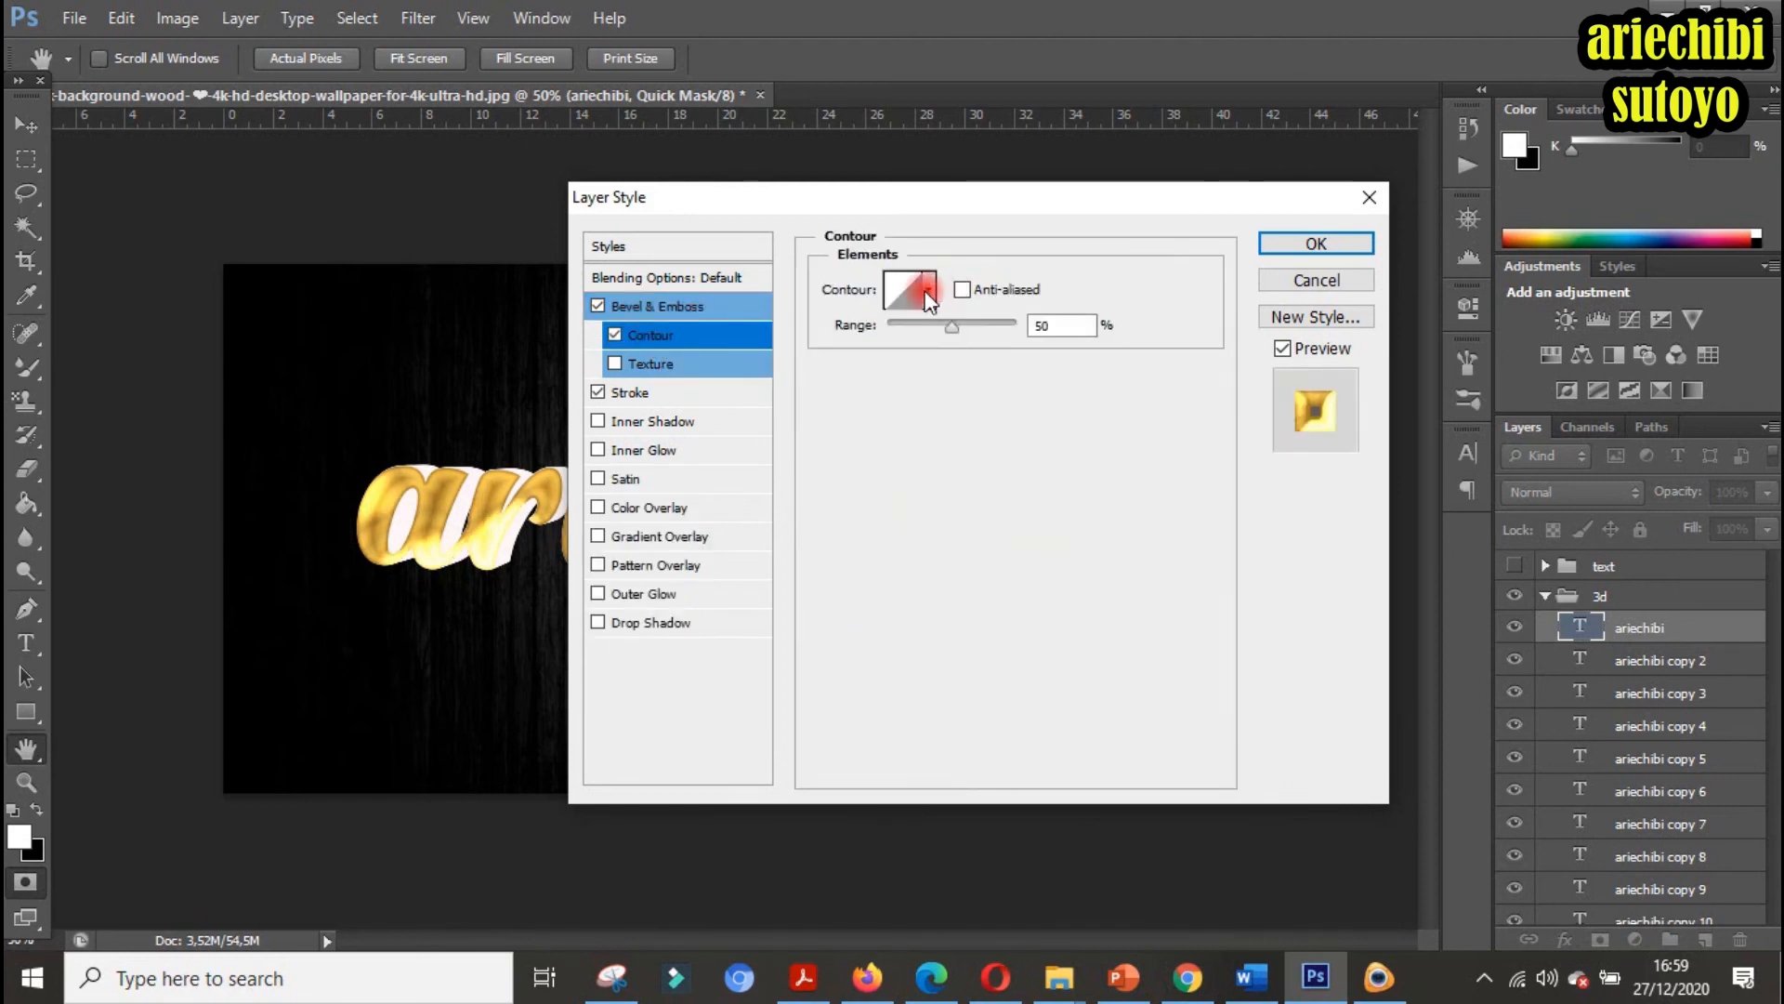
click(926, 292)
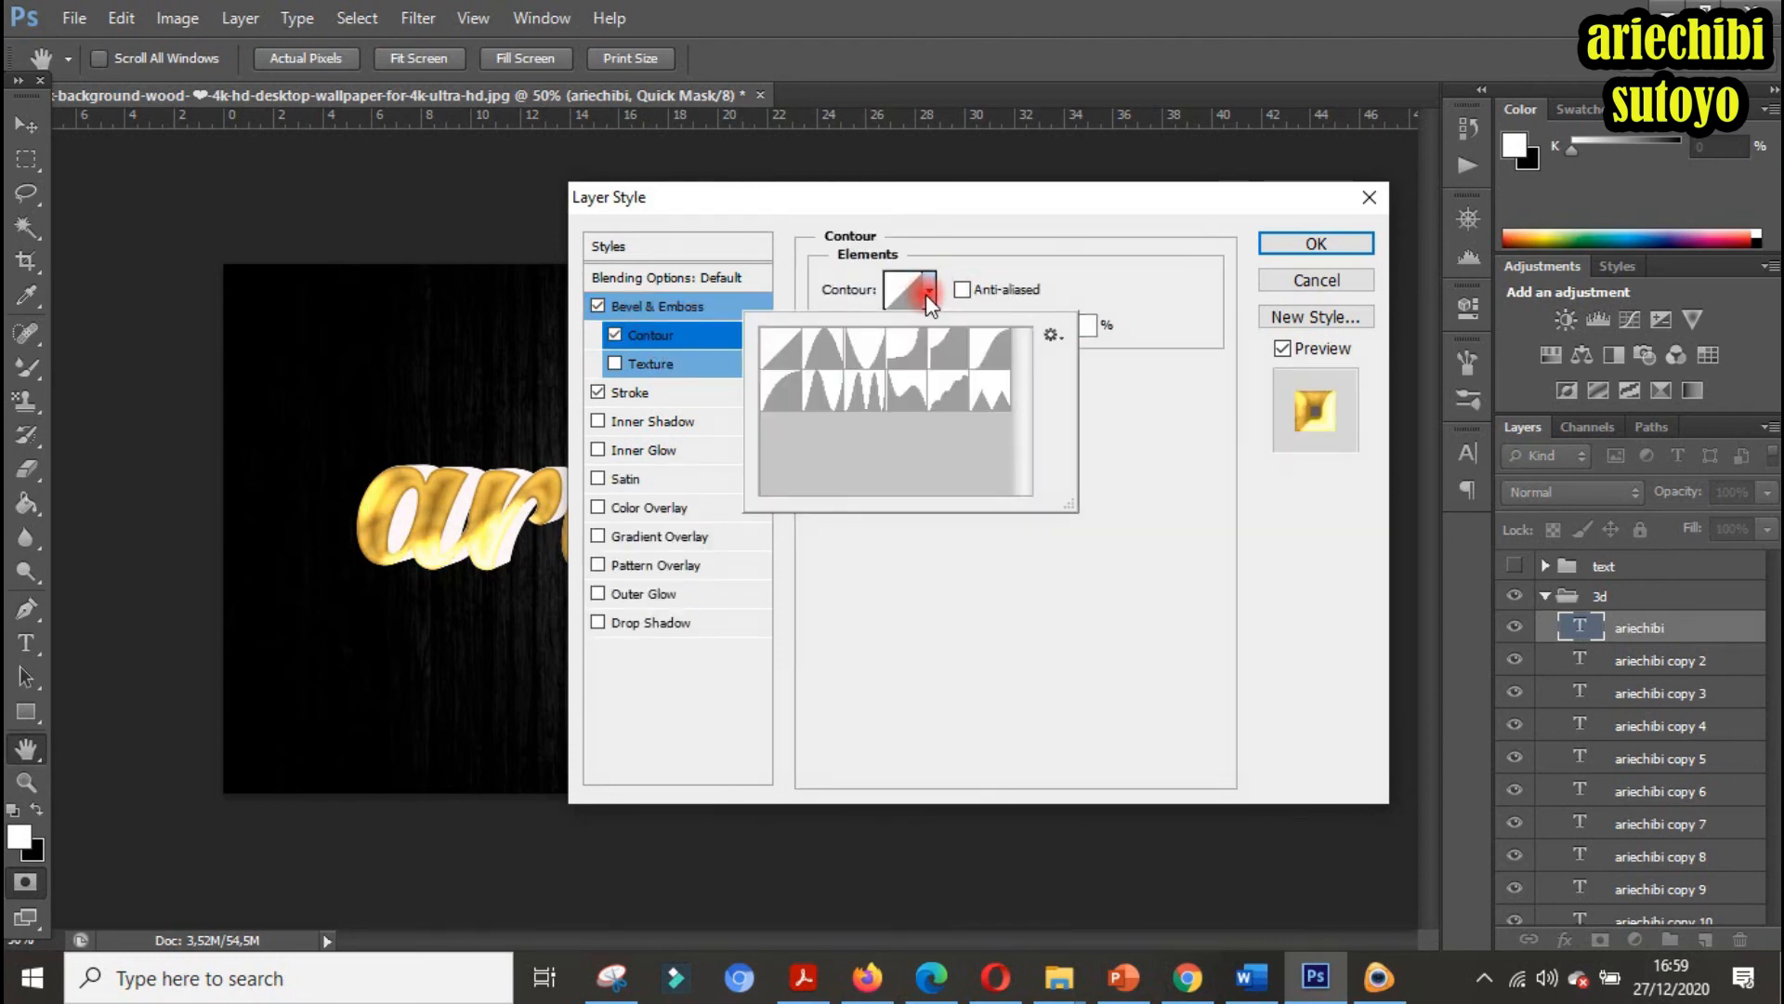
click(867, 400)
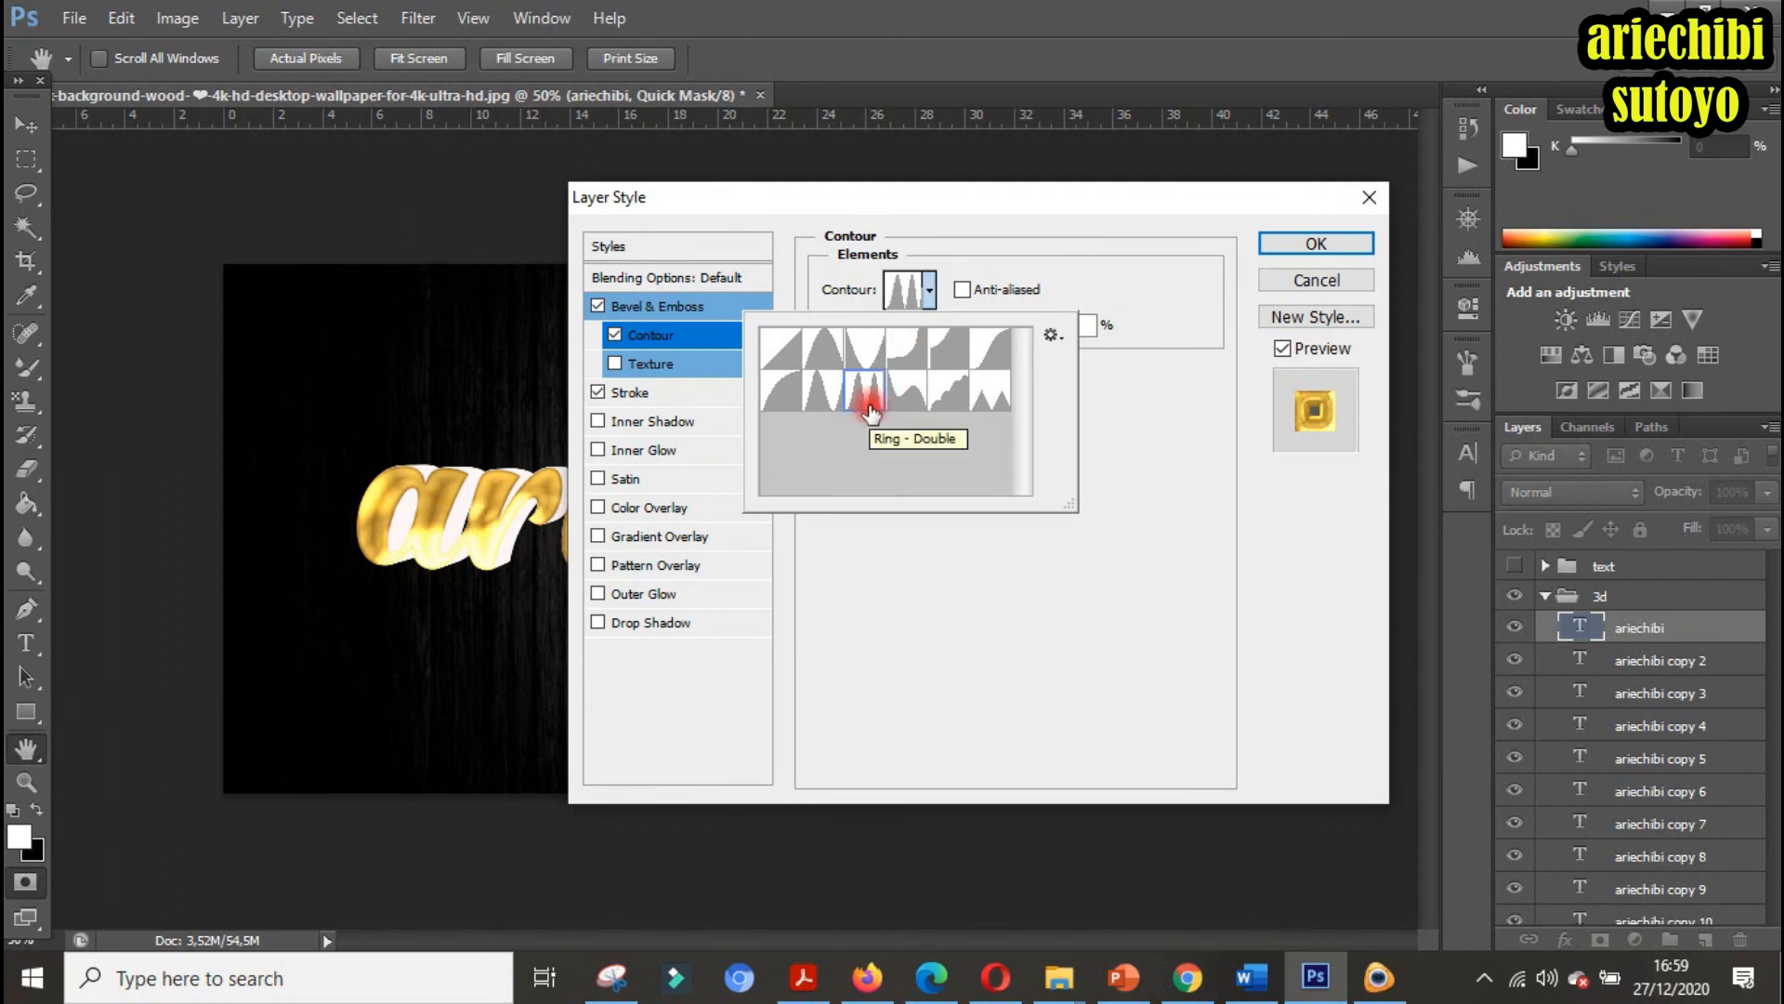
click(1142, 452)
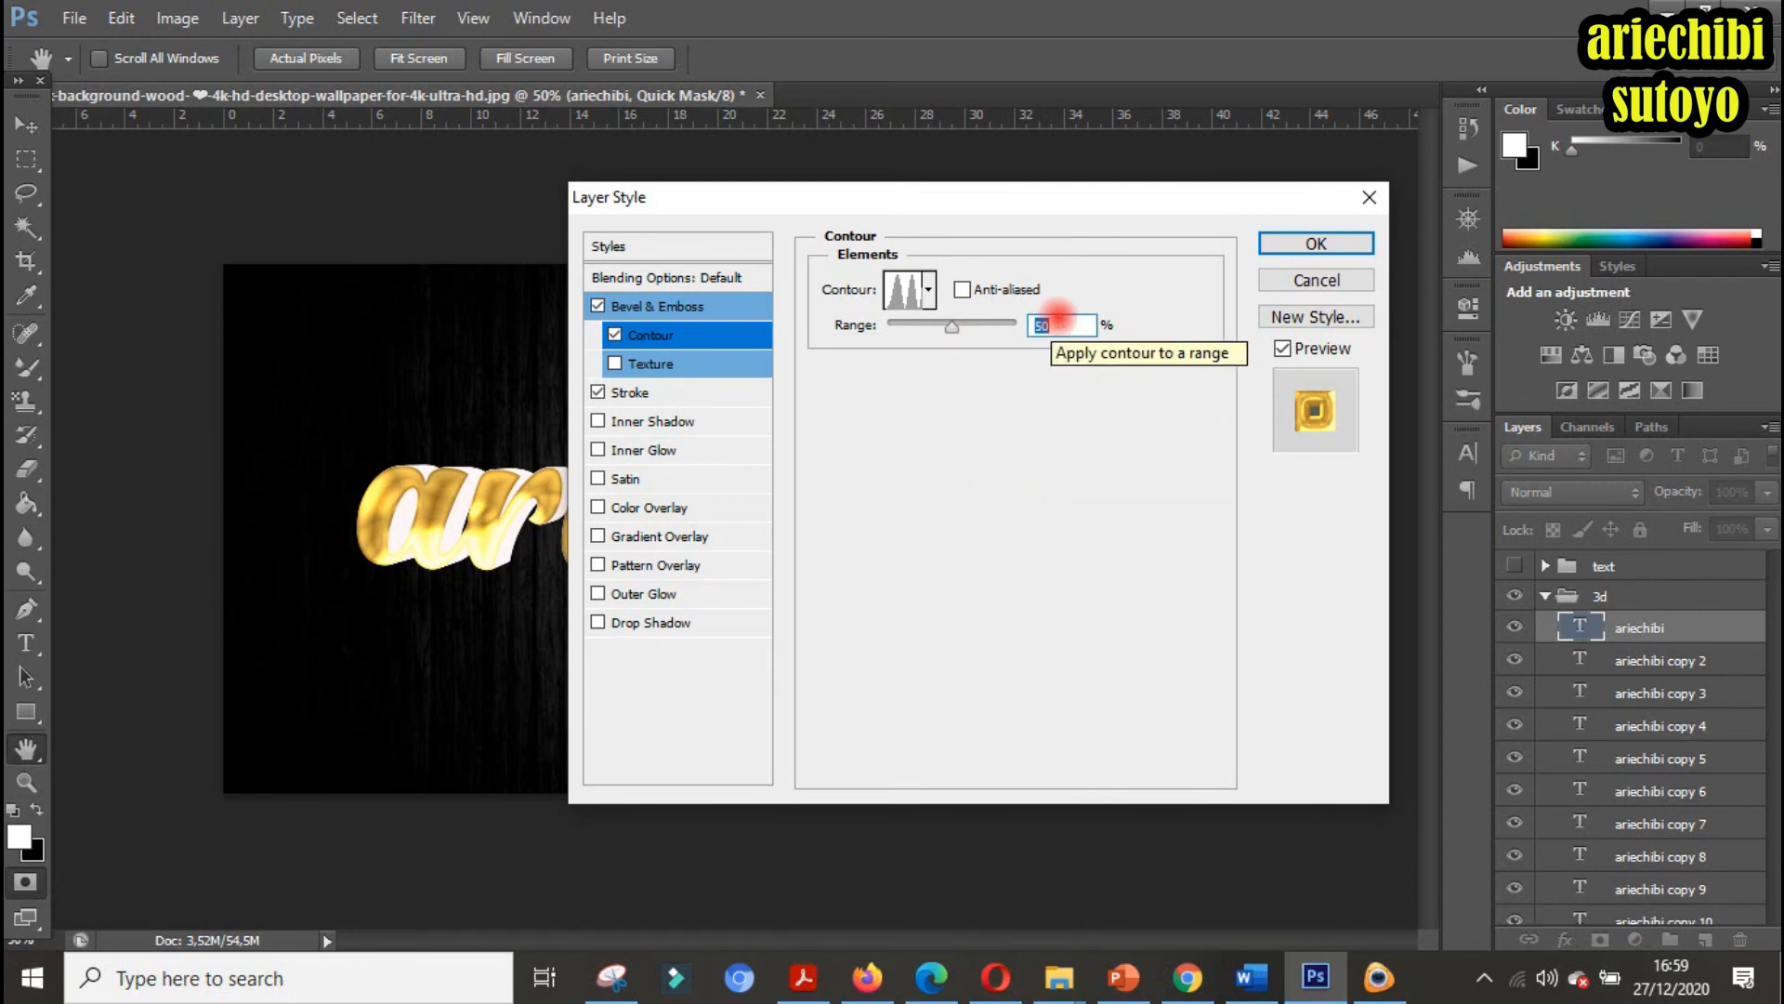
text(75)
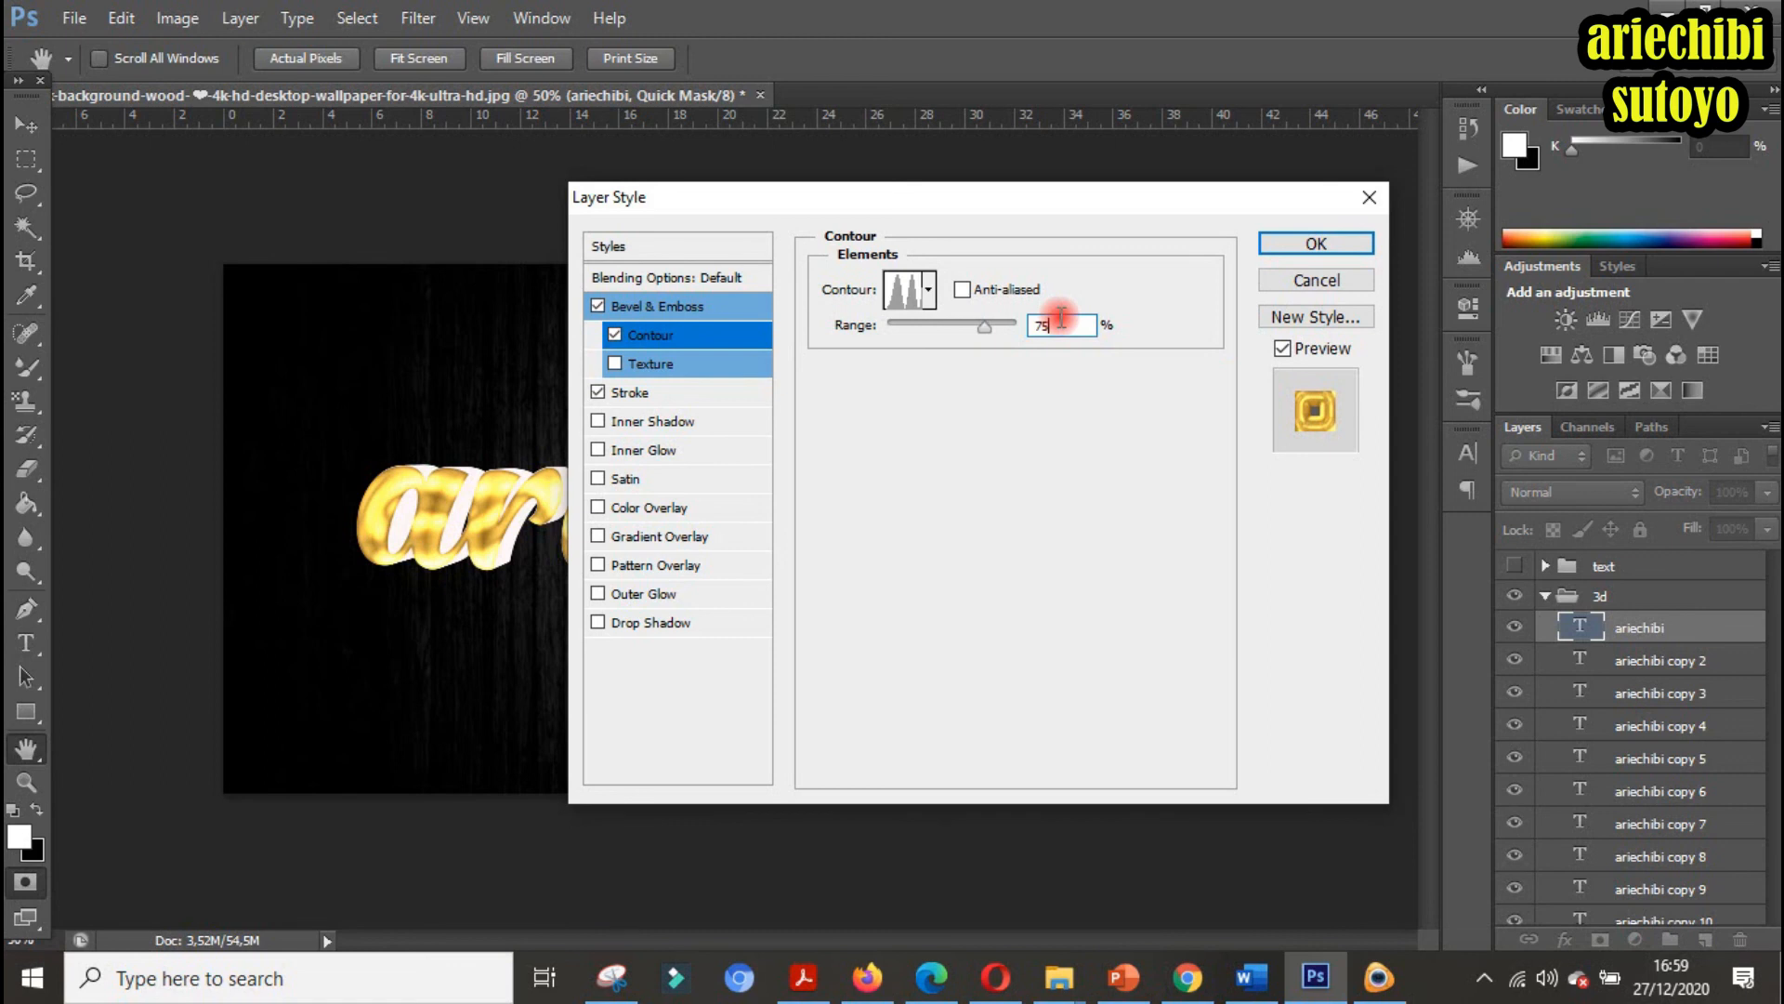
click(1315, 245)
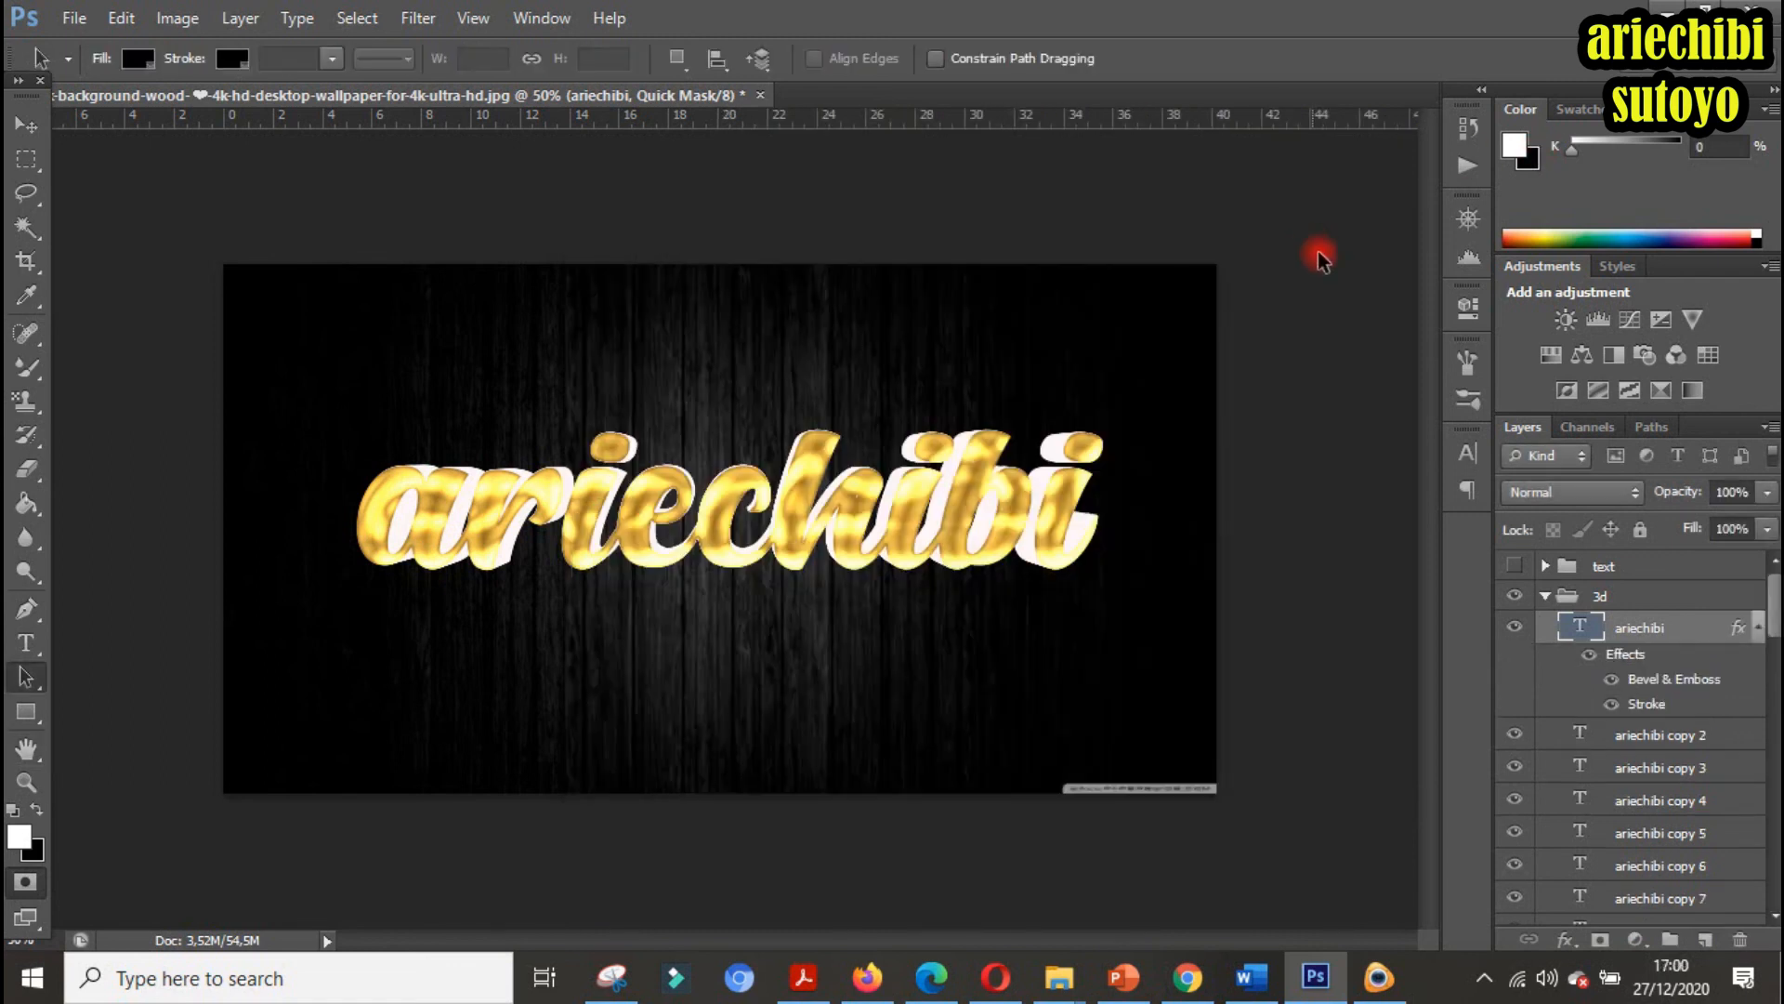
Copy the layer style of the top text layer in the 3d group
right_click(1674, 628)
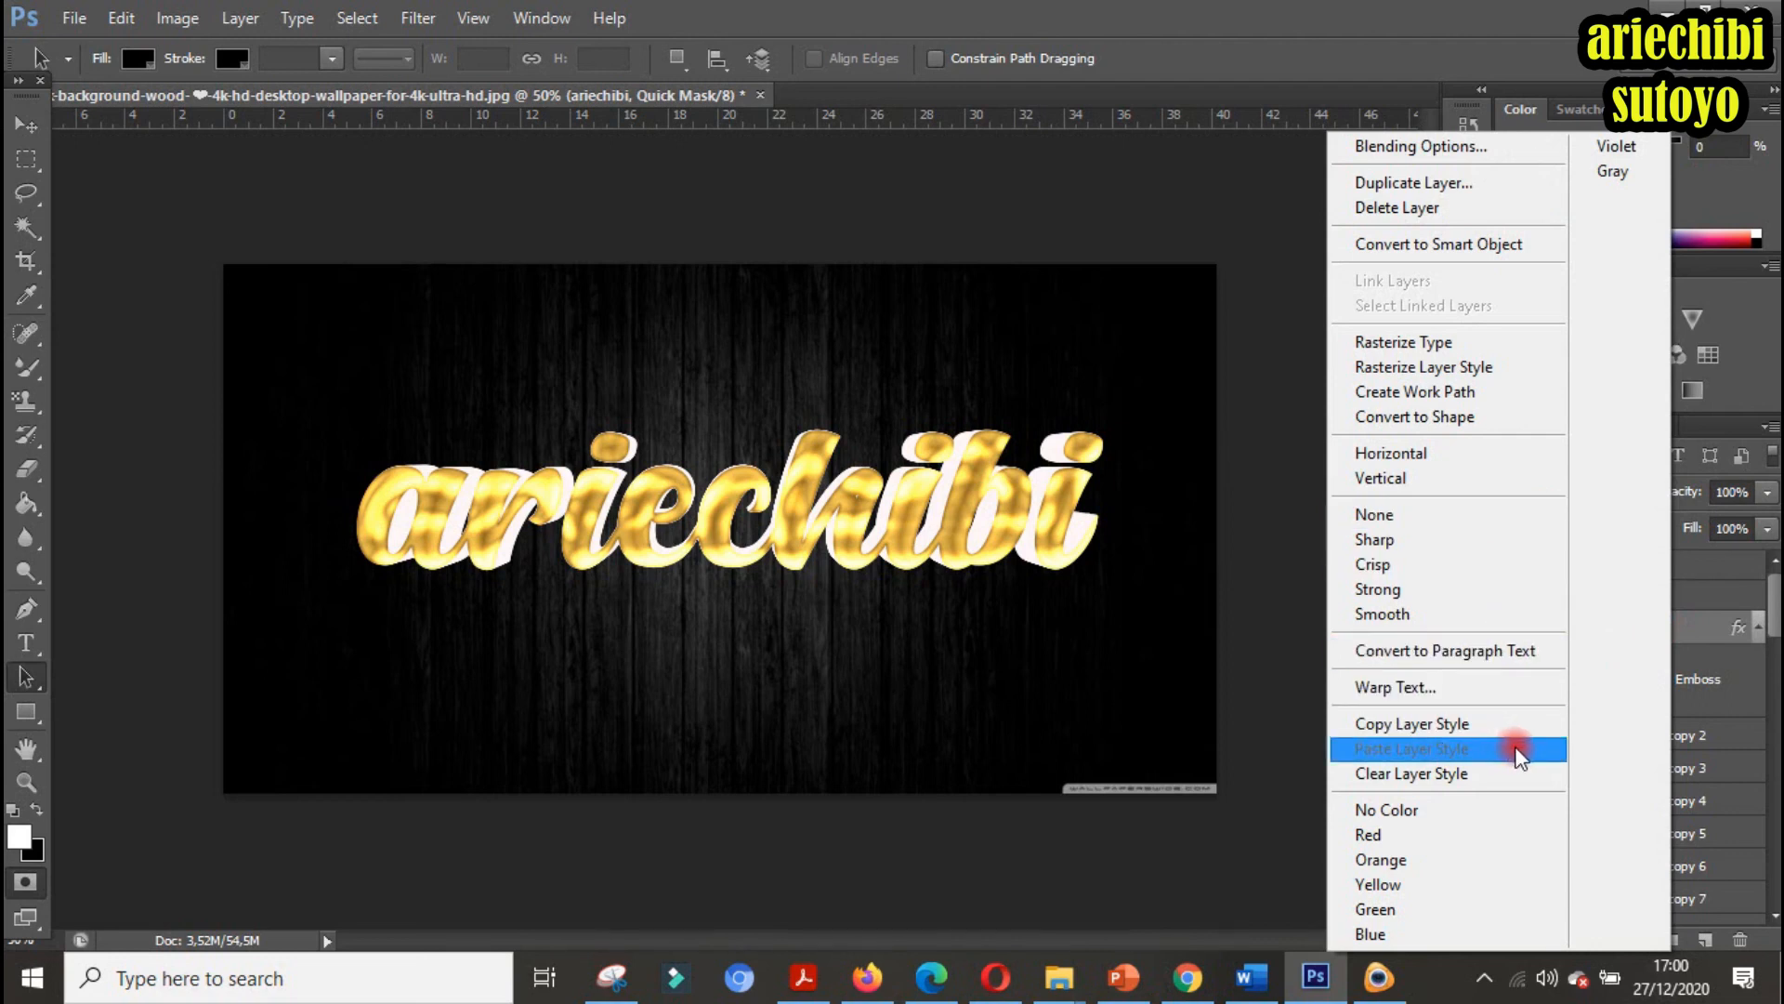
click(1703, 632)
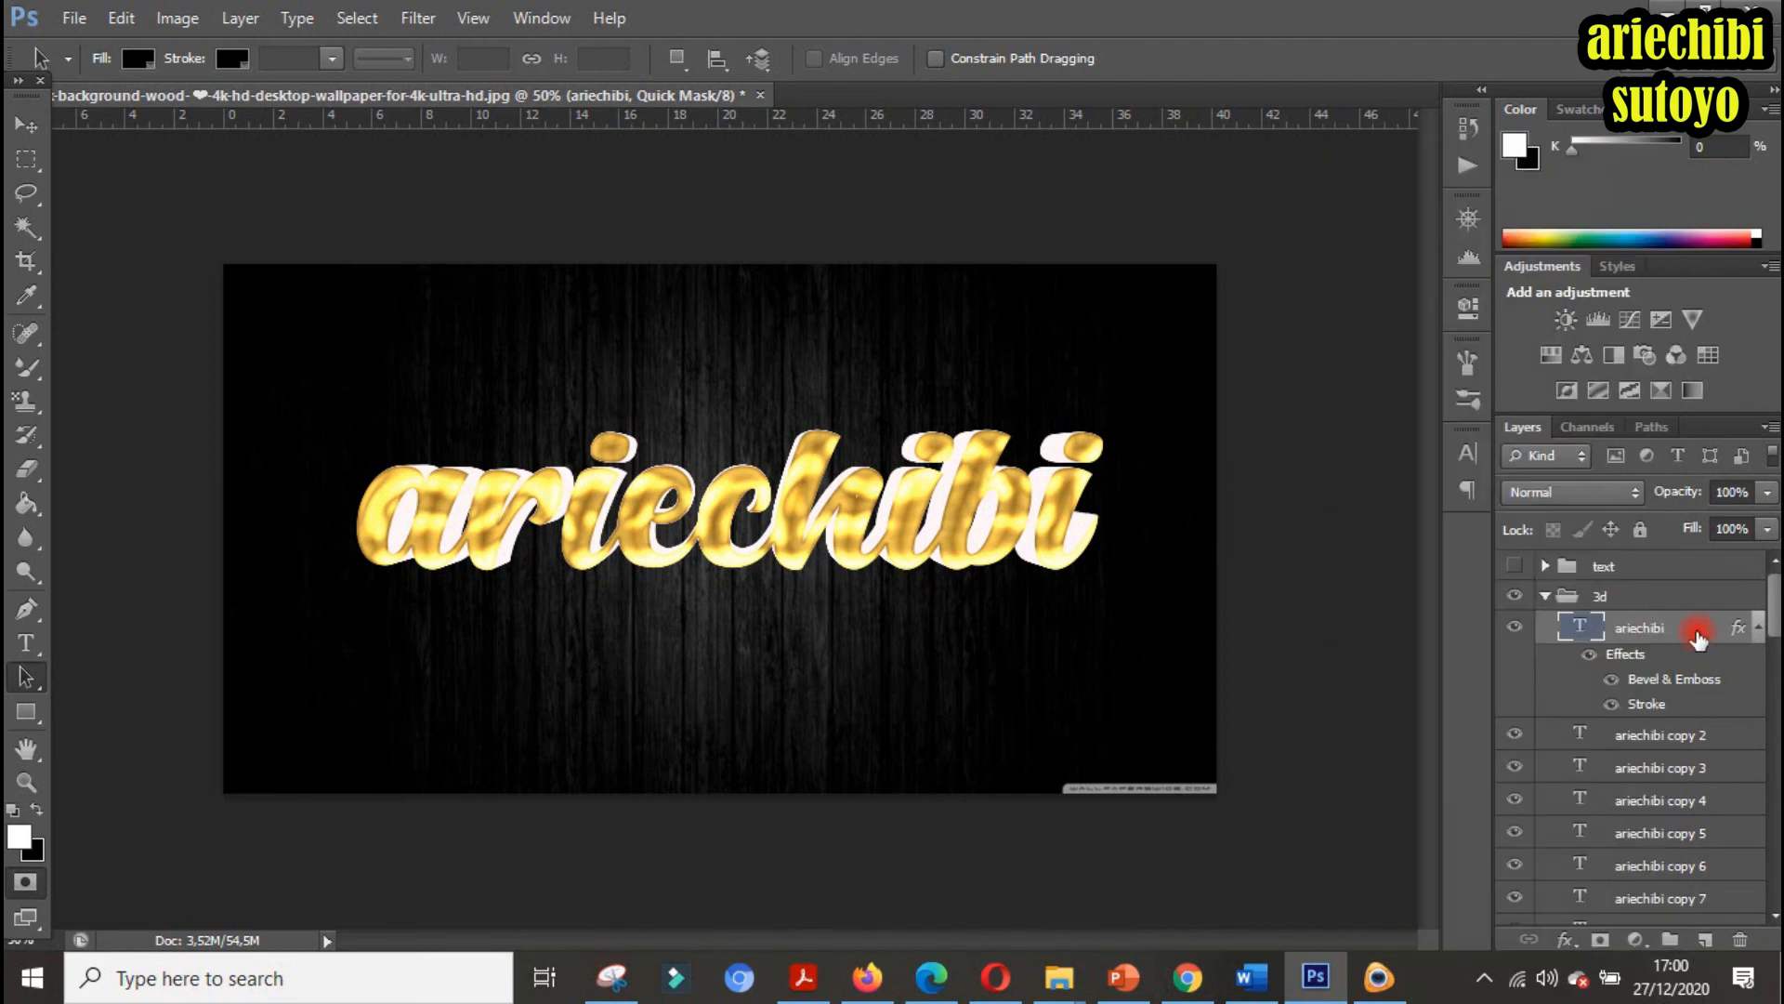
right_click(1618, 621)
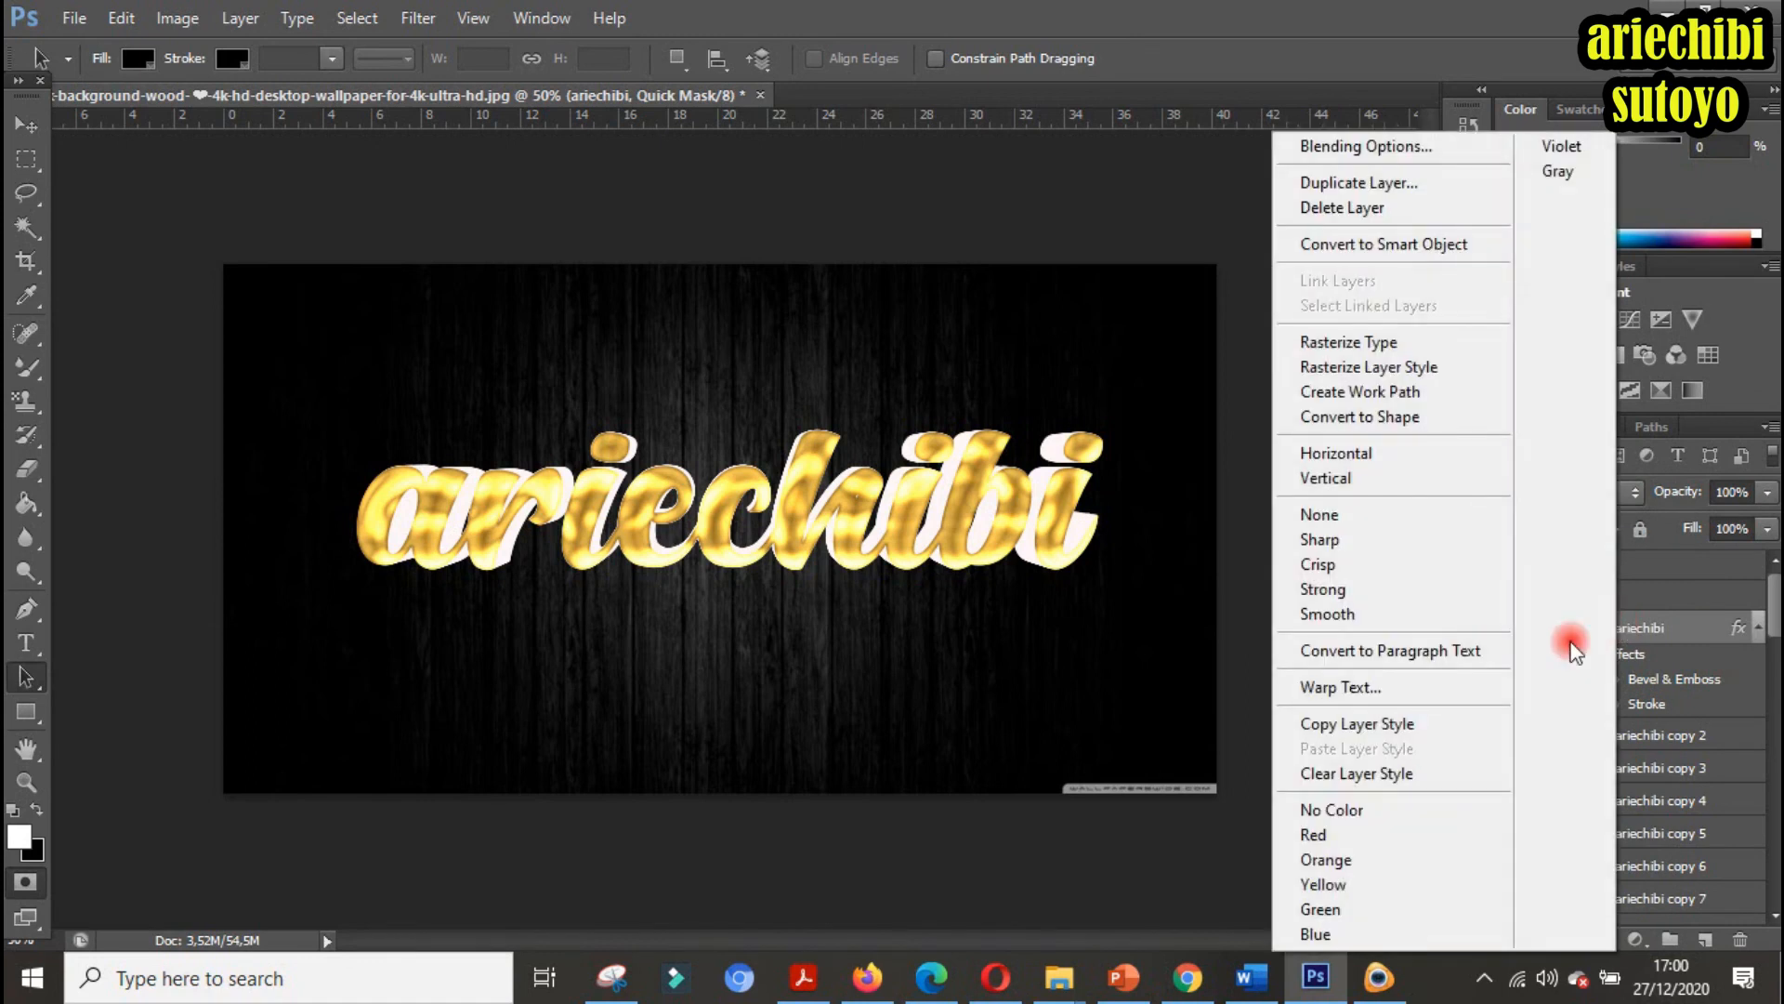
click(1412, 724)
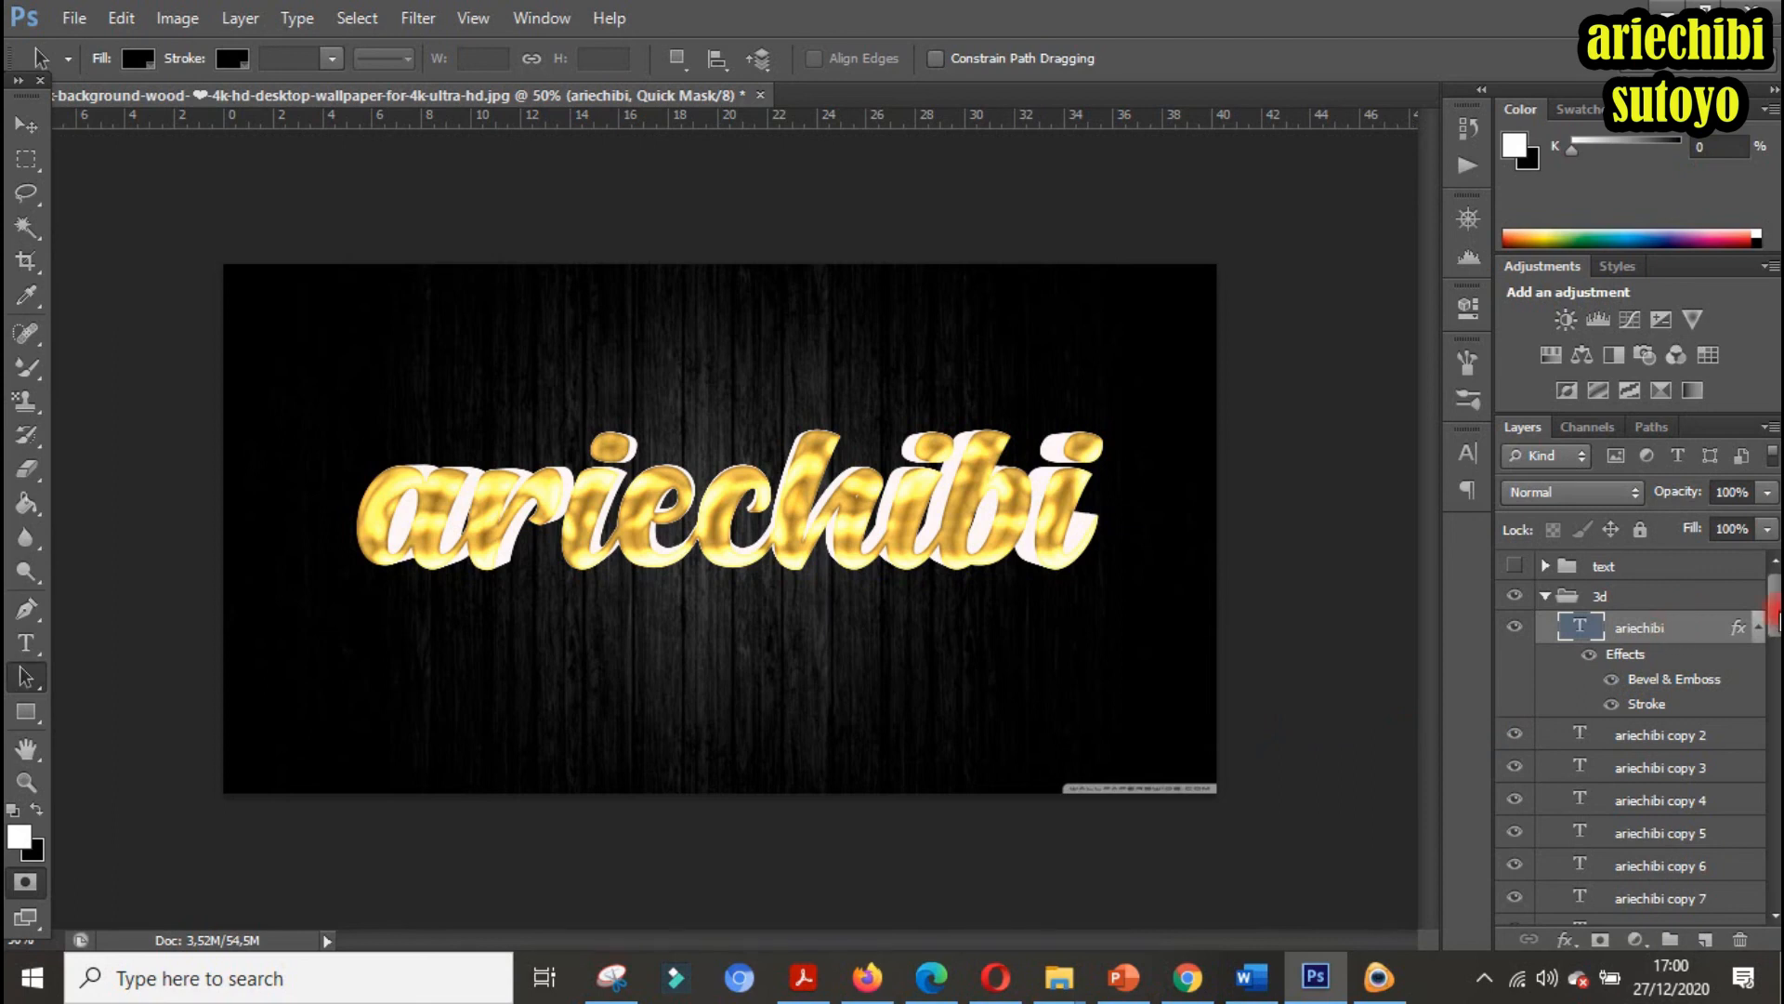
Paste the copied layer style onto all the text layers in the 3d group, from the top one through copy 50
drag(1775, 615, 1685, 885)
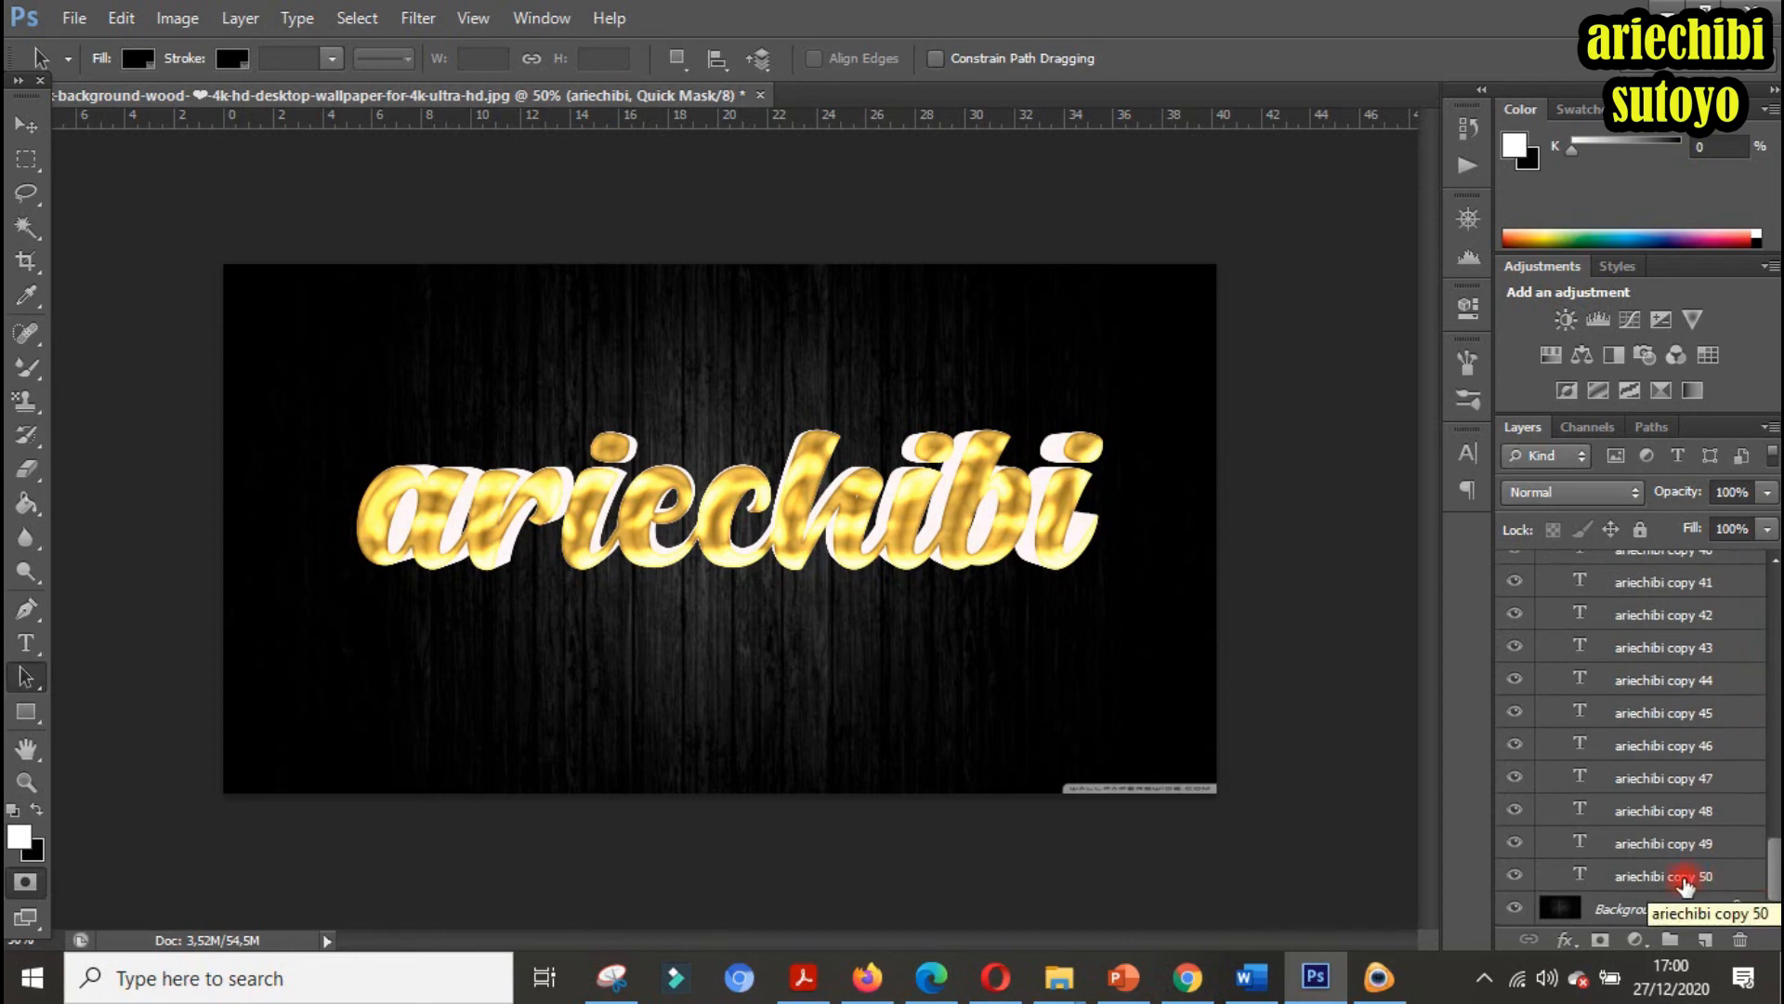
shift+click(1685, 883)
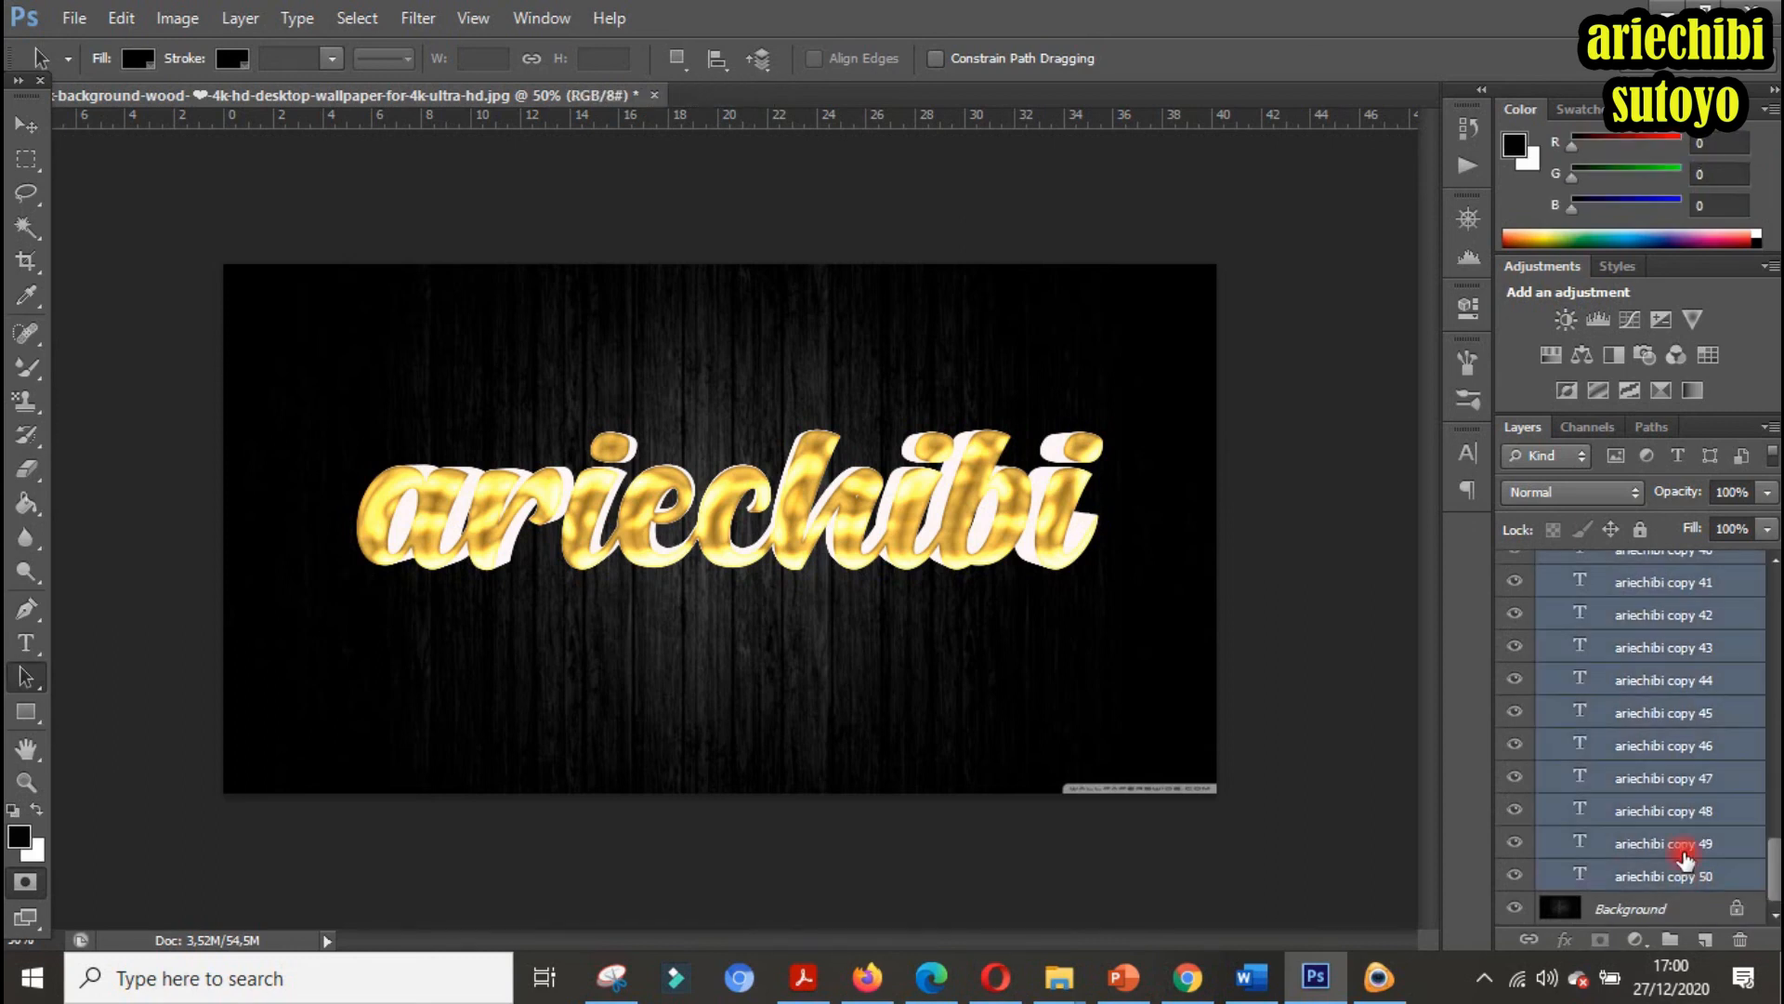
right_click(1644, 618)
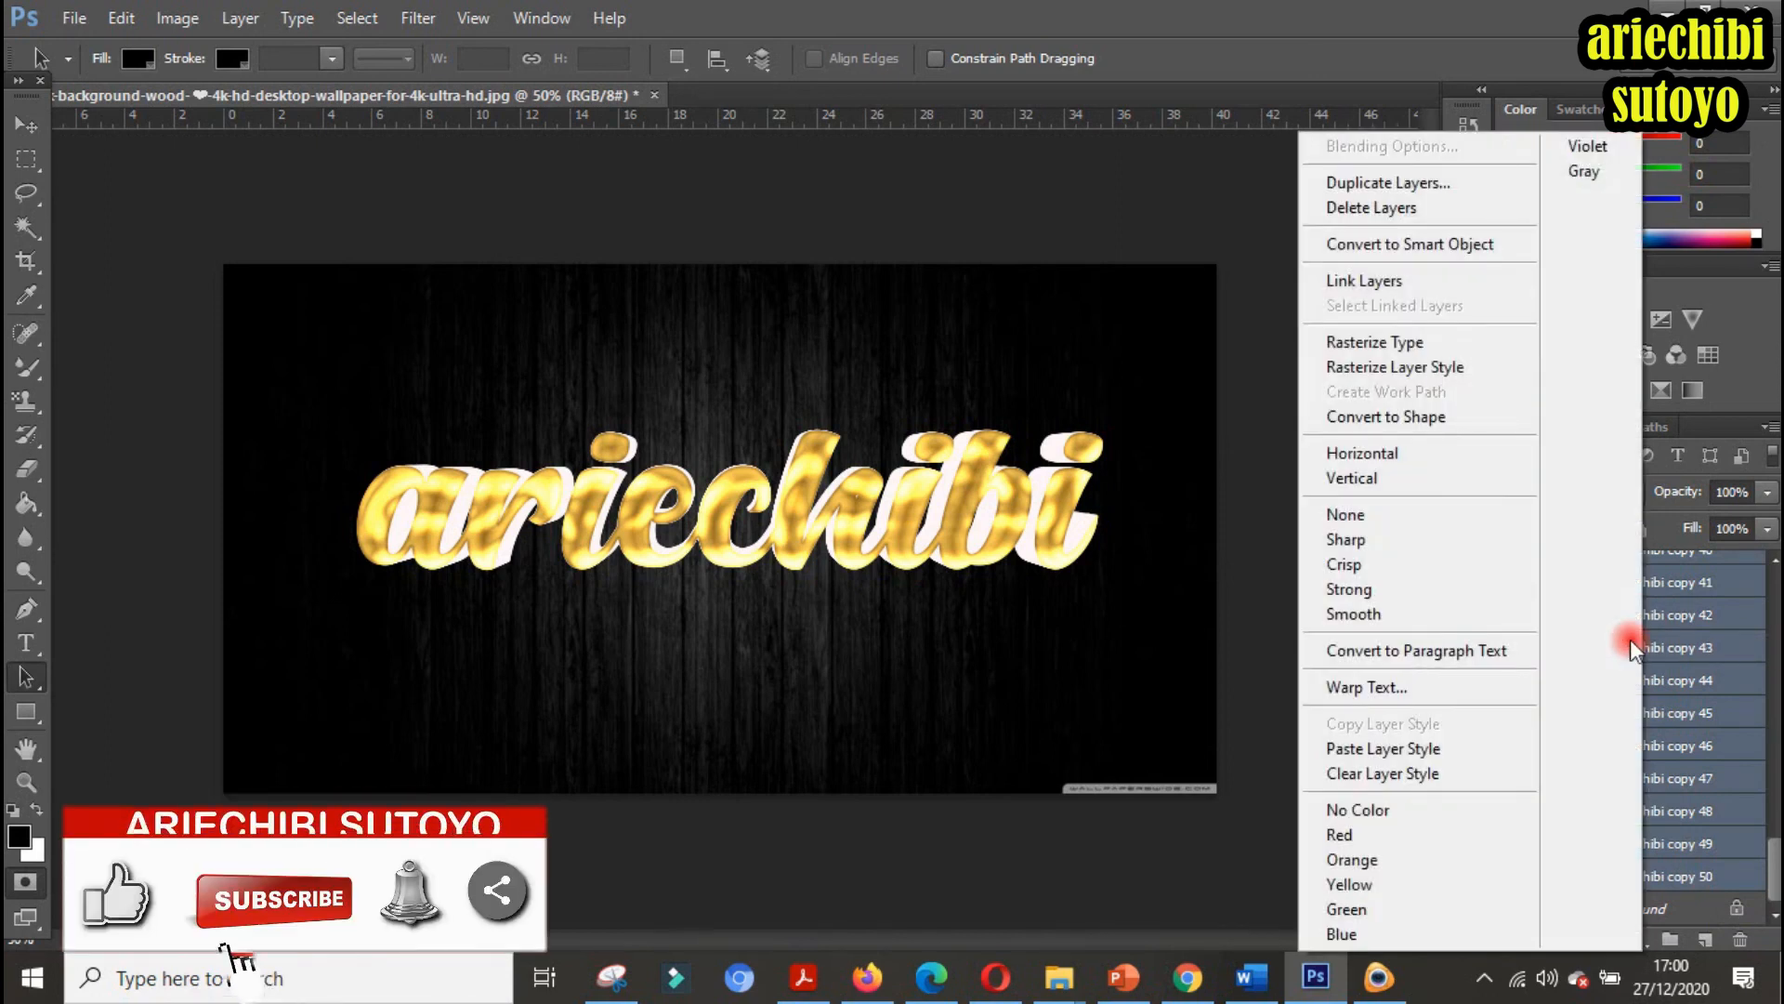
click(1418, 749)
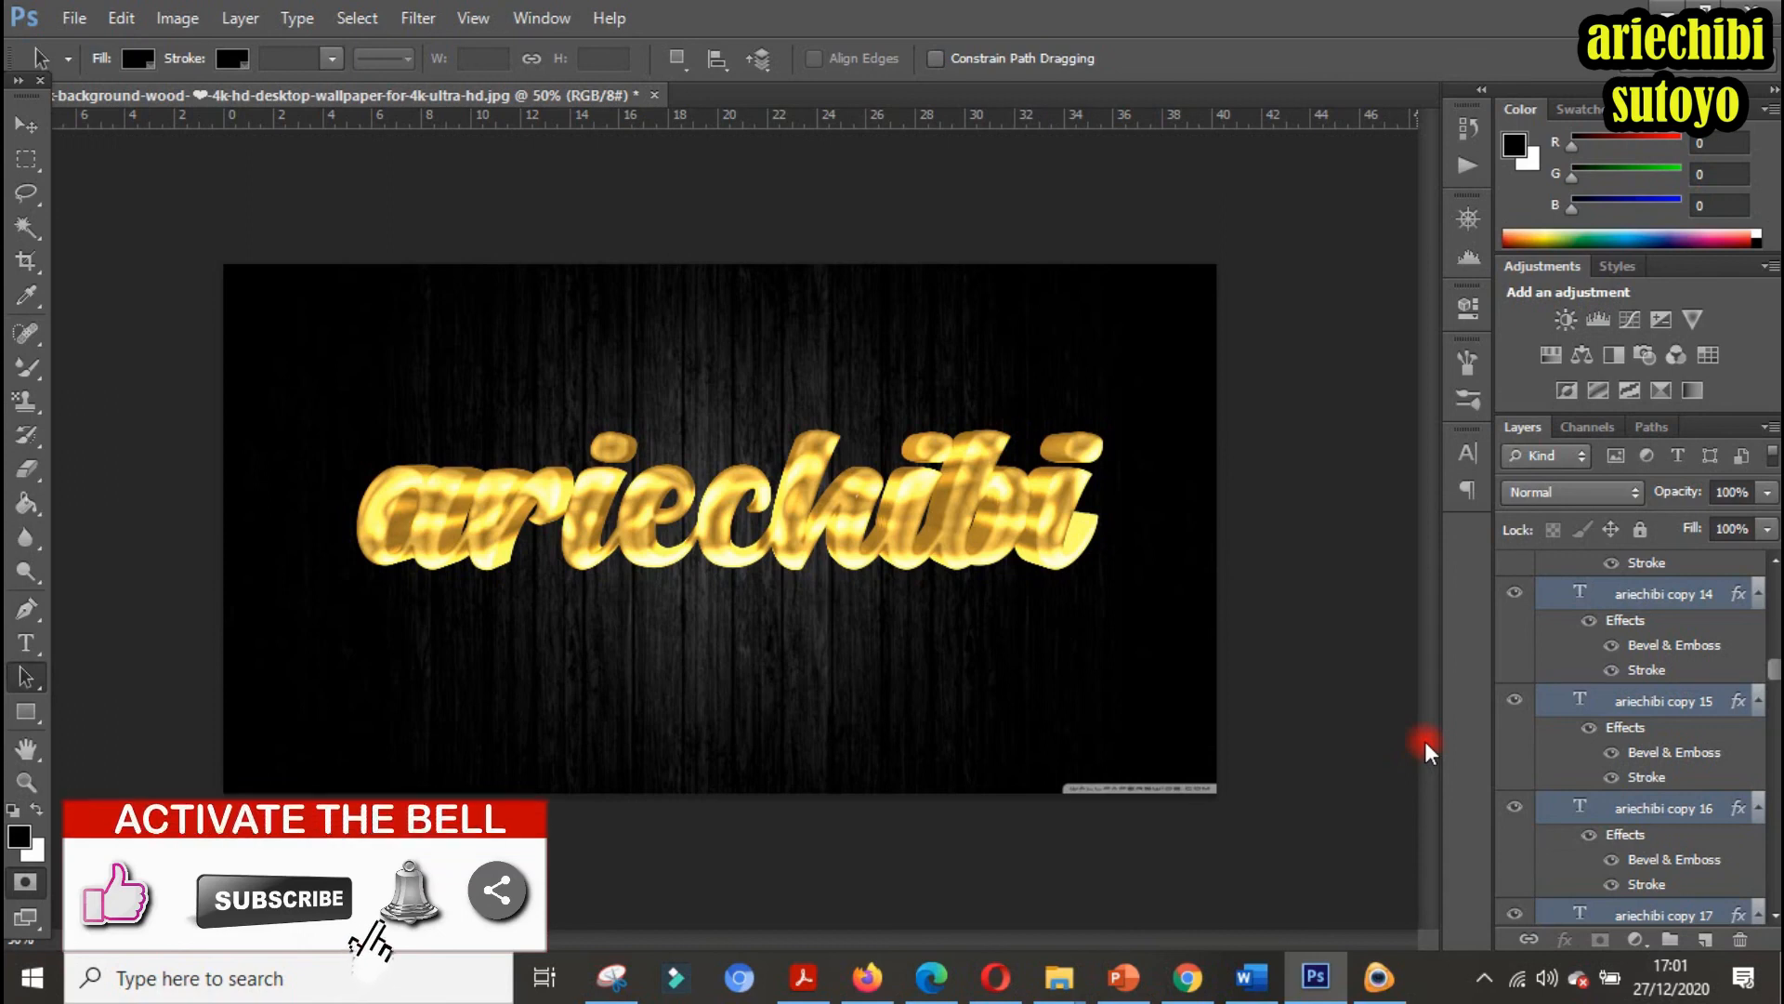
Collapse the effects lists of the text layers and the 3d group, and make the text group visible
scroll(1701, 702, up, 15)
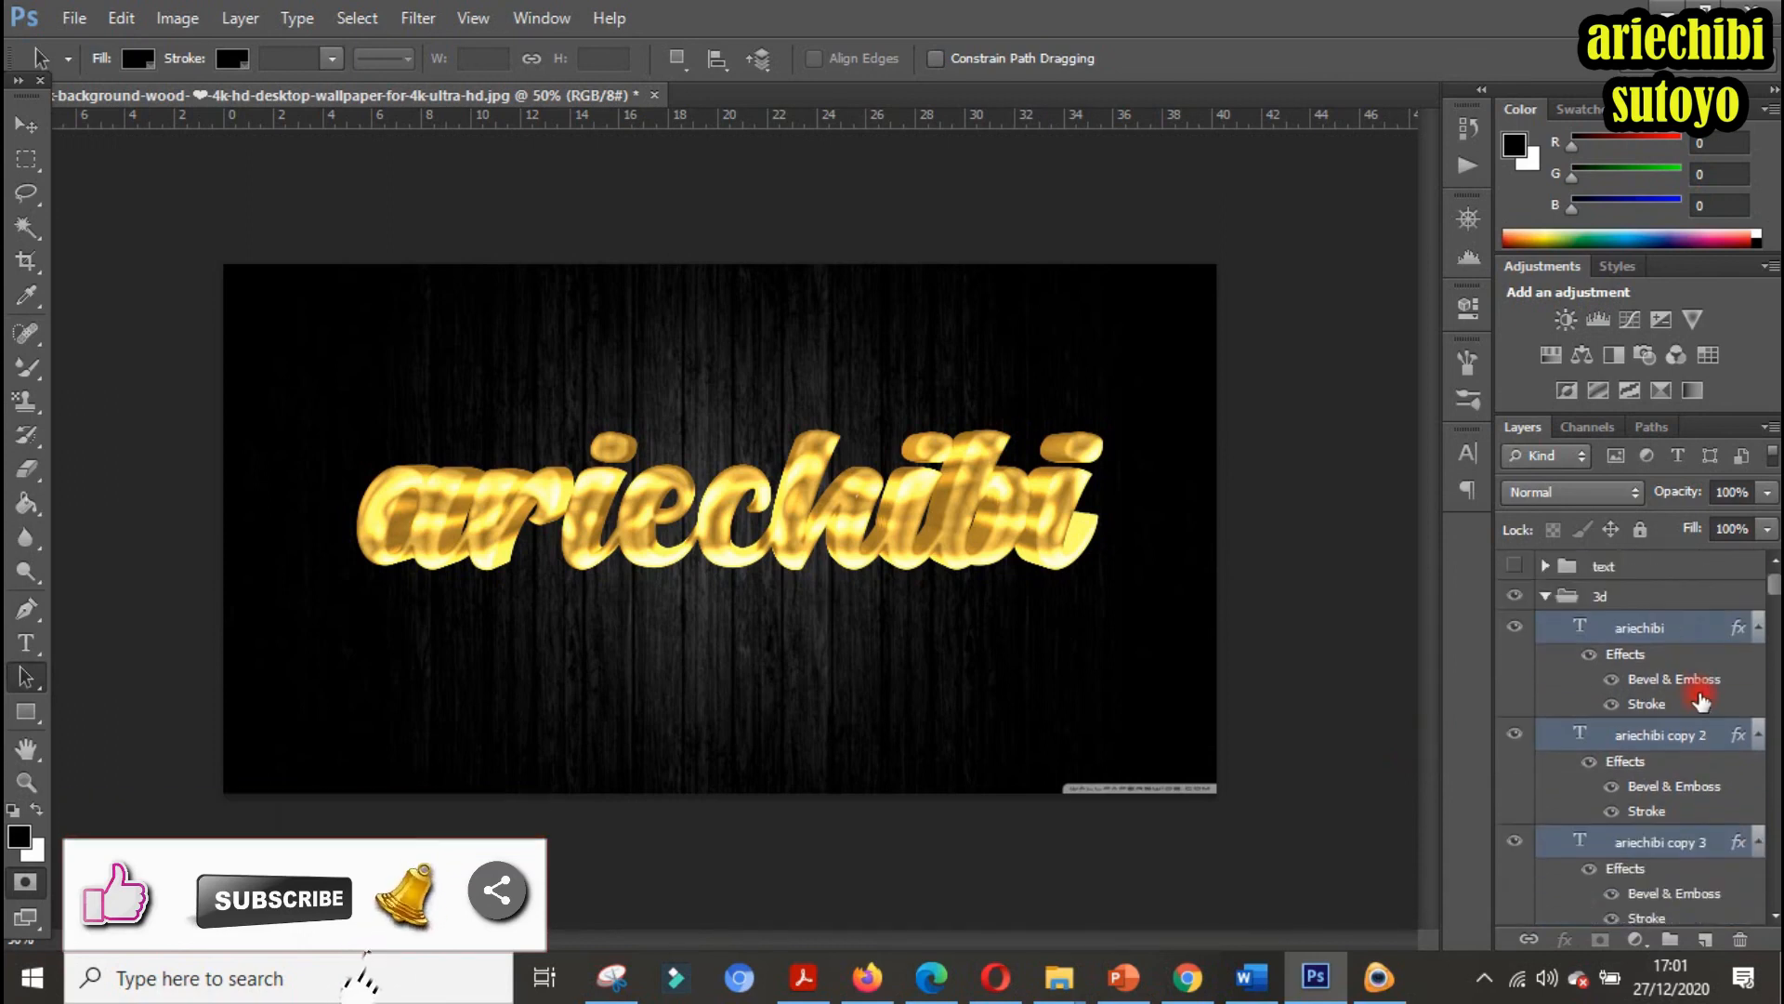
alt+click(1759, 629)
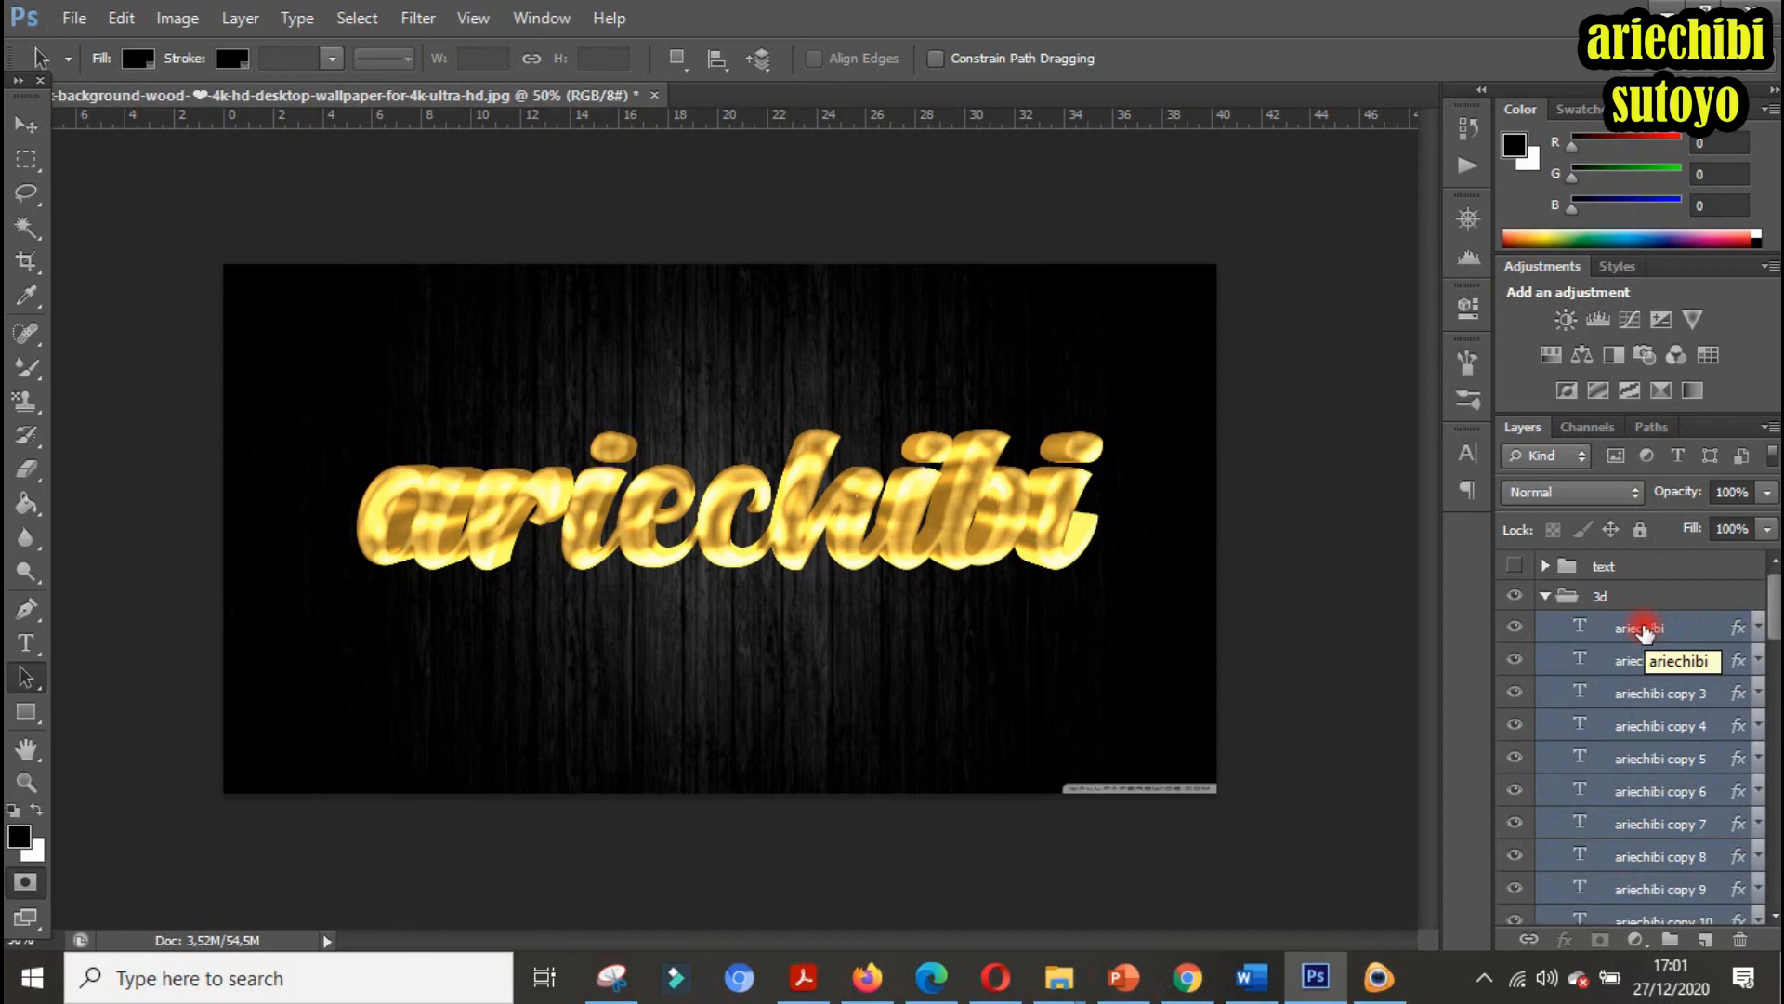
click(1545, 597)
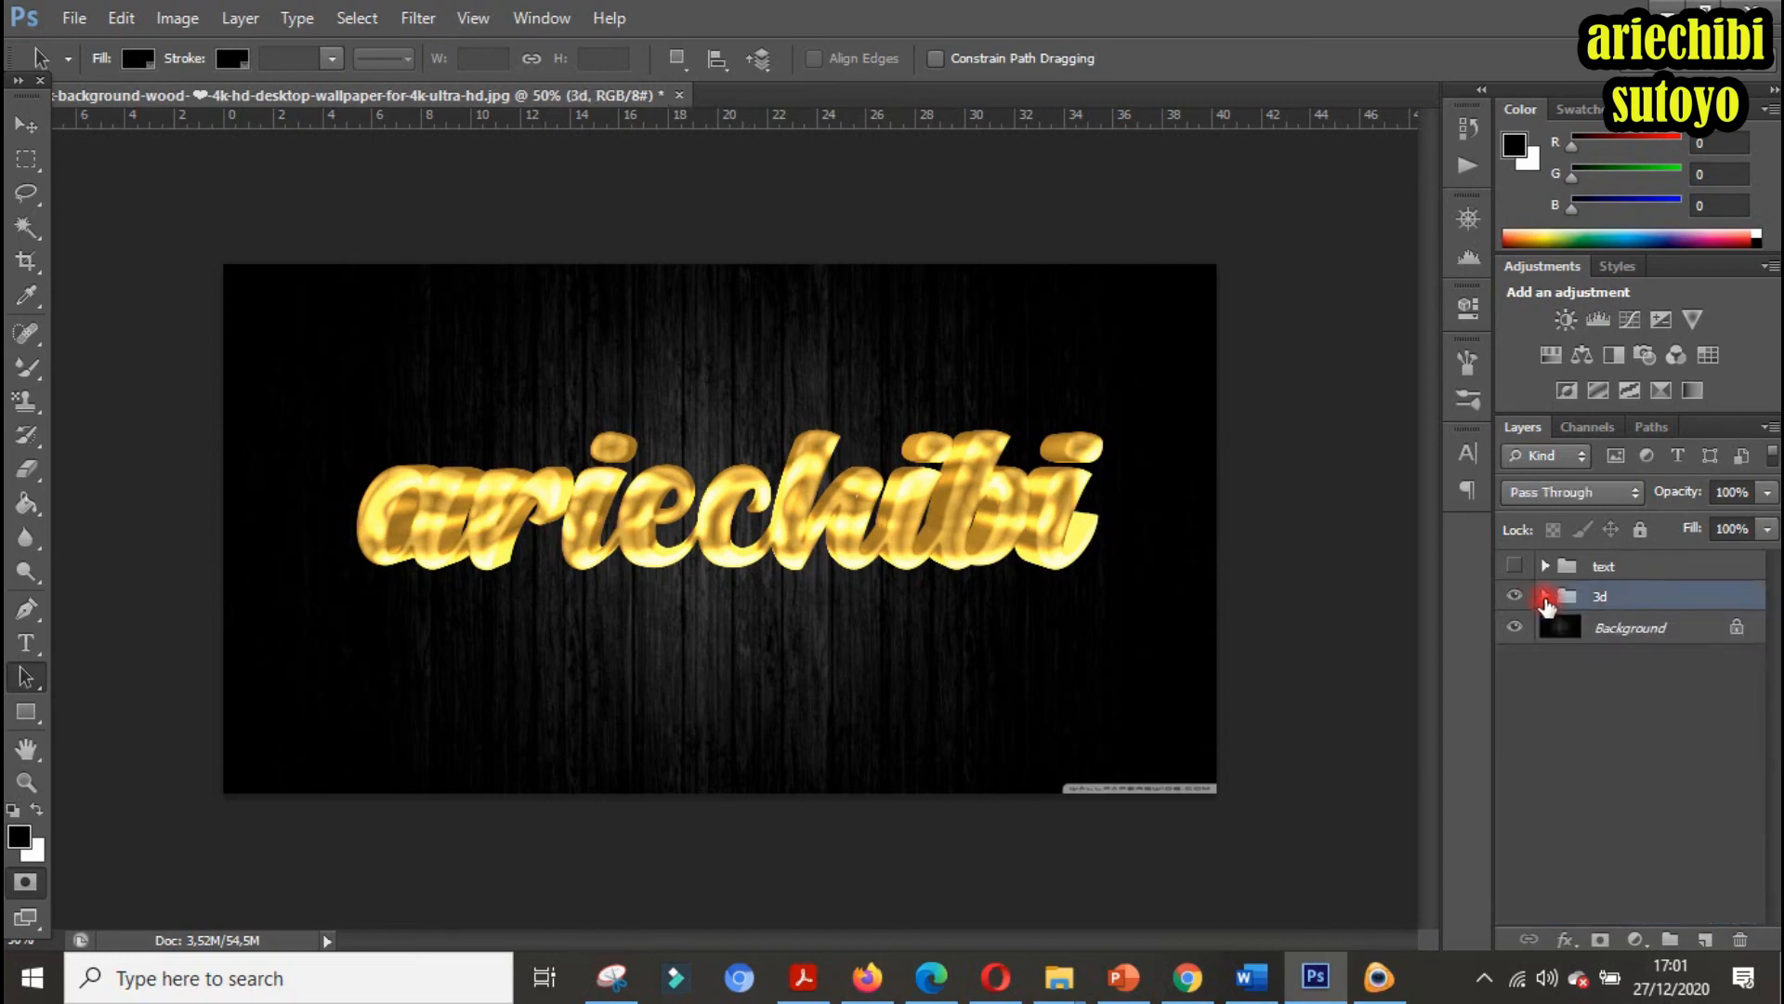
click(1514, 567)
click(1514, 567)
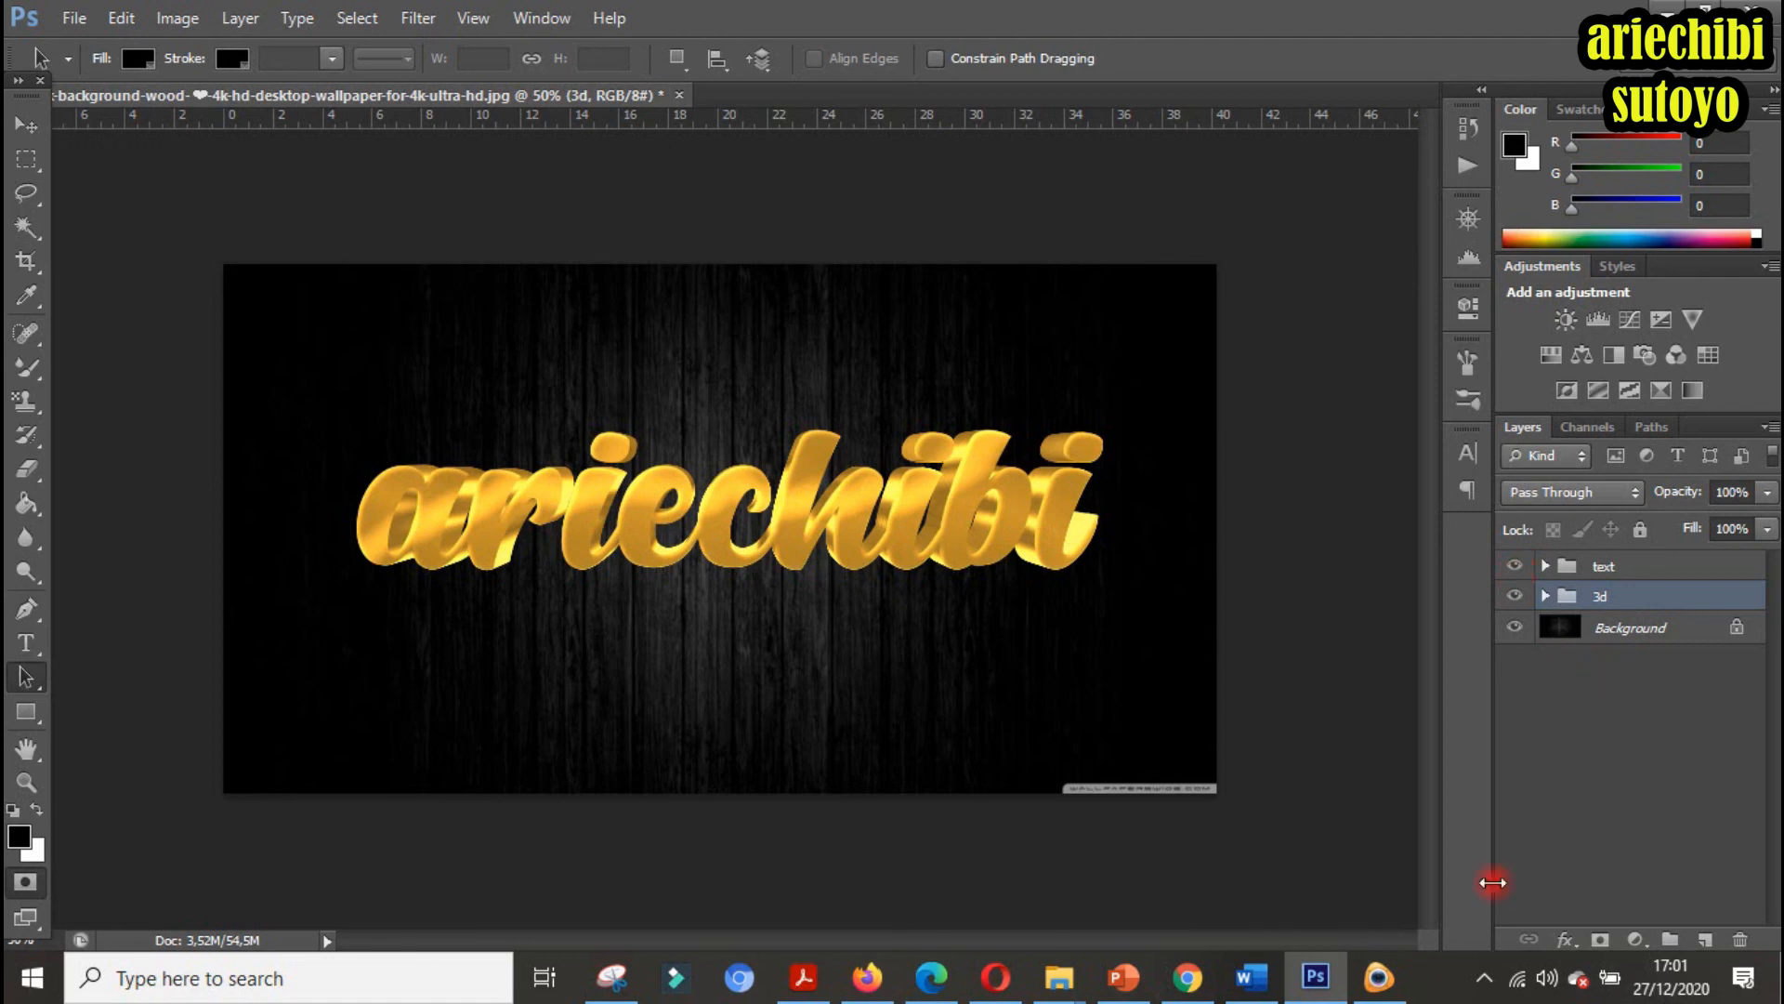
click(1393, 985)
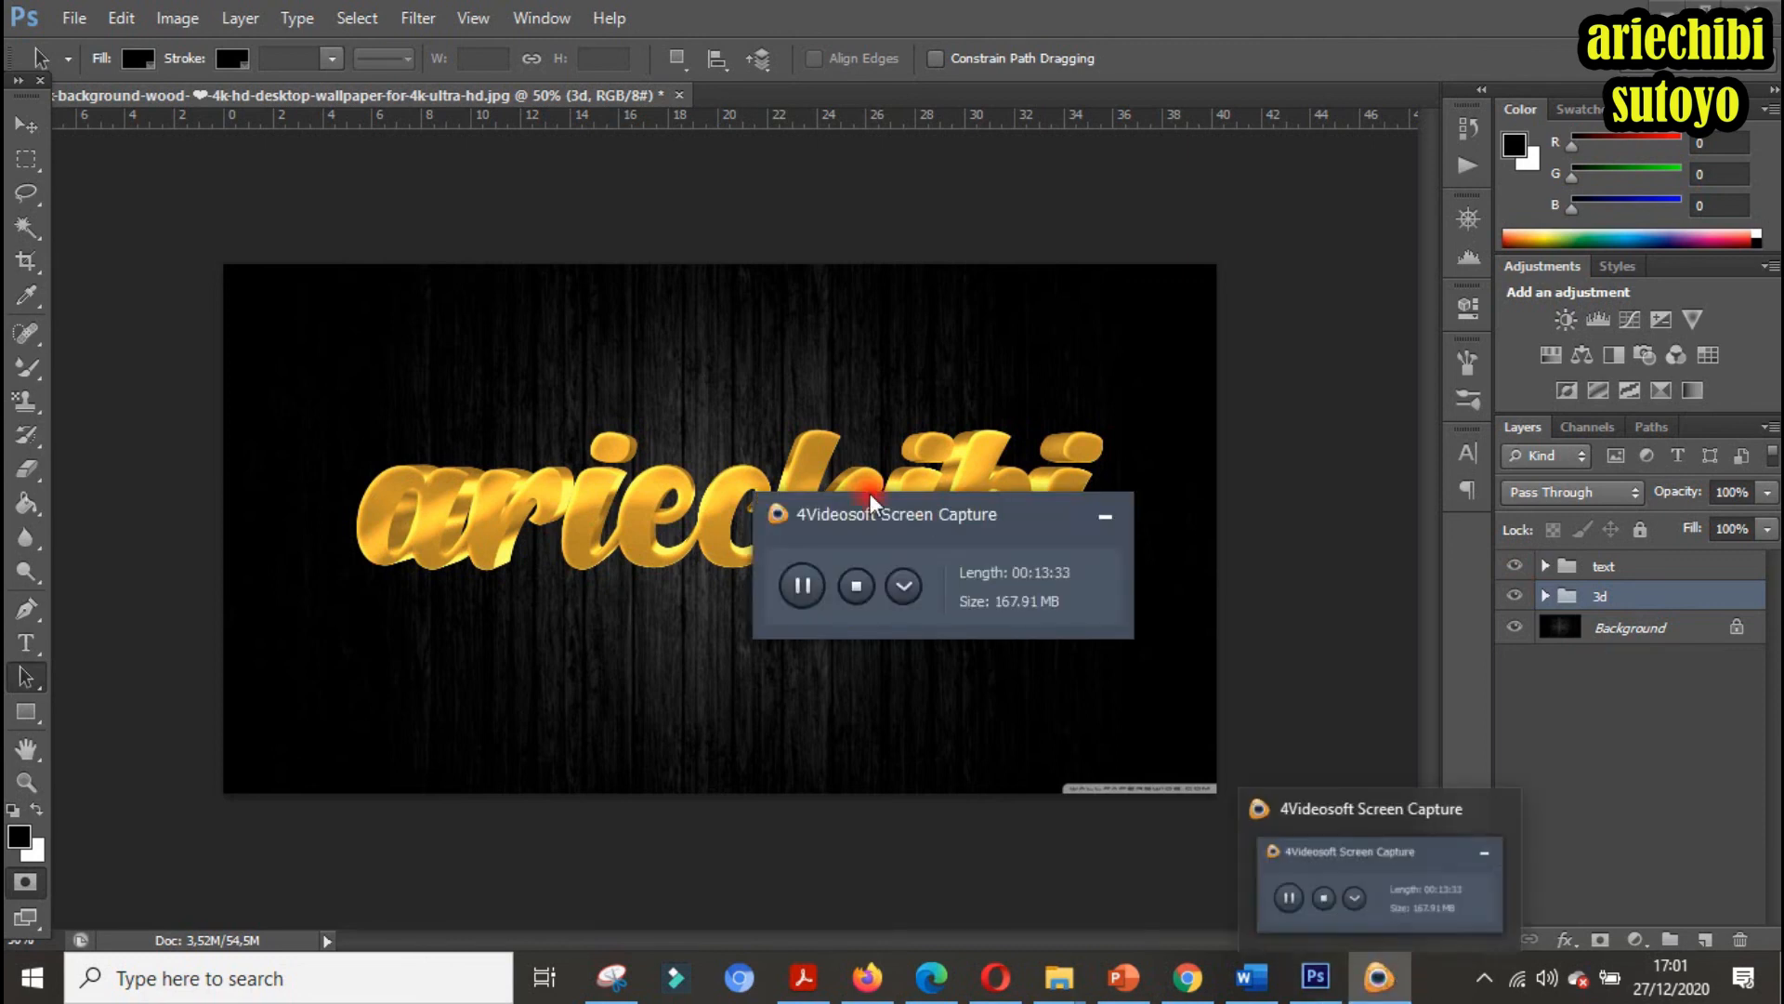
click(1102, 518)
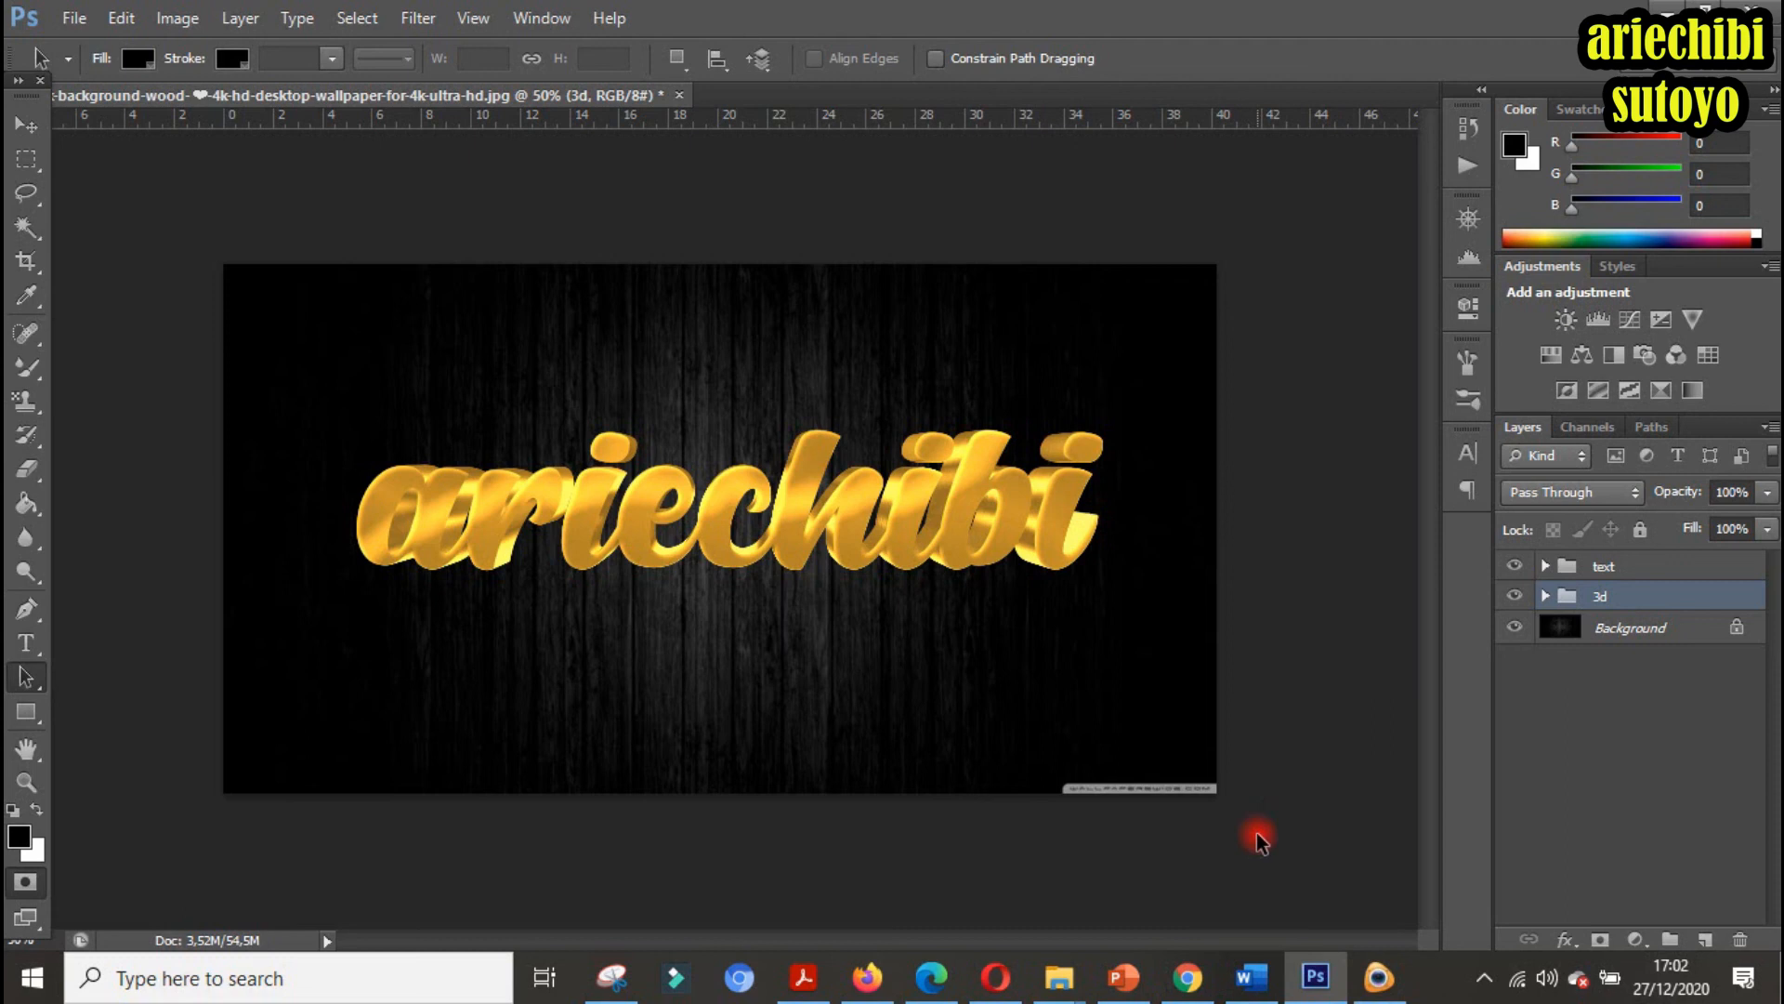
click(1378, 978)
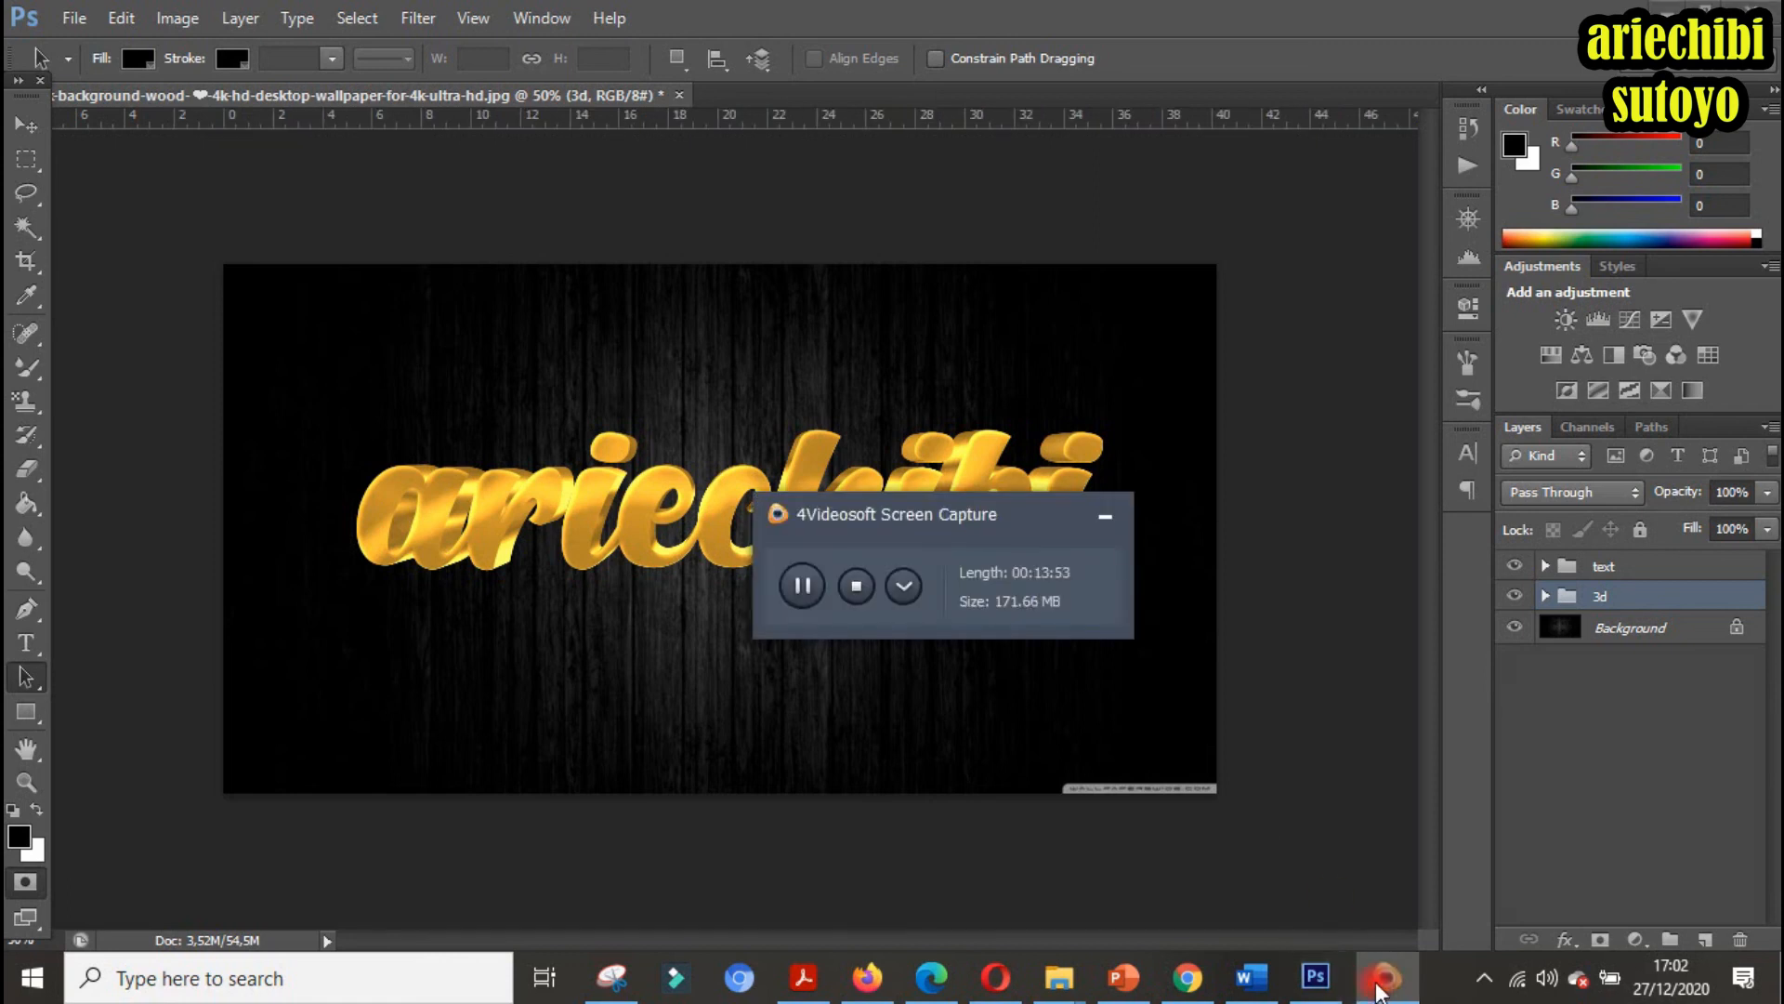
click(856, 585)
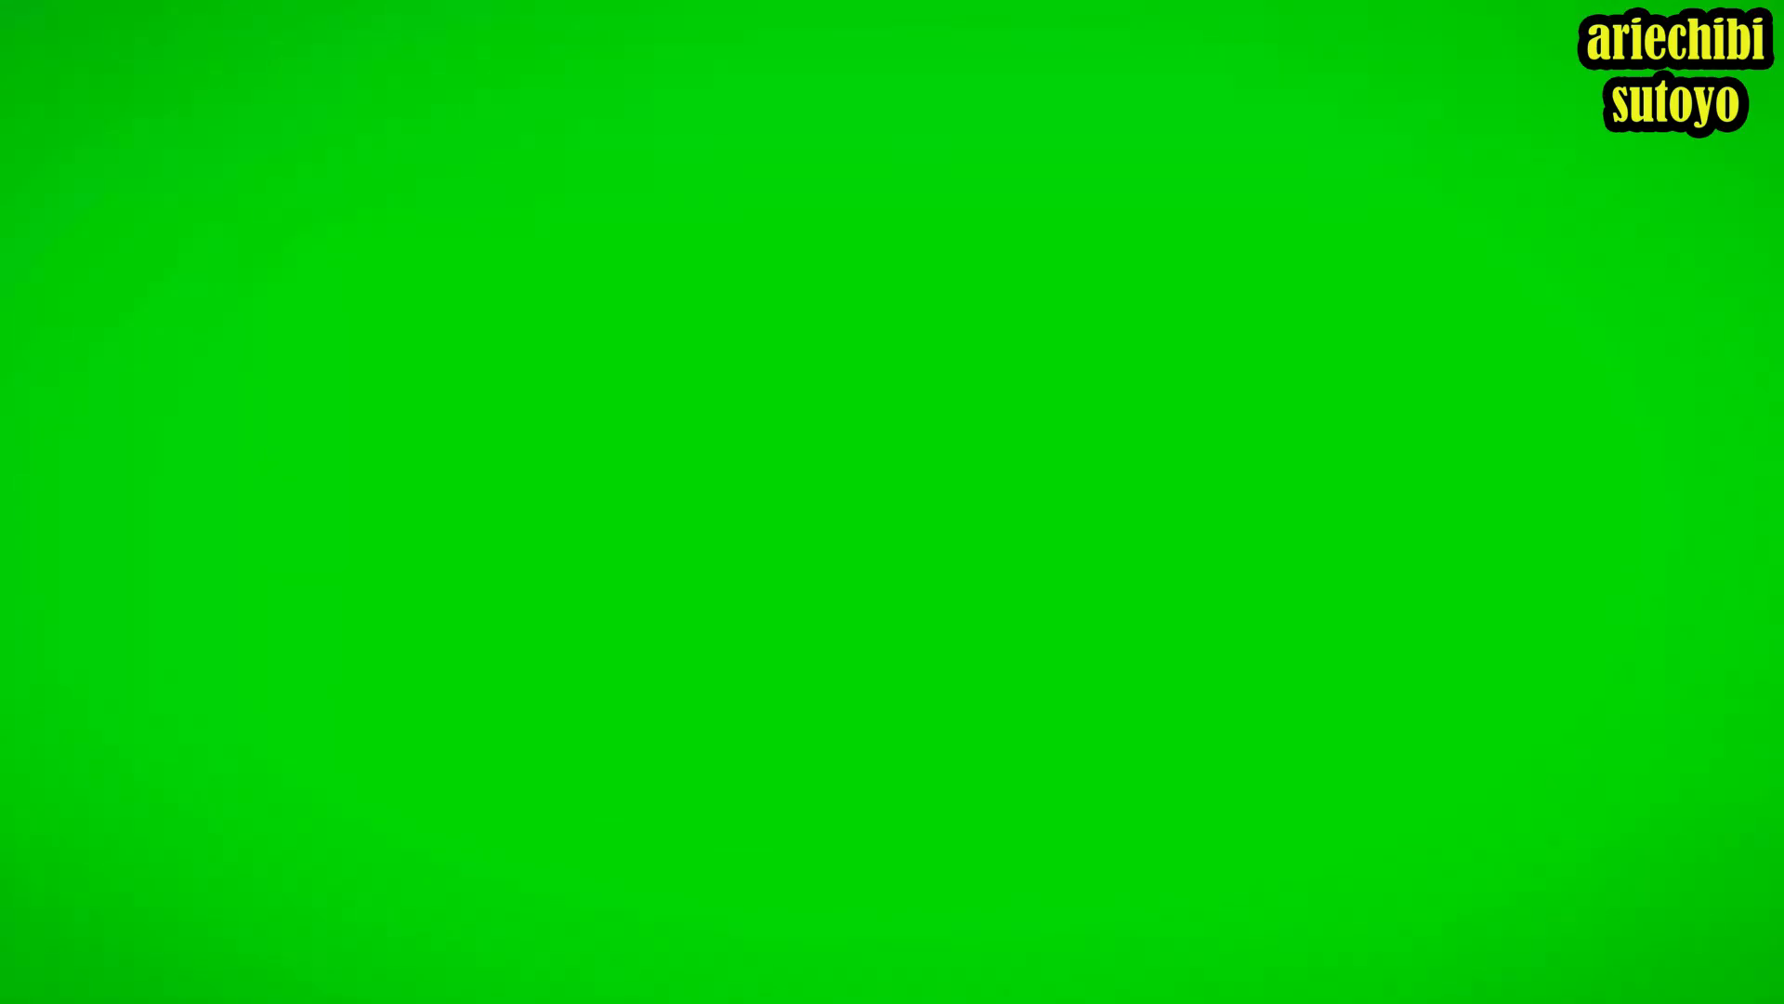